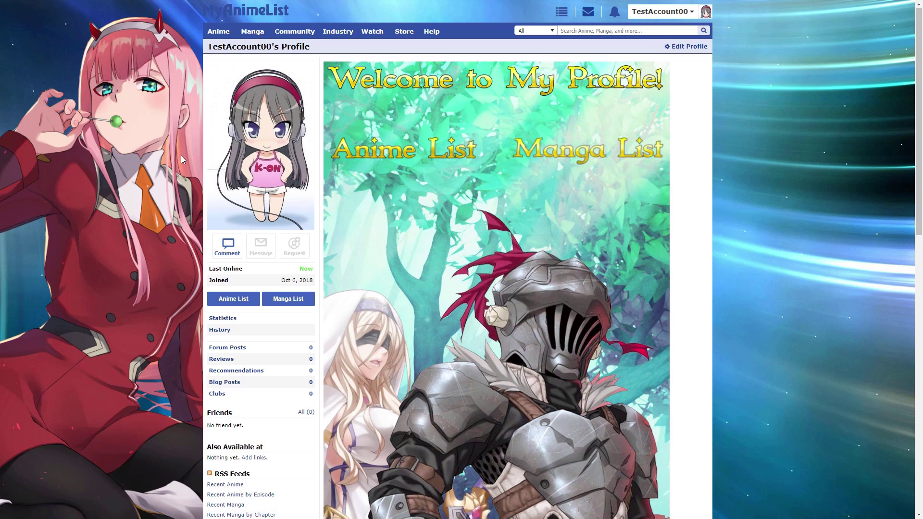
{"action": "scroll", "coordinate": [181, 154], "scroll_direction": "down", "scroll_amount": 8}
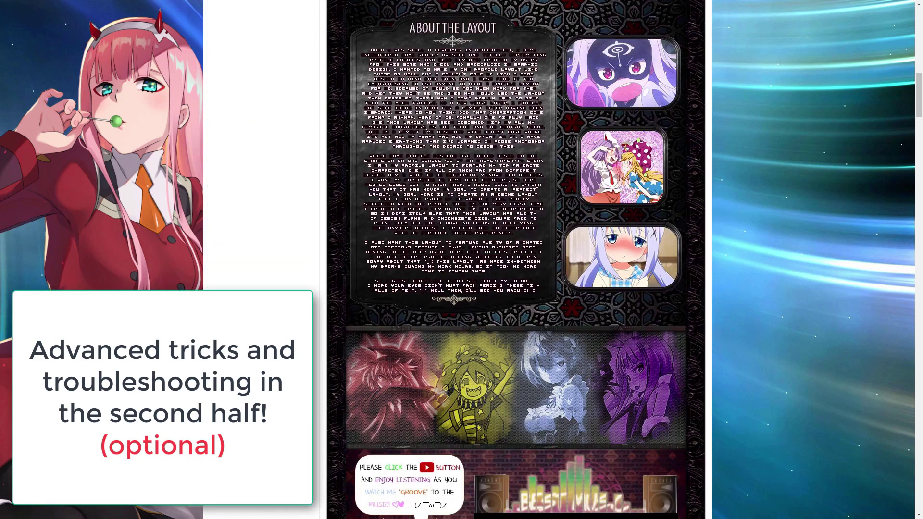
{"action": "scroll", "coordinate": [516, 260], "scroll_direction": "down", "scroll_amount": 7}
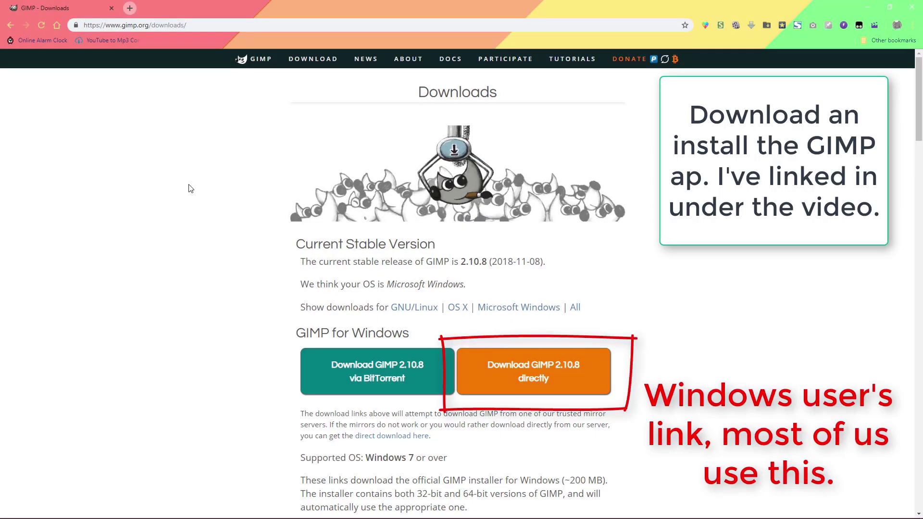
Download the GIMP 2.10.8 installer for Windows directly and start its setup in English
{"action": "left_click", "coordinate": [549, 379]}
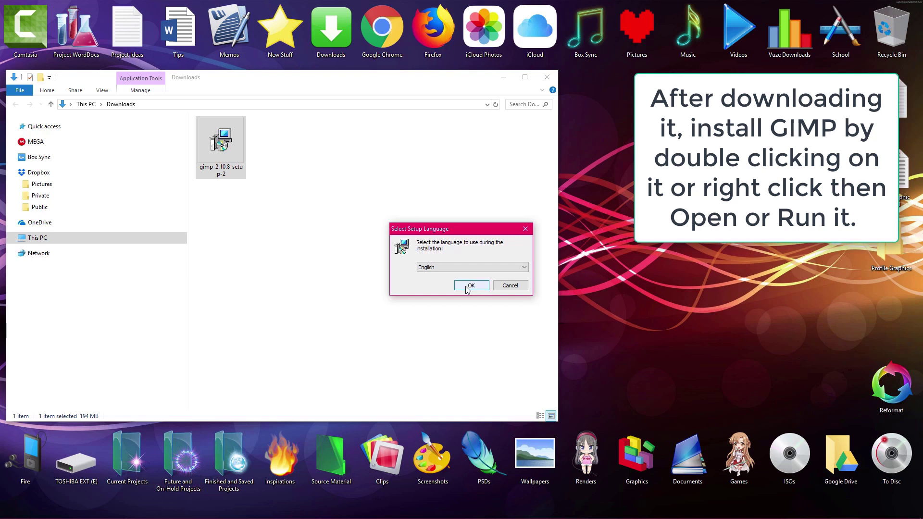
{"action": "left_click", "coordinate": [470, 286]}
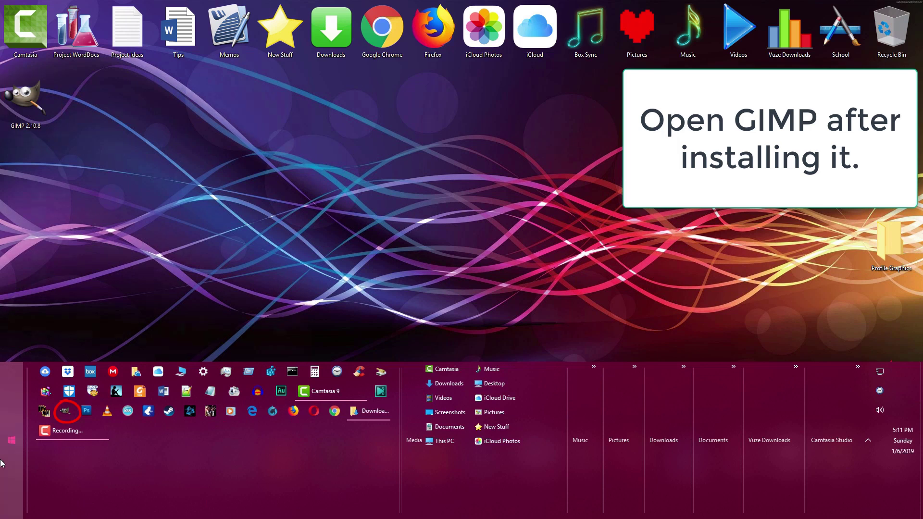
Launch the newly installed GIMP 2.10.8
{"action": "left_click", "coordinate": [12, 440]}
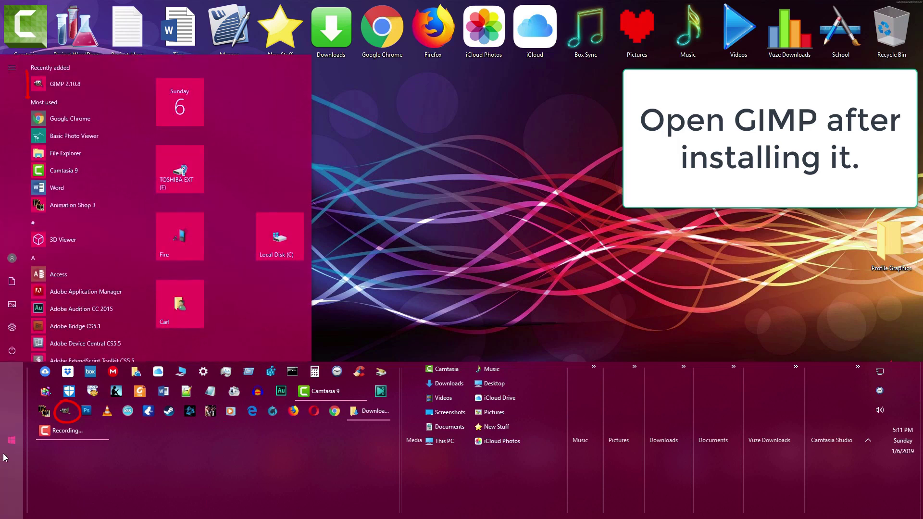
{"action": "left_click", "coordinate": [97, 89]}
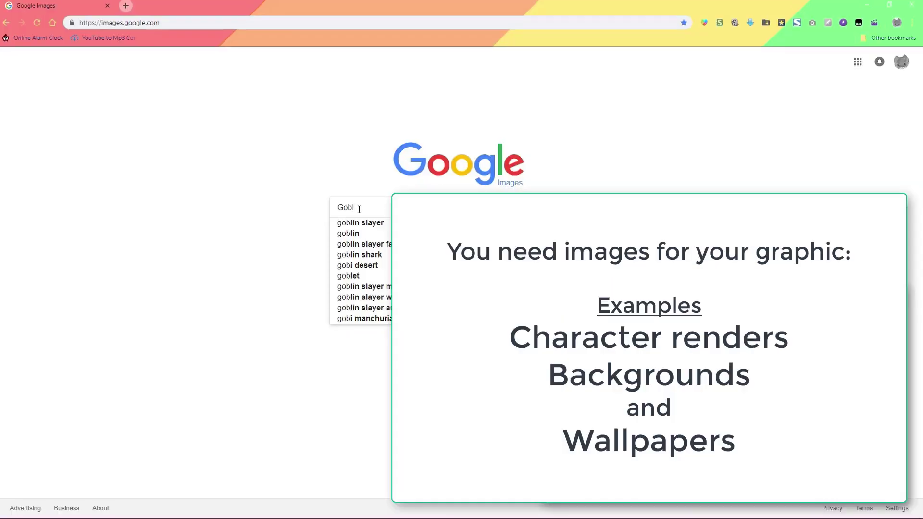
Search Google Images for "Goblin slayer render"
{"action": "type", "text": "lin slayer "}
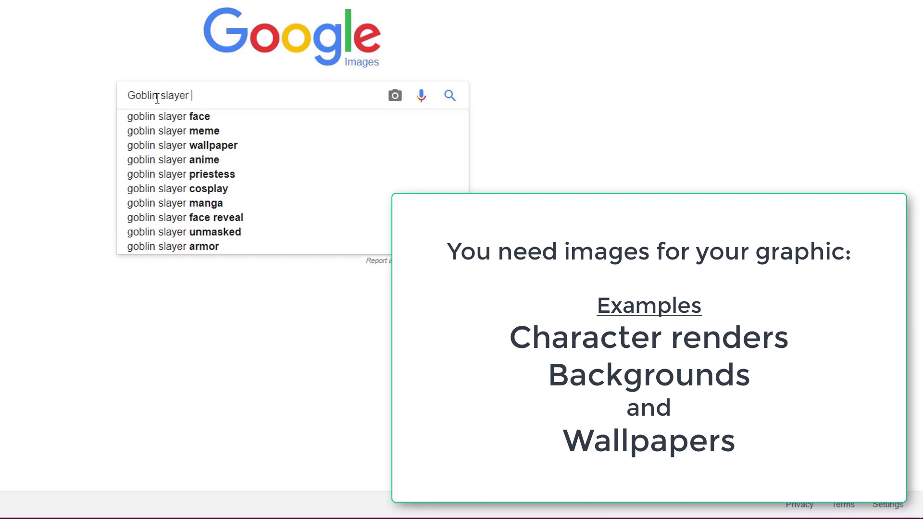
{"action": "type", "text": "render"}
{"action": "key", "text": "Return"}
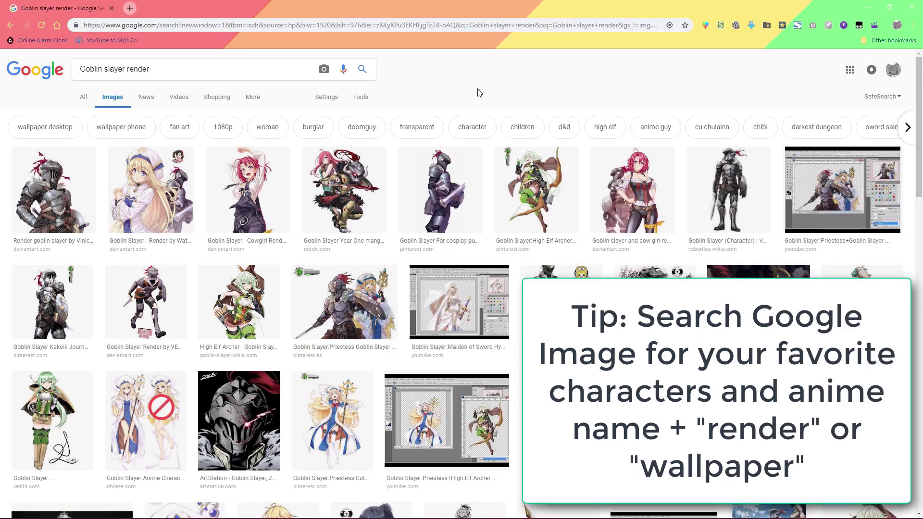
Replace the image search with "forest background"
{"action": "left_click_drag", "start_coordinate": [165, 62], "coordinate": [72, 79]}
{"action": "type", "text": "forest backgroun"}
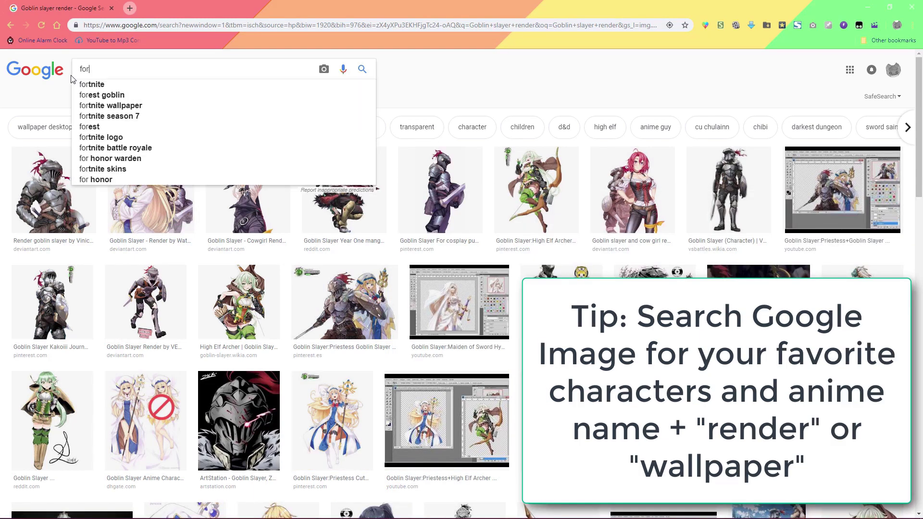
{"action": "type", "text": "d"}
{"action": "key", "text": "Return"}
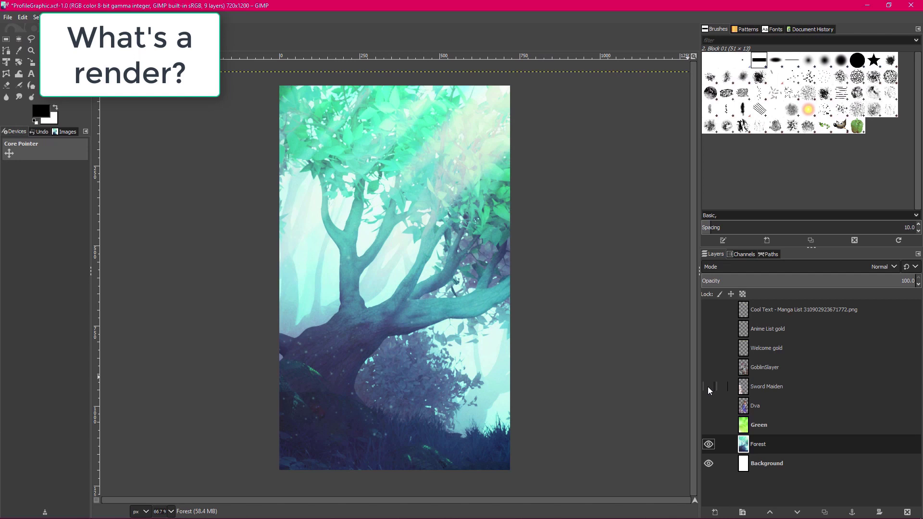
Toggle the visibility of the Sword Maiden and GoblinSlayer layers to preview the character renders over the forest background
{"action": "left_click", "coordinate": [708, 386]}
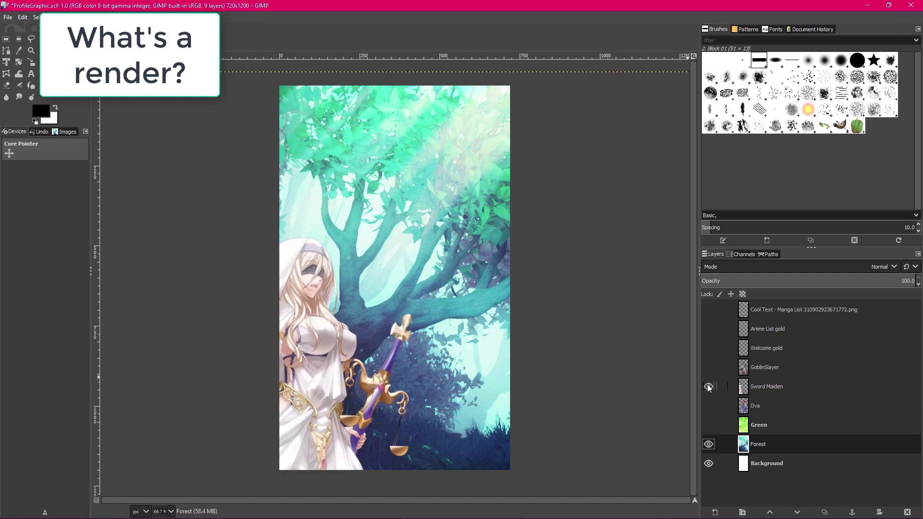
{"action": "left_click", "coordinate": [707, 368]}
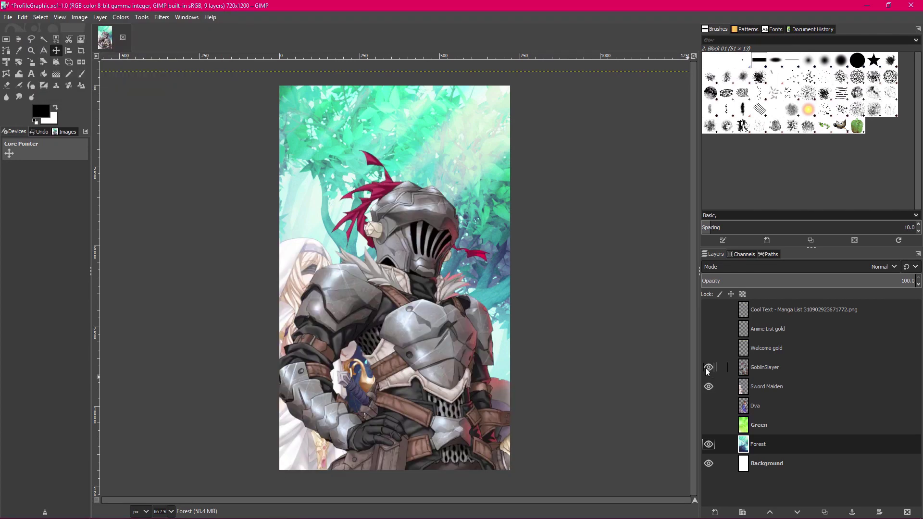
{"action": "left_click", "coordinate": [708, 386]}
{"action": "left_click", "coordinate": [709, 386]}
{"action": "left_click", "coordinate": [708, 386]}
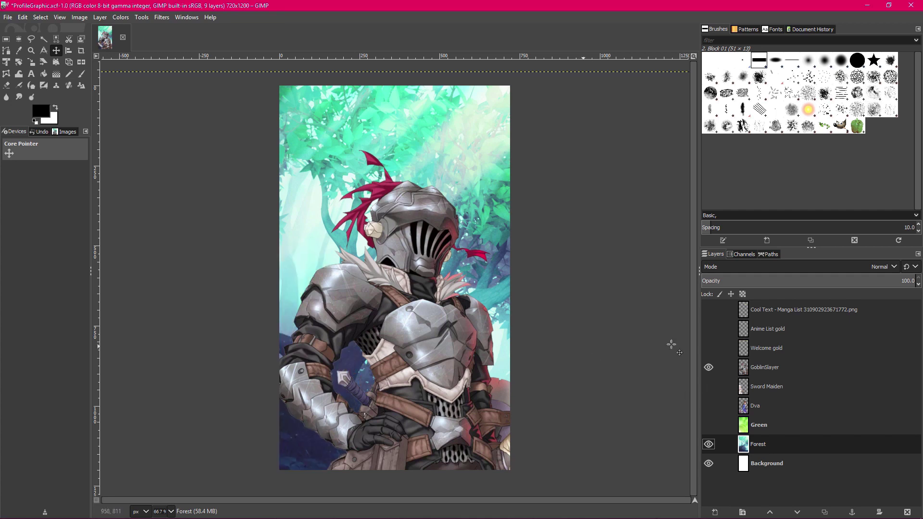
{"action": "left_click", "coordinate": [708, 367]}
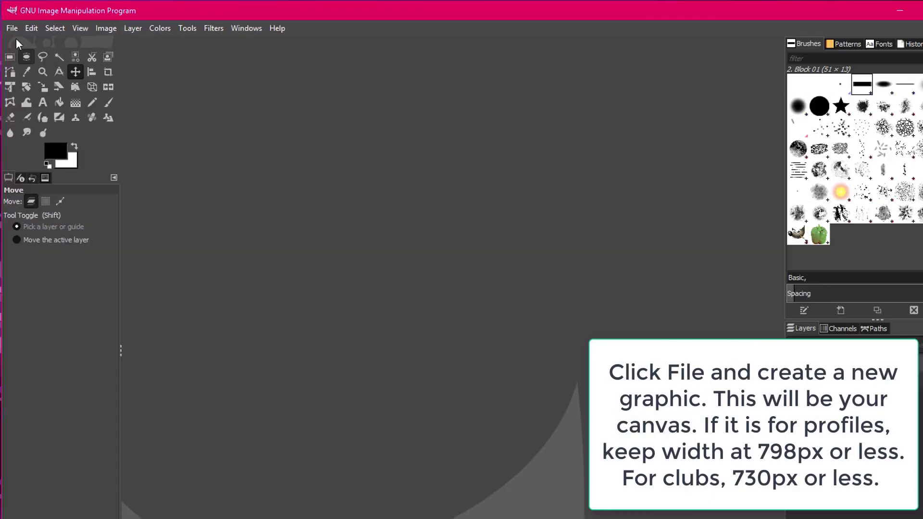
Create a new image 720 px wide and 1200 px high as the profile graphic's canvas
{"action": "left_click", "coordinate": [29, 82]}
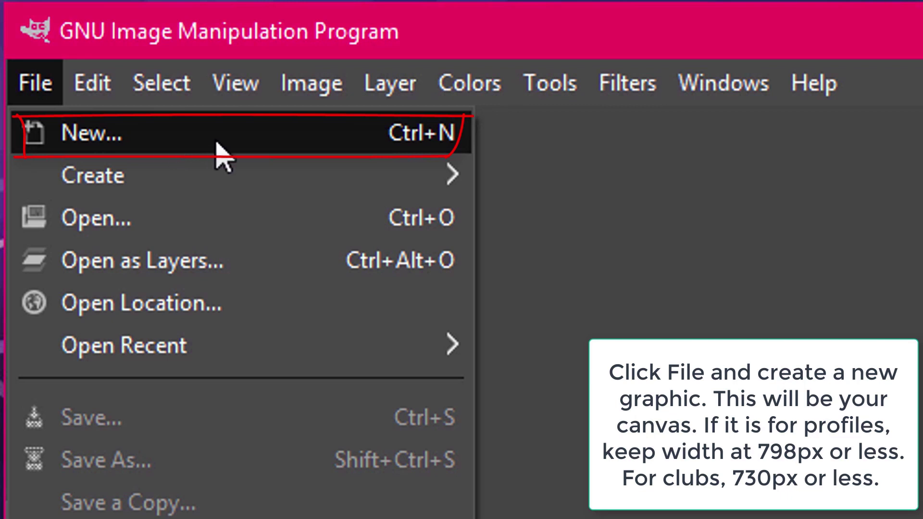
{"action": "left_click", "coordinate": [238, 149]}
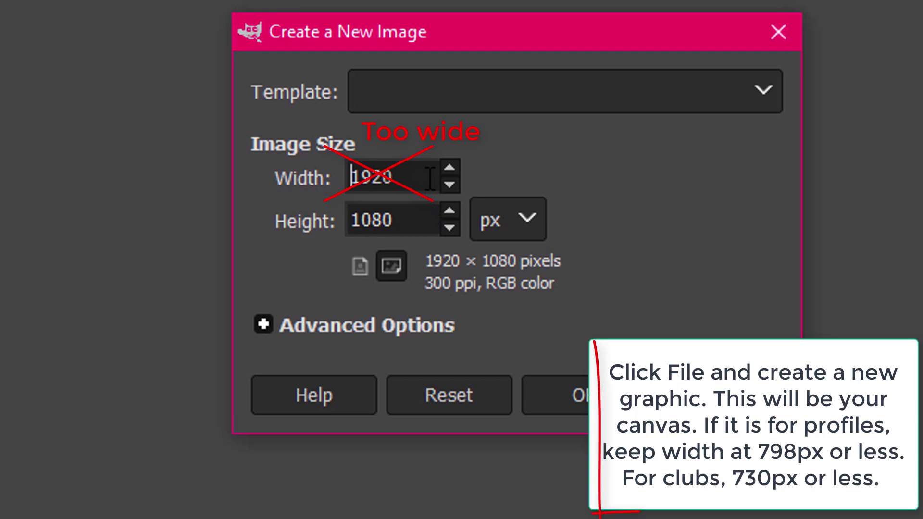
{"action": "left_click", "coordinate": [435, 177]}
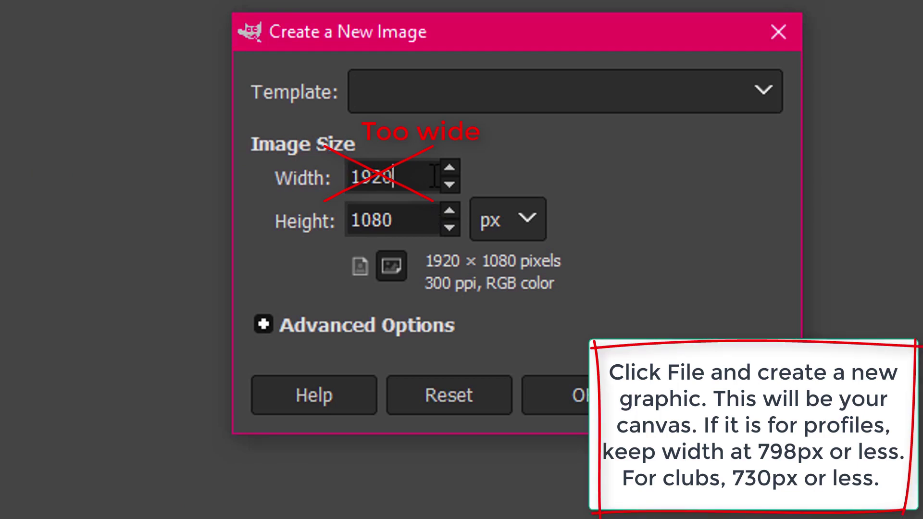
{"action": "left_click_drag", "start_coordinate": [434, 177], "coordinate": [251, 164]}
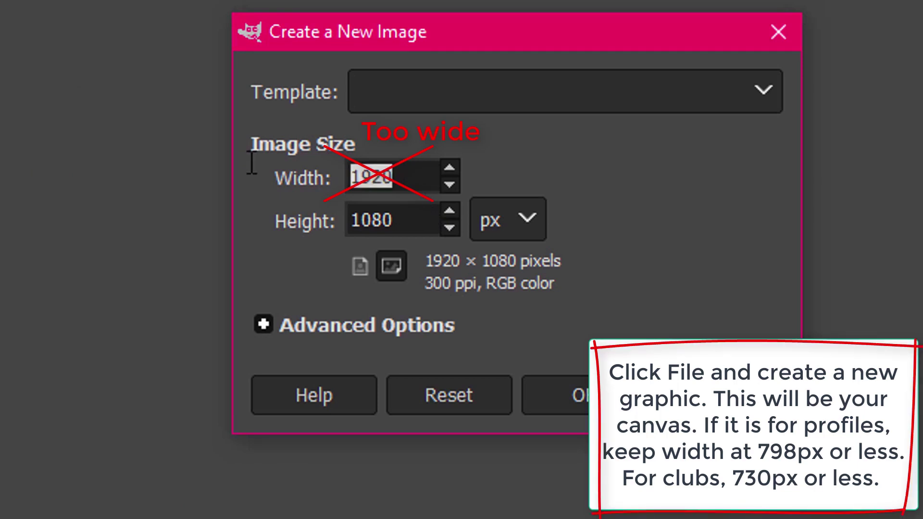
{"action": "type", "text": "720"}
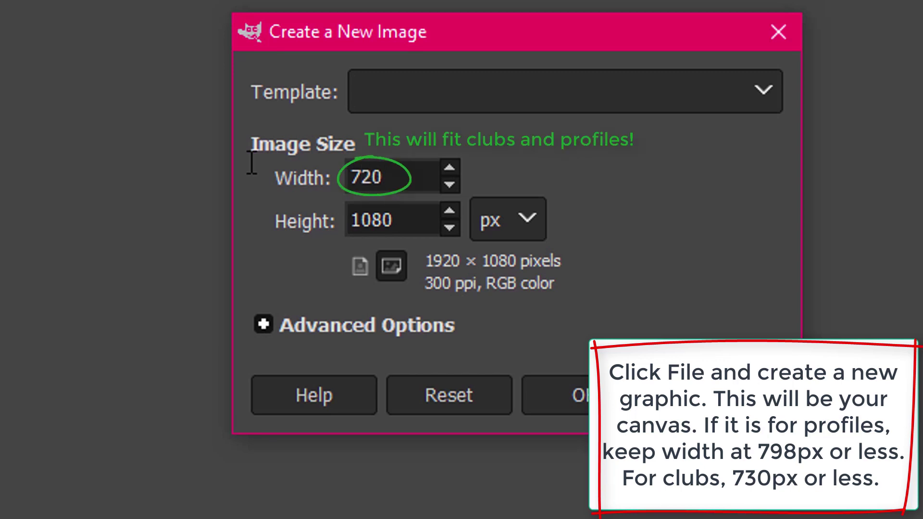
{"action": "key", "text": "Tab"}
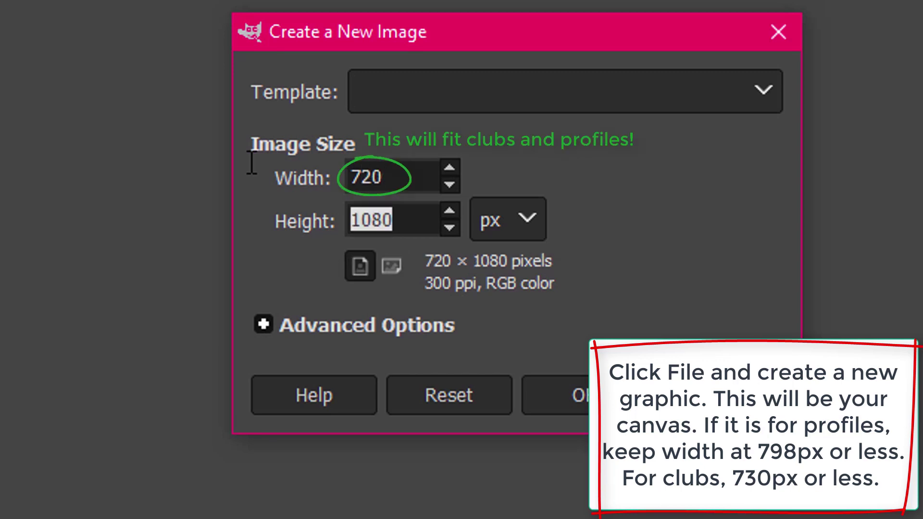
{"action": "type", "text": "1200"}
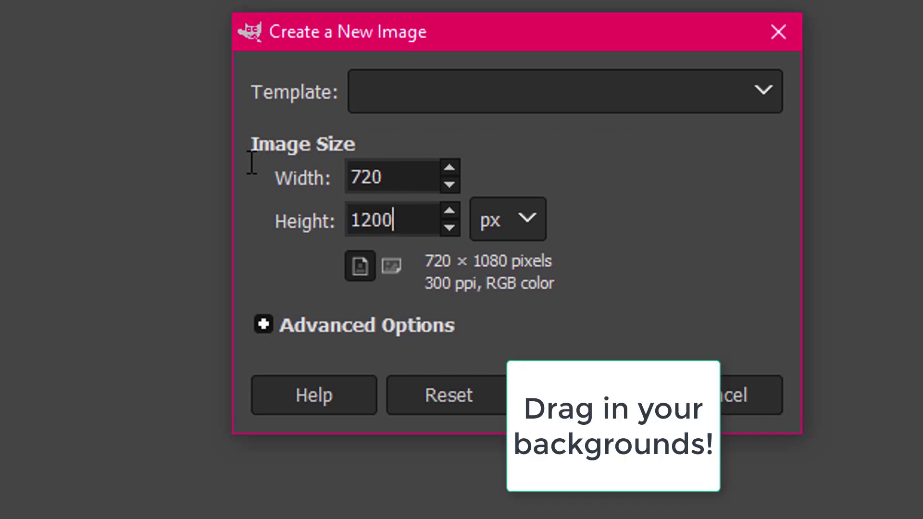
{"action": "key", "text": "Return"}
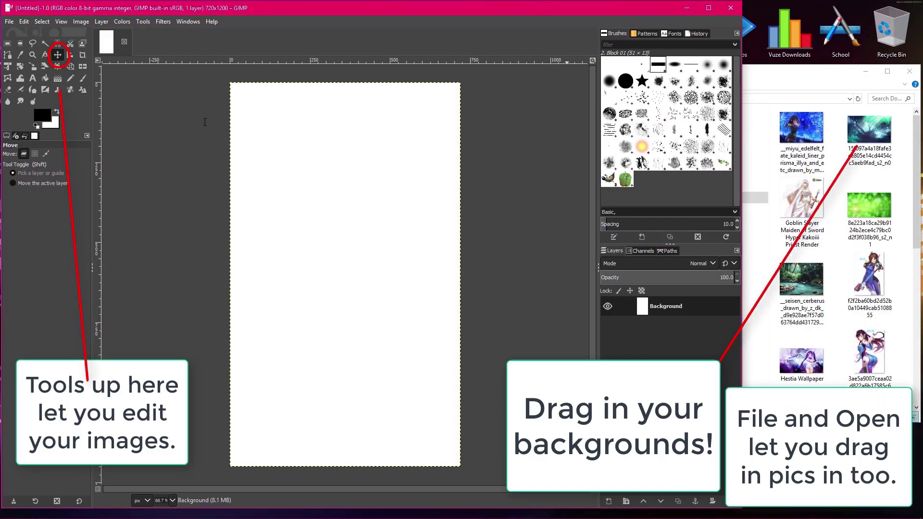
Add the teal forest tree wallpaper from the Downloads folder as a layer and shift it on the canvas
{"action": "left_click", "coordinate": [756, 79]}
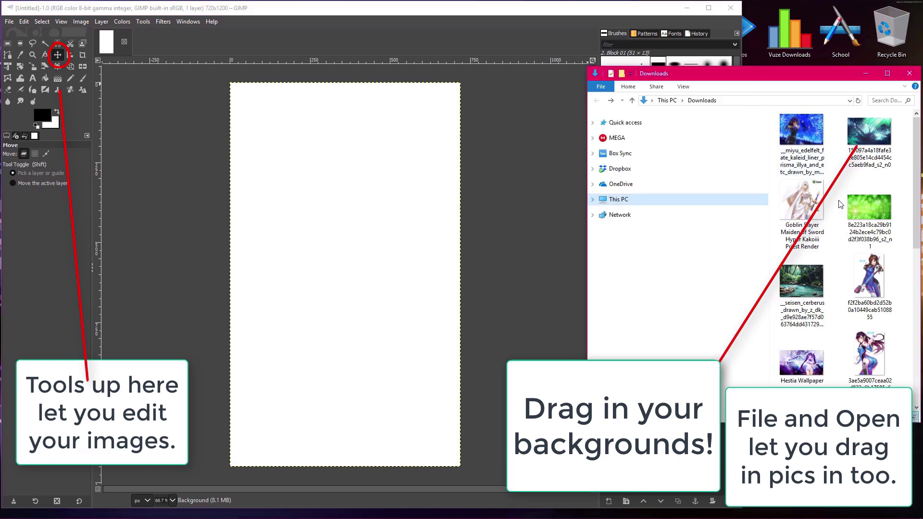
{"action": "left_click_drag", "start_coordinate": [869, 130], "coordinate": [315, 231]}
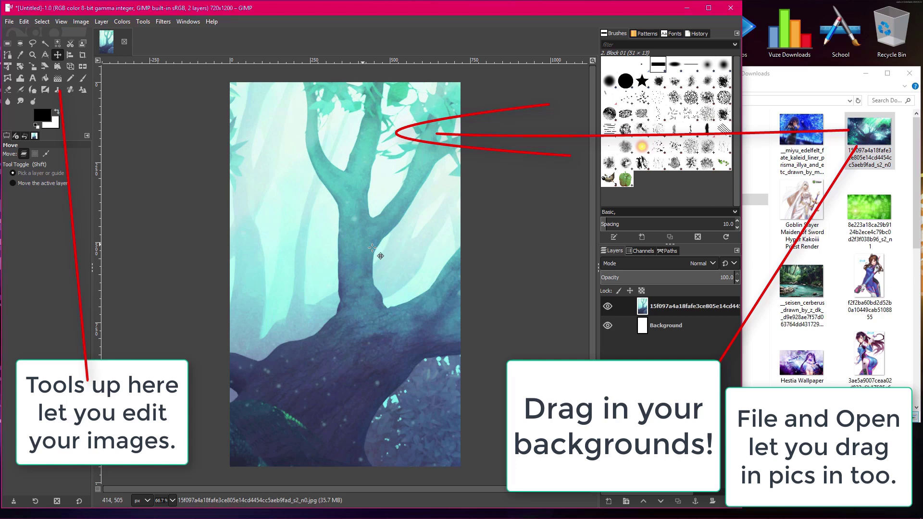
{"action": "left_click_drag", "start_coordinate": [372, 248], "coordinate": [297, 243]}
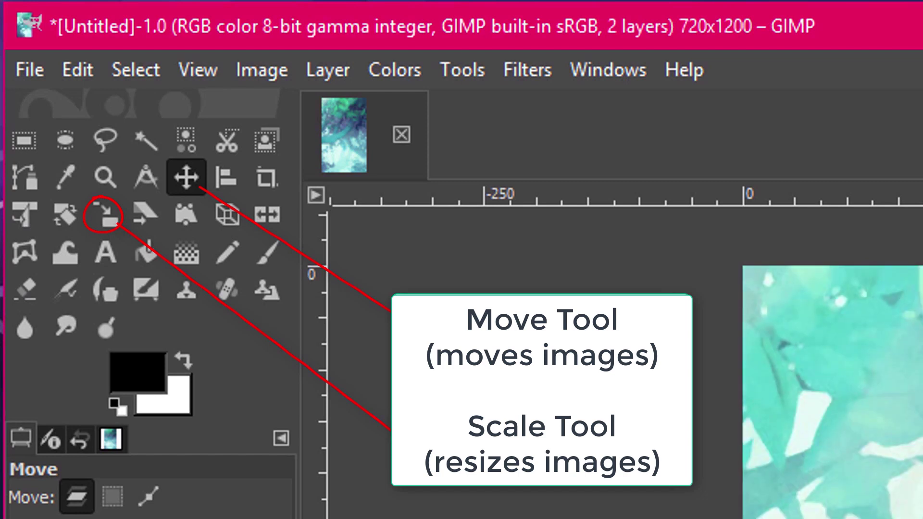
Scale the forest layer down proportionally to about 2167 × 1354 pixels
{"action": "key", "text": "shift+s"}
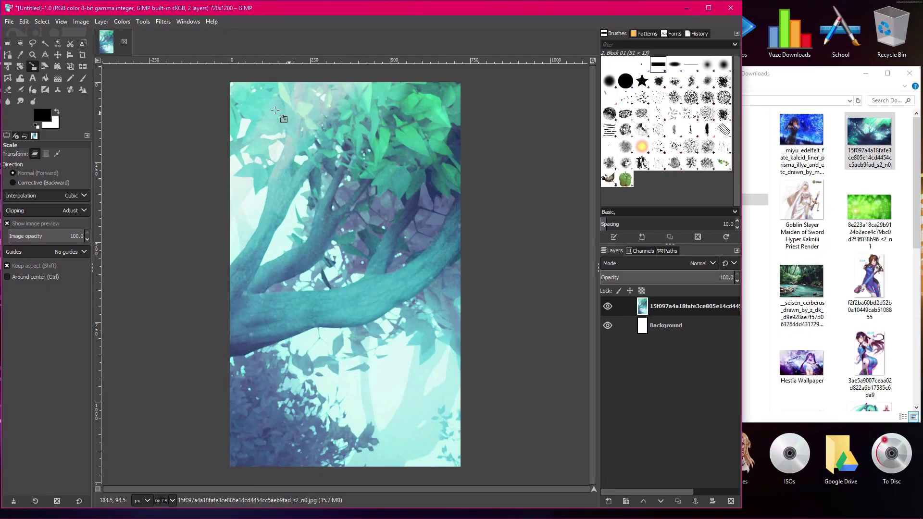
{"action": "left_click", "coordinate": [358, 134]}
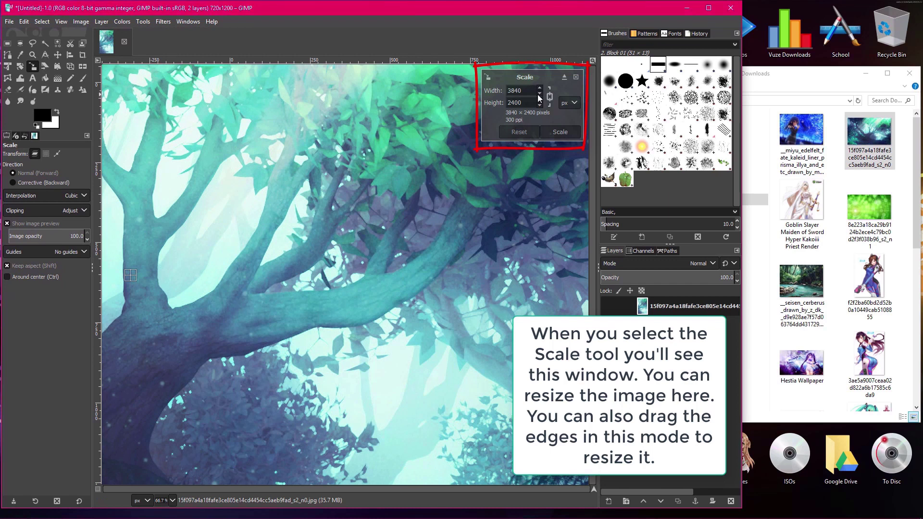
{"action": "mouse_move", "coordinate": [166, 392]}
{"action": "left_mouse_down"}
{"action": "mouse_move", "coordinate": [149, 383]}
{"action": "mouse_move", "coordinate": [181, 277]}
{"action": "mouse_move", "coordinate": [467, 303]}
{"action": "mouse_move", "coordinate": [333, 185]}
{"action": "mouse_move", "coordinate": [310, 117]}
{"action": "mouse_move", "coordinate": [350, 219]}
{"action": "left_mouse_up"}
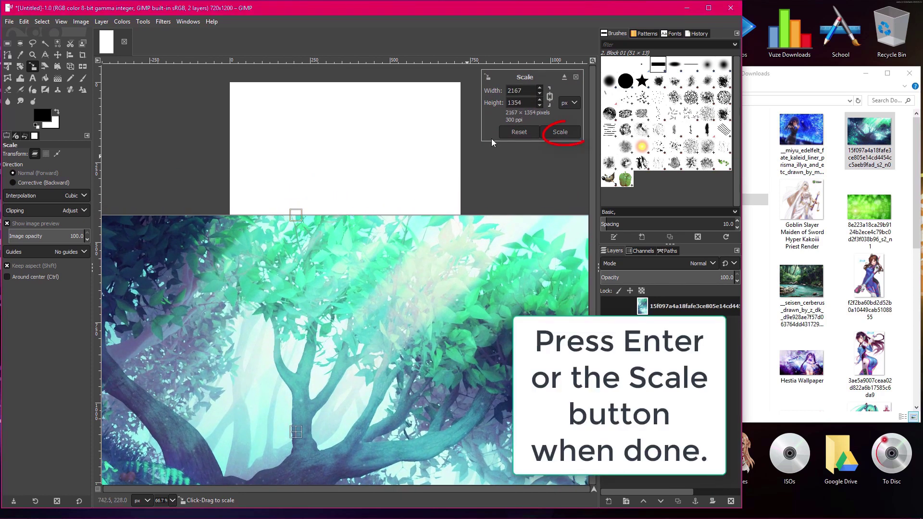
{"action": "left_click", "coordinate": [558, 132]}
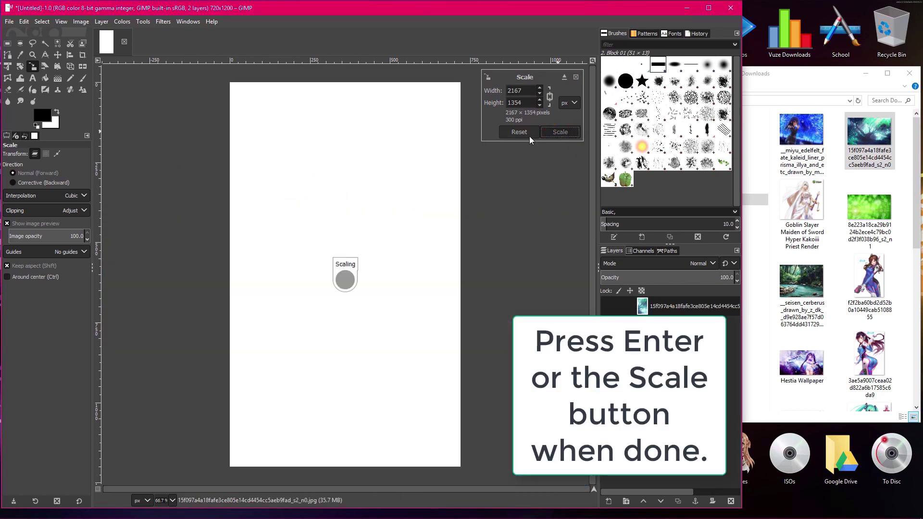
Move the scaled forest layer up so that it covers the whole canvas
{"action": "left_click", "coordinate": [58, 54]}
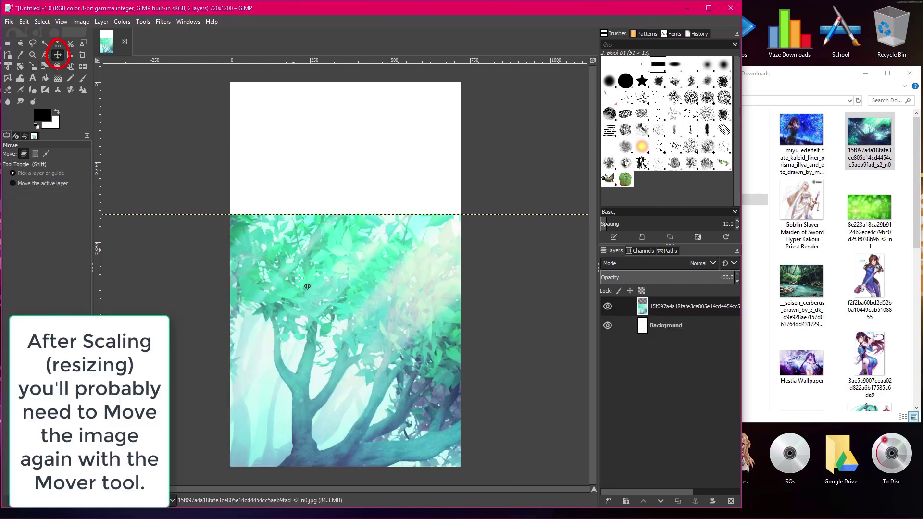
{"action": "left_click_drag", "start_coordinate": [315, 365], "coordinate": [261, 230]}
{"action": "mouse_move", "coordinate": [381, 267]}
{"action": "left_mouse_down"}
{"action": "mouse_move", "coordinate": [348, 269]}
{"action": "mouse_move", "coordinate": [380, 273]}
{"action": "left_mouse_up"}
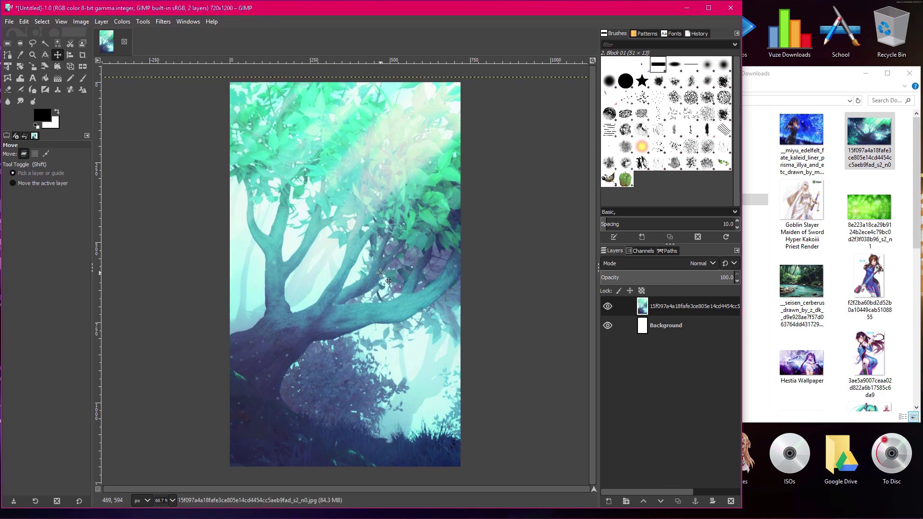
{"action": "left_click_drag", "start_coordinate": [321, 264], "coordinate": [172, 264]}
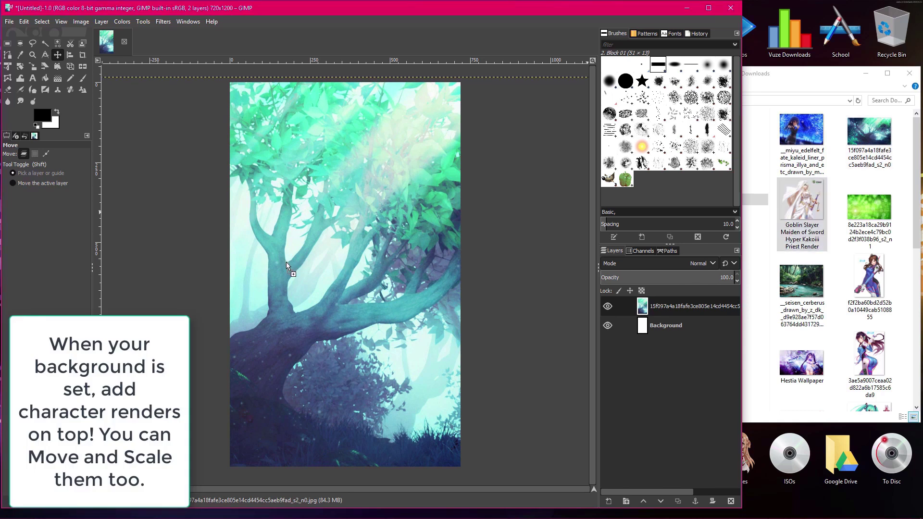
Add the Goblin Slayer Maiden of Sword render from the Downloads folder as a layer and position it over the forest
{"action": "left_click_drag", "start_coordinate": [278, 267], "coordinate": [278, 266]}
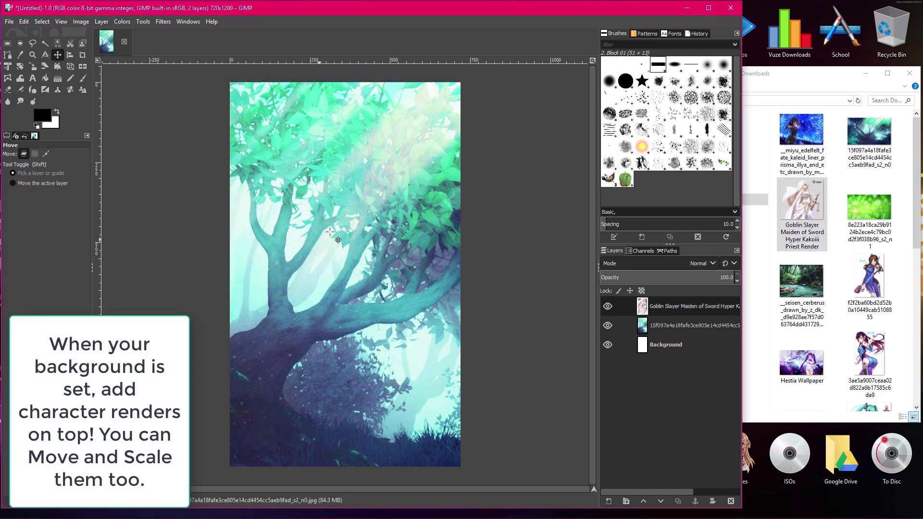
{"action": "left_click_drag", "start_coordinate": [361, 239], "coordinate": [413, 180]}
{"action": "left_click_drag", "start_coordinate": [343, 291], "coordinate": [339, 271]}
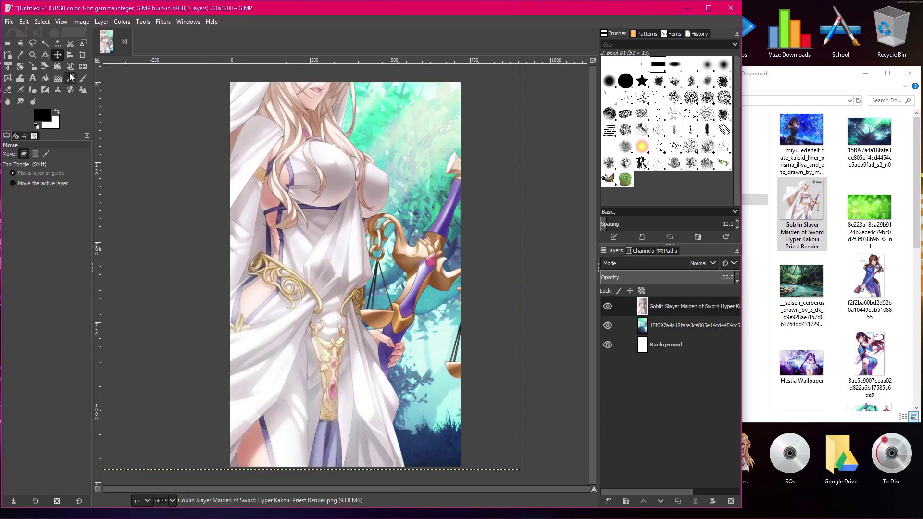
Scale the Maiden of Sword render down proportionally and position it in the canvas's lower-left area
{"action": "left_click", "coordinate": [33, 66]}
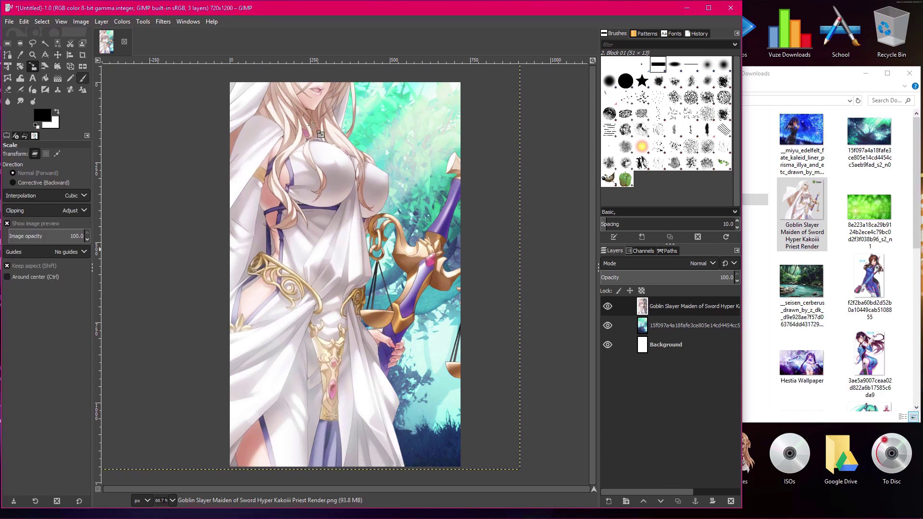
{"action": "left_click", "coordinate": [433, 258]}
{"action": "left_click_drag", "start_coordinate": [505, 236], "coordinate": [362, 225]}
{"action": "key", "text": "Return"}
{"action": "left_click", "coordinate": [58, 56]}
{"action": "left_click_drag", "start_coordinate": [346, 260], "coordinate": [256, 266]}
{"action": "left_click", "coordinate": [32, 66]}
{"action": "left_click_drag", "start_coordinate": [429, 136], "coordinate": [364, 197]}
{"action": "left_click", "coordinate": [57, 55]}
{"action": "left_click_drag", "start_coordinate": [222, 330], "coordinate": [261, 325]}
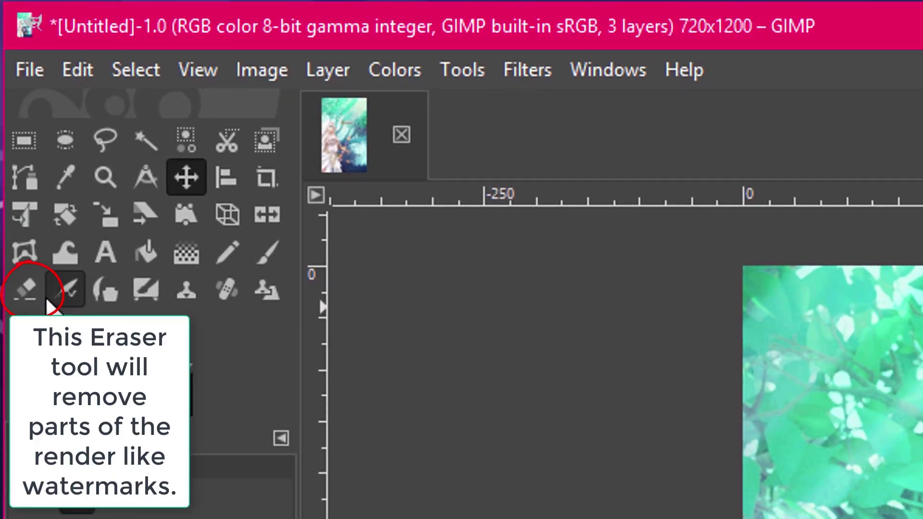
Erase the renderer's watermark beside the maiden's head from the Maiden of Sword layer
{"action": "left_click", "coordinate": [27, 289]}
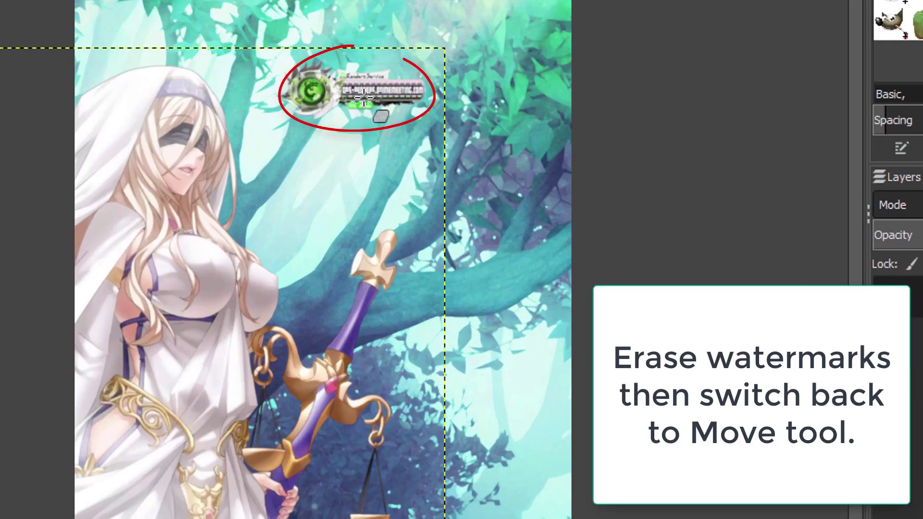
{"action": "left_click", "coordinate": [364, 99]}
{"action": "mouse_move", "coordinate": [364, 99]}
{"action": "left_mouse_down"}
{"action": "mouse_move", "coordinate": [365, 65]}
{"action": "mouse_move", "coordinate": [351, 106]}
{"action": "mouse_move", "coordinate": [351, 67]}
{"action": "mouse_move", "coordinate": [334, 89]}
{"action": "mouse_move", "coordinate": [334, 74]}
{"action": "mouse_move", "coordinate": [318, 91]}
{"action": "mouse_move", "coordinate": [314, 61]}
{"action": "mouse_move", "coordinate": [287, 93]}
{"action": "left_mouse_up"}
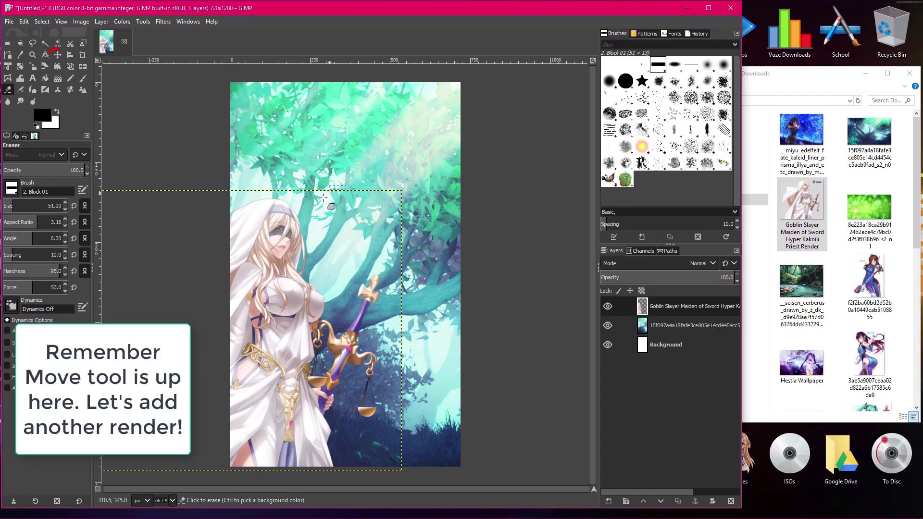
Add the armoured Goblin Slayer render from the Downloads folder as a layer and place it over the canvas's lower-right part
{"action": "left_click", "coordinate": [59, 55]}
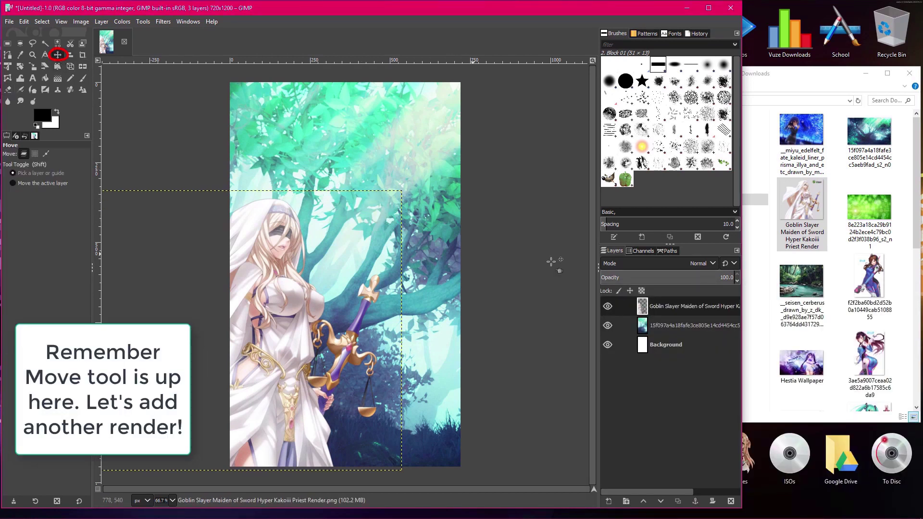
{"action": "left_click_drag", "start_coordinate": [916, 187], "coordinate": [914, 281]}
{"action": "left_click_drag", "start_coordinate": [801, 264], "coordinate": [394, 307]}
{"action": "mouse_move", "coordinate": [394, 307]}
{"action": "left_mouse_down"}
{"action": "mouse_move", "coordinate": [410, 306]}
{"action": "mouse_move", "coordinate": [388, 306]}
{"action": "left_mouse_up"}
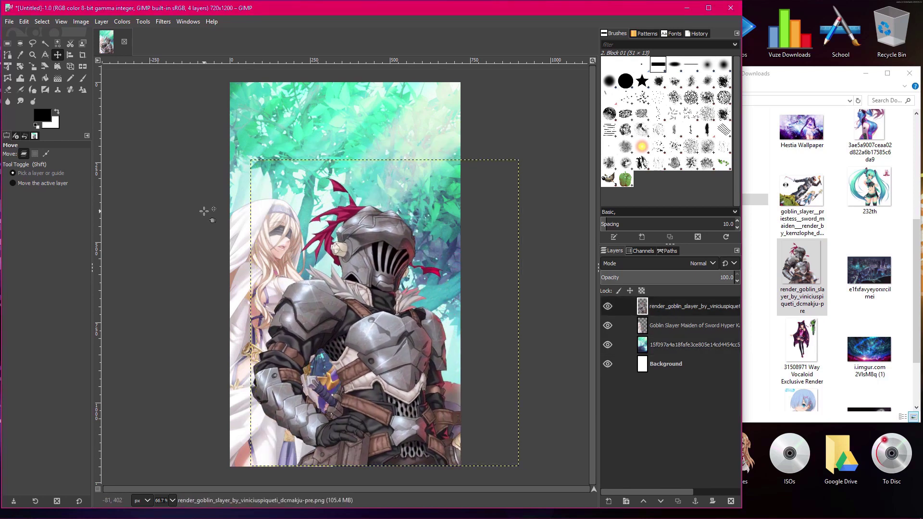
Move the Maiden of Sword layer down and to the left so that she stands behind the armoured knight's shoulder
{"action": "left_click", "coordinate": [682, 331]}
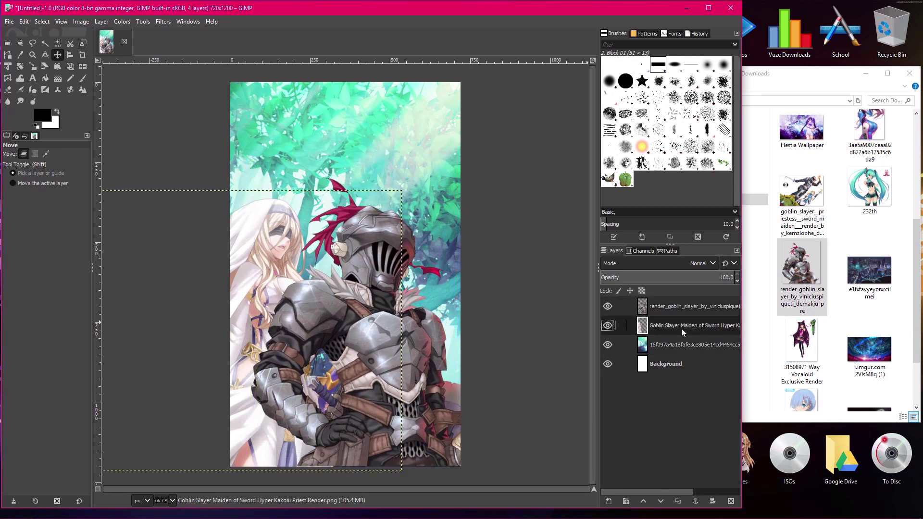
{"action": "left_click_drag", "start_coordinate": [260, 237], "coordinate": [238, 273]}
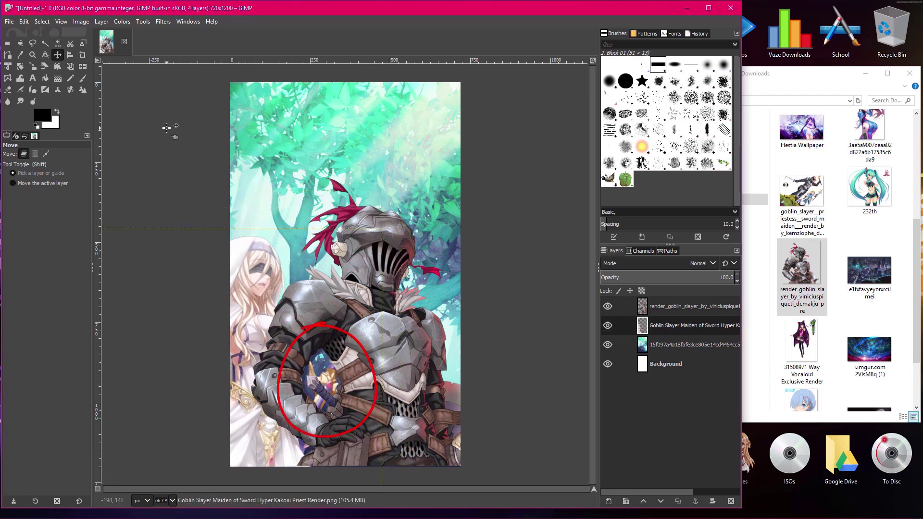
{"action": "left_click_drag", "start_coordinate": [223, 321], "coordinate": [225, 319]}
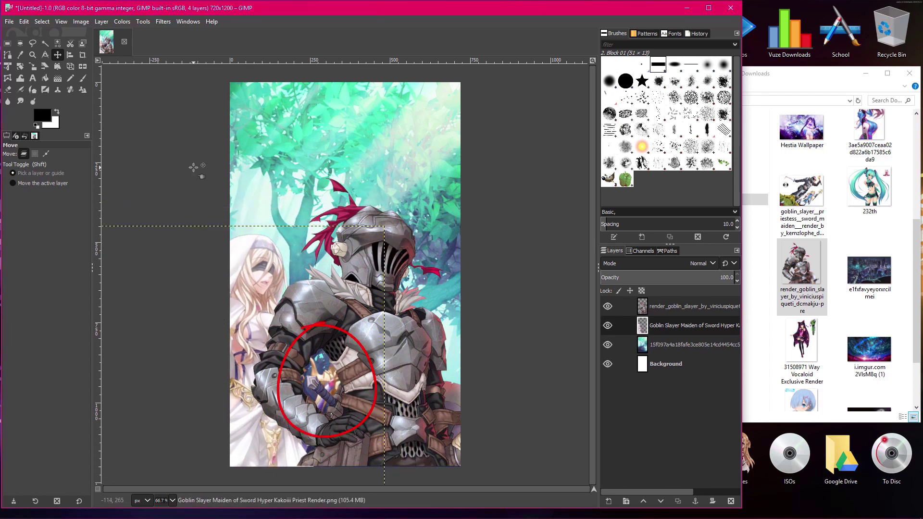
Rename the armoured knight render's layer as GoblinSlayer
{"action": "left_click", "coordinate": [673, 306]}
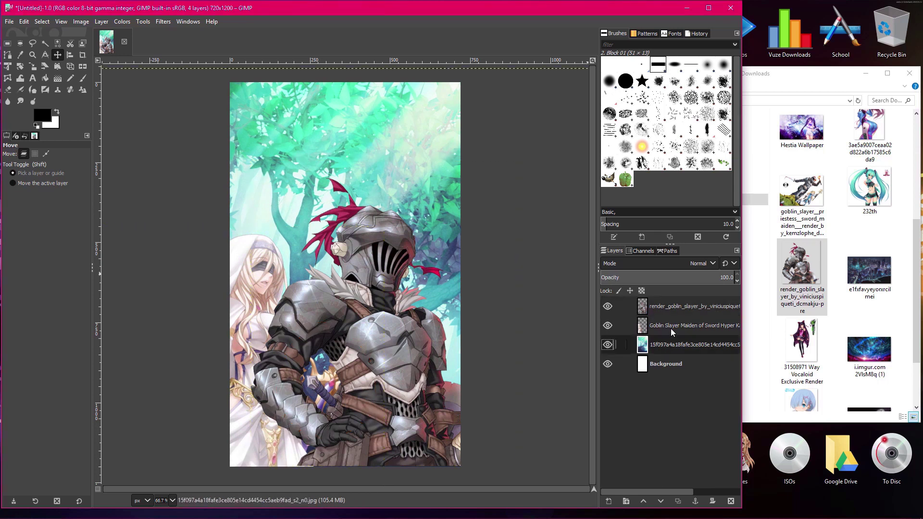
{"action": "left_click", "coordinate": [783, 77]}
{"action": "mouse_move", "coordinate": [782, 76]}
{"action": "left_mouse_down"}
{"action": "mouse_move", "coordinate": [777, 83]}
{"action": "mouse_move", "coordinate": [779, 75]}
{"action": "left_mouse_up"}
{"action": "left_click", "coordinate": [584, 456]}
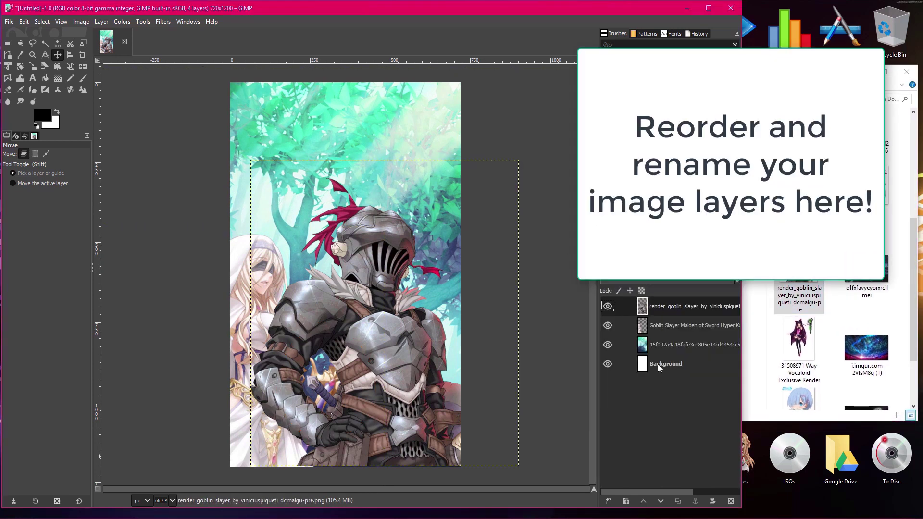
{"action": "double_click", "coordinate": [678, 306]}
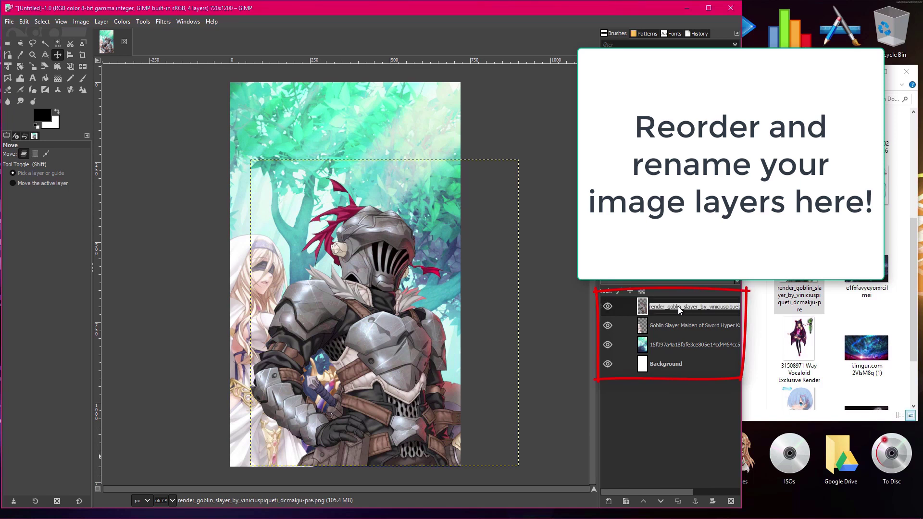
{"action": "type", "text": "GoblinSlayer"}
{"action": "key", "text": "Return"}
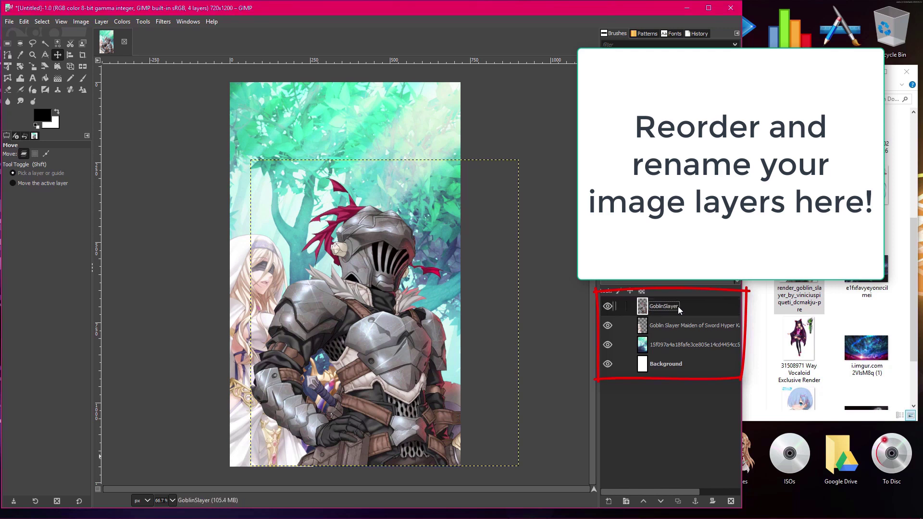
Rename the maiden render's layer as Sword Maiden and the teal tree wallpaper's layer as Forest
{"action": "left_click", "coordinate": [671, 325]}
{"action": "double_click", "coordinate": [671, 325]}
{"action": "type", "text": "Sword Maiden"}
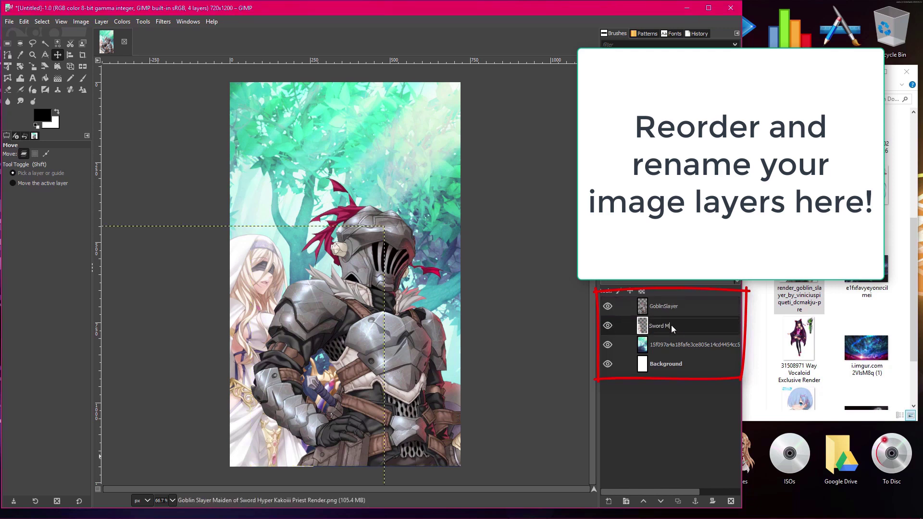
{"action": "key", "text": "Return"}
{"action": "double_click", "coordinate": [683, 344]}
{"action": "type", "text": "Forest"}
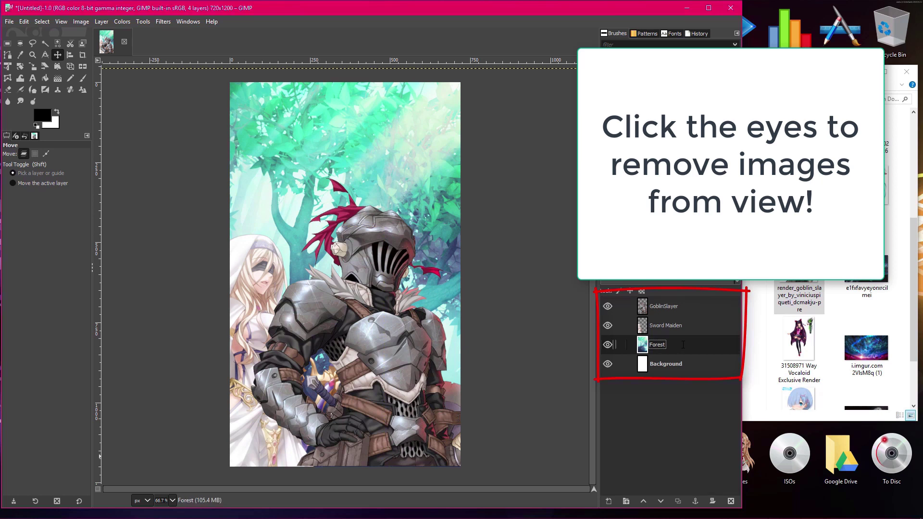
Hide and show again the GoblinSlayer and Sword Maiden layers in turn
{"action": "left_click", "coordinate": [607, 307]}
{"action": "left_click", "coordinate": [608, 308]}
{"action": "left_click", "coordinate": [608, 326]}
{"action": "left_click", "coordinate": [608, 325]}
{"action": "left_click", "coordinate": [608, 326]}
{"action": "left_click", "coordinate": [608, 325]}
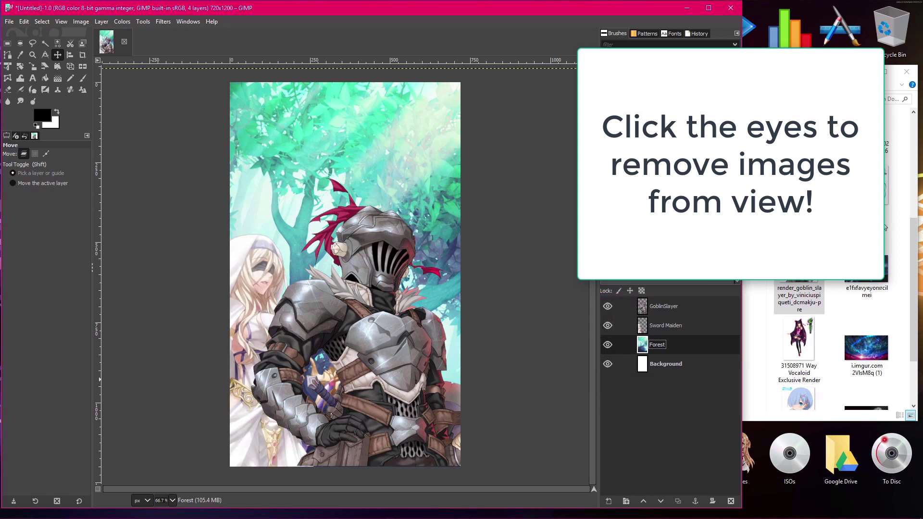
Add the bright green wallpaper from the Downloads folder as a layer directly above the Forest layer
{"action": "left_click", "coordinate": [914, 252]}
{"action": "scroll", "coordinate": [880, 337], "scroll_direction": "up", "scroll_amount": 5}
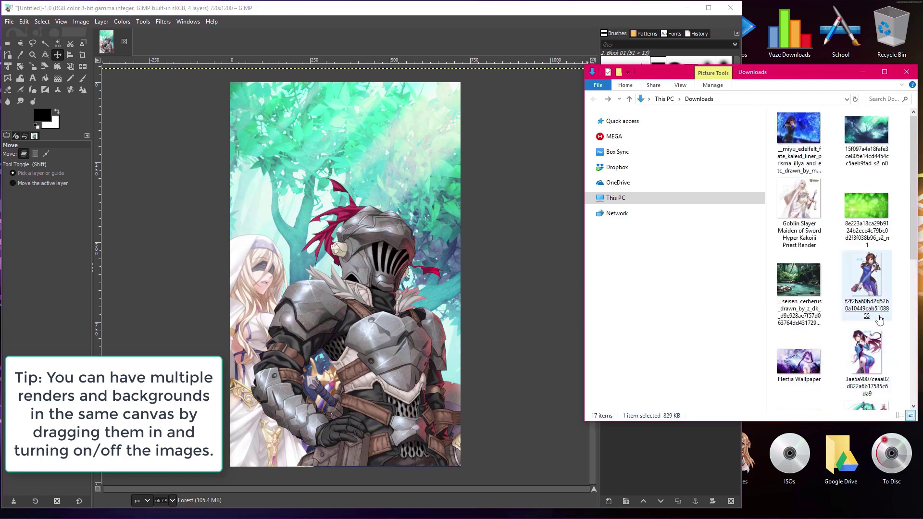
{"action": "left_click", "coordinate": [867, 211]}
{"action": "left_click_drag", "start_coordinate": [863, 222], "coordinate": [288, 301]}
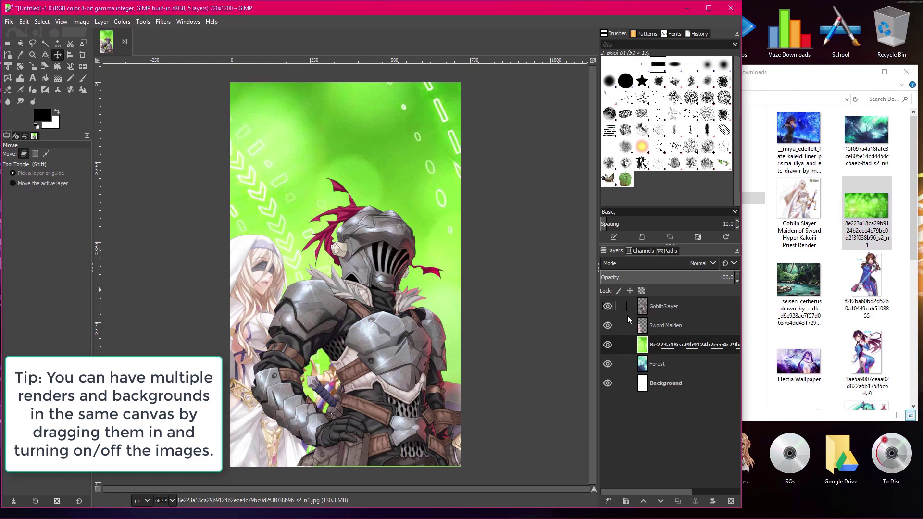
Hide the Sword Maiden and GoblinSlayer layers and reposition the green wallpaper on the canvas
{"action": "left_click", "coordinate": [607, 326]}
{"action": "left_click", "coordinate": [607, 306]}
{"action": "left_click_drag", "start_coordinate": [345, 302], "coordinate": [346, 342]}
Add the blue-suited D.Va render from the Downloads folder as a layer above the green wallpaper and scale it down
{"action": "left_click_drag", "start_coordinate": [866, 274], "coordinate": [351, 312]}
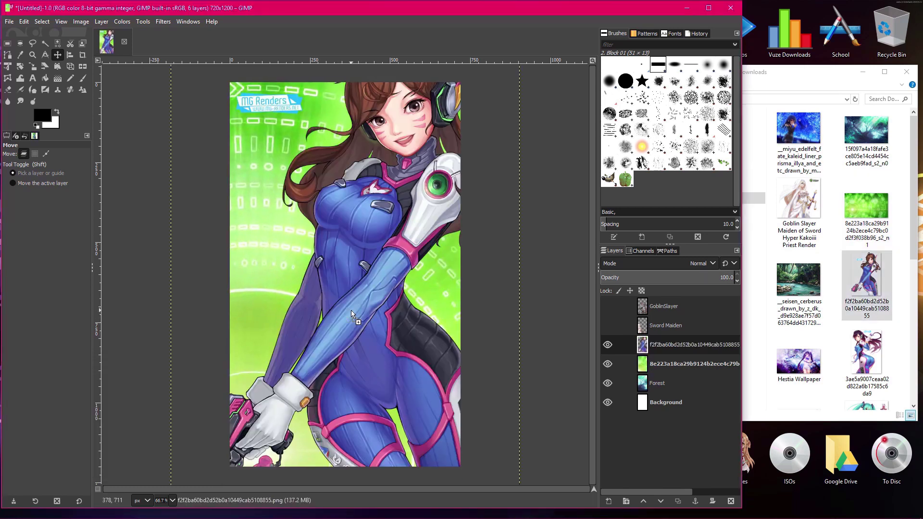
{"action": "left_click", "coordinate": [33, 67]}
{"action": "left_click_drag", "start_coordinate": [190, 250], "coordinate": [360, 313]}
{"action": "left_click", "coordinate": [58, 56]}
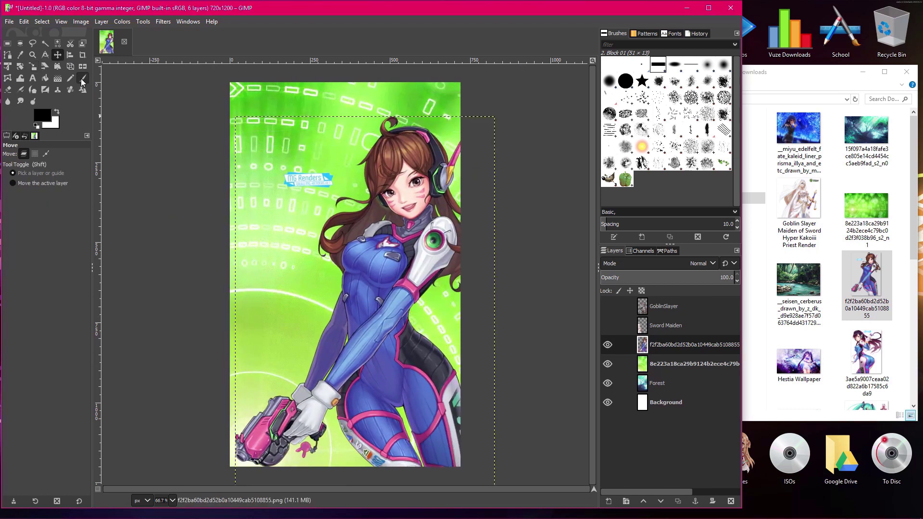
Scale the D.Va render down further to fit the lower part of the canvas and erase its MG Renders watermark
{"action": "left_click", "coordinate": [33, 67]}
{"action": "left_click_drag", "start_coordinate": [237, 119], "coordinate": [271, 169]}
{"action": "left_click", "coordinate": [57, 55]}
{"action": "mouse_move", "coordinate": [412, 322]}
{"action": "left_mouse_down"}
{"action": "mouse_move", "coordinate": [408, 290]}
{"action": "mouse_move", "coordinate": [381, 303]}
{"action": "mouse_move", "coordinate": [348, 286]}
{"action": "left_mouse_up"}
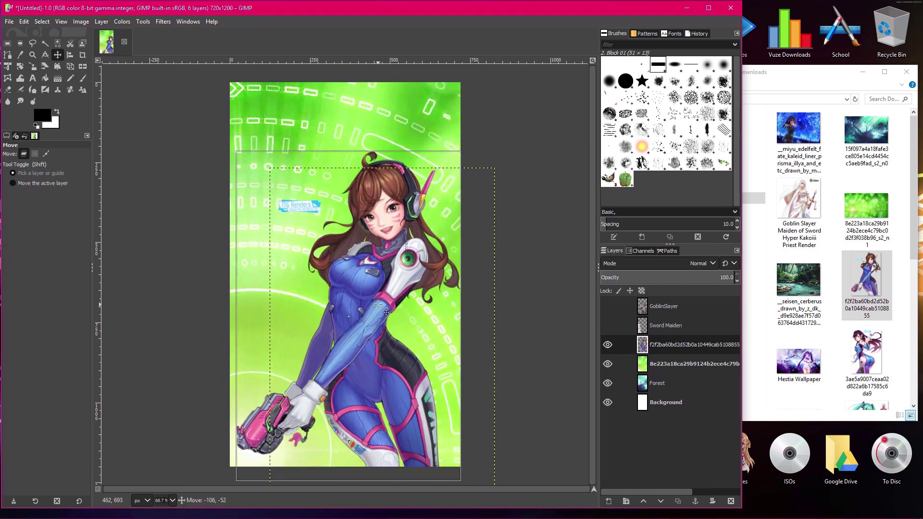
{"action": "left_click", "coordinate": [8, 89]}
{"action": "key", "text": "m"}
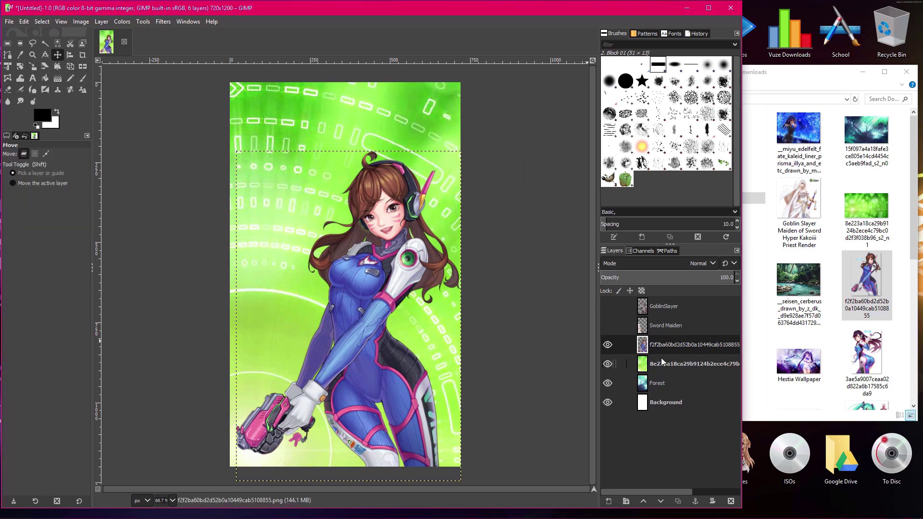
Rename the blue-suited render's layer as Dva and the green wallpaper's layer as Green
{"action": "double_click", "coordinate": [680, 345]}
{"action": "type", "text": "Dva"}
{"action": "double_click", "coordinate": [687, 363]}
{"action": "type", "text": "Green"}
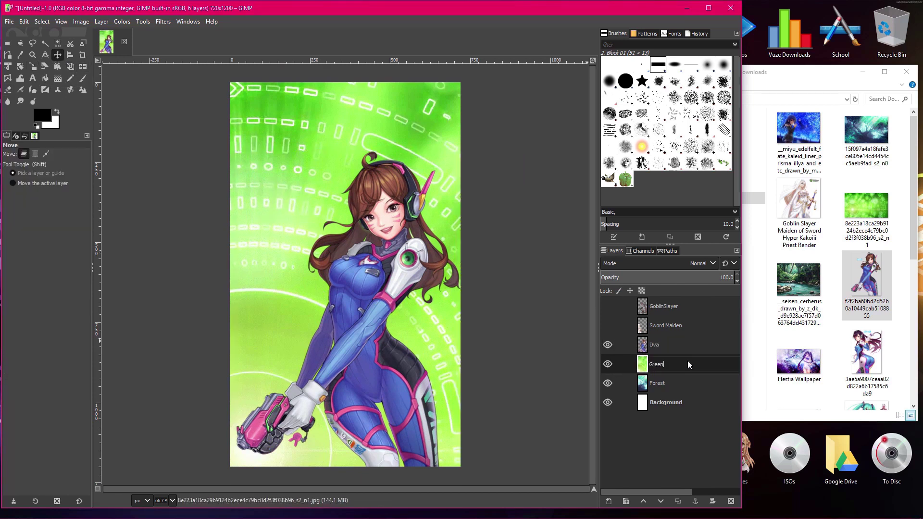
Show the Sword Maiden and GoblinSlayer layers and hide the Dva and Green layers
{"action": "left_click", "coordinate": [666, 326]}
{"action": "left_click", "coordinate": [608, 325]}
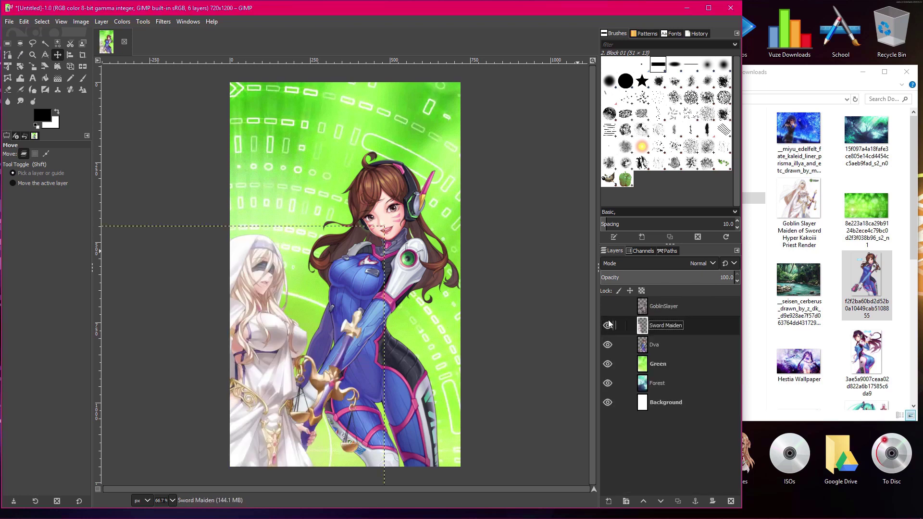
{"action": "left_click", "coordinate": [607, 306]}
{"action": "left_click", "coordinate": [607, 345]}
{"action": "left_click", "coordinate": [608, 365]}
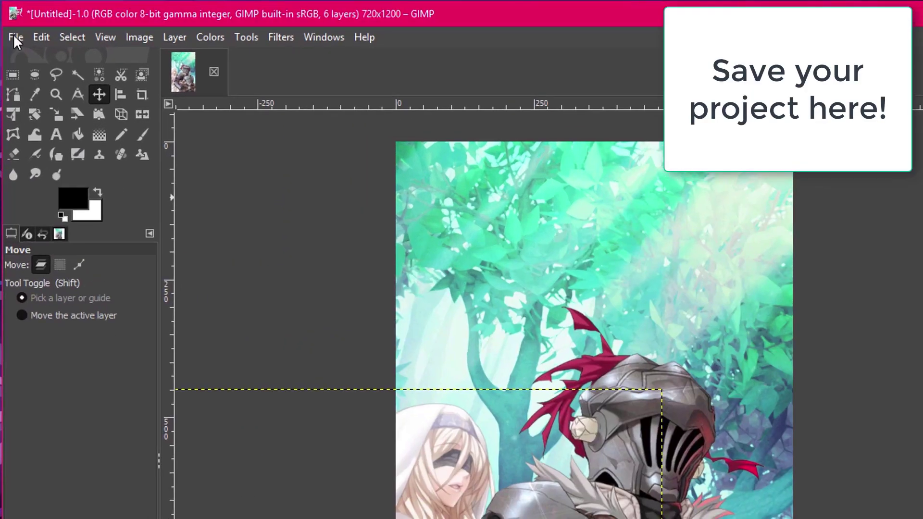
Save the project to the Desktop folder as ProfileGraphic.xcf
{"action": "left_click", "coordinate": [14, 36]}
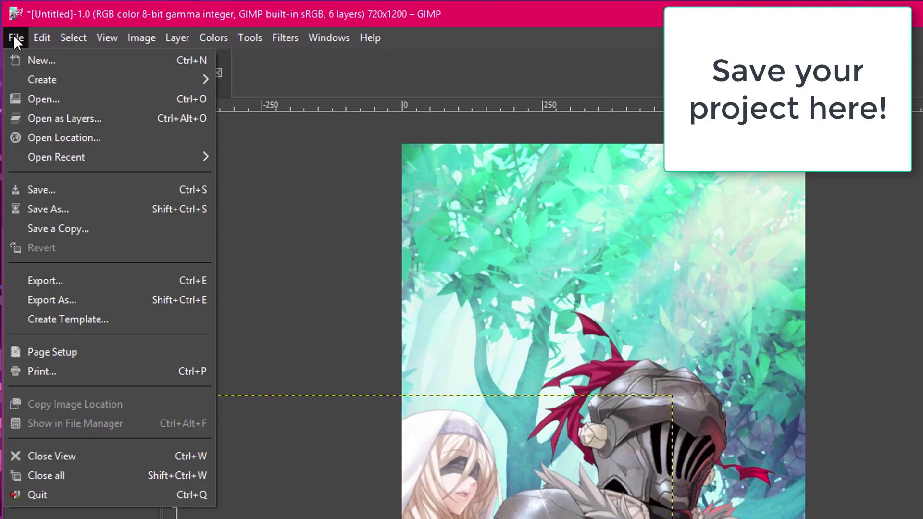
{"action": "left_click", "coordinate": [85, 209]}
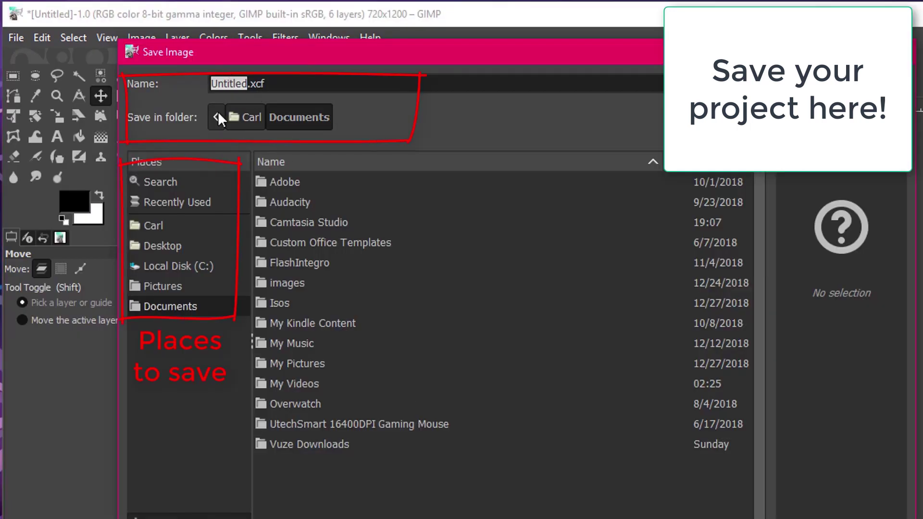
{"action": "left_click", "coordinate": [163, 247]}
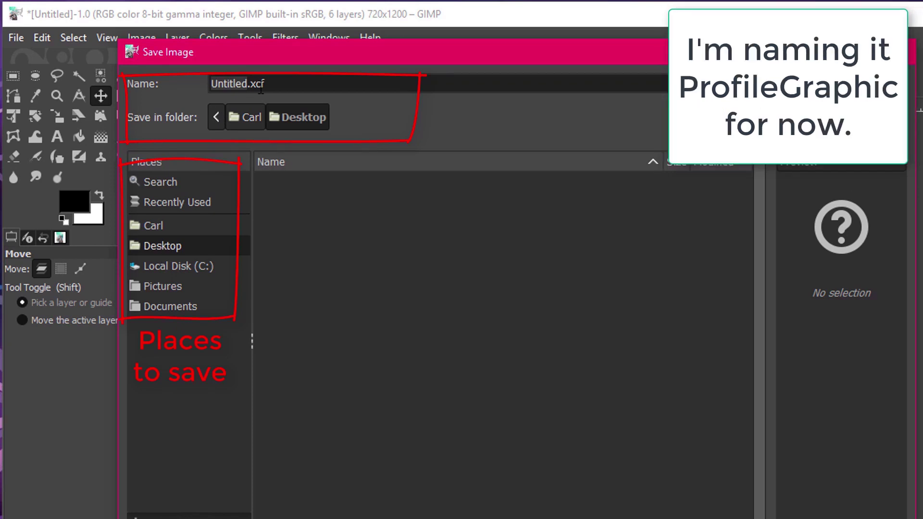
{"action": "type", "text": "ProfileGraphic"}
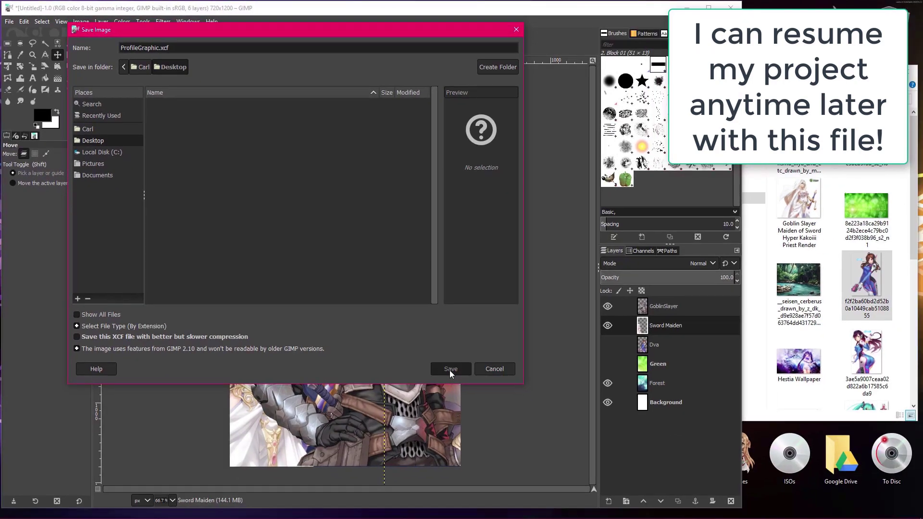
{"action": "left_click", "coordinate": [450, 370]}
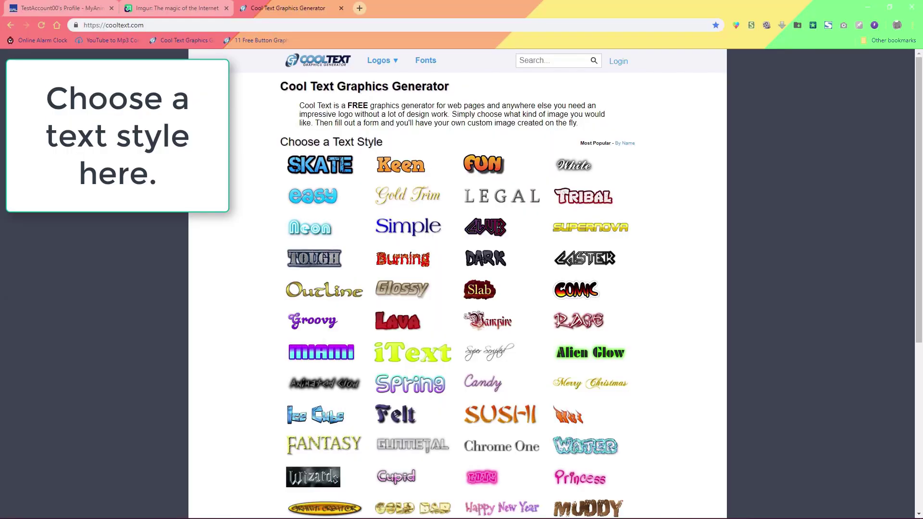
Switch to the Cool Text website in the browser and choose the Supernova text style
{"action": "scroll", "coordinate": [458, 284], "scroll_direction": "down", "scroll_amount": 5}
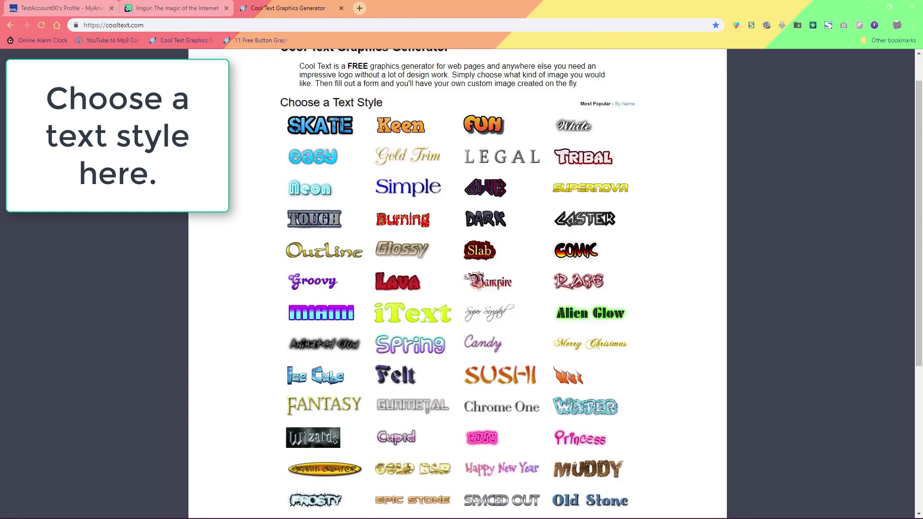
{"action": "scroll", "coordinate": [458, 284], "scroll_direction": "up", "scroll_amount": 5}
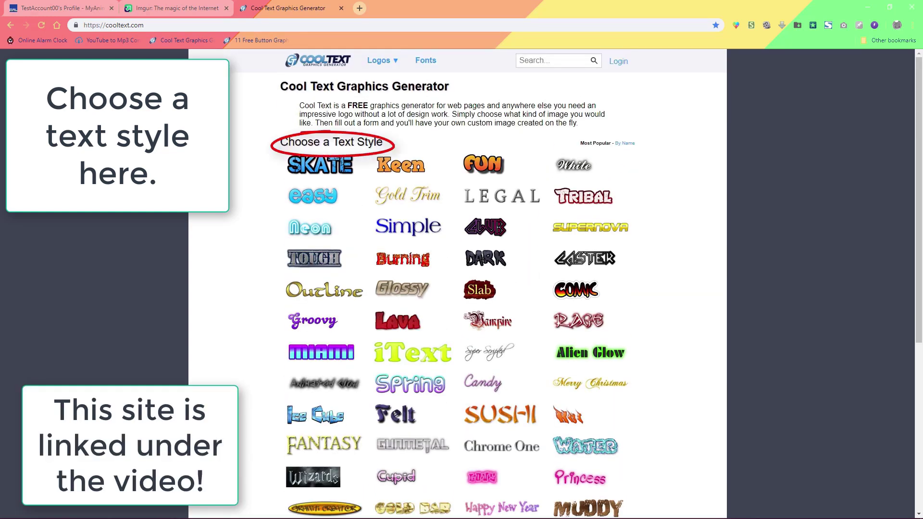
{"action": "left_click", "coordinate": [592, 227]}
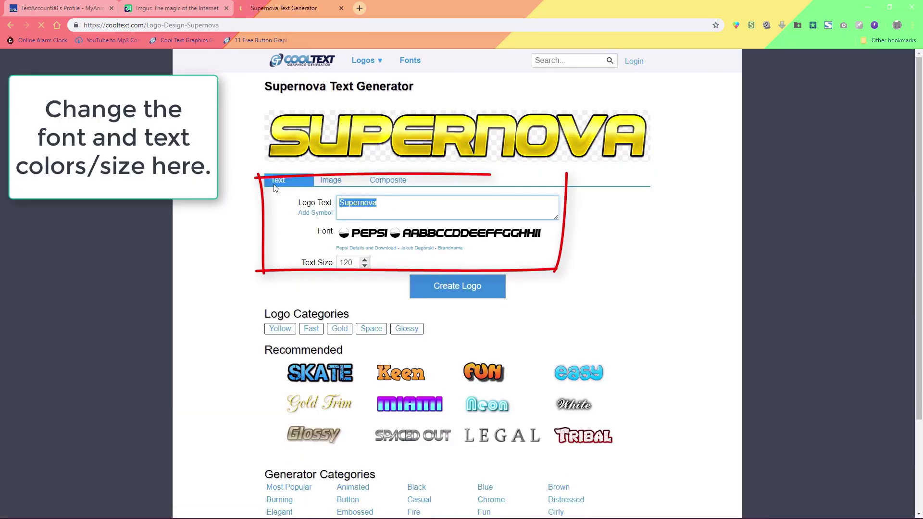
Change the logo font to Immortal from the Medieval font category
{"action": "mouse_move", "coordinate": [377, 239]}
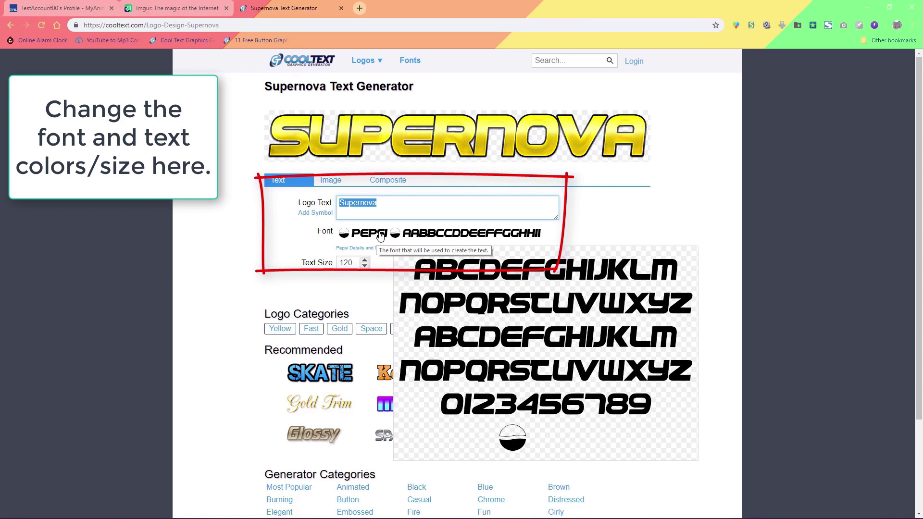
{"action": "left_click", "coordinate": [380, 234]}
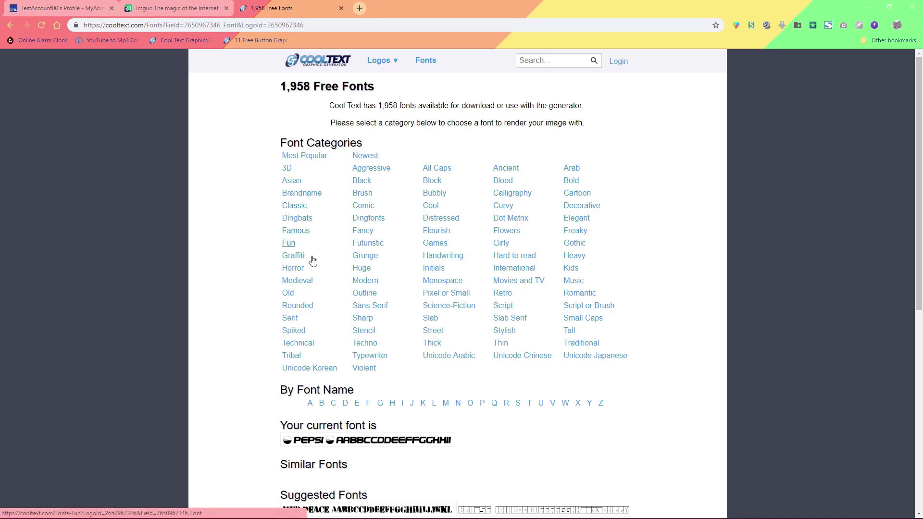
{"action": "left_click", "coordinate": [304, 281]}
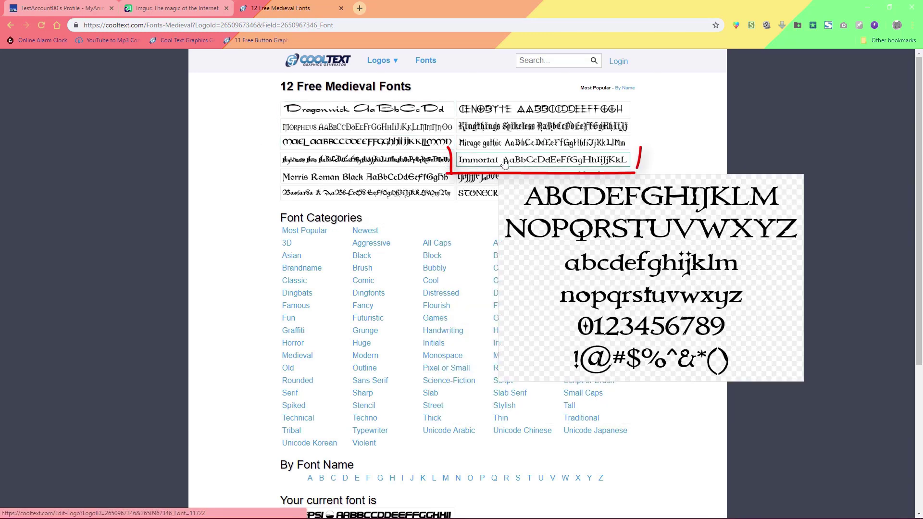
{"action": "left_click", "coordinate": [534, 163]}
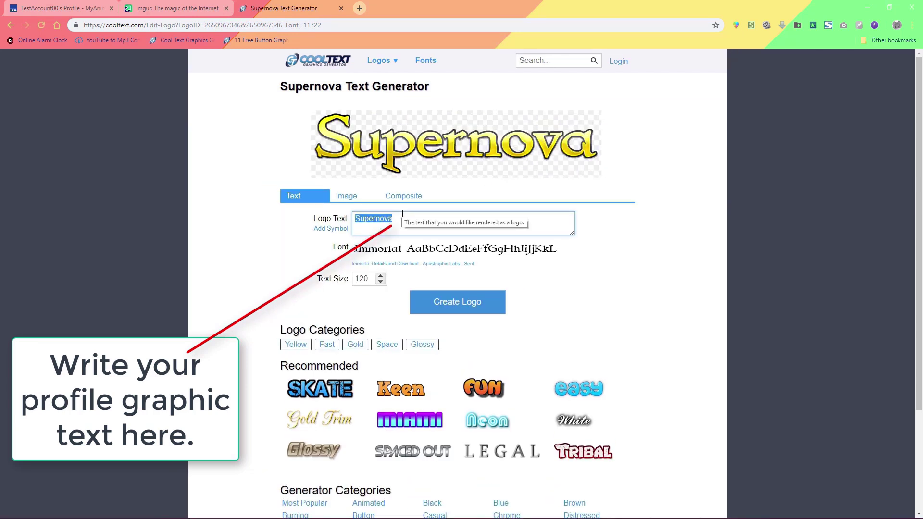
Set the logo text to "Welcome to My Profile!", generate the logo and download it
{"action": "type", "text": "Welcome to My Profile!"}
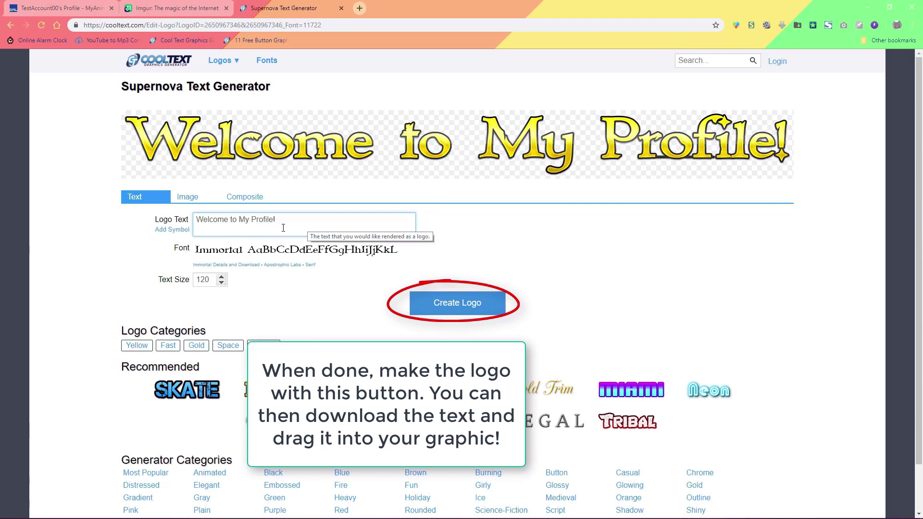
{"action": "left_click", "coordinate": [434, 305]}
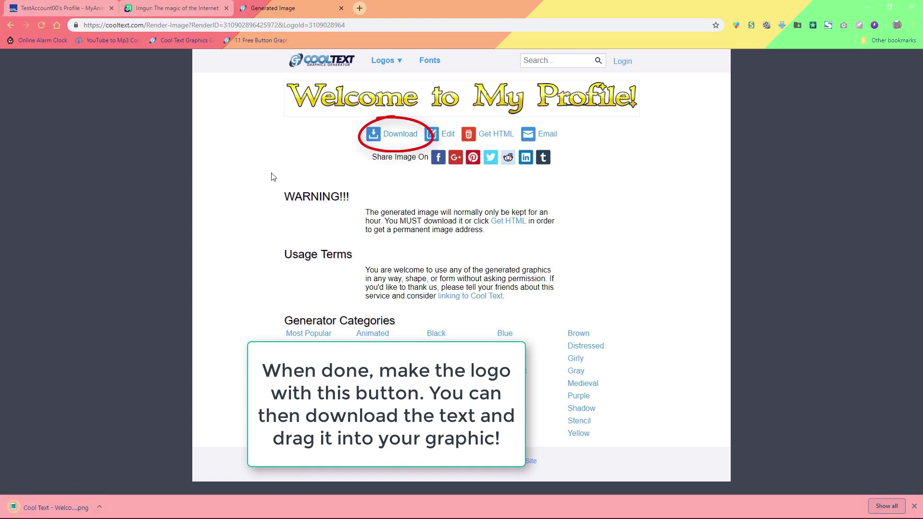
Return to the logo editor, generate a logo reading "Anime List" with the same settings and download it
{"action": "left_click", "coordinate": [12, 26]}
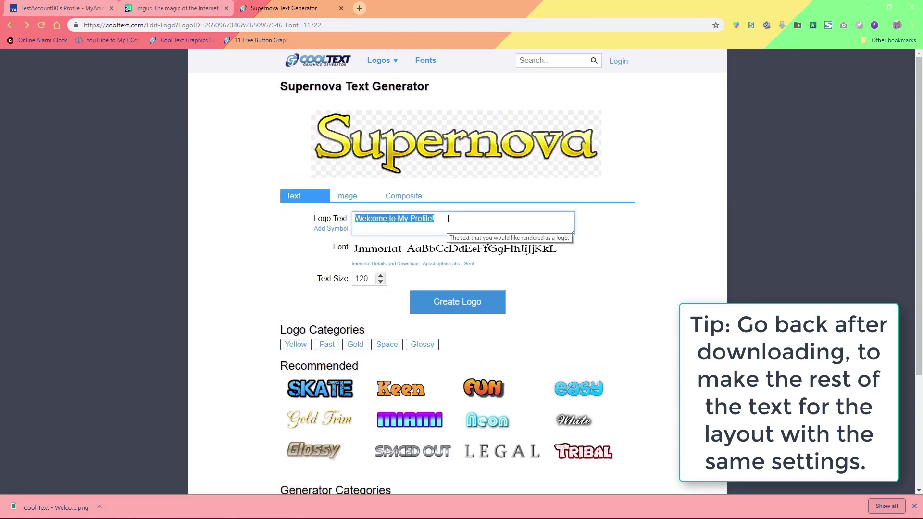
{"action": "type", "text": "Anime List"}
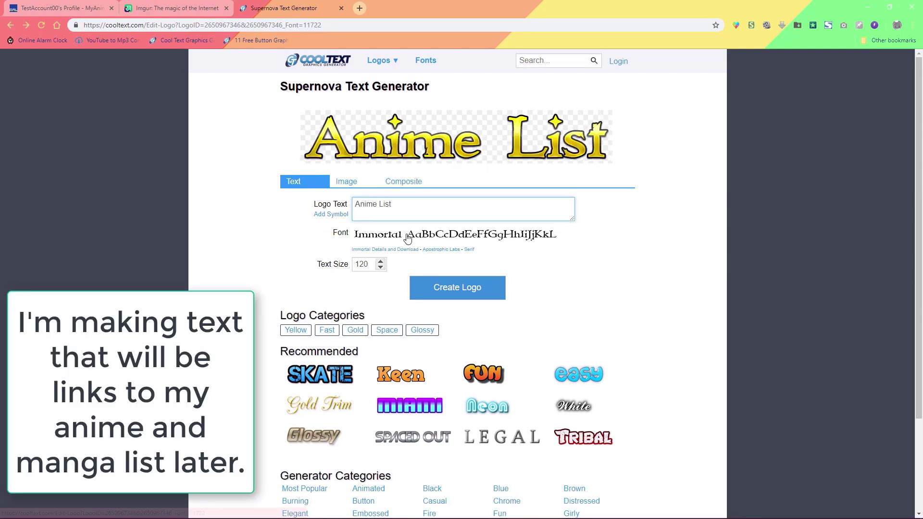
{"action": "left_click", "coordinate": [457, 287]}
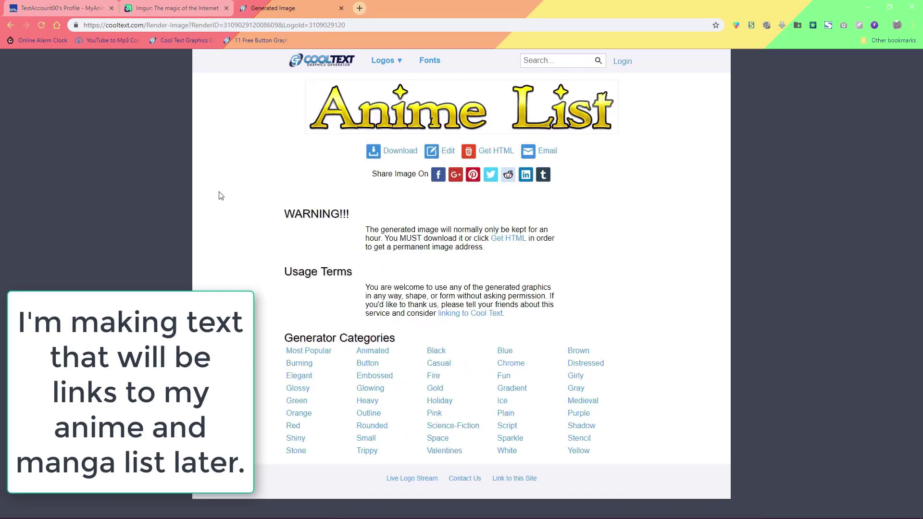
{"action": "left_click", "coordinate": [387, 150]}
Return to the logo editor, change the text to "Manga List", generate the logo and download it
{"action": "key", "text": "alt+Left"}
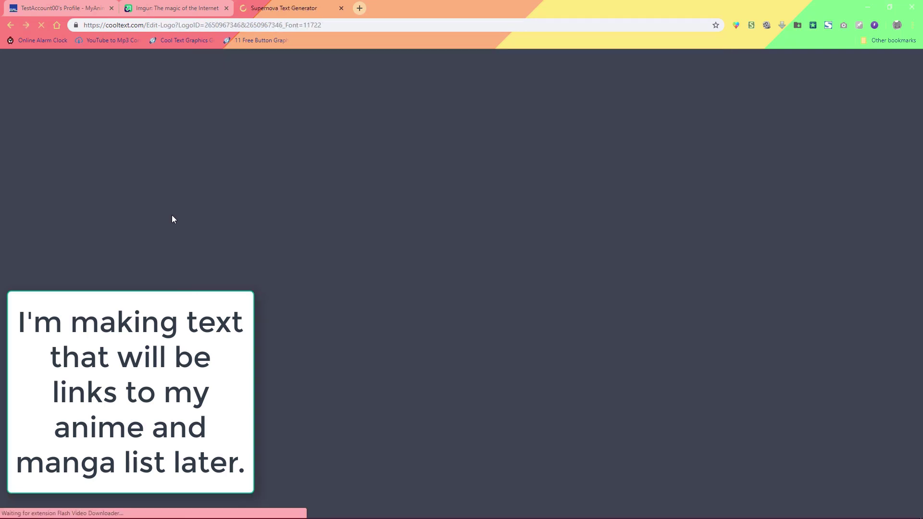
{"action": "left_click_drag", "start_coordinate": [377, 219], "coordinate": [321, 217]}
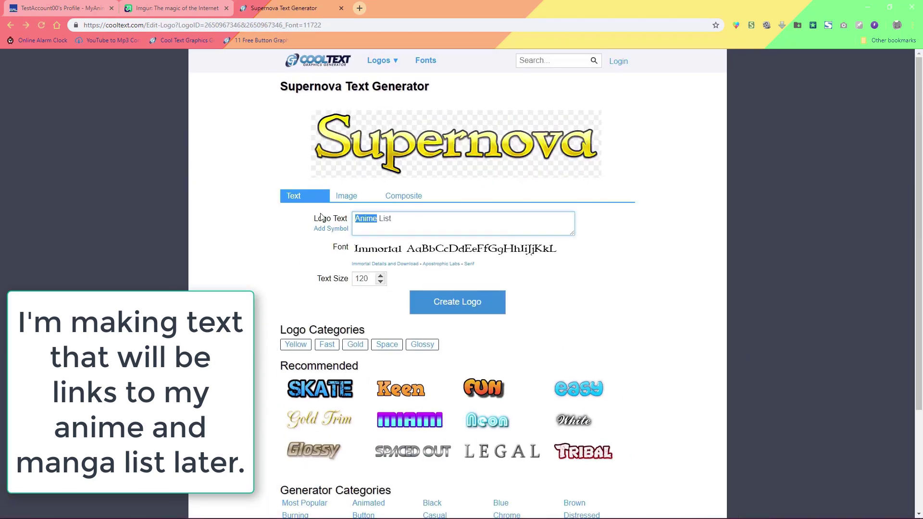
{"action": "type", "text": "Manga"}
{"action": "left_click", "coordinate": [470, 308]}
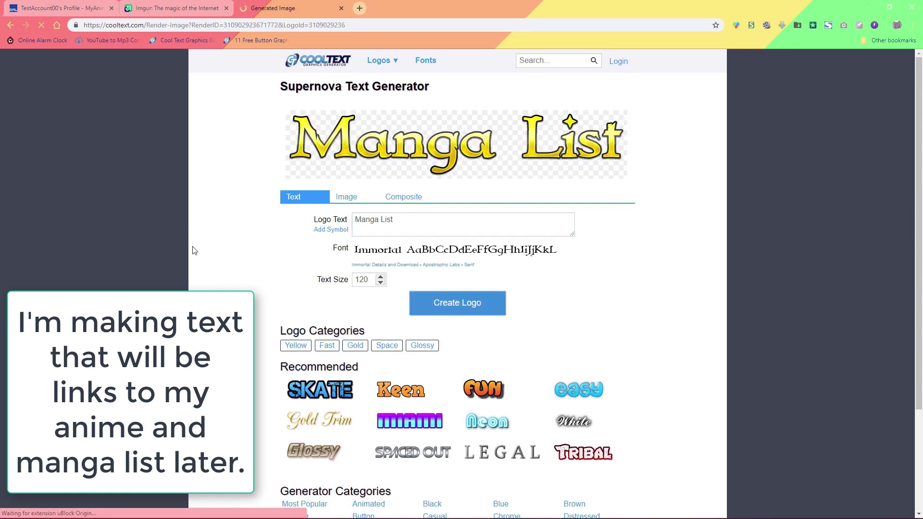
{"action": "left_click", "coordinate": [387, 167]}
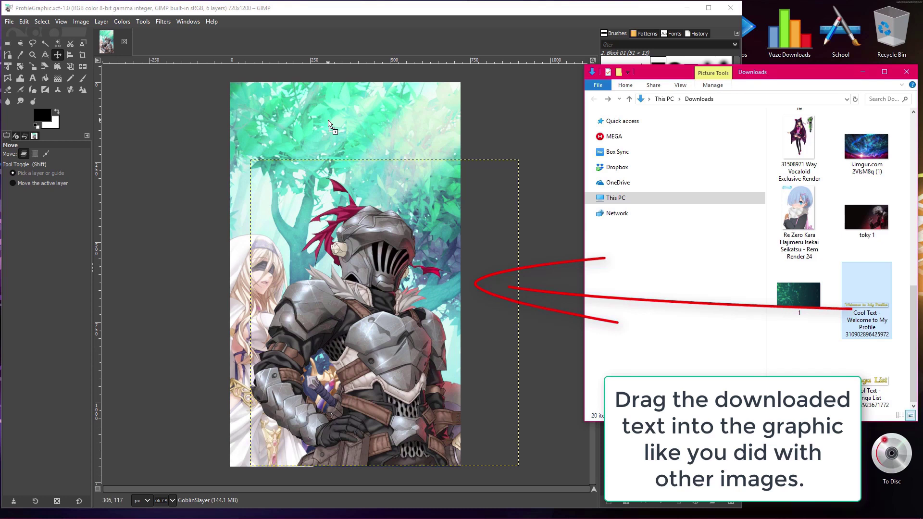
In GIMP, add the downloaded Welcome to My Profile image, scale it to 706 × 72 px and centre it along the canvas's top edge
{"action": "left_click_drag", "start_coordinate": [329, 124], "coordinate": [328, 122]}
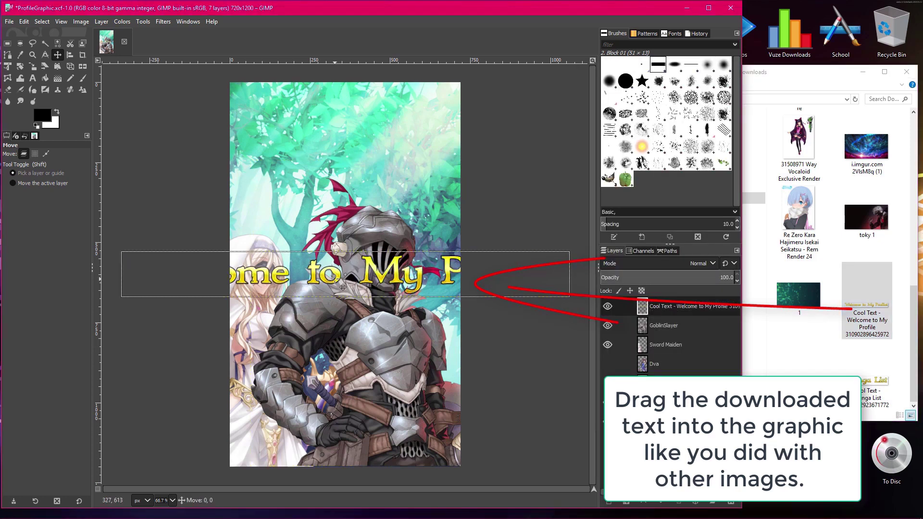
{"action": "left_click_drag", "start_coordinate": [342, 281], "coordinate": [349, 105]}
{"action": "left_click", "coordinate": [30, 66]}
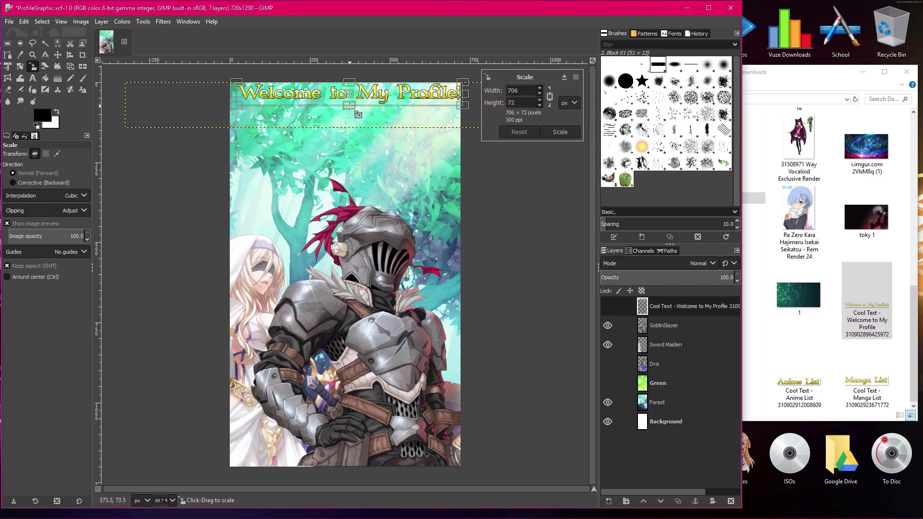
{"action": "key", "text": "Return"}
{"action": "key", "text": "m"}
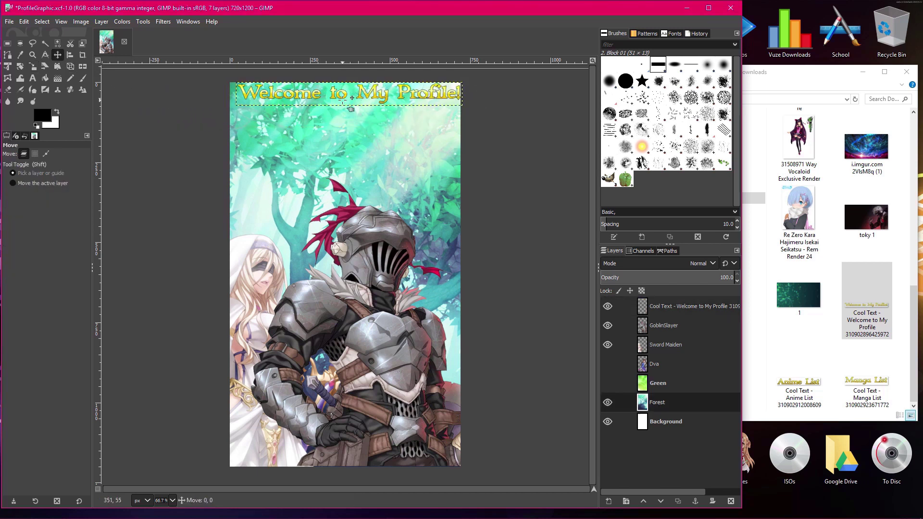
{"action": "left_click", "coordinate": [356, 96]}
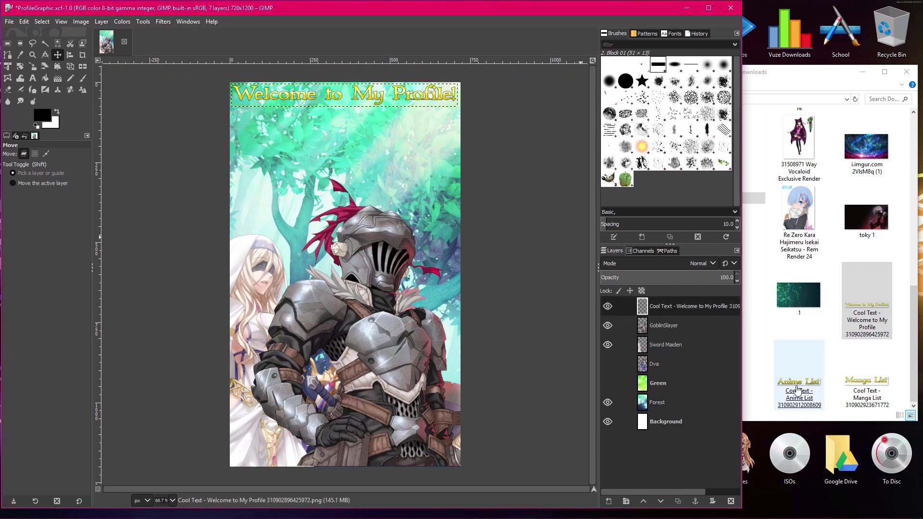
Add the downloaded Anime List image, scale it down and place it below the welcome text at the canvas's left edge
{"action": "left_click_drag", "start_coordinate": [799, 375], "coordinate": [300, 140]}
{"action": "left_click", "coordinate": [34, 65]}
{"action": "left_click", "coordinate": [337, 145]}
{"action": "left_click_drag", "start_coordinate": [402, 156], "coordinate": [292, 139]}
{"action": "key", "text": "Return"}
{"action": "left_click", "coordinate": [58, 55]}
{"action": "left_click_drag", "start_coordinate": [293, 139], "coordinate": [293, 142]}
Try to add the Manga List image and scale it to fit beside the Anime List text, and delete its layer
{"action": "left_click_drag", "start_coordinate": [866, 377], "coordinate": [385, 270]}
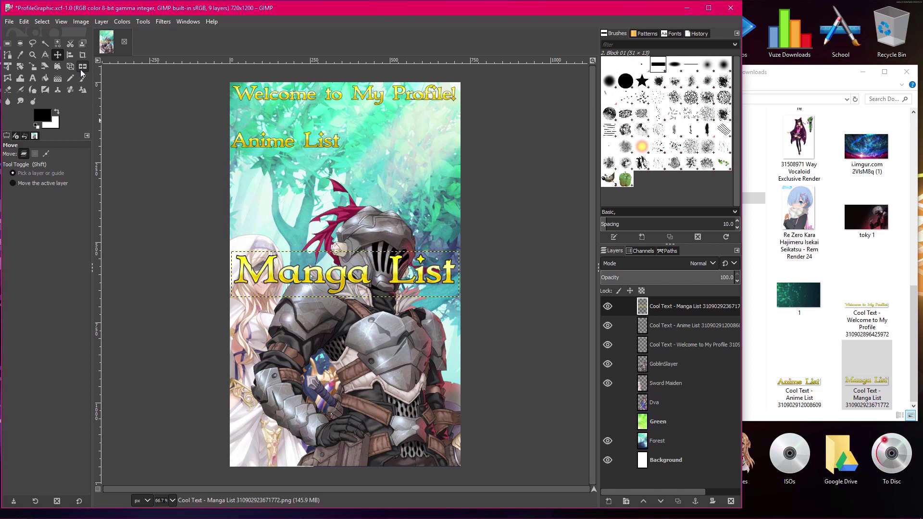
{"action": "left_click", "coordinate": [34, 65]}
{"action": "left_click", "coordinate": [345, 273]}
{"action": "left_click_drag", "start_coordinate": [233, 253], "coordinate": [395, 145]}
{"action": "key", "text": "Return"}
{"action": "left_click", "coordinate": [57, 54]}
{"action": "left_click", "coordinate": [32, 67]}
{"action": "left_click", "coordinate": [384, 143]}
{"action": "left_click", "coordinate": [58, 55]}
{"action": "left_click", "coordinate": [33, 67]}
{"action": "left_click", "coordinate": [385, 144]}
{"action": "left_click", "coordinate": [58, 55]}
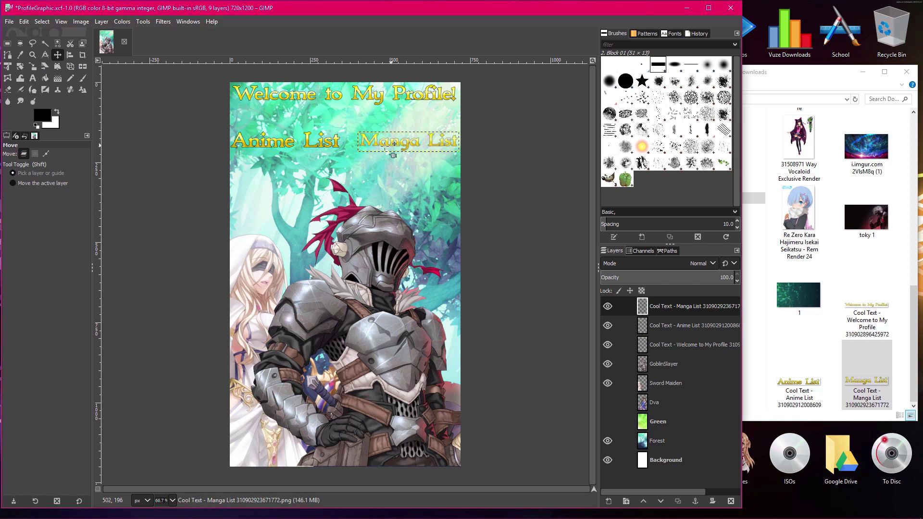
{"action": "right_click", "coordinate": [677, 307]}
{"action": "left_click", "coordinate": [697, 136]}
Add the downloaded Manga List image beside the Anime List text and place two horizontal guides along the top and bottom of Anime List
{"action": "mouse_move", "coordinate": [866, 377]}
{"action": "left_mouse_down"}
{"action": "mouse_move", "coordinate": [327, 269]}
{"action": "mouse_move", "coordinate": [401, 142]}
{"action": "mouse_move", "coordinate": [415, 139]}
{"action": "left_mouse_up"}
{"action": "mouse_move", "coordinate": [221, 55]}
{"action": "left_mouse_down"}
{"action": "mouse_move", "coordinate": [120, 60]}
{"action": "mouse_move", "coordinate": [192, 77]}
{"action": "mouse_move", "coordinate": [214, 65]}
{"action": "mouse_move", "coordinate": [177, 84]}
{"action": "mouse_move", "coordinate": [189, 130]}
{"action": "left_mouse_up"}
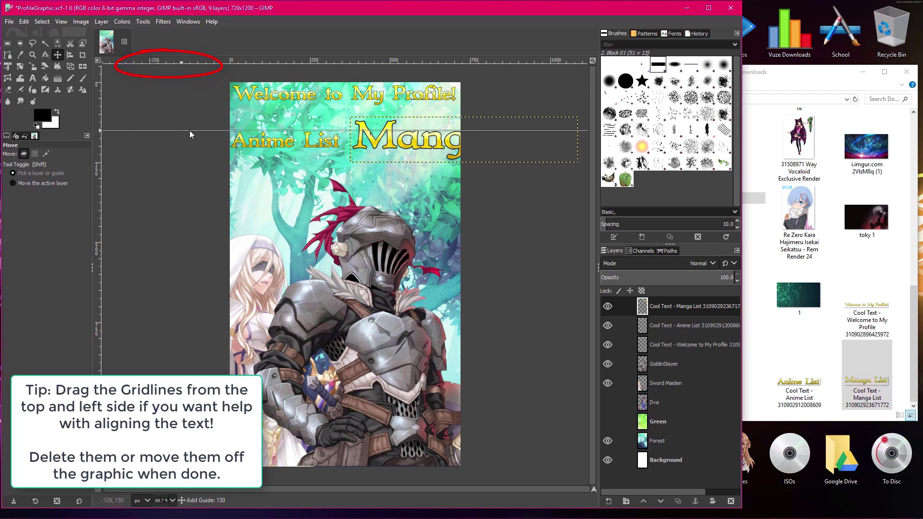
{"action": "left_click_drag", "start_coordinate": [190, 62], "coordinate": [191, 147]}
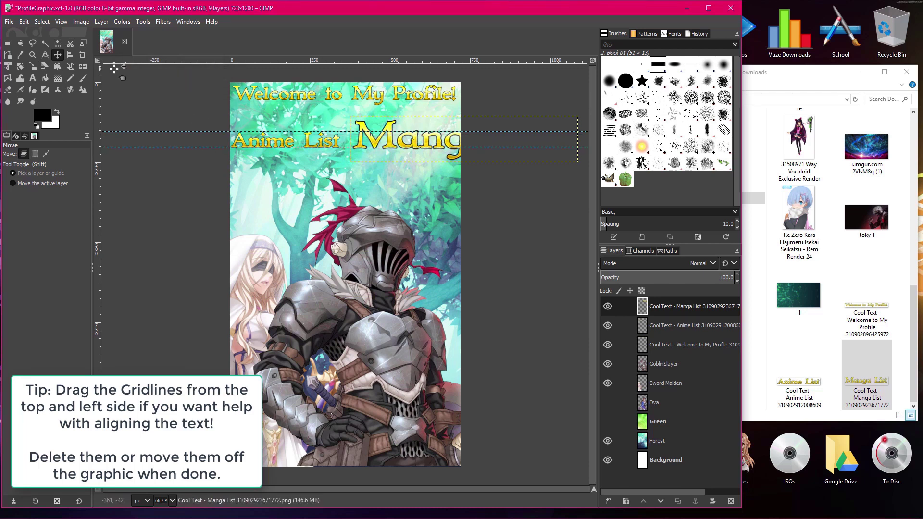
Scale the Manga List text down to about 321 × 66 px and line it up with the guides
{"action": "left_click", "coordinate": [33, 66]}
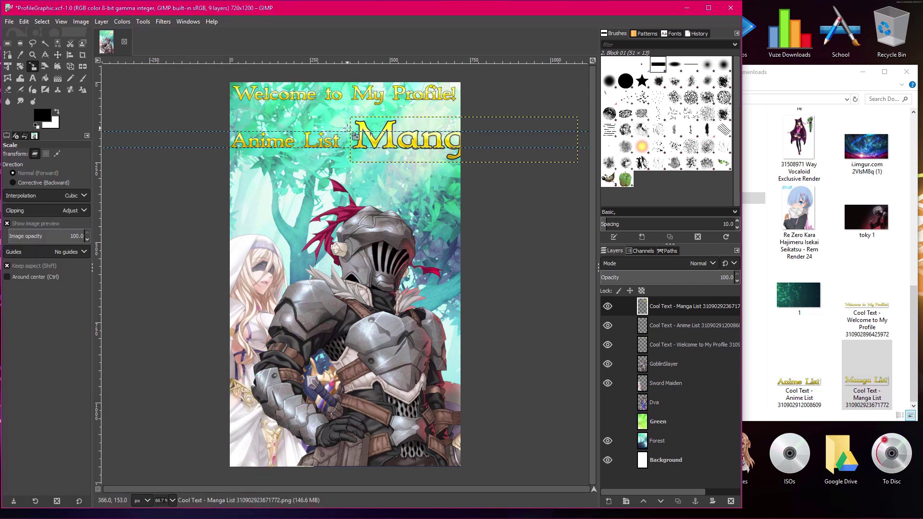
{"action": "left_click_drag", "start_coordinate": [347, 128], "coordinate": [406, 151]}
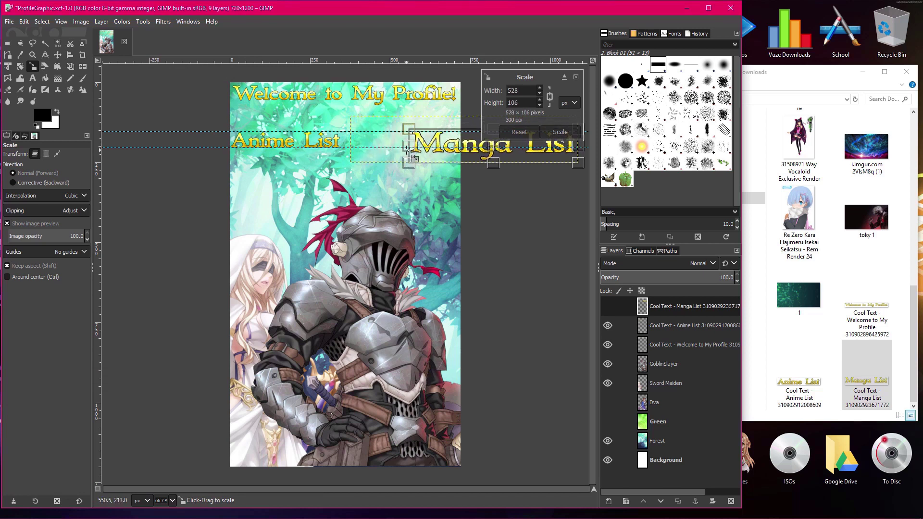
{"action": "left_click", "coordinate": [58, 54]}
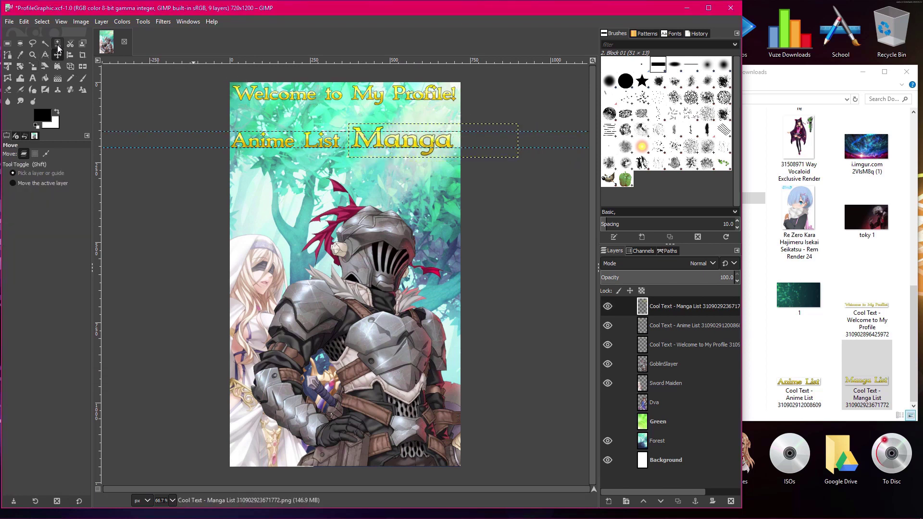
{"action": "left_click", "coordinate": [32, 66]}
{"action": "mouse_move", "coordinate": [349, 141]}
{"action": "left_mouse_down"}
{"action": "mouse_move", "coordinate": [409, 146]}
{"action": "mouse_move", "coordinate": [366, 144]}
{"action": "mouse_move", "coordinate": [352, 154]}
{"action": "mouse_move", "coordinate": [360, 153]}
{"action": "left_mouse_up"}
{"action": "key", "text": "m"}
{"action": "left_click", "coordinate": [32, 66]}
{"action": "left_click", "coordinate": [58, 55]}
{"action": "key", "text": "shift+s"}
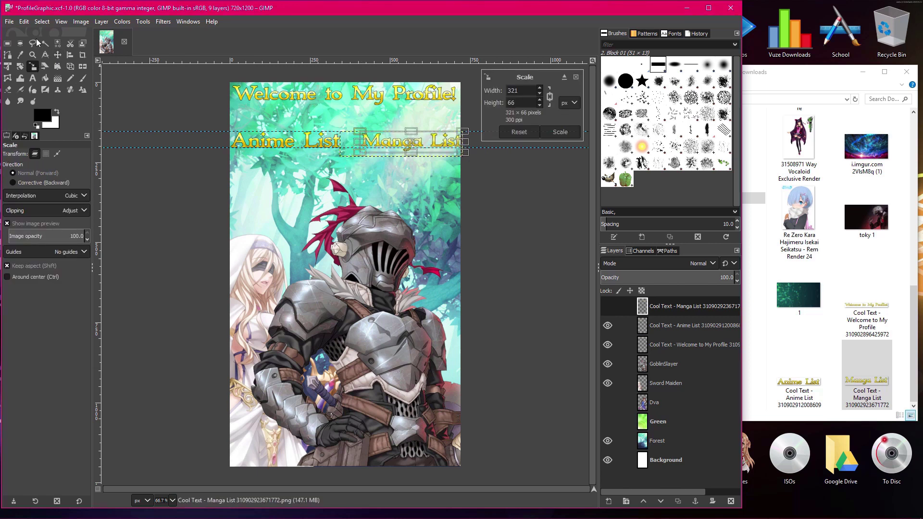
Scale the Anime List text down slightly to match the Manga List text between the guides
{"action": "key", "text": "m"}
{"action": "key", "text": "shift+s"}
{"action": "left_click", "coordinate": [329, 145]}
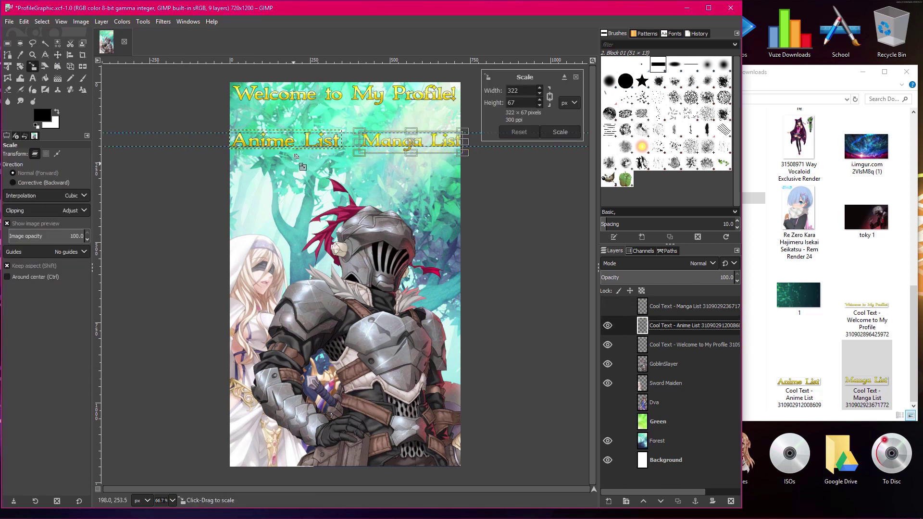
{"action": "left_click_drag", "start_coordinate": [233, 130], "coordinate": [281, 131]}
{"action": "key", "text": "m"}
Nudge the Manga List text left until it fits inside the canvas's right edge, and remove both horizontal guides
{"action": "left_click", "coordinate": [431, 141]}
{"action": "key", "text": "Left"}
{"action": "key", "text": "Left"}
{"action": "key", "text": "Left"}
{"action": "key", "text": "Left"}
{"action": "key", "text": "Left"}
{"action": "key", "text": "Left"}
{"action": "key", "text": "Left"}
{"action": "key", "text": "Left"}
{"action": "key", "text": "Left"}
{"action": "key", "text": "Left"}
{"action": "key", "text": "Left"}
{"action": "key", "text": "Left"}
{"action": "key", "text": "Left"}
{"action": "key", "text": "Left"}
{"action": "key", "text": "Left"}
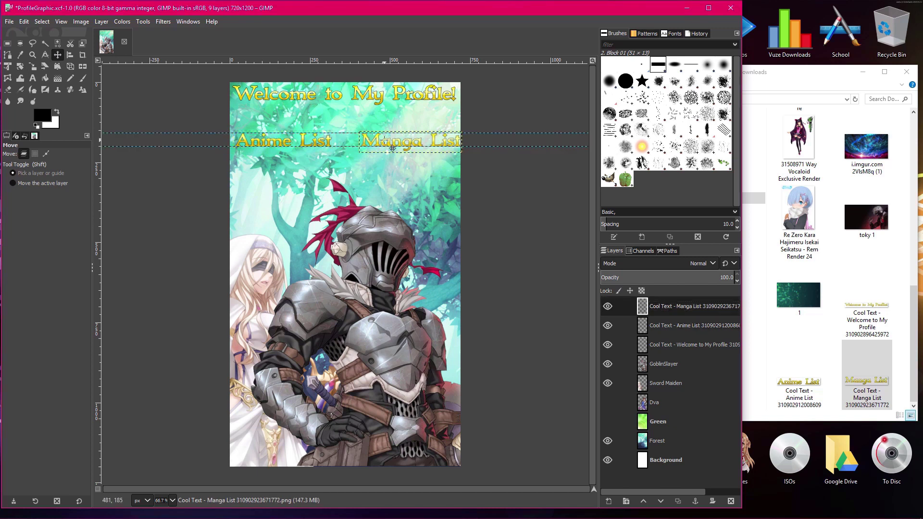
{"action": "left_click_drag", "start_coordinate": [169, 133], "coordinate": [183, 61]}
{"action": "left_click_drag", "start_coordinate": [196, 146], "coordinate": [199, 61]}
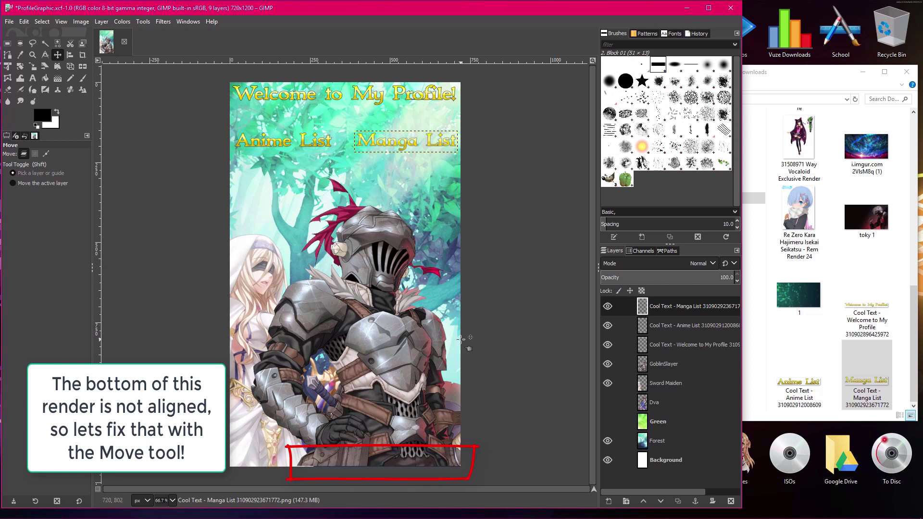
Move the GoblinSlayer render so that its bottom aligns with the canvas's lower edge
{"action": "left_click", "coordinate": [665, 366]}
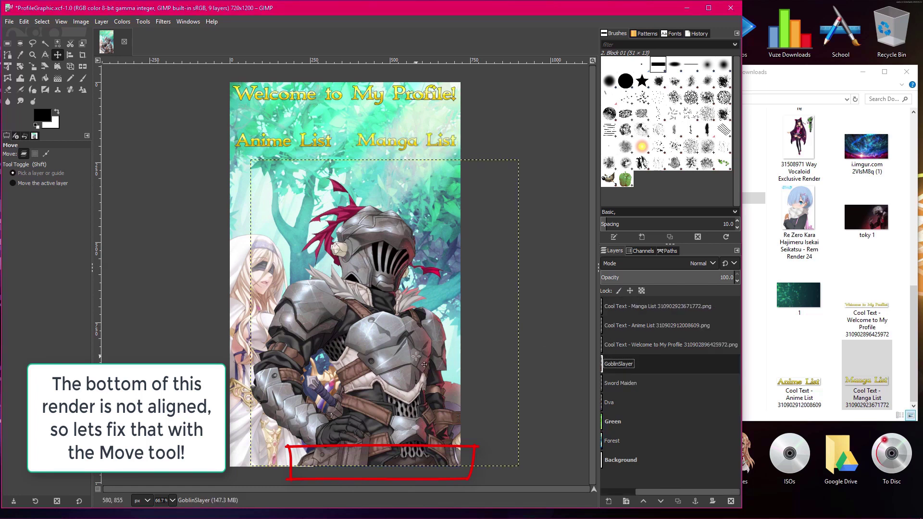
Rename the three text layers as Welcome gold, Anime List gold and Manga List gold
{"action": "left_click", "coordinate": [672, 347]}
{"action": "type", "text": "Wel"}
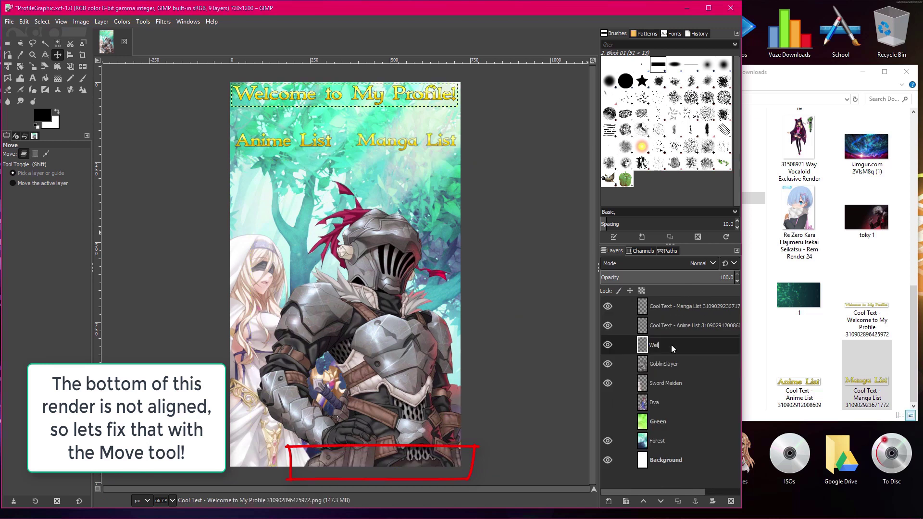
{"action": "type", "text": "come gold"}
{"action": "double_click", "coordinate": [694, 324]}
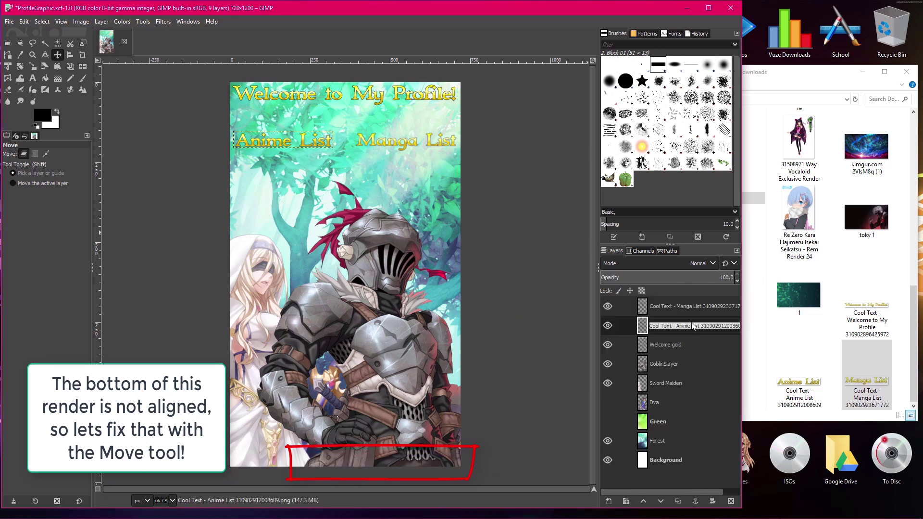
{"action": "type", "text": "Anime List gold"}
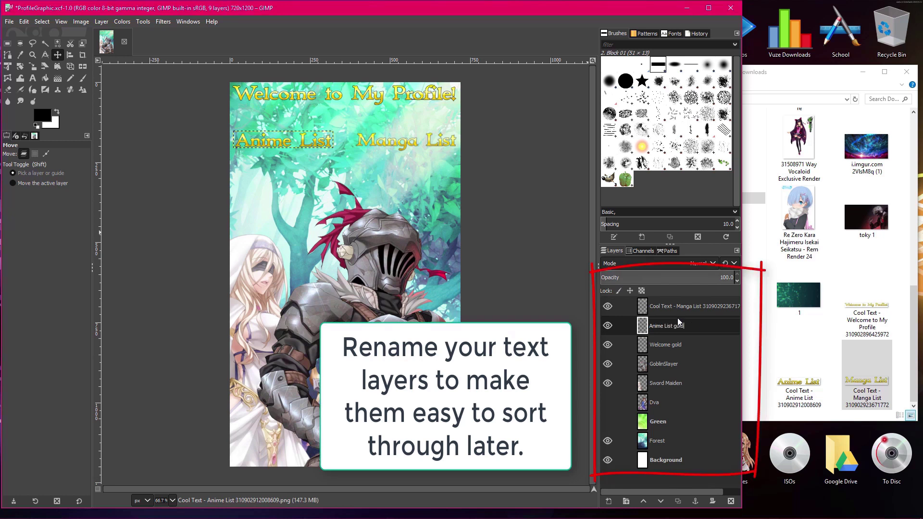
{"action": "double_click", "coordinate": [673, 307]}
{"action": "type", "text": "Manga"}
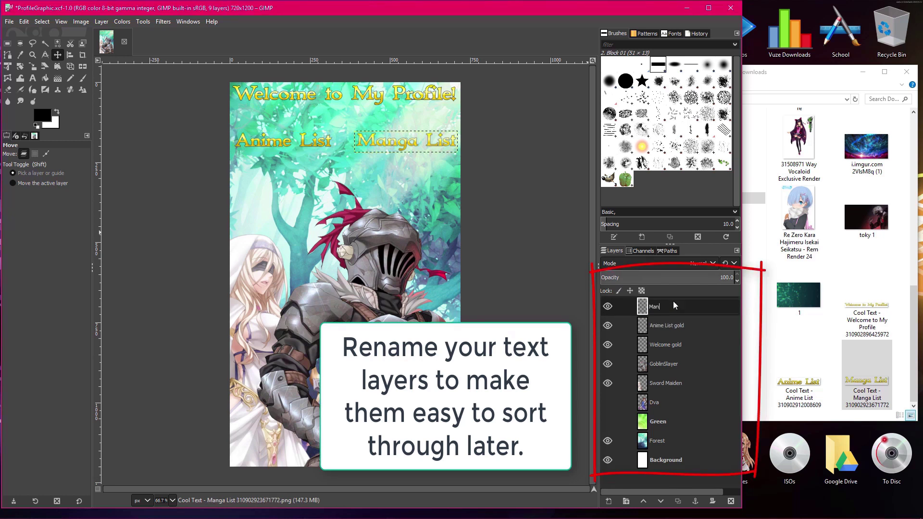
{"action": "type", "text": " List gold"}
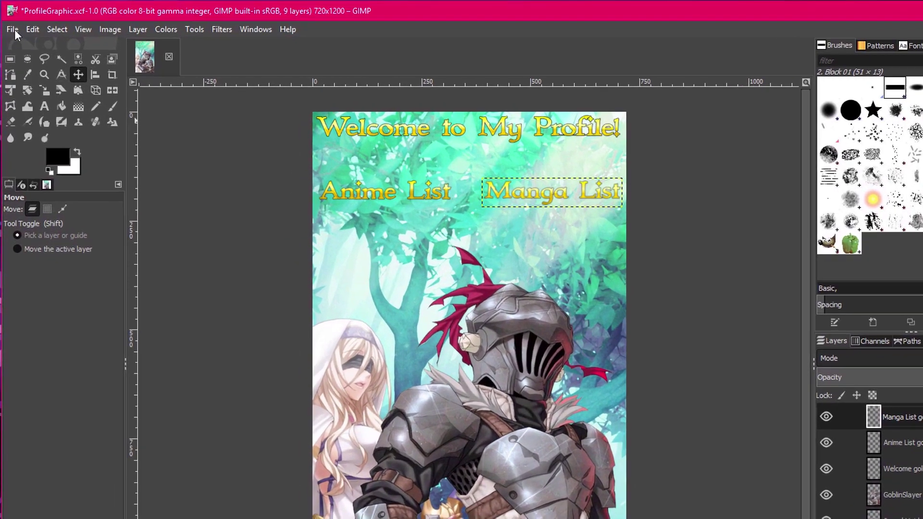
Save the progress of the ProfileGraphic project file
{"action": "left_click", "coordinate": [10, 23]}
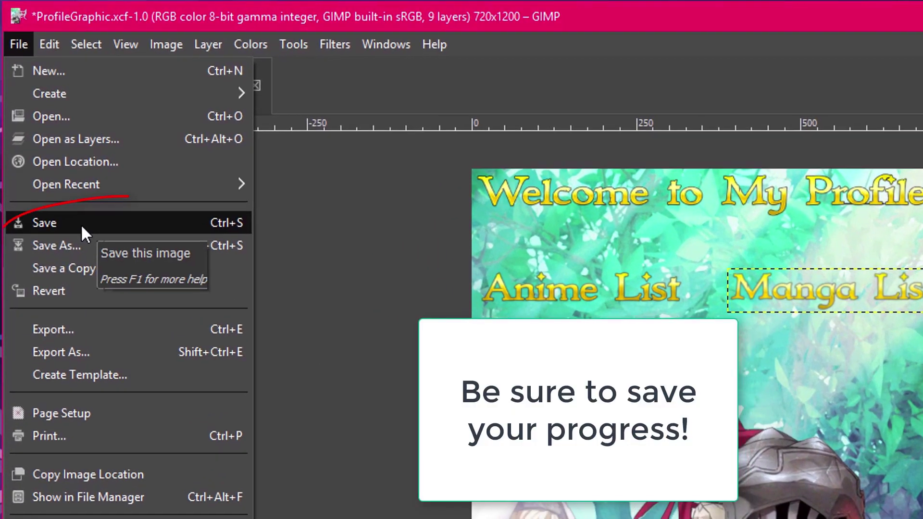
{"action": "left_click", "coordinate": [85, 233]}
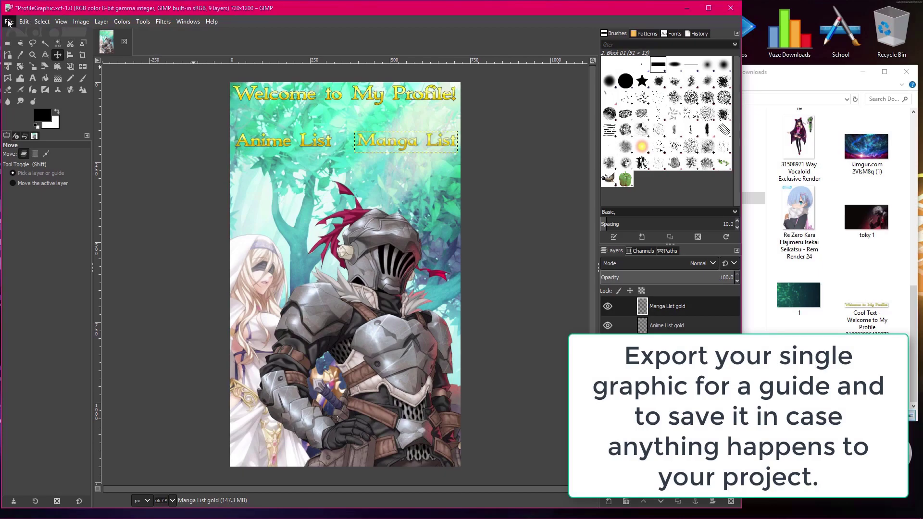
Export the whole graphic to the Desktop as ProfileGraphic.png with default settings and open the exported image from the desktop
{"action": "left_click", "coordinate": [9, 21]}
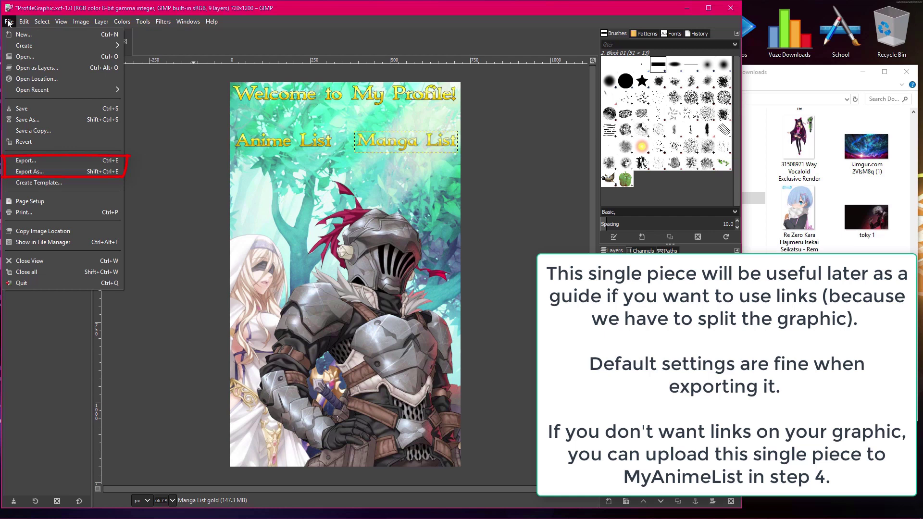
{"action": "left_click", "coordinate": [49, 172]}
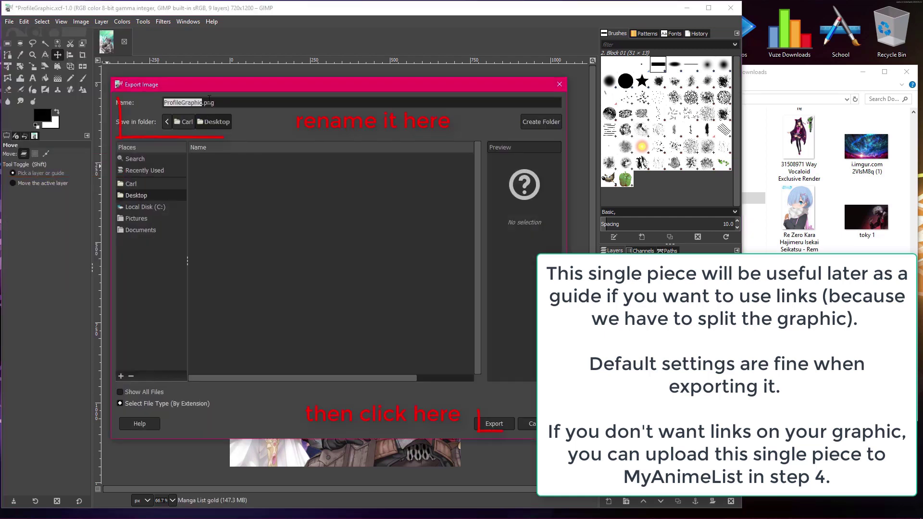
{"action": "left_click", "coordinate": [499, 424]}
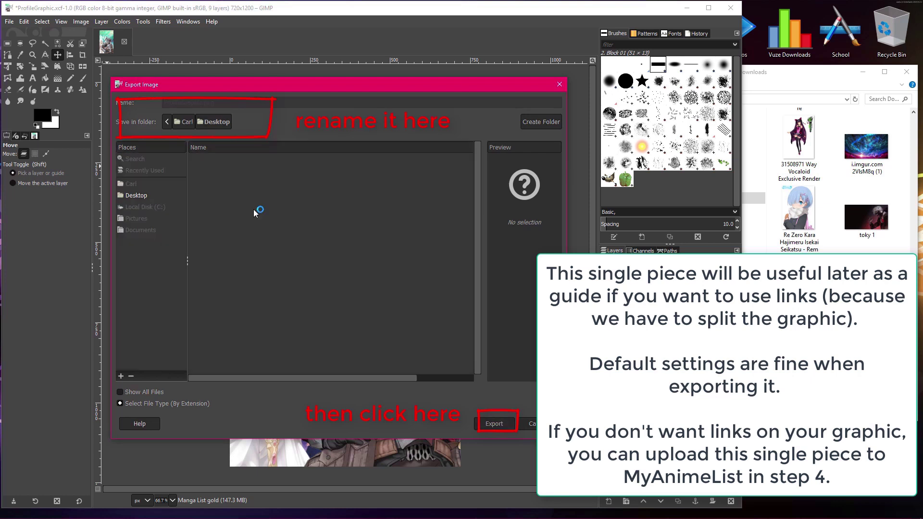
{"action": "left_click", "coordinate": [465, 356]}
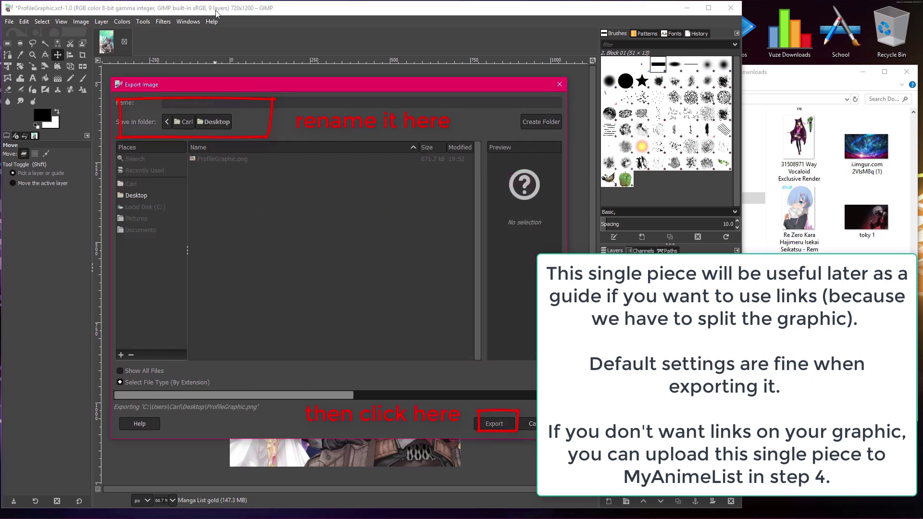
{"action": "left_click_drag", "start_coordinate": [217, 14], "coordinate": [296, 14]}
{"action": "double_click", "coordinate": [25, 173]}
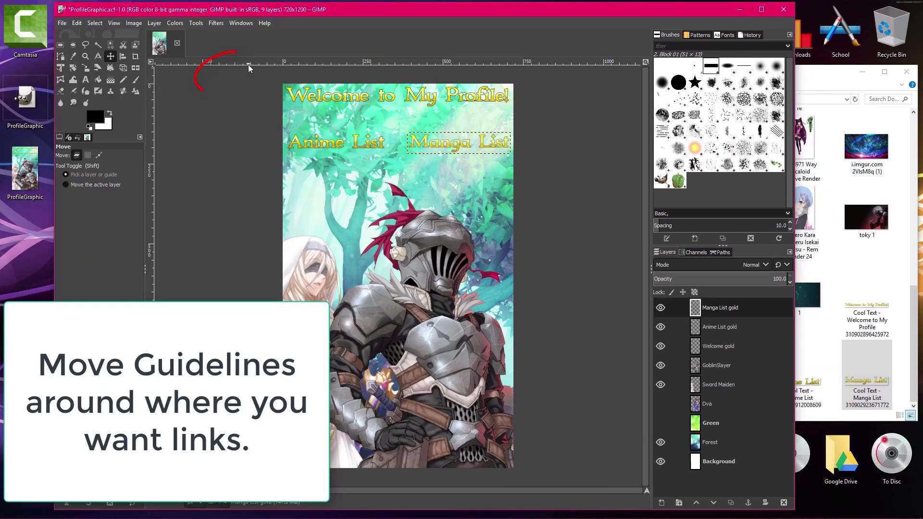
Place horizontal guides at about 104 px and 272 px and a vertical guide at about 354 px to frame the Anime List and Manga List titles
{"action": "left_click_drag", "start_coordinate": [250, 60], "coordinate": [247, 116]}
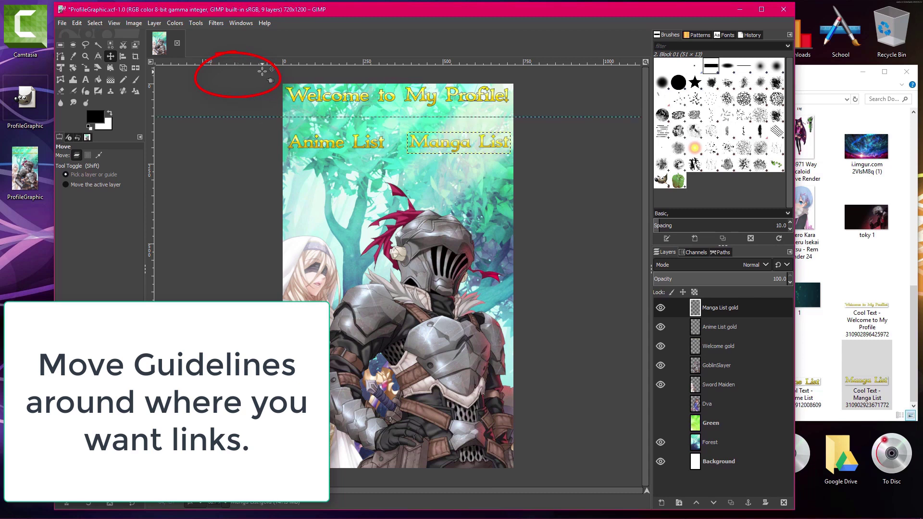
{"action": "left_click_drag", "start_coordinate": [262, 65], "coordinate": [248, 171]}
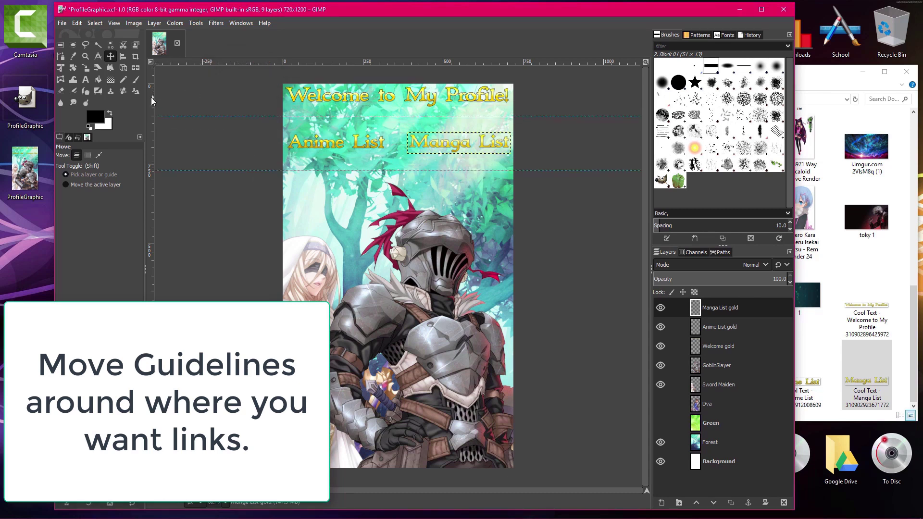
{"action": "mouse_move", "coordinate": [151, 99]}
{"action": "left_mouse_down"}
{"action": "mouse_move", "coordinate": [206, 113]}
{"action": "mouse_move", "coordinate": [396, 118]}
{"action": "left_mouse_up"}
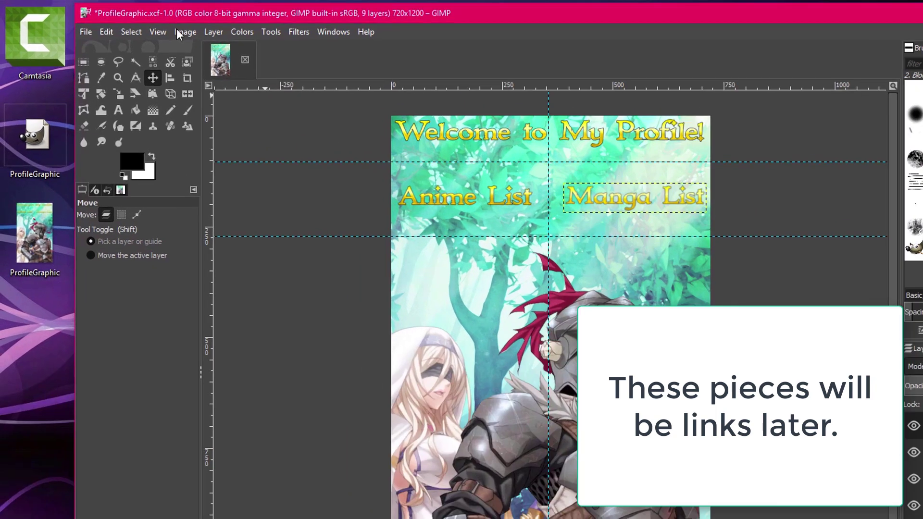
Split the image into separate pieces along the guides with Guillotine
{"action": "left_click", "coordinate": [134, 23]}
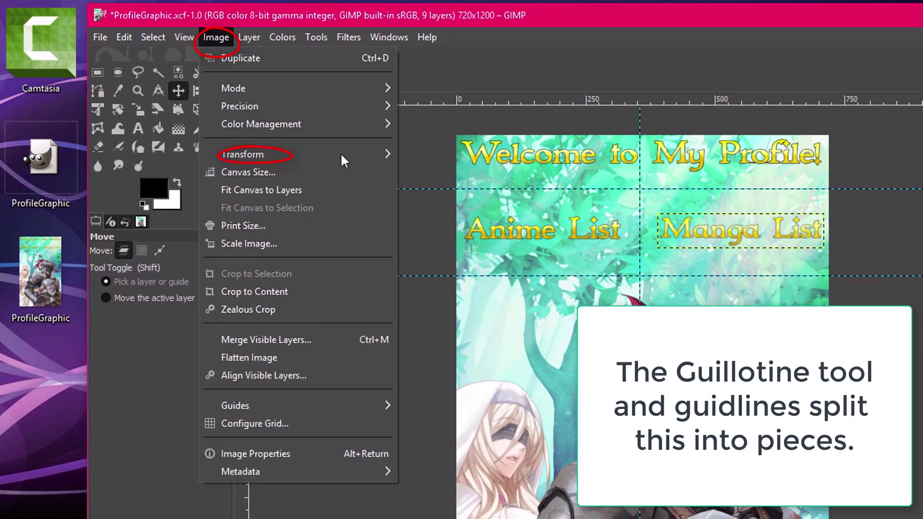
{"action": "mouse_move", "coordinate": [342, 158]}
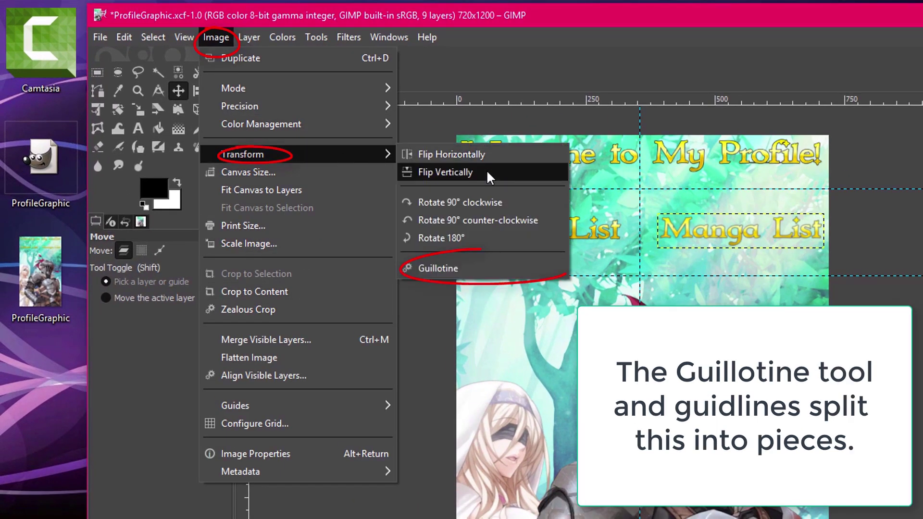
{"action": "left_click", "coordinate": [432, 268]}
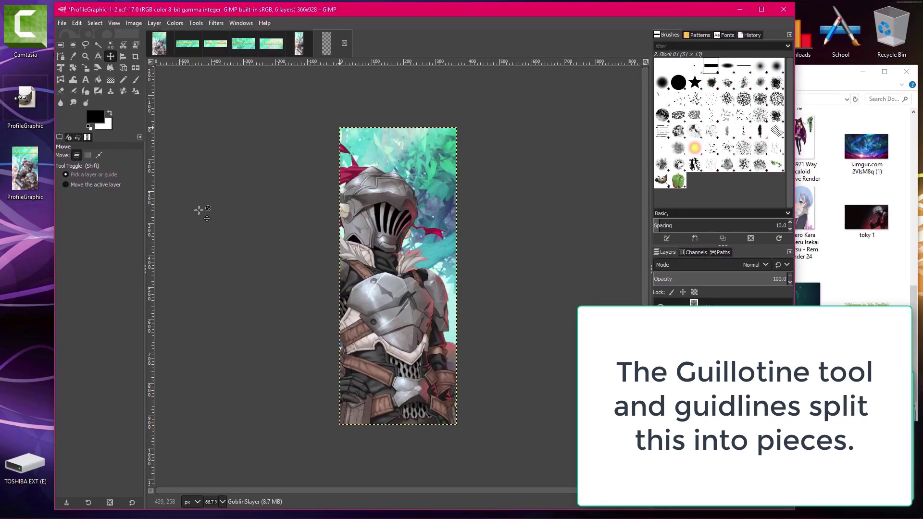
{"action": "left_click", "coordinate": [63, 24]}
{"action": "left_click", "coordinate": [64, 25]}
Export the 354 × 104 px "Welcome to" piece to the Desktop as ProfileGraphic-0-0.png with default settings
{"action": "left_click", "coordinate": [187, 44]}
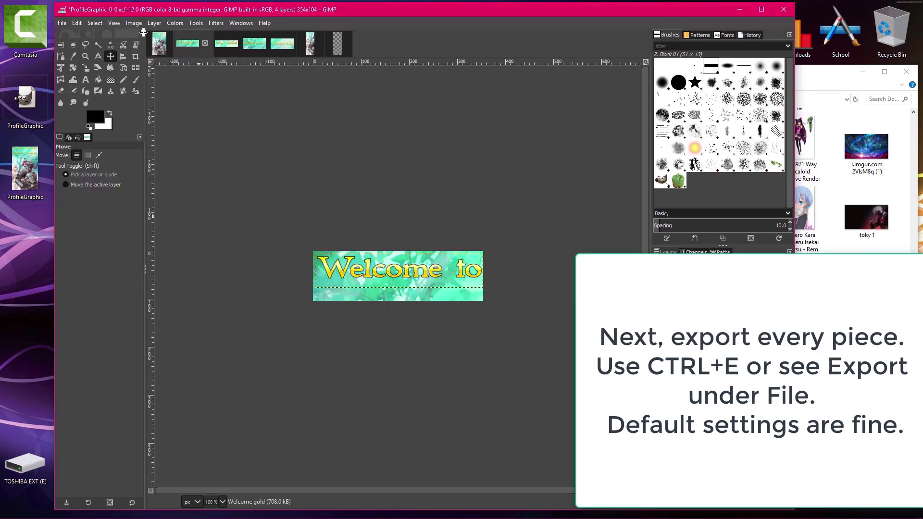
{"action": "left_click", "coordinate": [63, 24]}
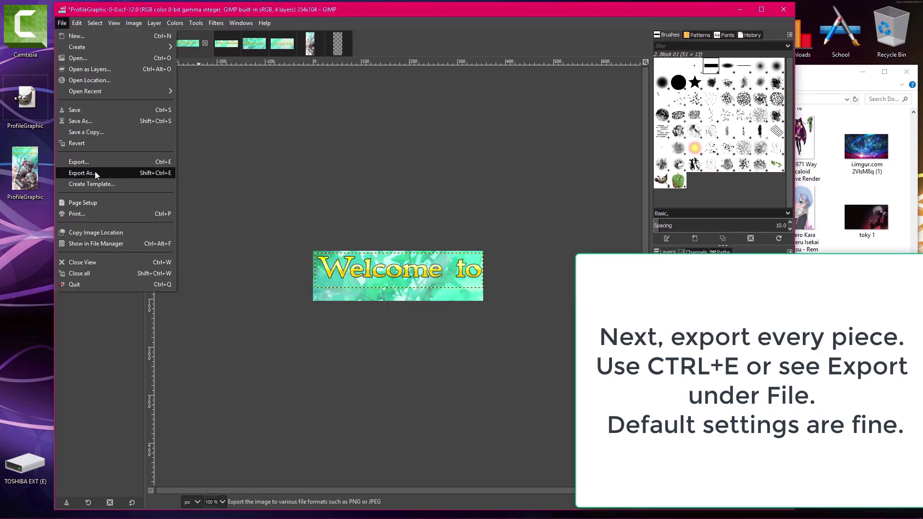
{"action": "left_click", "coordinate": [78, 162]}
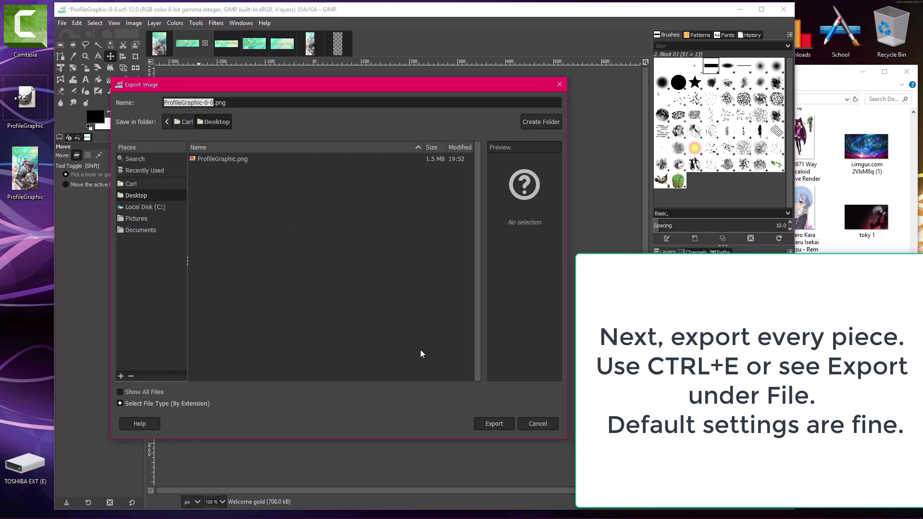
{"action": "left_click", "coordinate": [504, 422]}
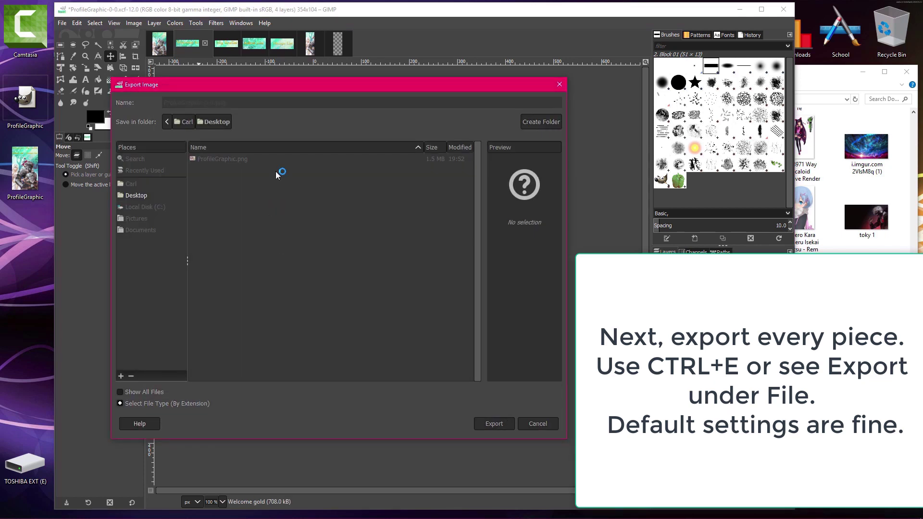
{"action": "left_click", "coordinate": [465, 353]}
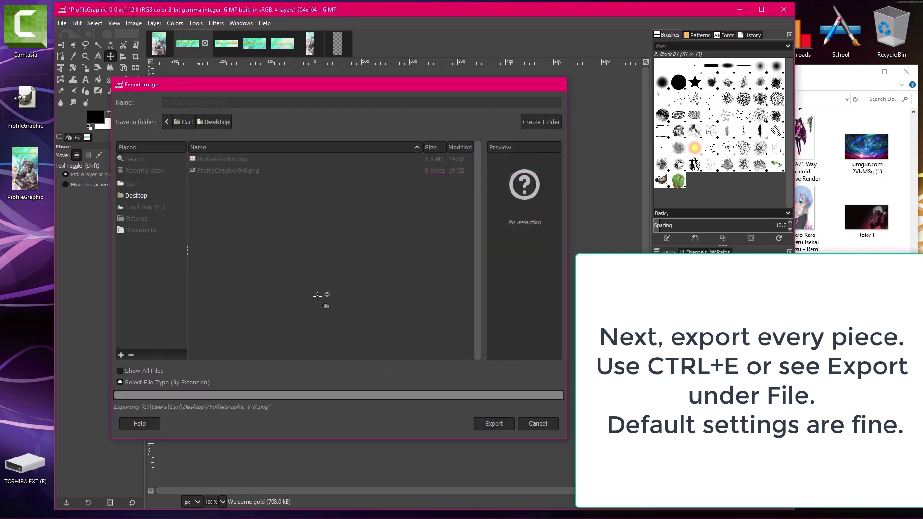
Export the 366 × 104 px "My Profile!" piece to the Desktop as ProfileGraphic-1-0.png with default settings
{"action": "left_click", "coordinate": [226, 43]}
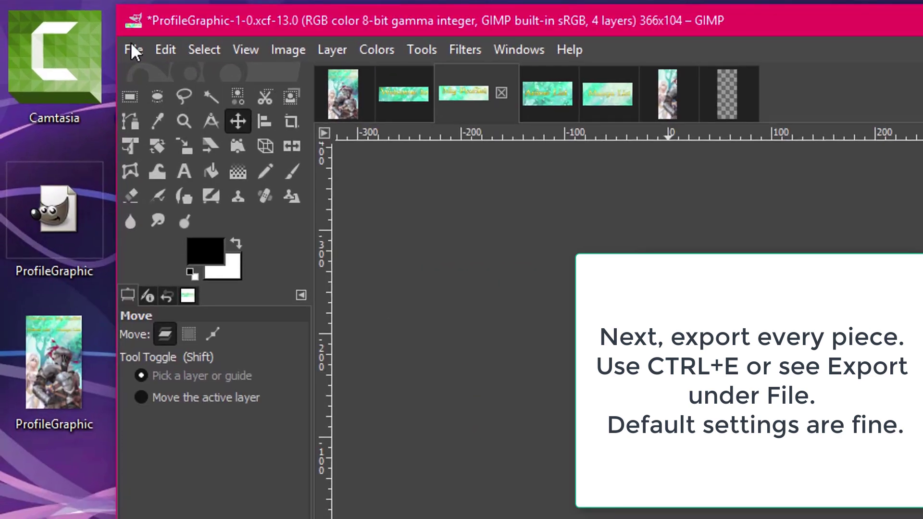
{"action": "left_click", "coordinate": [131, 44]}
{"action": "left_click", "coordinate": [198, 345]}
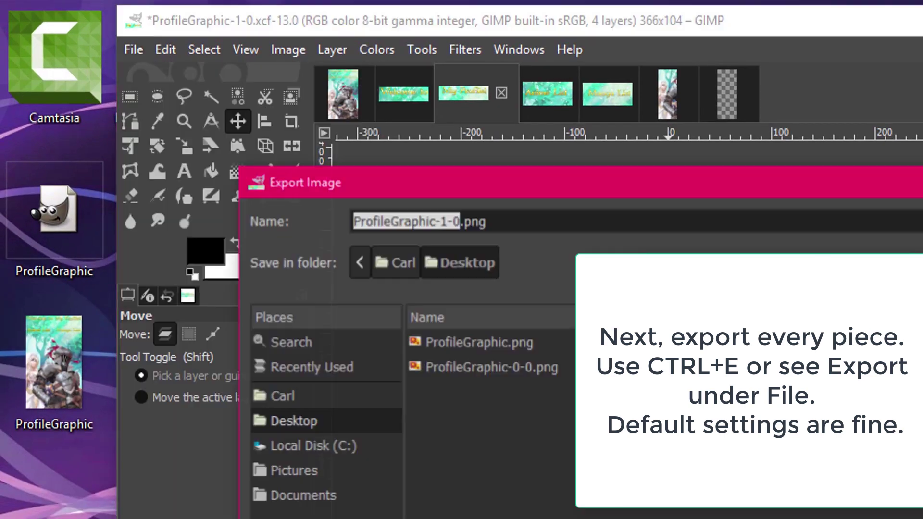
{"action": "left_click", "coordinate": [494, 423]}
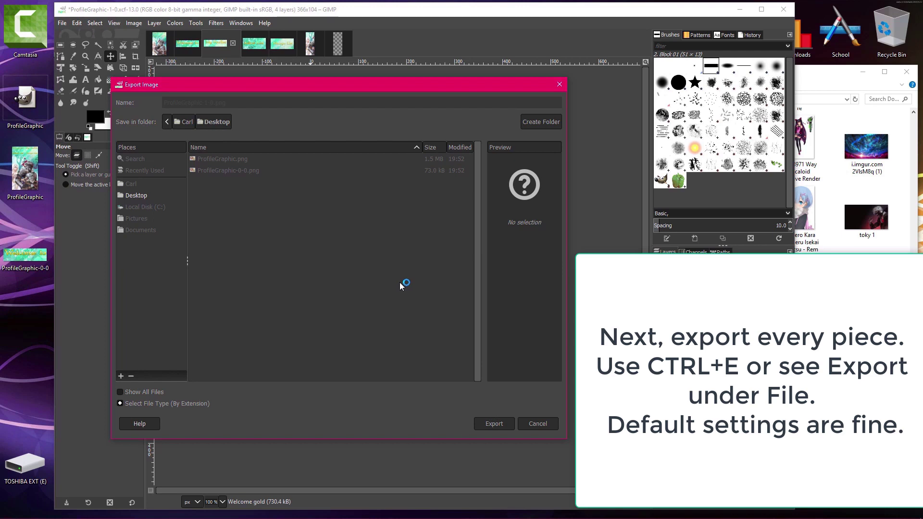
{"action": "left_click", "coordinate": [467, 350]}
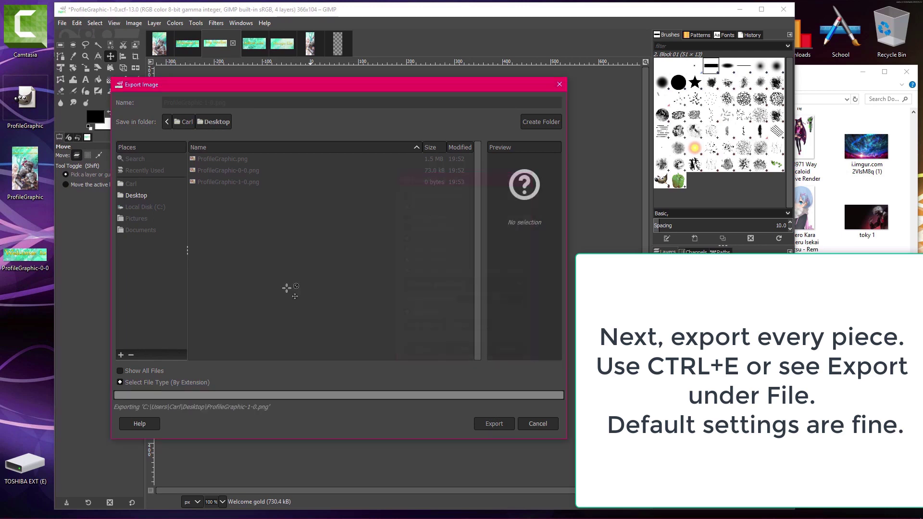
Export the Anime List piece to the Desktop as ProfileGraphic-0-1.png with default settings
{"action": "left_click", "coordinate": [254, 43]}
{"action": "left_click", "coordinate": [62, 23]}
{"action": "left_click", "coordinate": [87, 162]}
{"action": "left_click", "coordinate": [493, 423]}
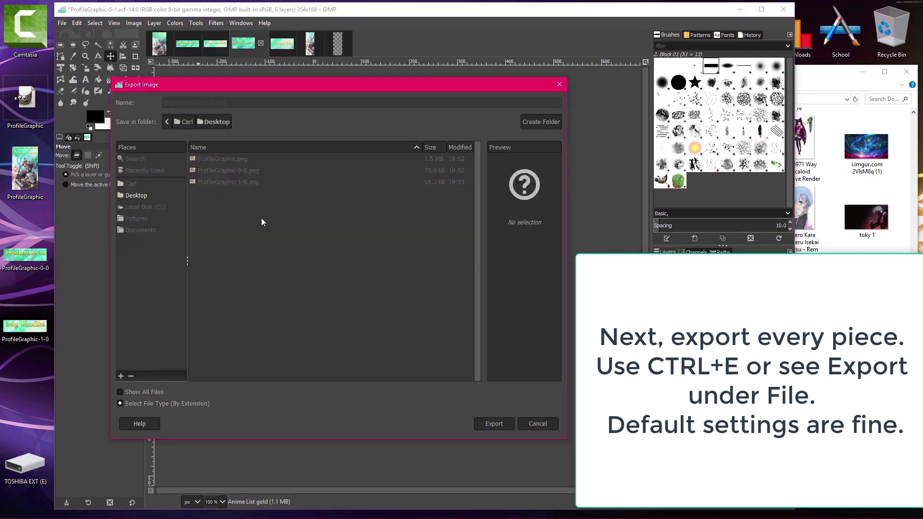
{"action": "key", "text": "Return"}
Export the Manga List piece to the Desktop as ProfileGraphic-1-1.png with default settings
{"action": "left_click", "coordinate": [282, 44]}
{"action": "left_click", "coordinate": [62, 23]}
{"action": "left_click", "coordinate": [144, 165]}
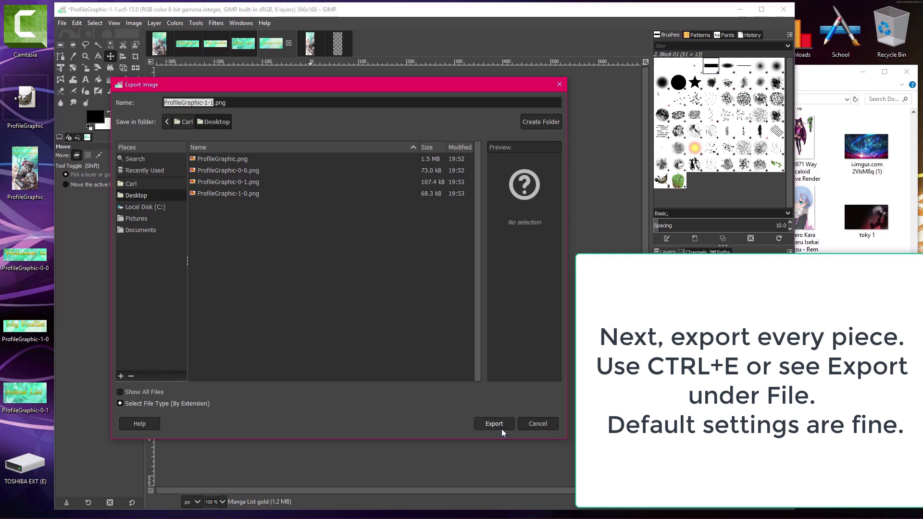
{"action": "left_click", "coordinate": [492, 480]}
{"action": "key", "text": "Return"}
Export the lower-left Sword Maiden piece to the Desktop as ProfileGraphic-0-2.png with default settings
{"action": "left_click", "coordinate": [310, 43]}
{"action": "left_click", "coordinate": [62, 23]}
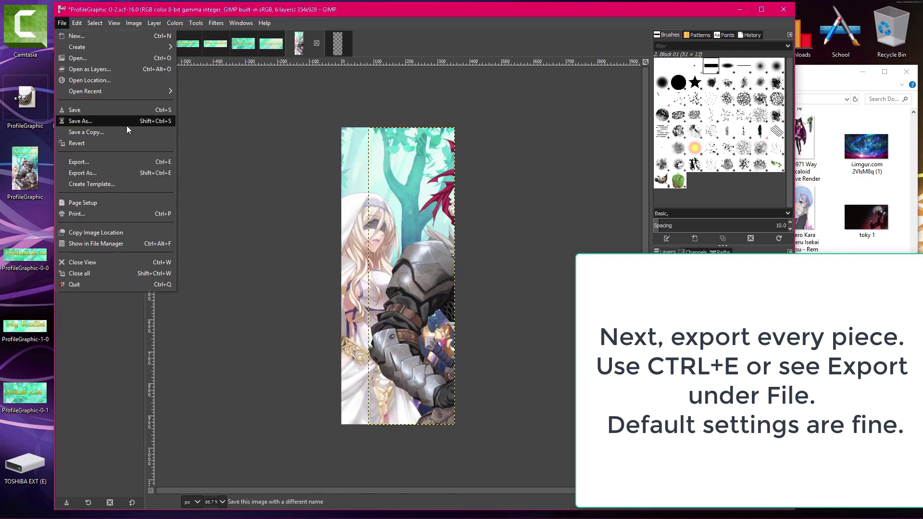
{"action": "left_click", "coordinate": [124, 173]}
{"action": "key", "text": "Return"}
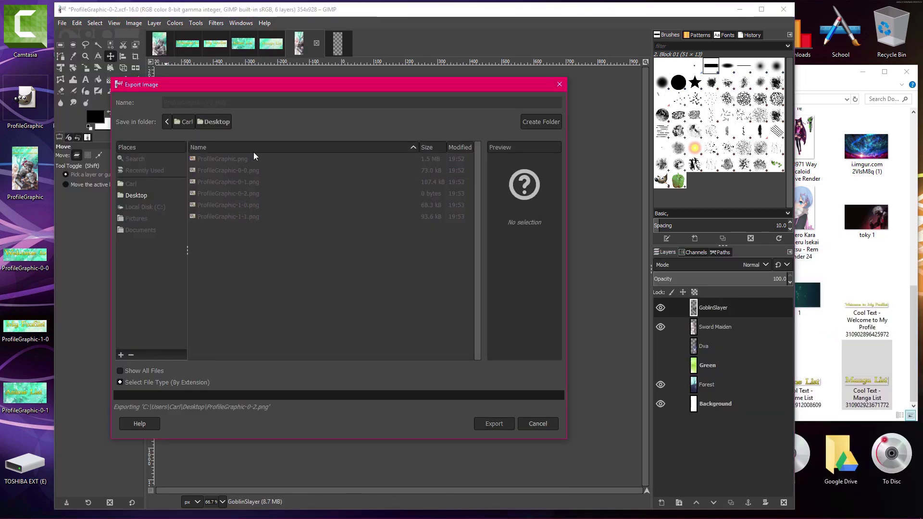
Export the lower-right GoblinSlayer piece, ProfileGraphic-1-2, to the Desktop with default settings
{"action": "left_click", "coordinate": [337, 44]}
{"action": "left_click", "coordinate": [62, 23]}
{"action": "left_click", "coordinate": [109, 160]}
{"action": "key", "text": "Return"}
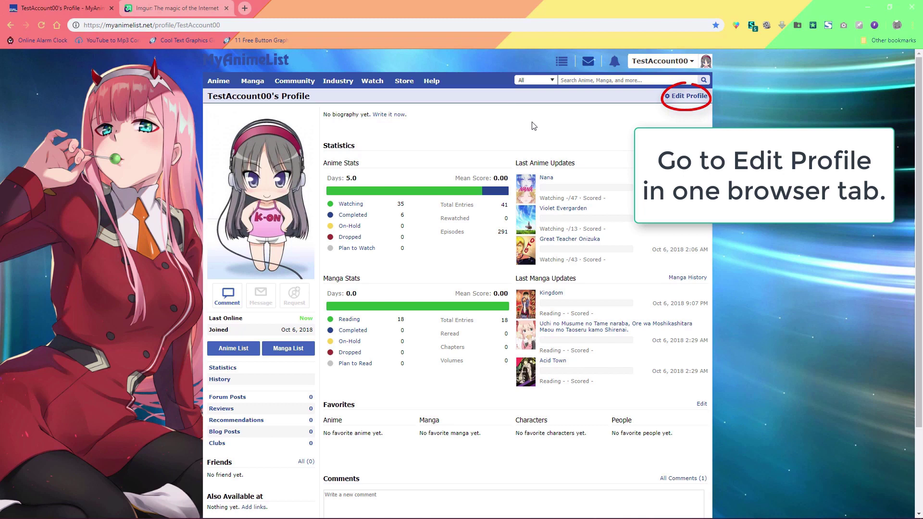
Open the MyAnimeList profile for editing and place the cursor in the About Me text field
{"action": "left_click", "coordinate": [684, 97]}
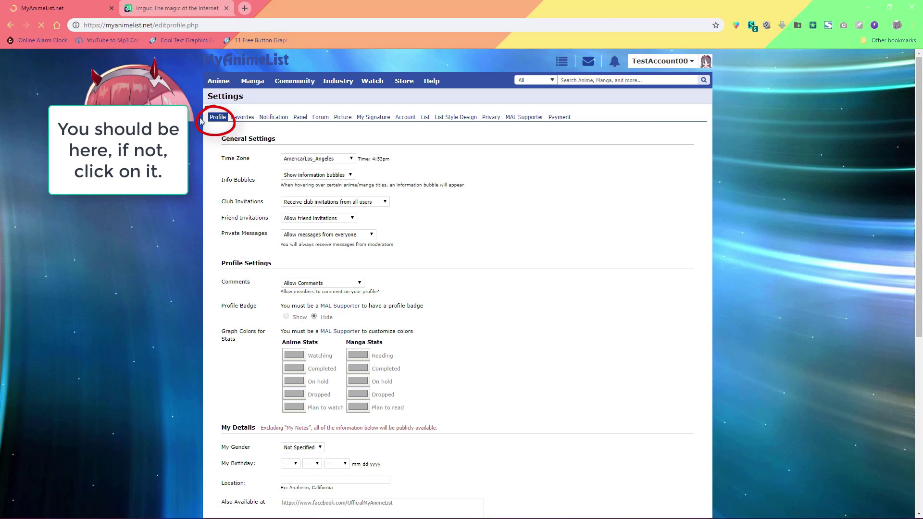
{"action": "scroll", "coordinate": [462, 247], "scroll_direction": "down", "scroll_amount": 6}
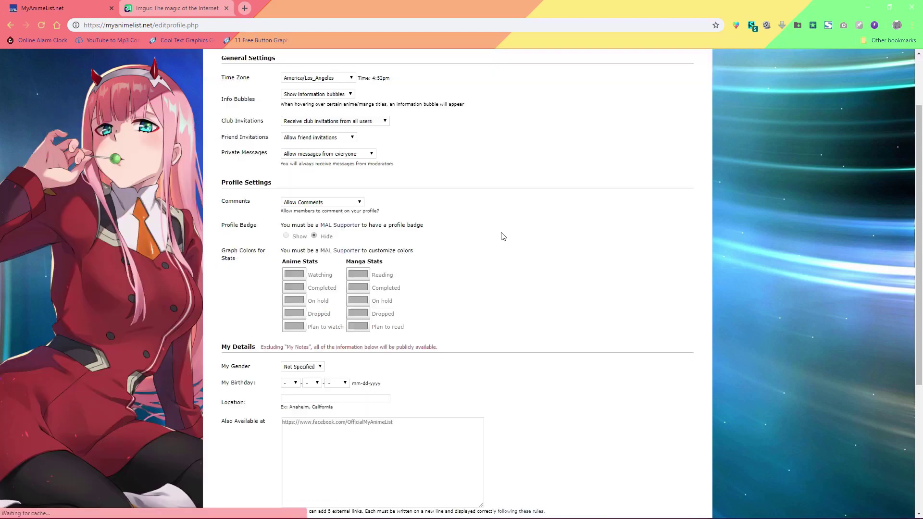
{"action": "left_click", "coordinate": [329, 330]}
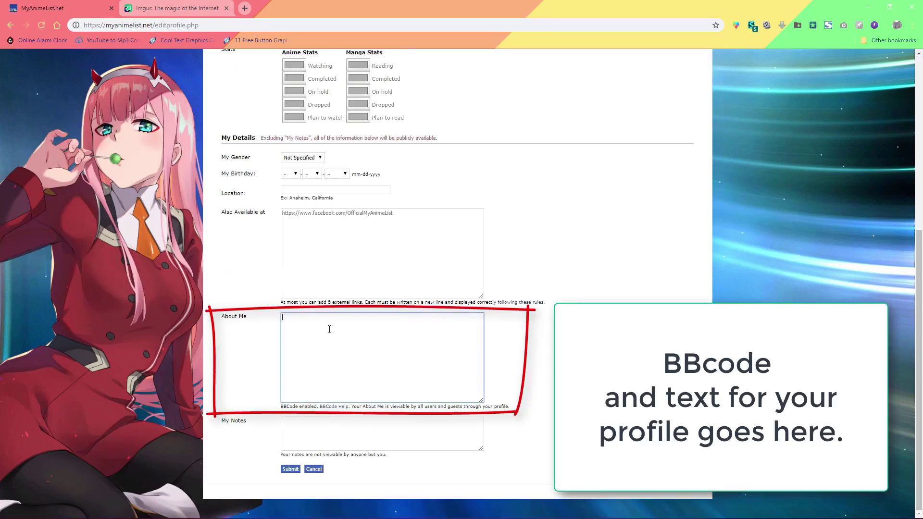
Switch to Imgur and open the account's Images page
{"action": "left_click", "coordinate": [171, 8]}
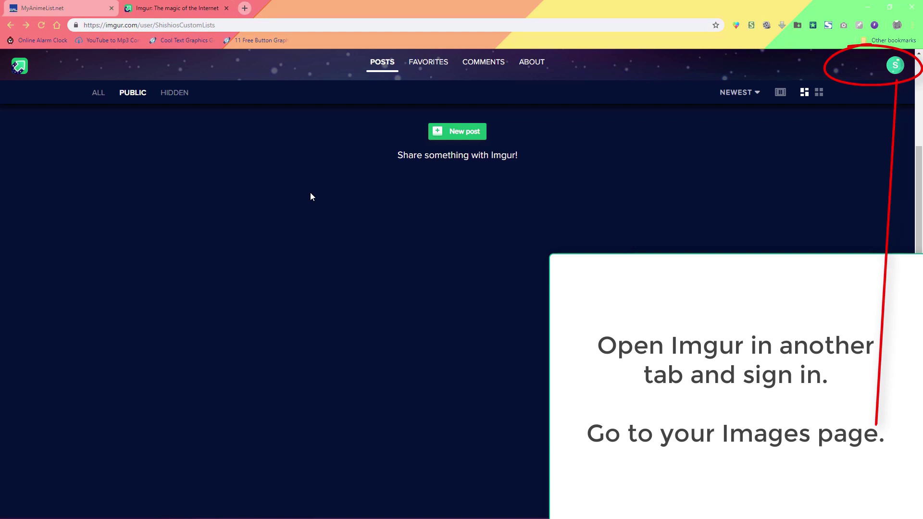
{"action": "left_click", "coordinate": [896, 65]}
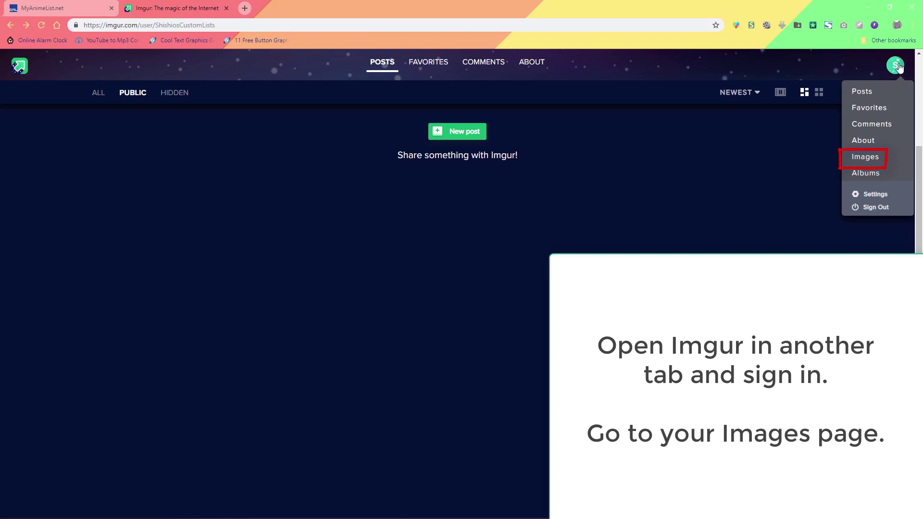
{"action": "left_click", "coordinate": [865, 158]}
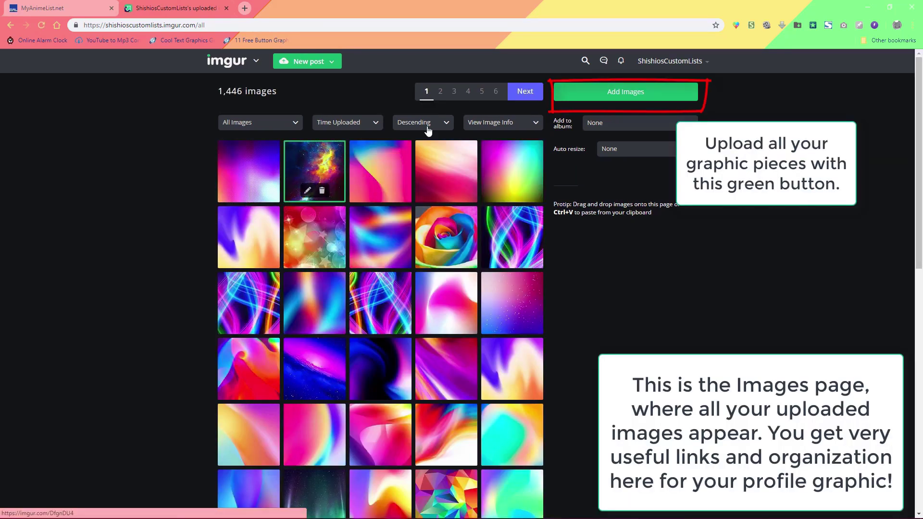
Upload the "Welcome to" piece, ProfileGraphic-0-0, from the Desktop to the Imgur Images page
{"action": "left_click", "coordinate": [593, 96]}
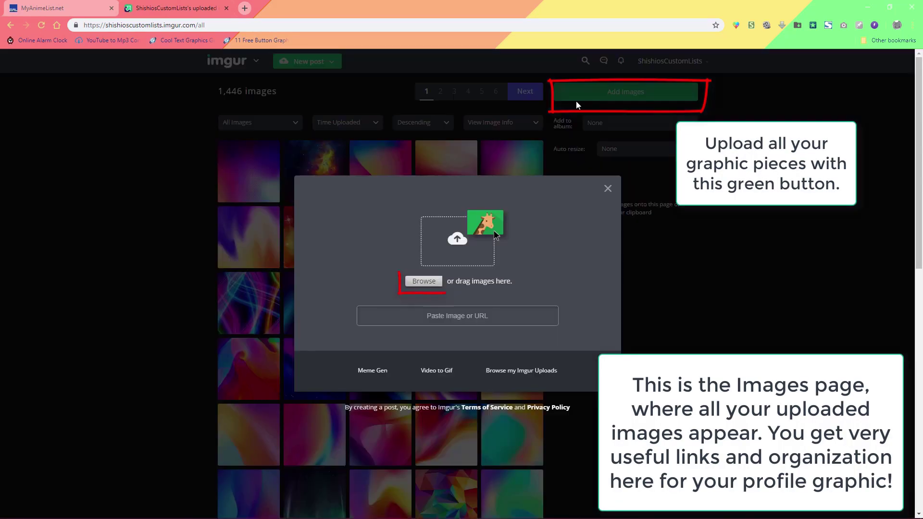
{"action": "left_click", "coordinate": [423, 282]}
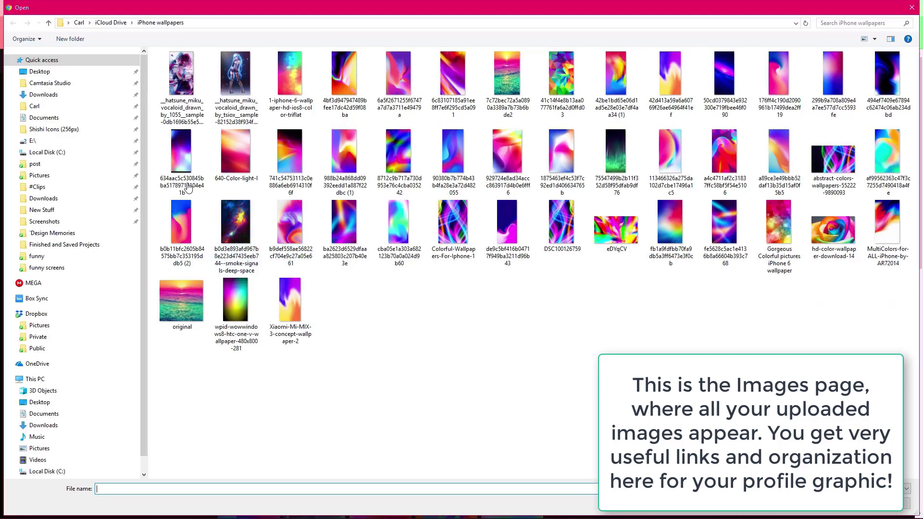
{"action": "left_click", "coordinate": [44, 72]}
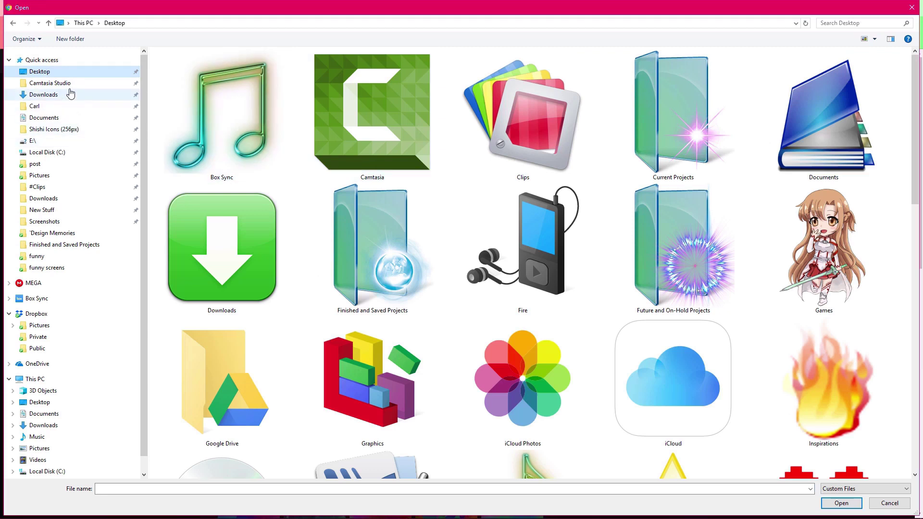
{"action": "left_click_drag", "start_coordinate": [914, 101], "coordinate": [919, 265]}
{"action": "left_click", "coordinate": [837, 222]}
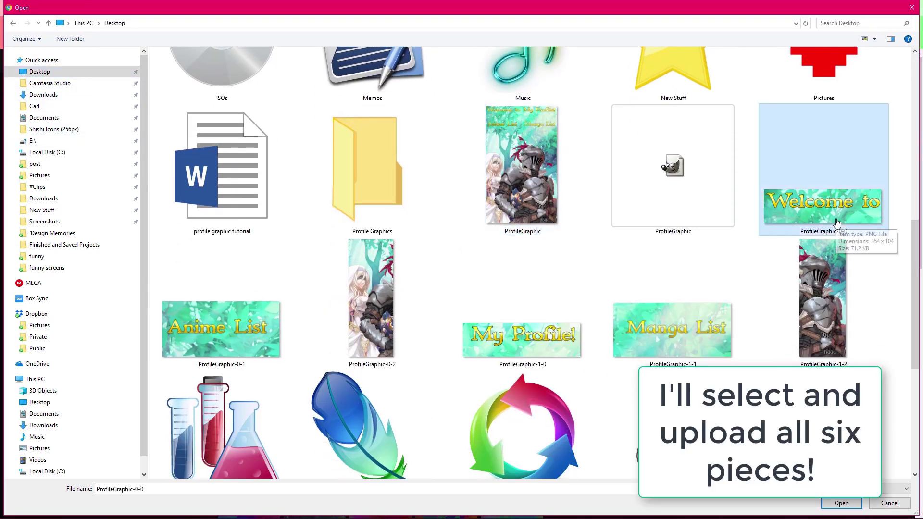
{"action": "double_click", "coordinate": [815, 202]}
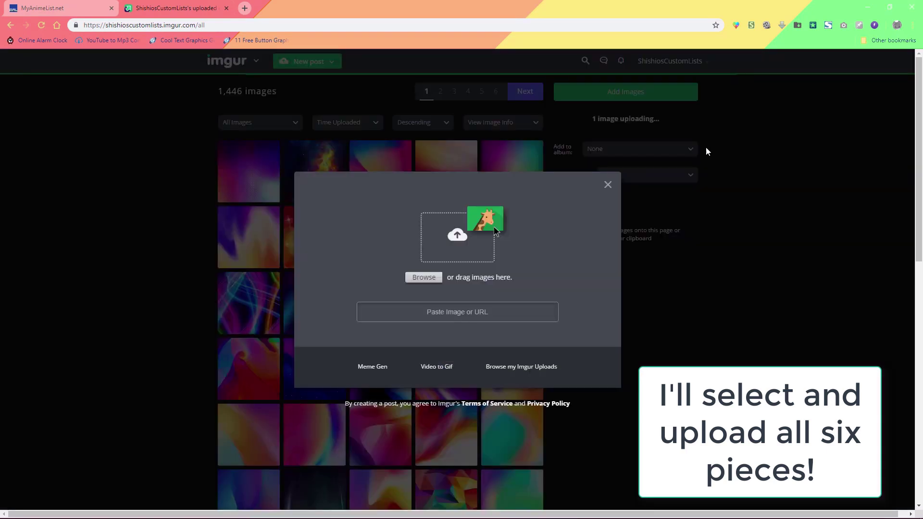
Upload the "My Profile!" piece, ProfileGraphic-1-0, from the Desktop and start adding the remaining graphic pieces
{"action": "left_click", "coordinate": [424, 277]}
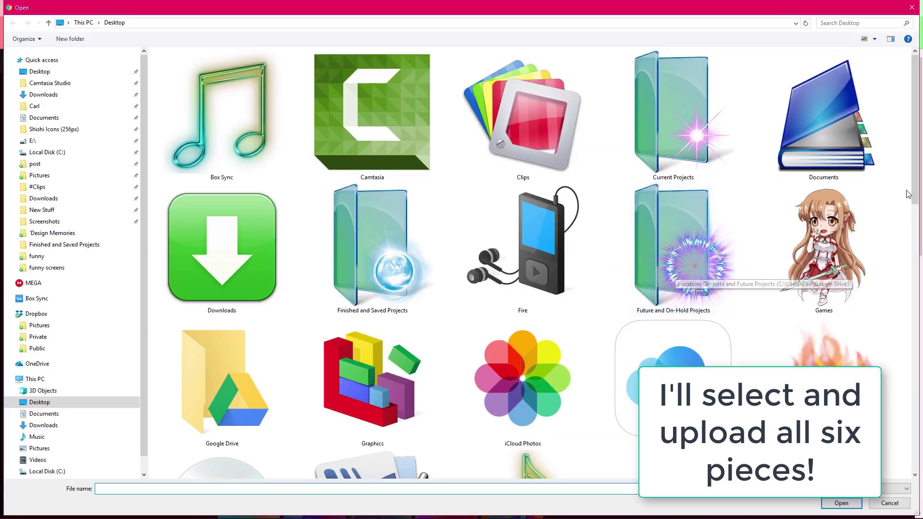
{"action": "scroll", "coordinate": [918, 173], "scroll_direction": "down", "scroll_amount": 5}
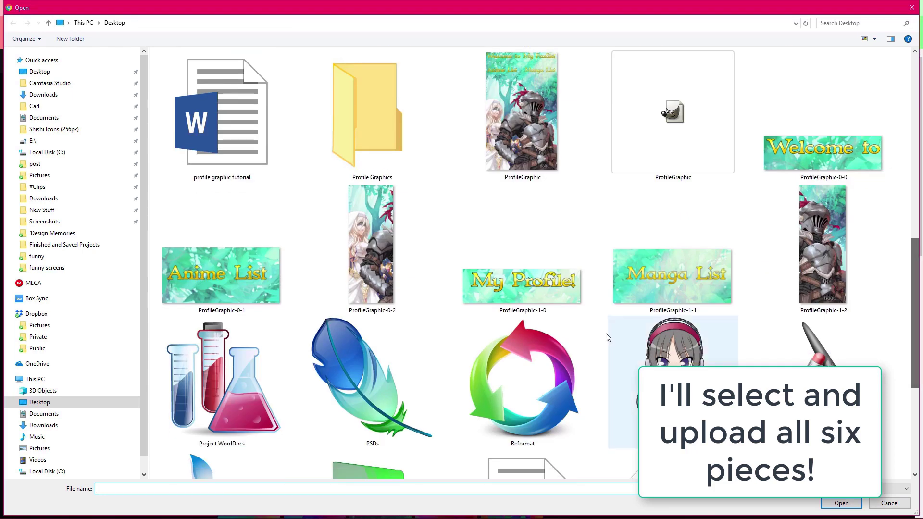
{"action": "double_click", "coordinate": [524, 281]}
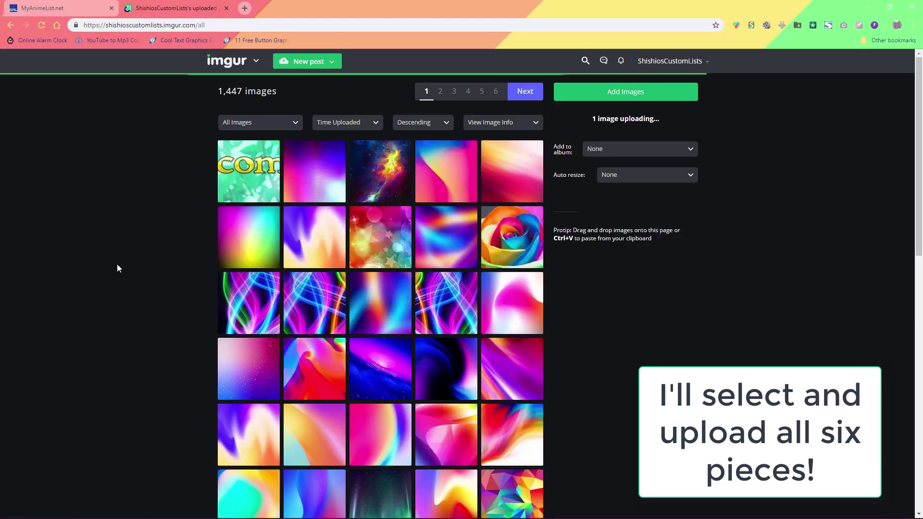
{"action": "left_click", "coordinate": [625, 92]}
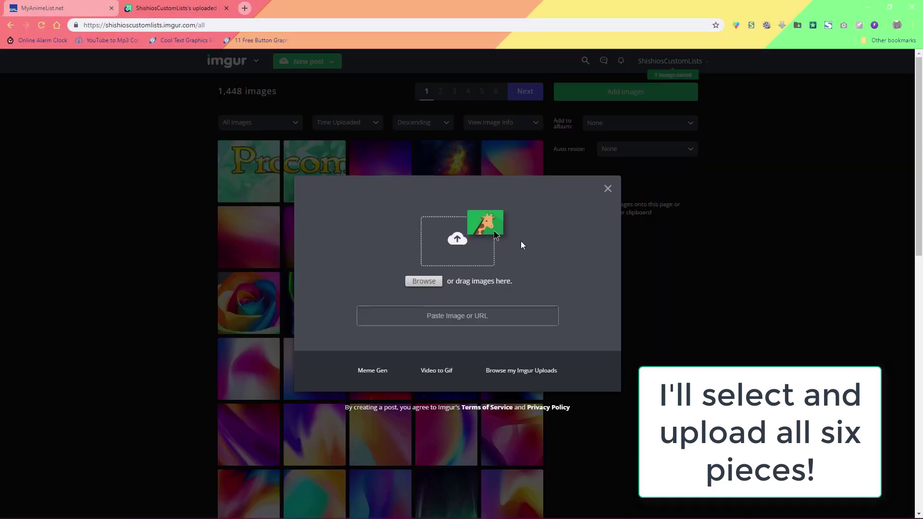
{"action": "left_click", "coordinate": [521, 243]}
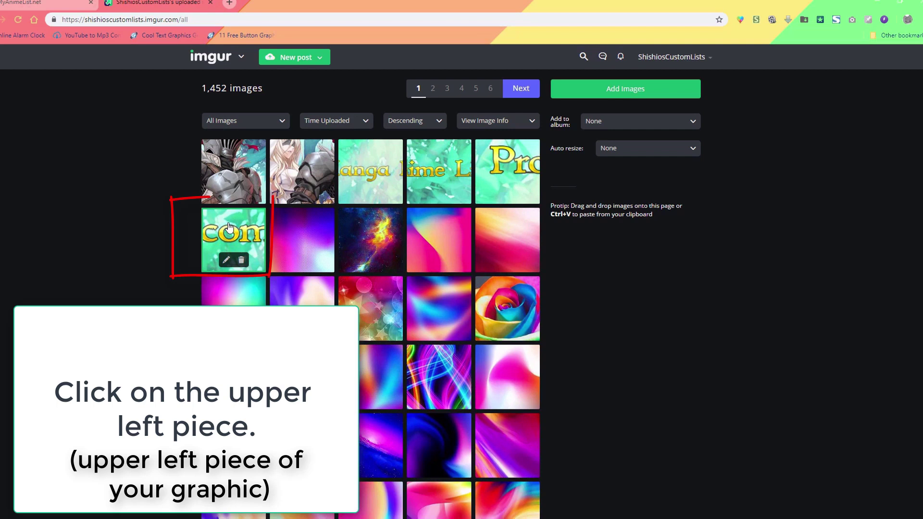
Open the uploaded "Welcome to" piece and copy its plain BBCode
{"action": "left_click", "coordinate": [210, 231]}
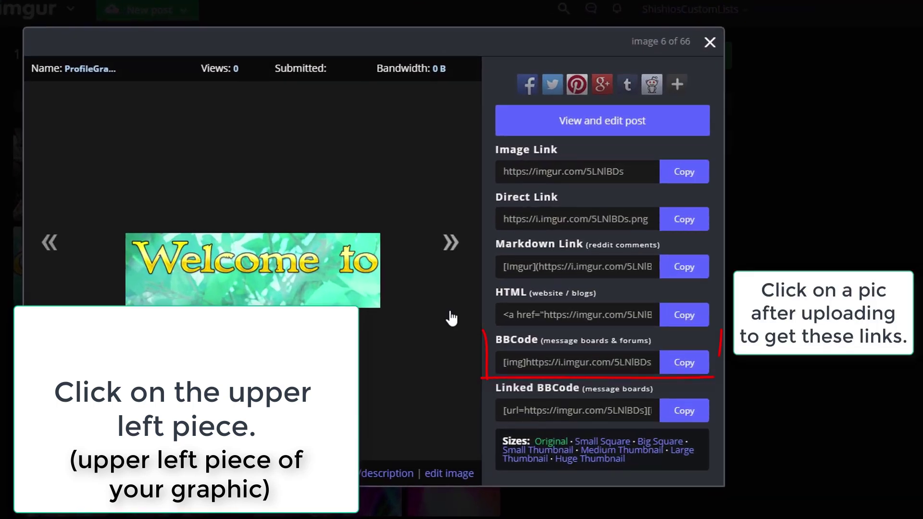
{"action": "left_click", "coordinate": [578, 370]}
{"action": "left_click", "coordinate": [583, 368]}
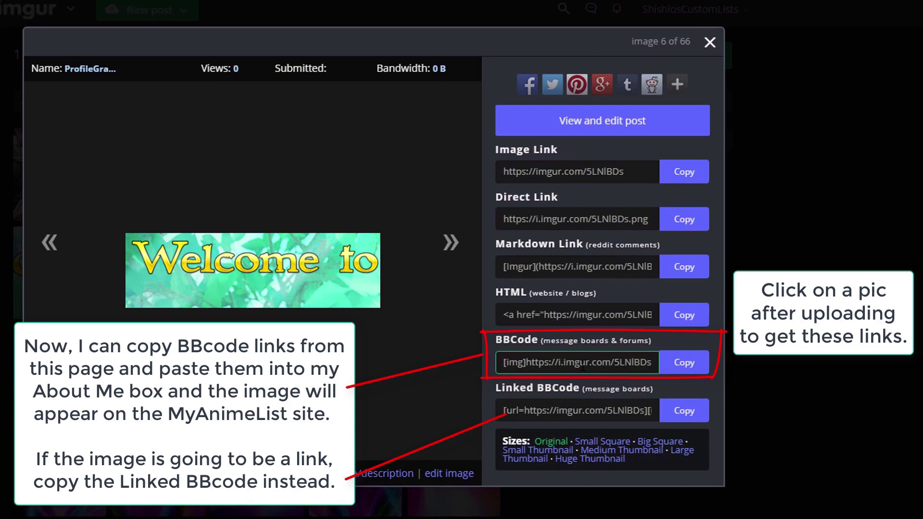
{"action": "left_click", "coordinate": [668, 369]}
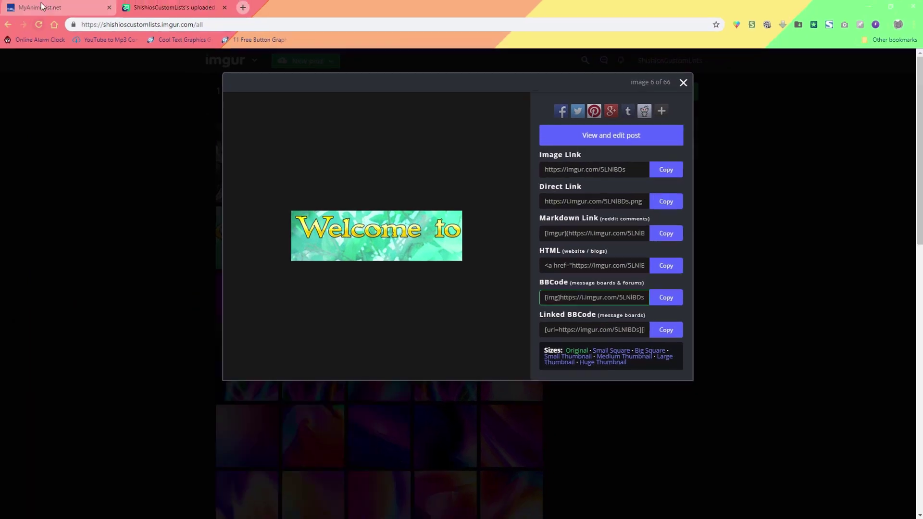
Switch to MyAnimeList, paste the BBCode into the About Me field, and enlarge that text box for long codes
{"action": "left_click", "coordinate": [42, 6]}
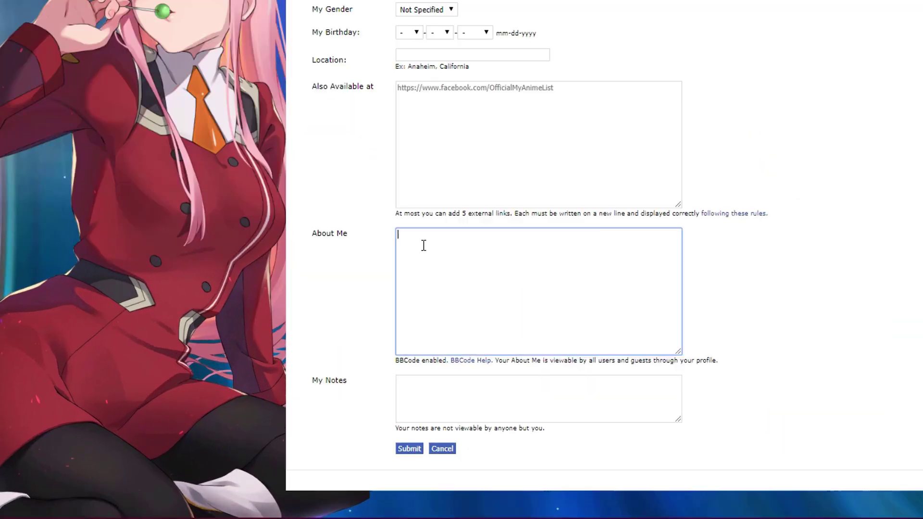
{"action": "key", "text": "ctrl+v"}
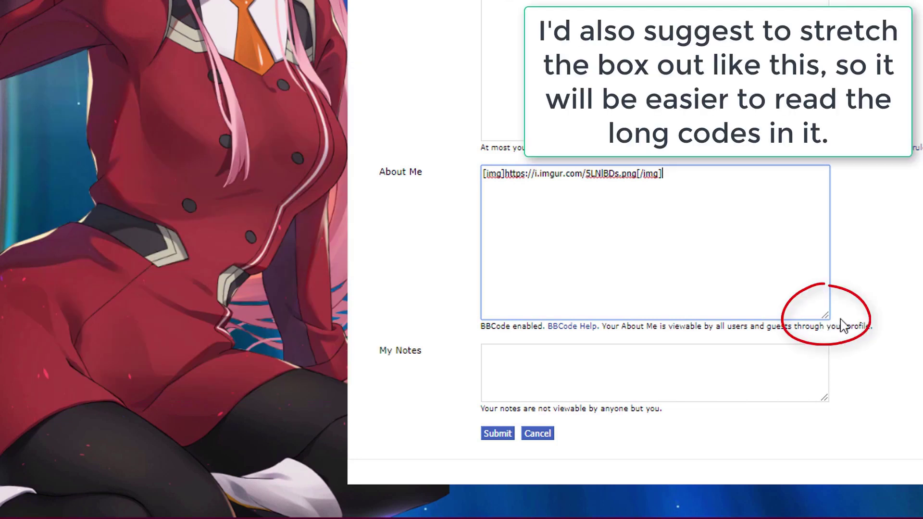
{"action": "left_click_drag", "start_coordinate": [825, 315], "coordinate": [693, 466]}
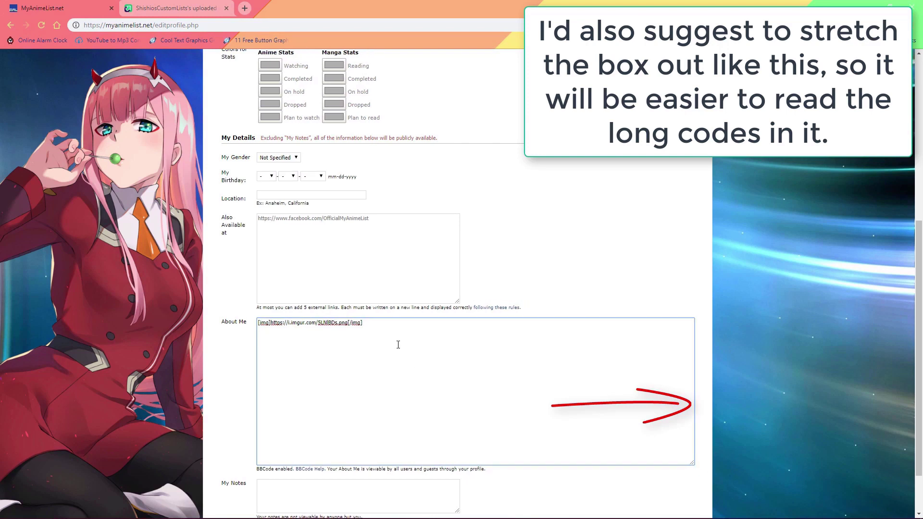
{"action": "key", "text": "ctrl+a"}
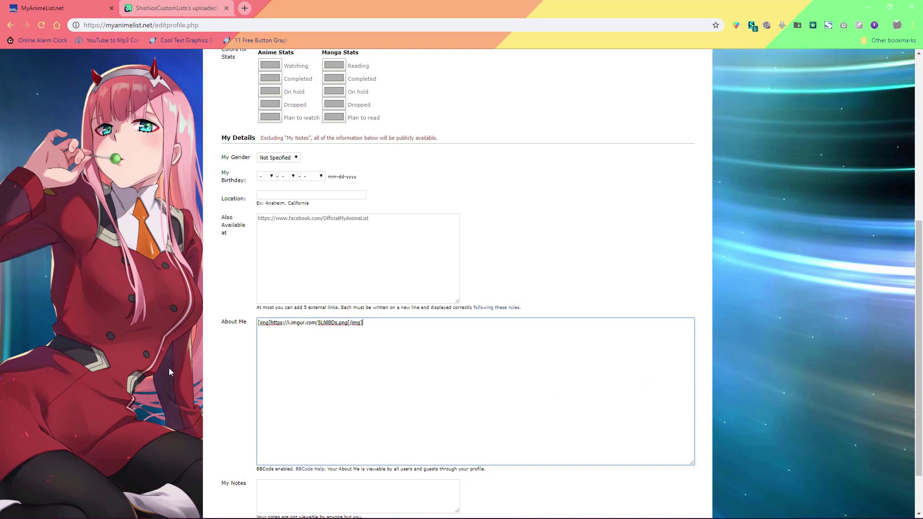
{"action": "scroll", "coordinate": [398, 345], "scroll_direction": "down", "scroll_amount": 1}
Copy the "My Profile!" piece's BBCode from Imgur and paste it directly after the first code in MyAnimeList's About Me field
{"action": "key", "text": "ctrl+Tab"}
{"action": "left_click", "coordinate": [515, 165]}
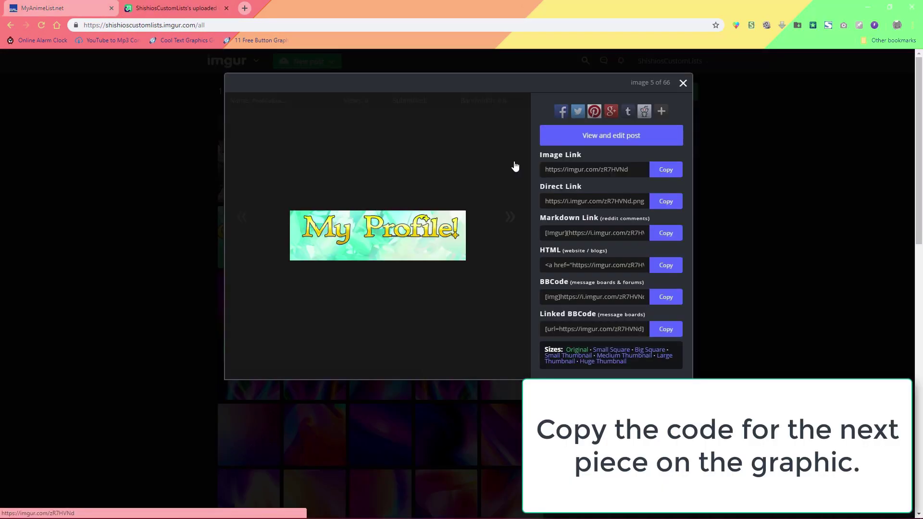
{"action": "left_click", "coordinate": [627, 297]}
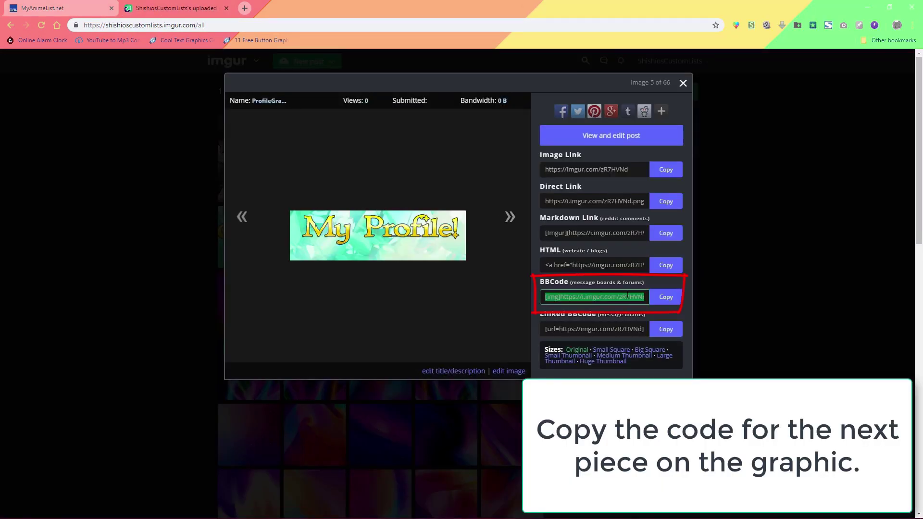
{"action": "left_click", "coordinate": [666, 298]}
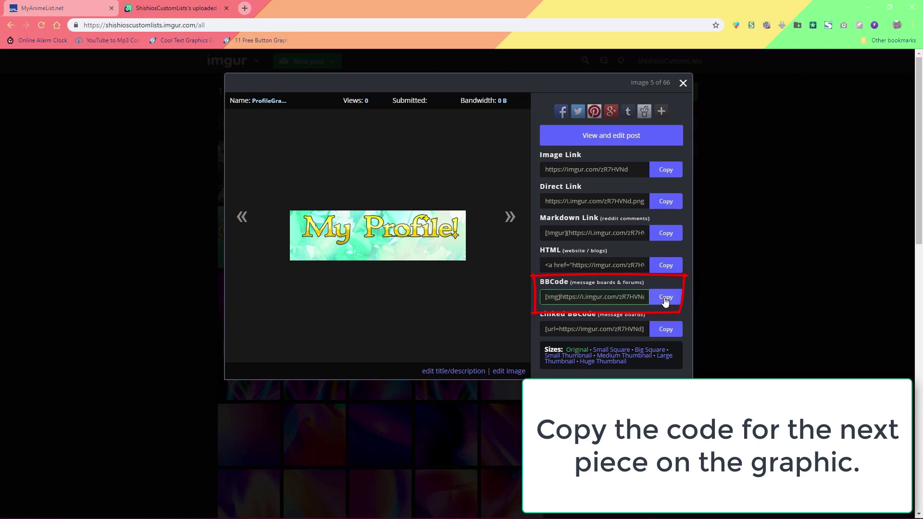
{"action": "key", "text": "ctrl+Tab"}
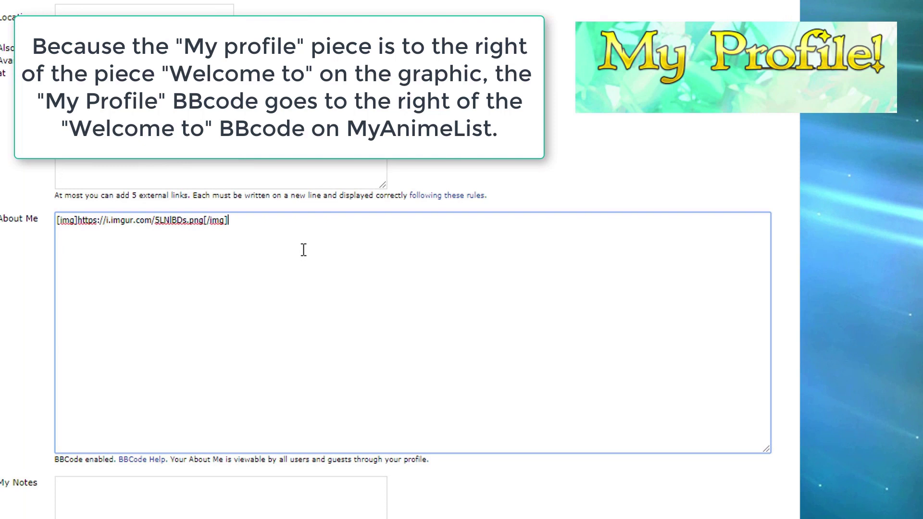
{"action": "key", "text": "ctrl+v"}
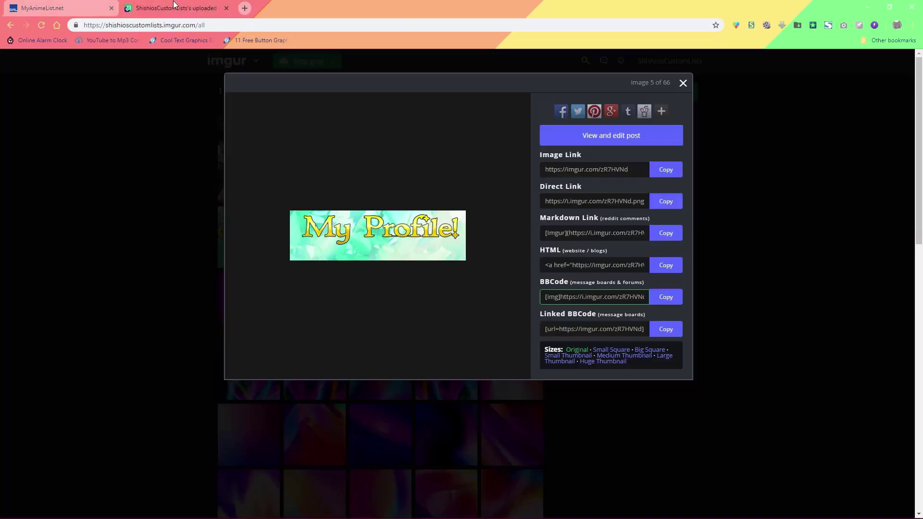
Close the current image on Imgur, open the "Anime List" piece, and copy its Linked BBCode
{"action": "left_click", "coordinate": [105, 211]}
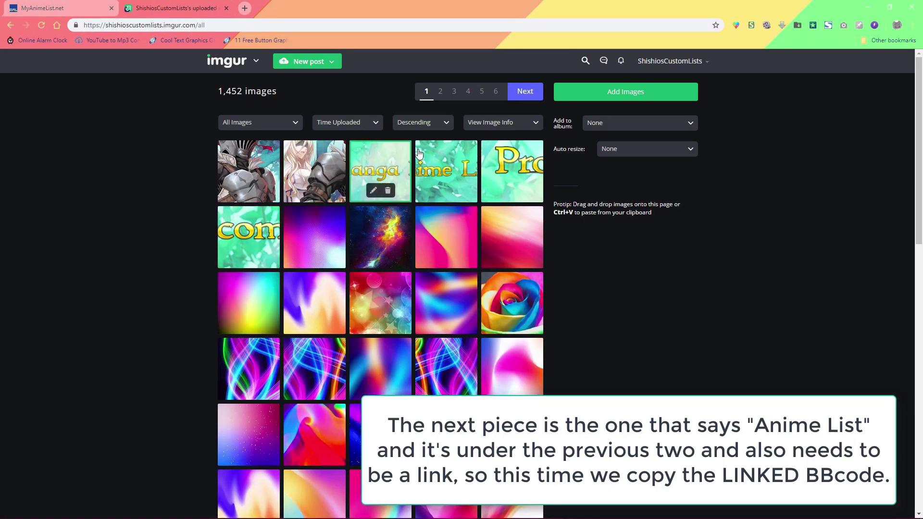
{"action": "left_click", "coordinate": [446, 168]}
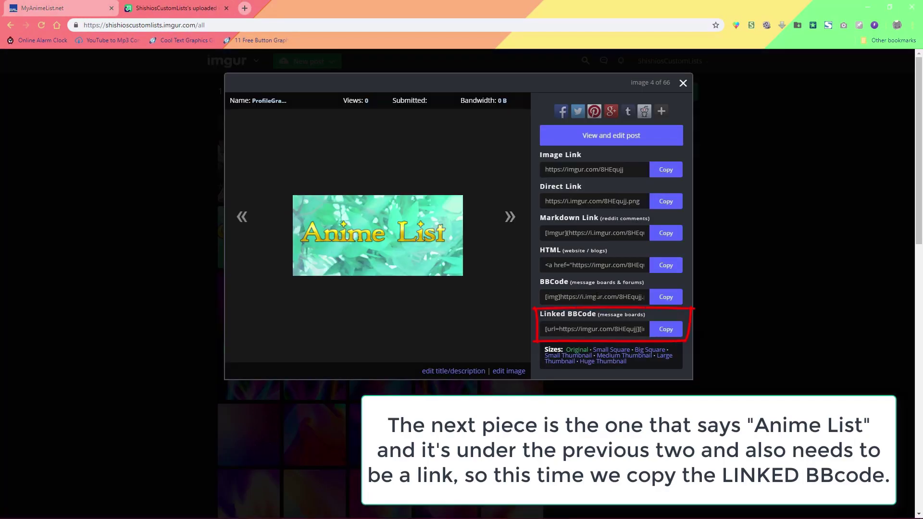
{"action": "left_click", "coordinate": [659, 298]}
{"action": "left_click", "coordinate": [625, 327]}
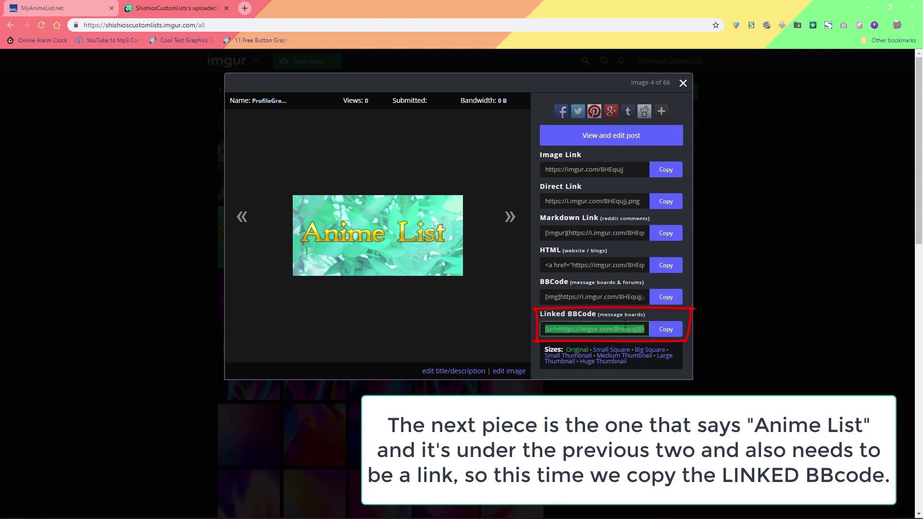
{"action": "left_click", "coordinate": [655, 328]}
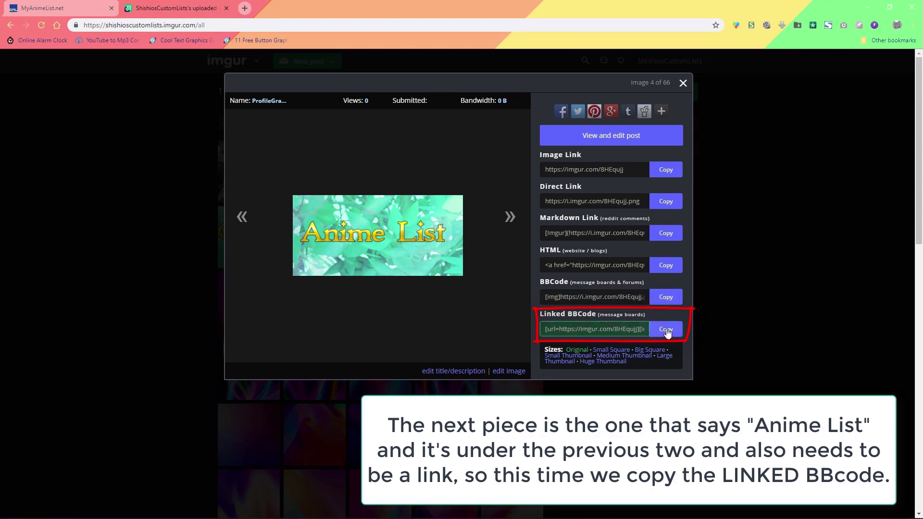
Switch to MyAnimeList and paste the Anime List Linked BBCode on a new line below the first two codes in About Me
{"action": "left_click", "coordinate": [81, 13]}
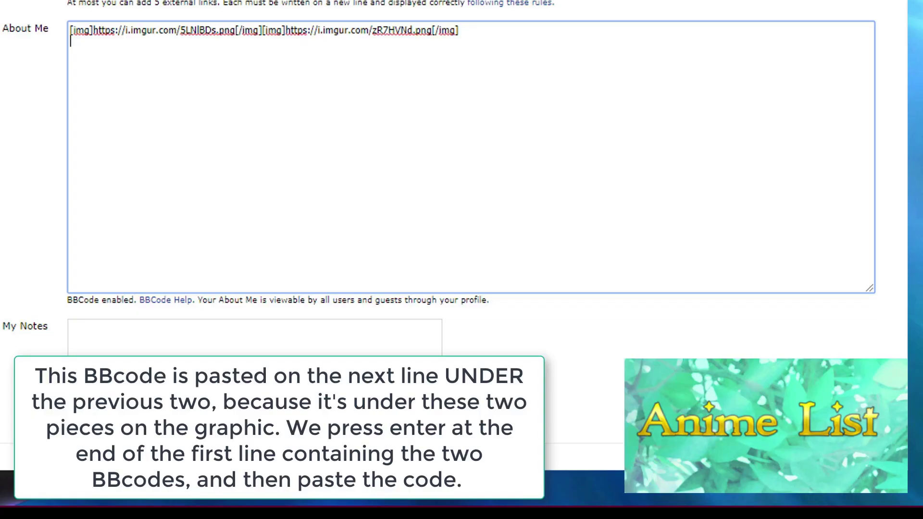
{"action": "left_click", "coordinate": [286, 271]}
{"action": "key", "text": "Return"}
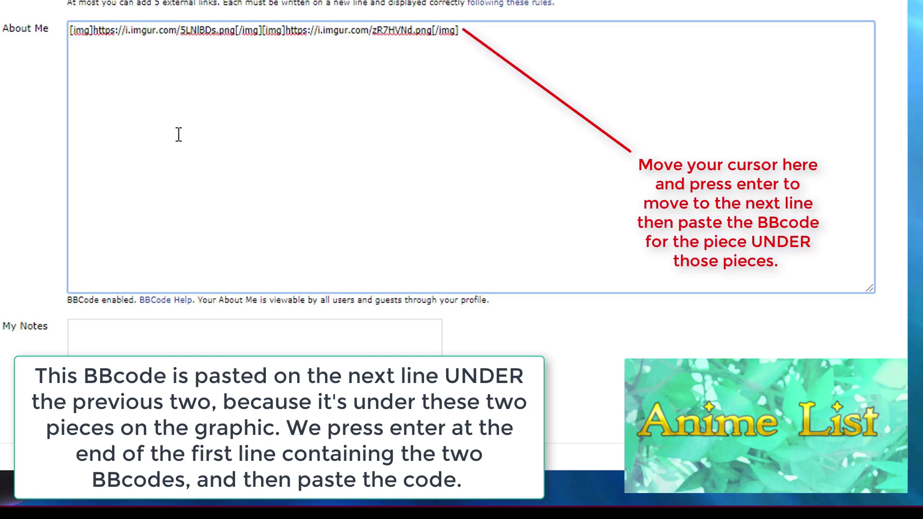
{"action": "key", "text": "ctrl+v"}
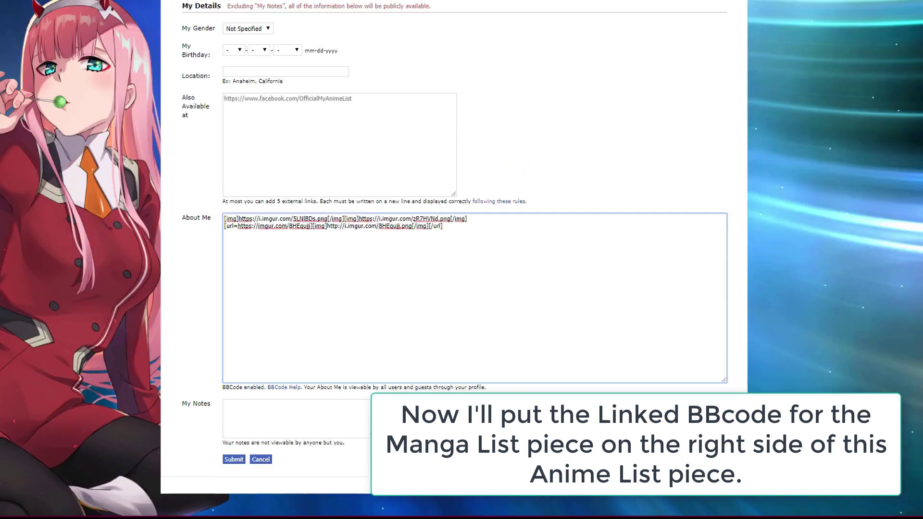
Copy the "Manga List" piece's Linked BBCode from Imgur and paste it directly after the Anime List code in MyAnimeList's About Me field
{"action": "left_click", "coordinate": [171, 7]}
{"action": "left_click", "coordinate": [123, 219]}
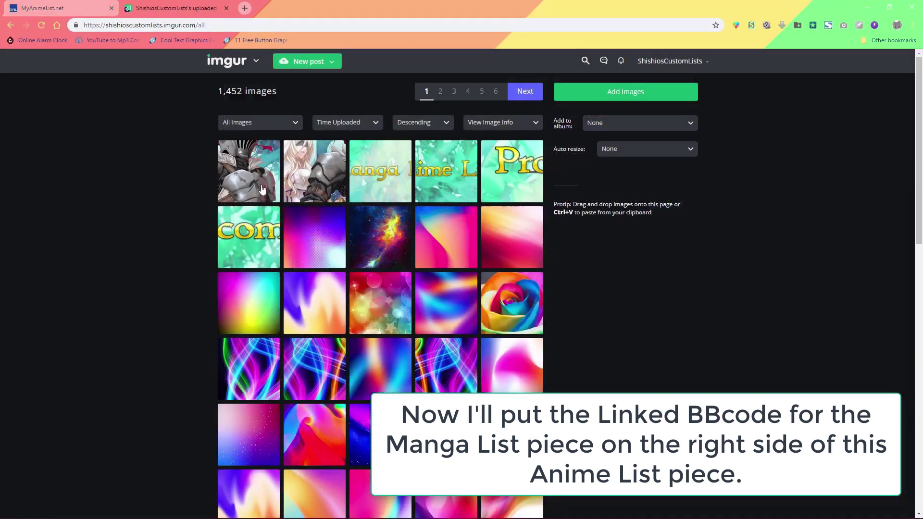
{"action": "left_click", "coordinate": [379, 165]}
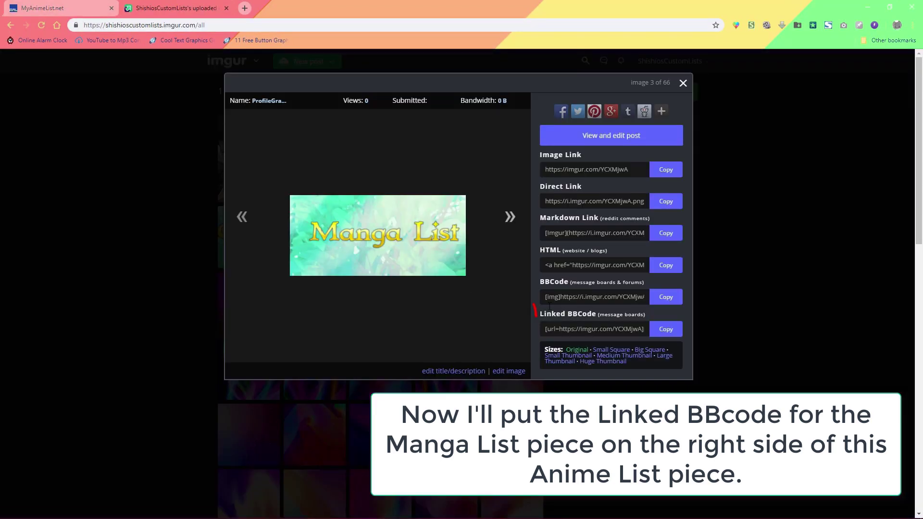
{"action": "left_click", "coordinate": [666, 330]}
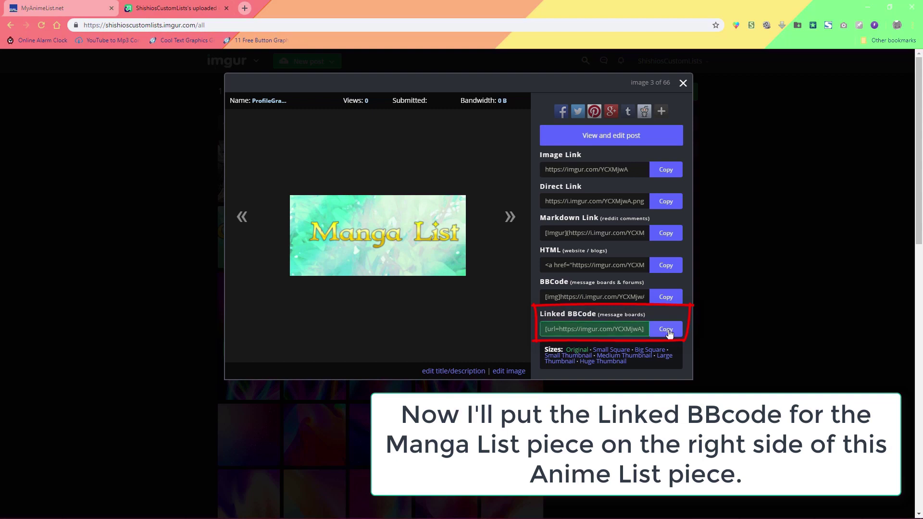
{"action": "left_click", "coordinate": [72, 7]}
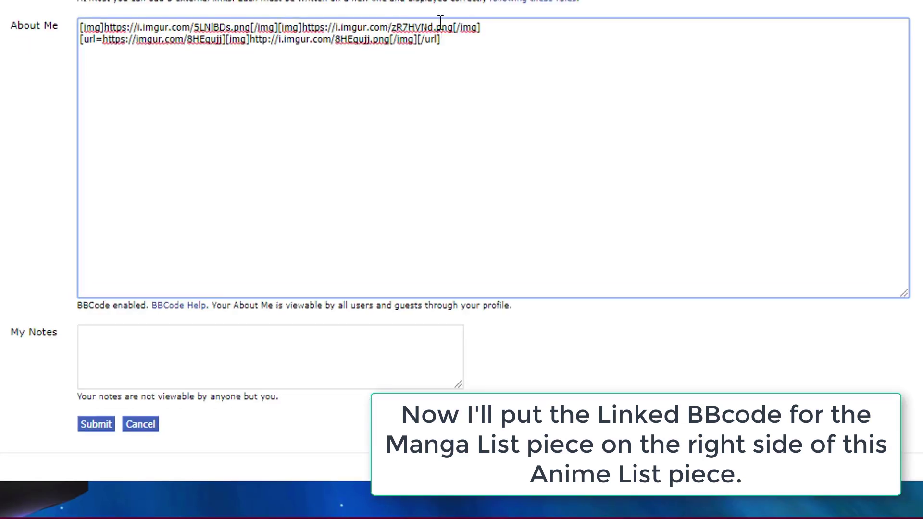
{"action": "key", "text": "ctrl+v"}
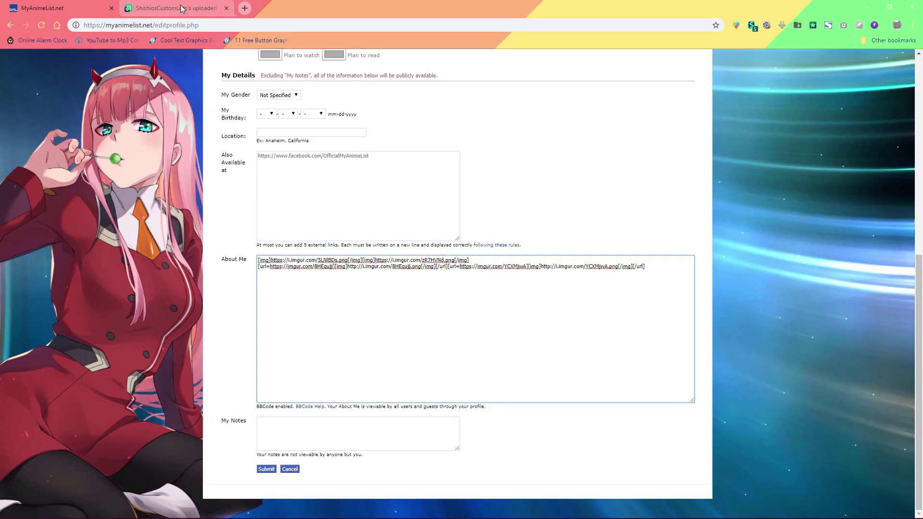
Copy the Sword Maiden piece's regular BBCode from Imgur and paste it on a new line below the list codes in MyAnimeList's About Me field
{"action": "left_click", "coordinate": [181, 9]}
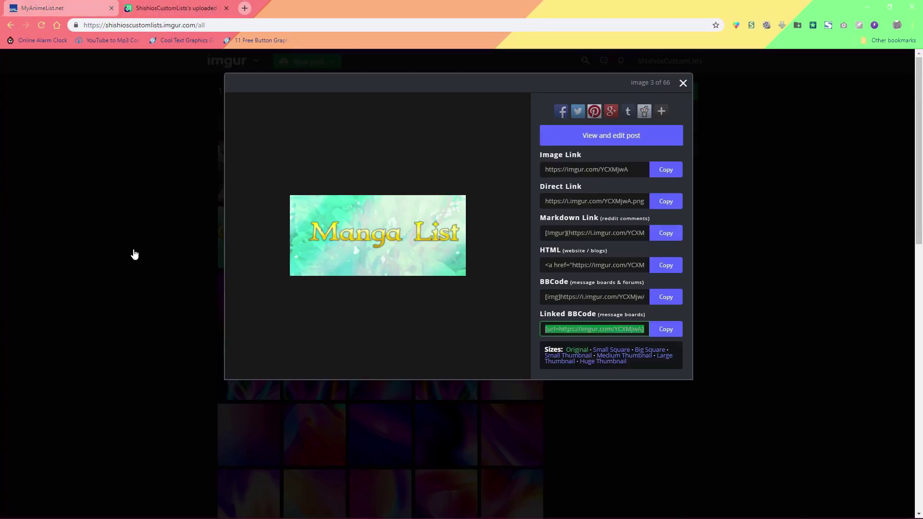
{"action": "left_click", "coordinate": [129, 259]}
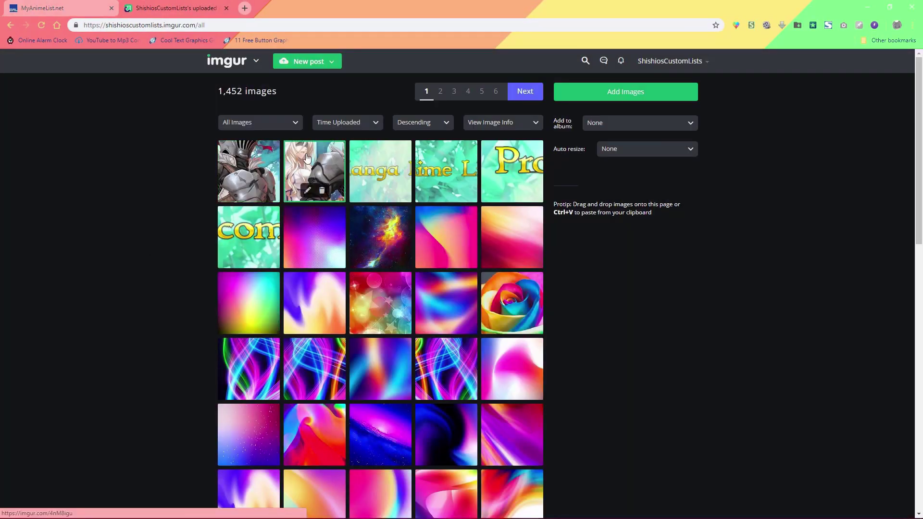
{"action": "left_click", "coordinate": [327, 161]}
{"action": "left_click", "coordinate": [666, 297]}
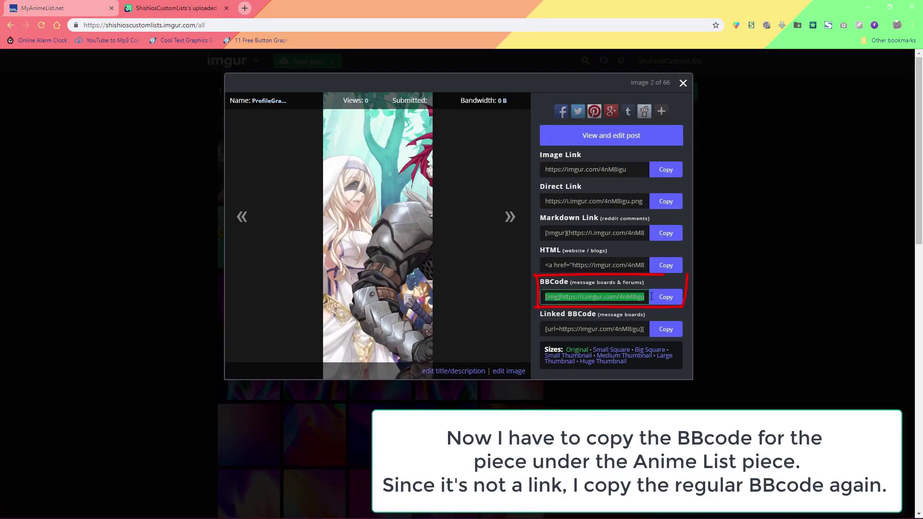
{"action": "left_click", "coordinate": [666, 297]}
{"action": "left_click", "coordinate": [51, 10]}
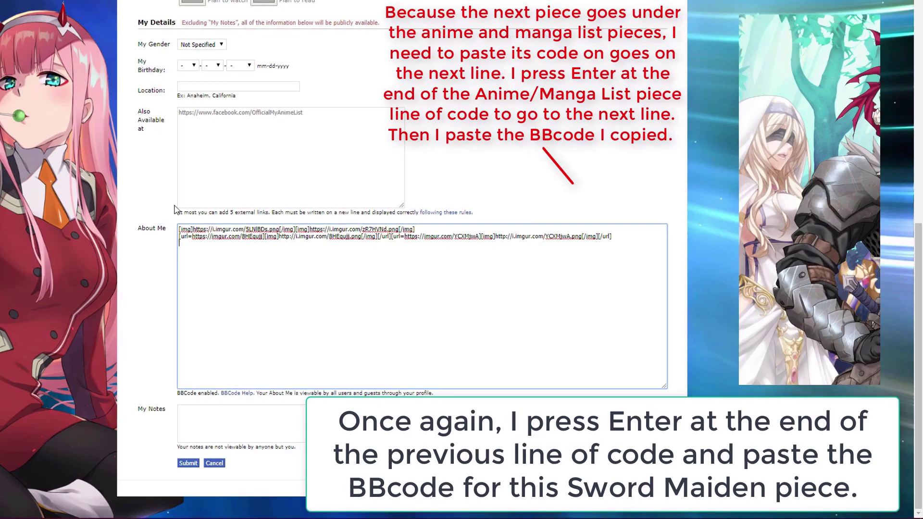
{"action": "right_click", "coordinate": [204, 253]}
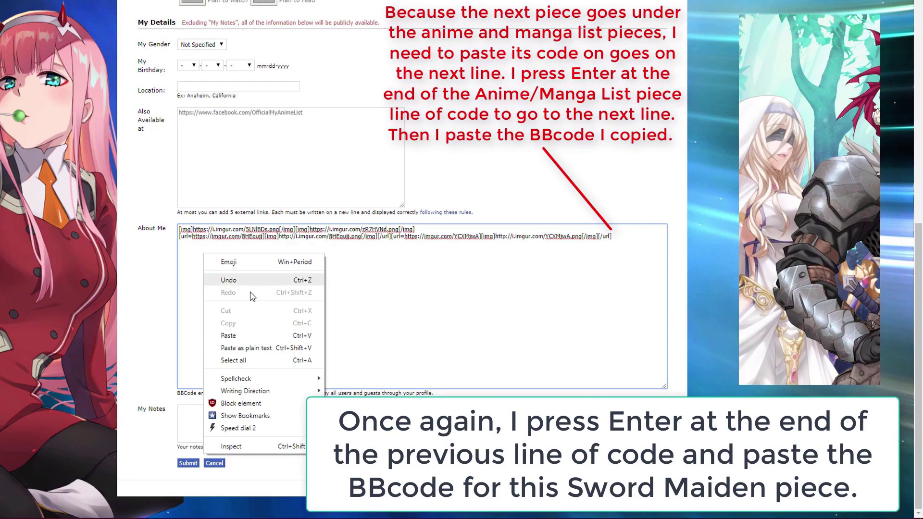
{"action": "left_click", "coordinate": [252, 336]}
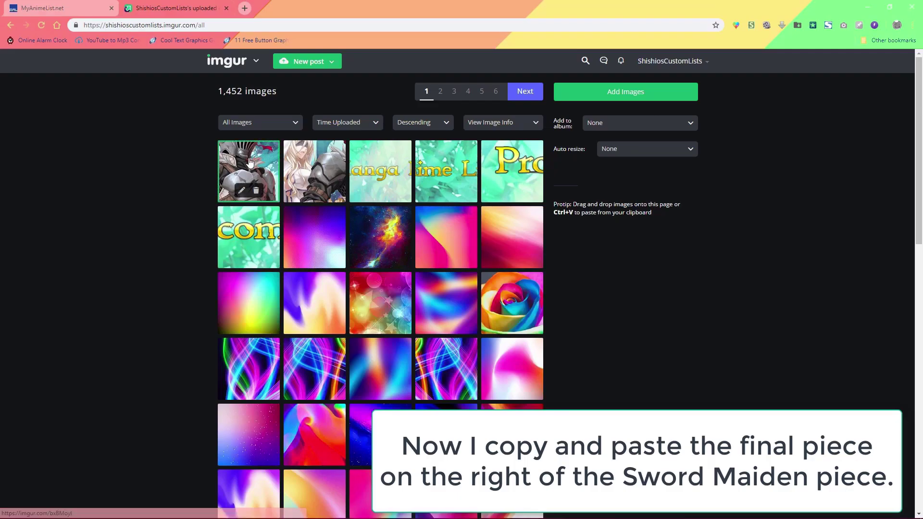
Copy the armoured knight piece's regular BBCode from Imgur and paste it directly after the Sword Maiden code in About Me
{"action": "left_click", "coordinate": [250, 163]}
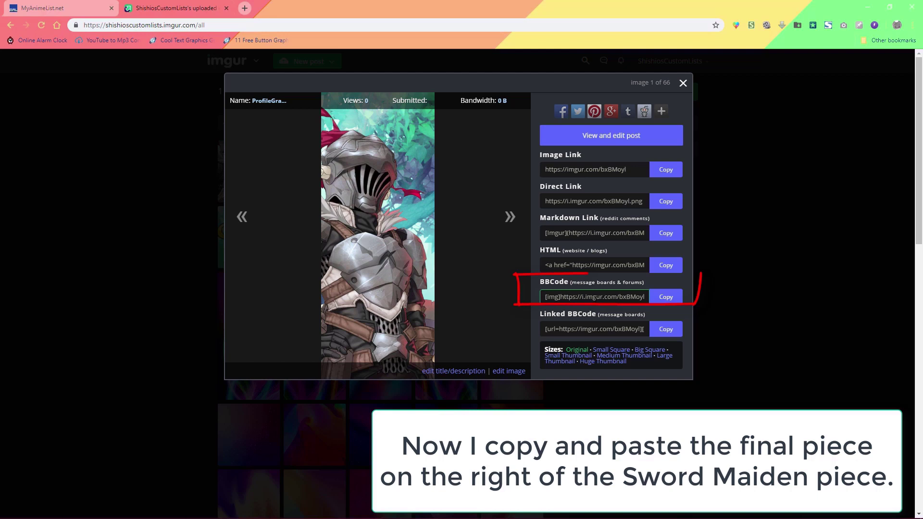
{"action": "left_click", "coordinate": [666, 295]}
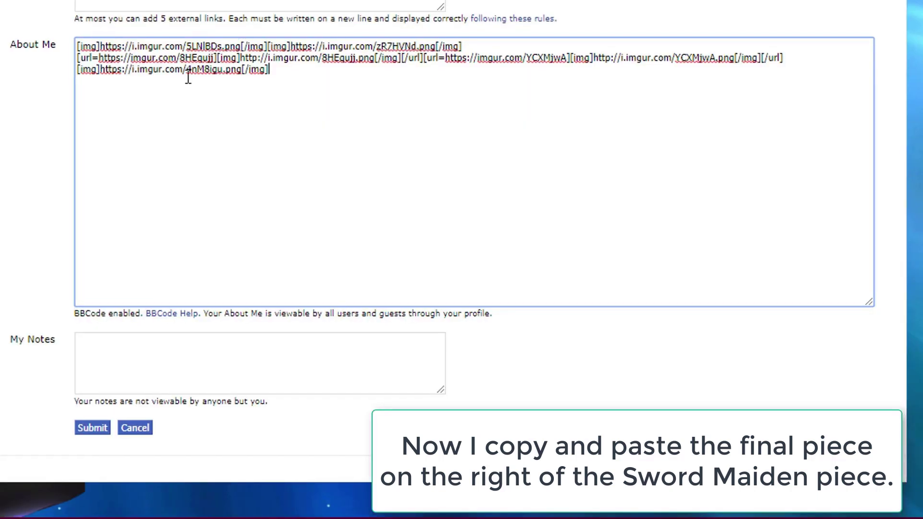
{"action": "right_click", "coordinate": [283, 73]}
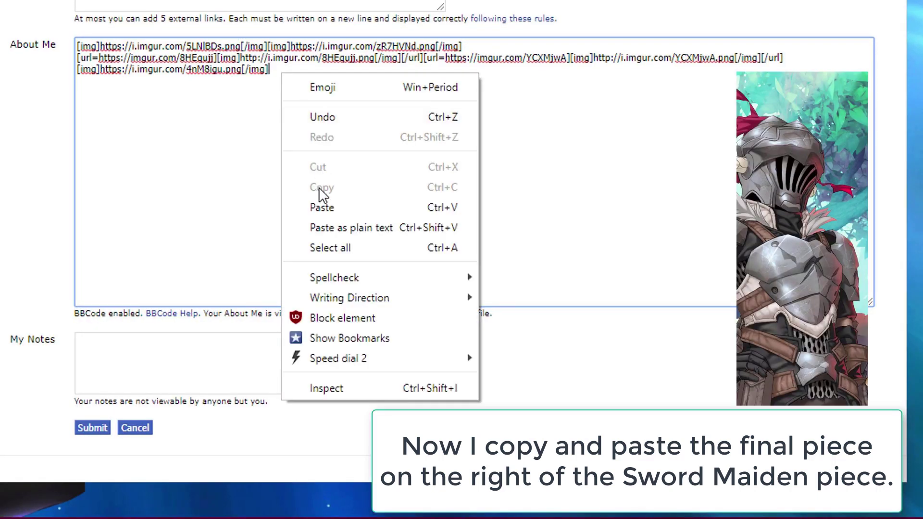
{"action": "left_click", "coordinate": [321, 208]}
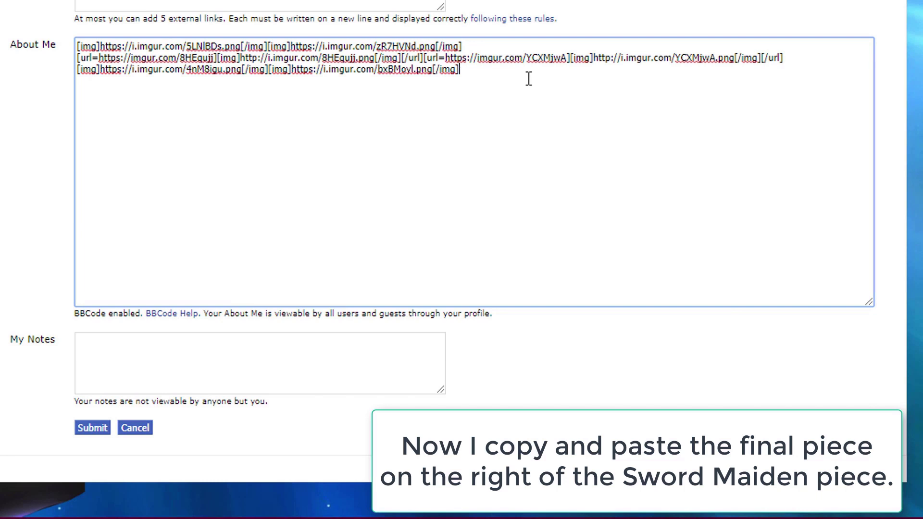
{"action": "left_click_drag", "start_coordinate": [373, 79], "coordinate": [77, 46]}
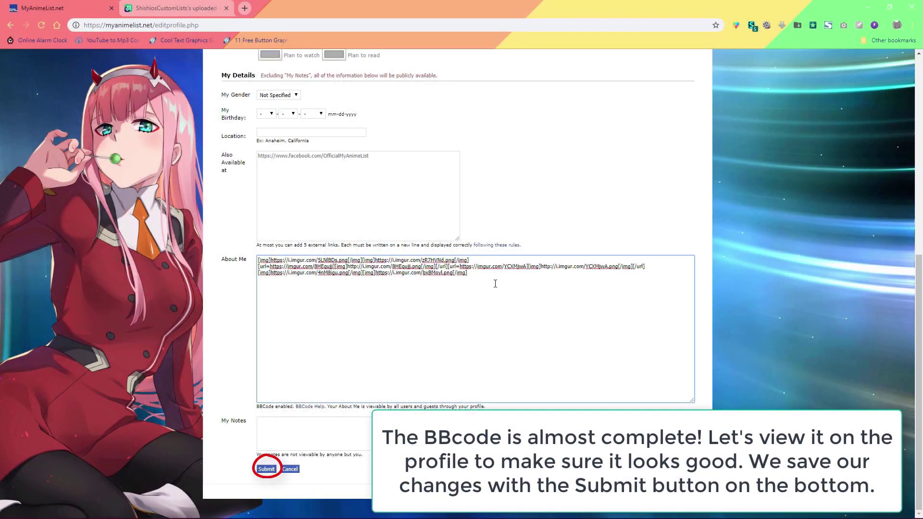
Submit the profile changes and open the profile page to review the assembled graphic down to its lower edge
{"action": "left_click", "coordinate": [267, 469]}
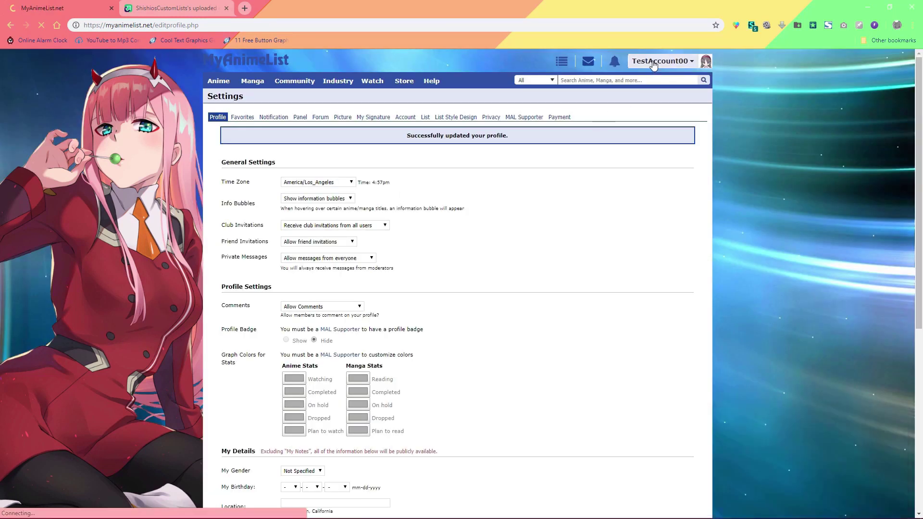
{"action": "left_click", "coordinate": [654, 65]}
{"action": "left_click", "coordinate": [649, 77]}
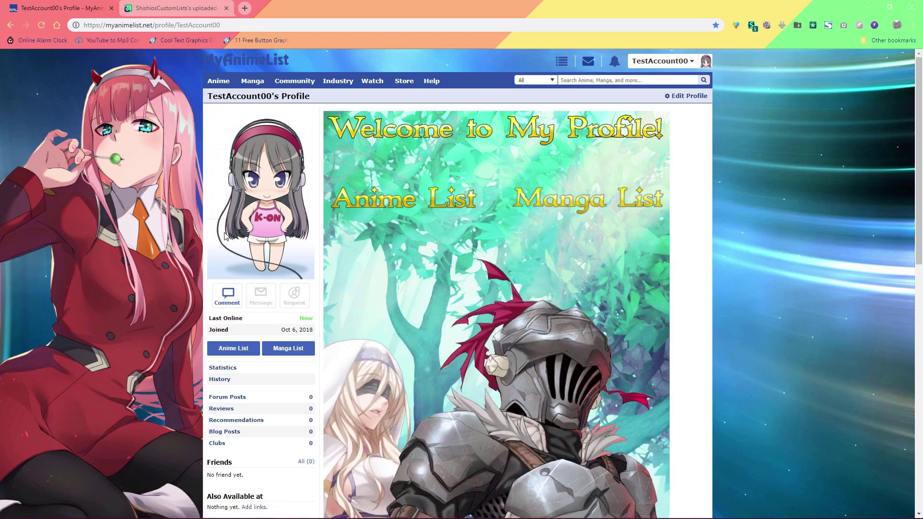
{"action": "scroll", "coordinate": [232, 238], "scroll_direction": "down", "scroll_amount": 5}
{"action": "left_click", "coordinate": [516, 333]}
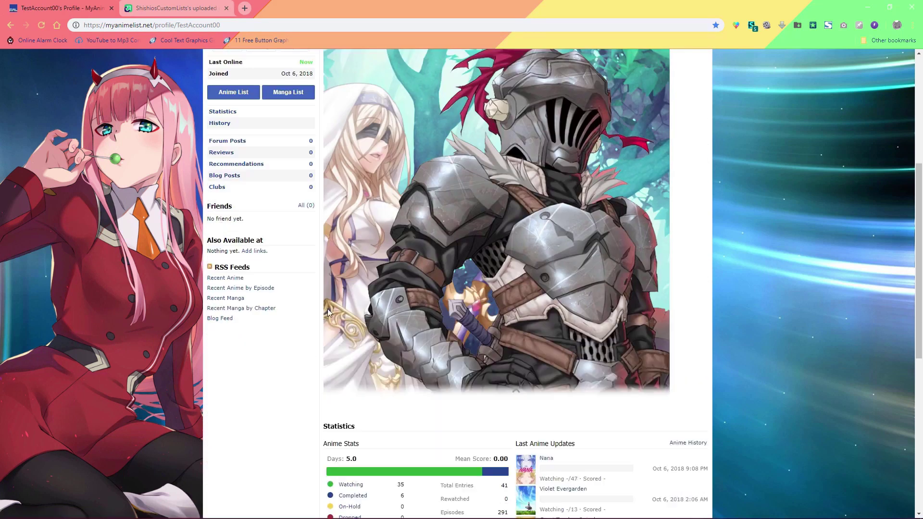
{"action": "scroll", "coordinate": [416, 278], "scroll_direction": "up", "scroll_amount": 2}
{"action": "scroll", "coordinate": [416, 281], "scroll_direction": "up", "scroll_amount": 3}
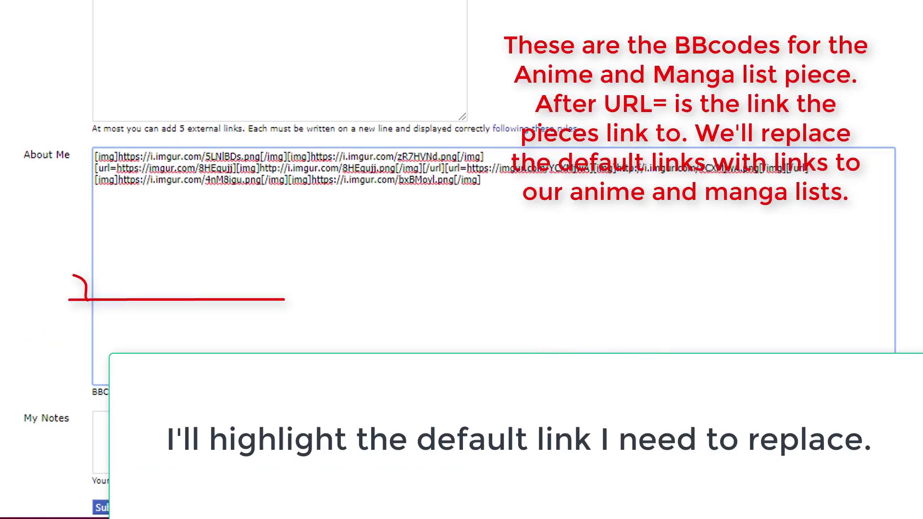
In About Me, replace the default Imgur link after url= in the Anime List piece's code with the copied address of the account's anime list
{"action": "scroll", "coordinate": [213, 291], "scroll_direction": "up", "scroll_amount": 3}
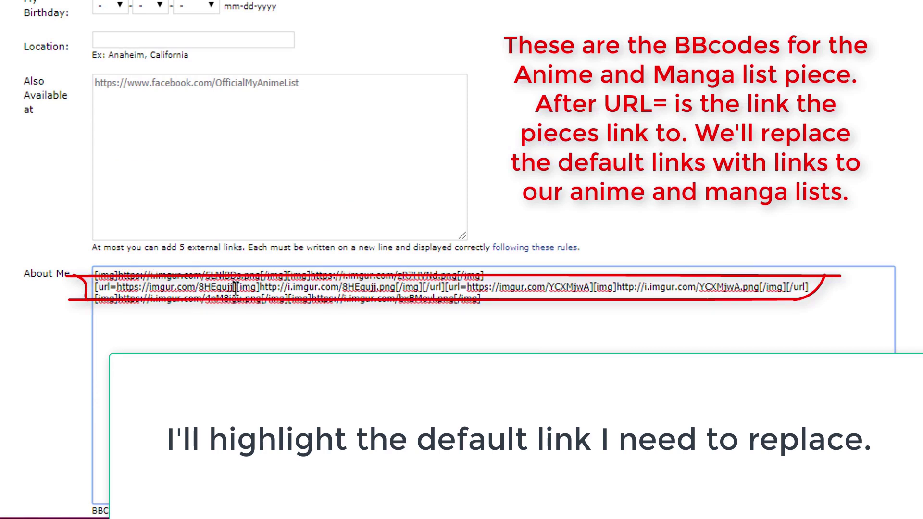
{"action": "left_click_drag", "start_coordinate": [228, 288], "coordinate": [198, 291]}
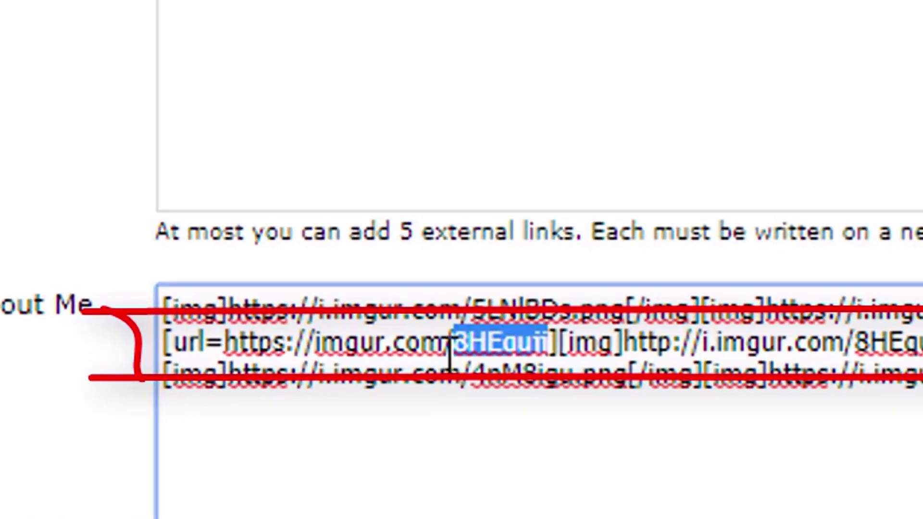
{"action": "left_click_drag", "start_coordinate": [450, 356], "coordinate": [235, 344]}
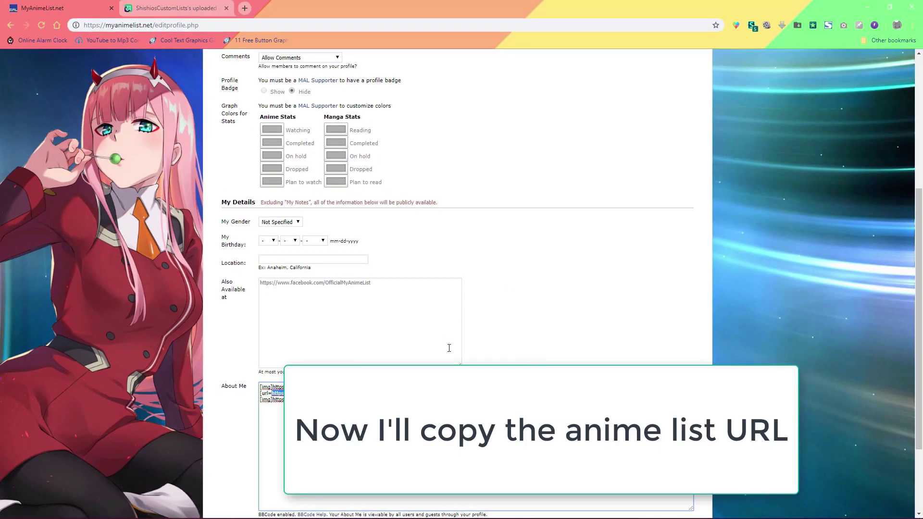
{"action": "scroll", "coordinate": [481, 240], "scroll_direction": "up", "scroll_amount": 10}
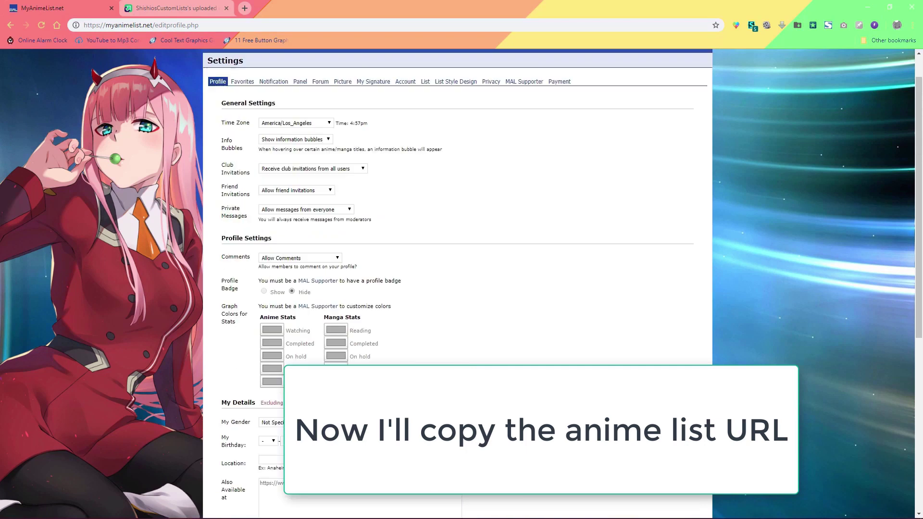
{"action": "mouse_move", "coordinate": [562, 63]}
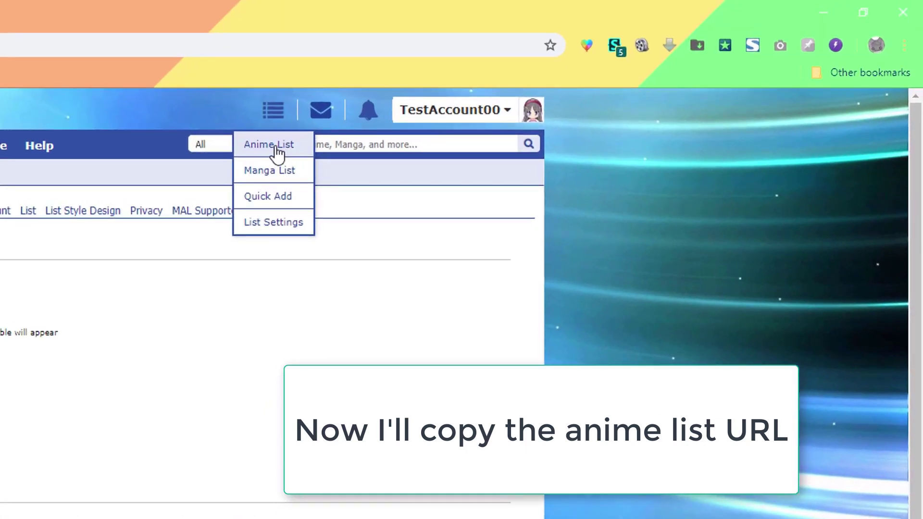
{"action": "right_click", "coordinate": [277, 147]}
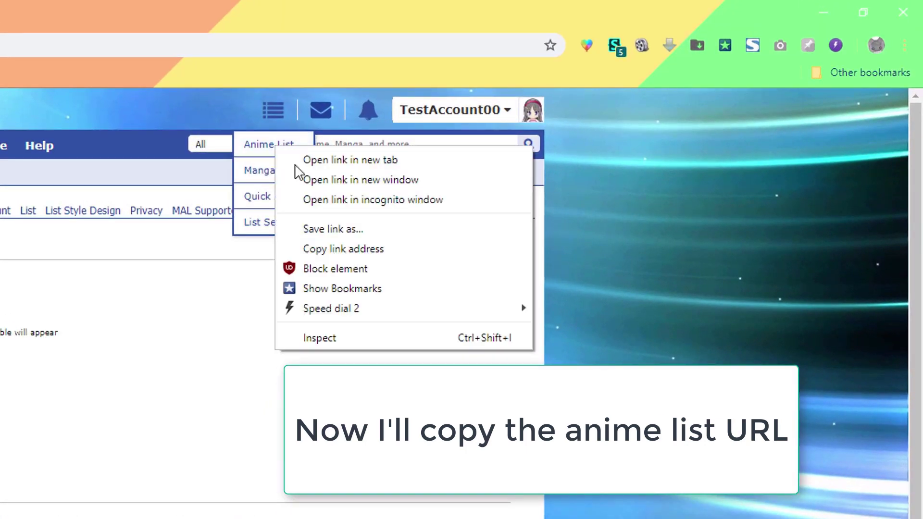
{"action": "left_click", "coordinate": [323, 251]}
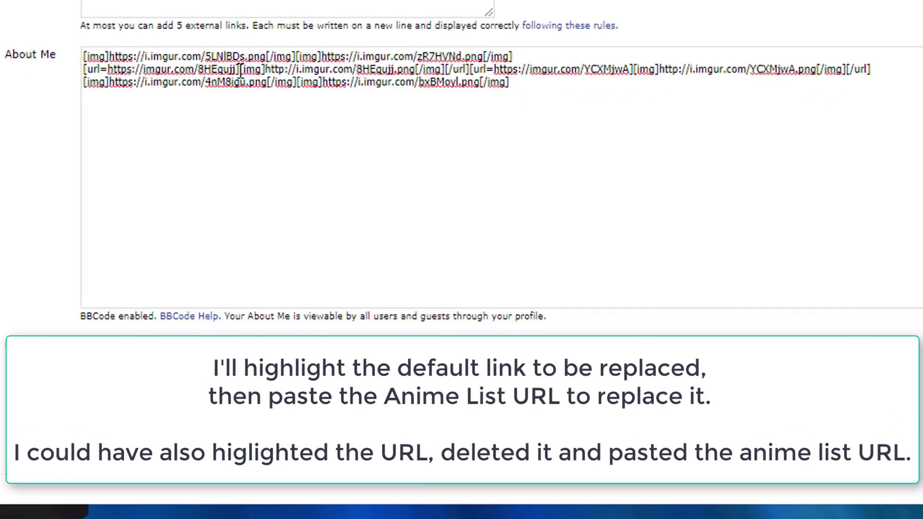
{"action": "left_click_drag", "start_coordinate": [237, 70], "coordinate": [109, 71]}
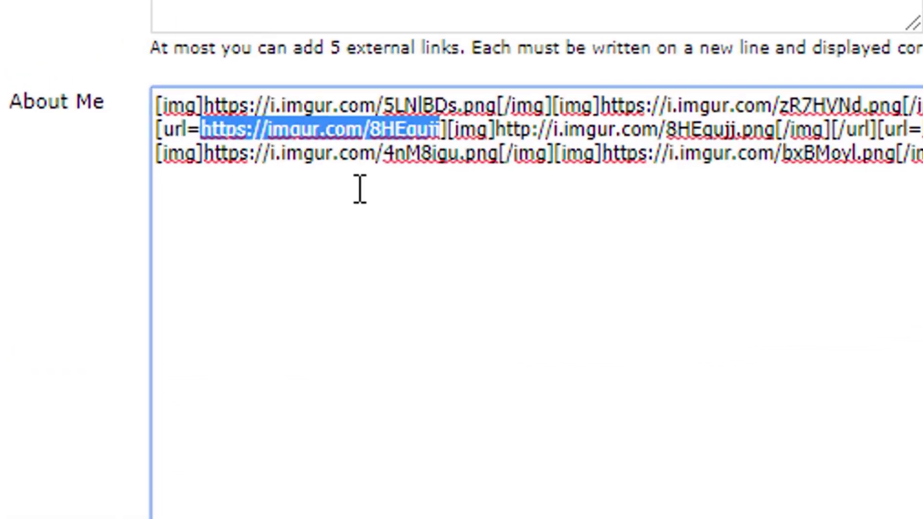
{"action": "key", "text": "ctrl+v"}
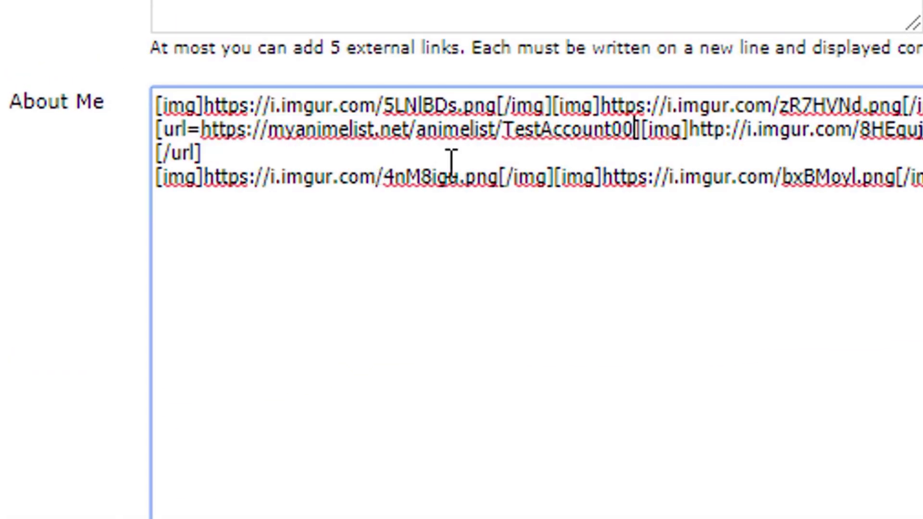
{"action": "type", "text": "]"}
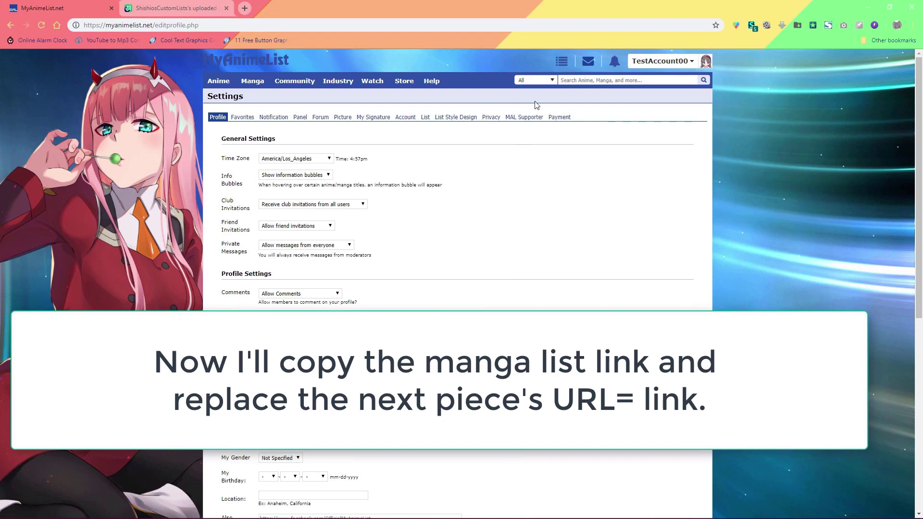
Copy the account's manga list link address and paste it over the default Imgur link after url= in the Manga List piece's code
{"action": "mouse_move", "coordinate": [559, 66]}
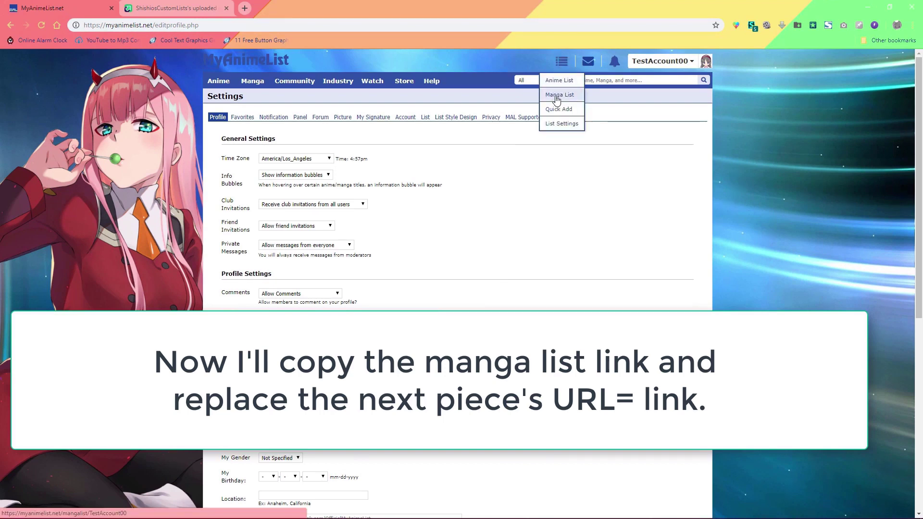
{"action": "right_click", "coordinate": [556, 99]}
{"action": "left_click", "coordinate": [596, 152]}
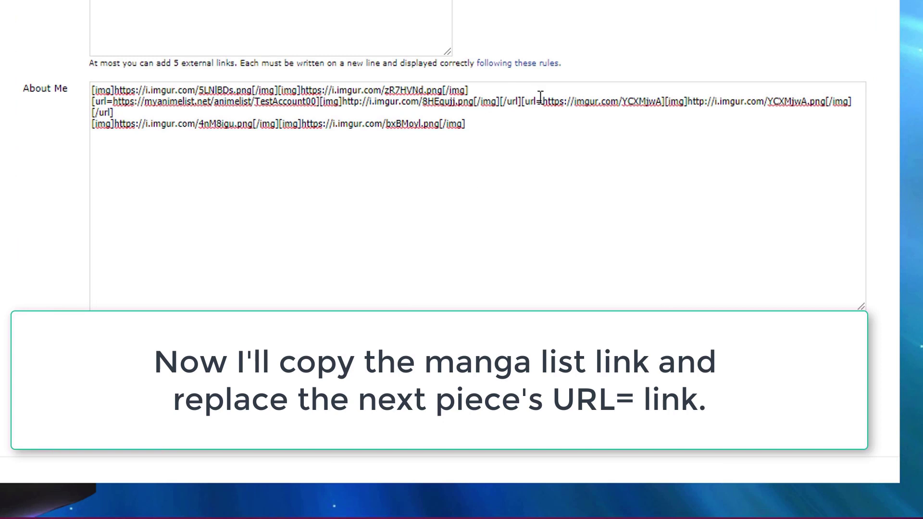
{"action": "left_click_drag", "start_coordinate": [544, 101], "coordinate": [656, 102]}
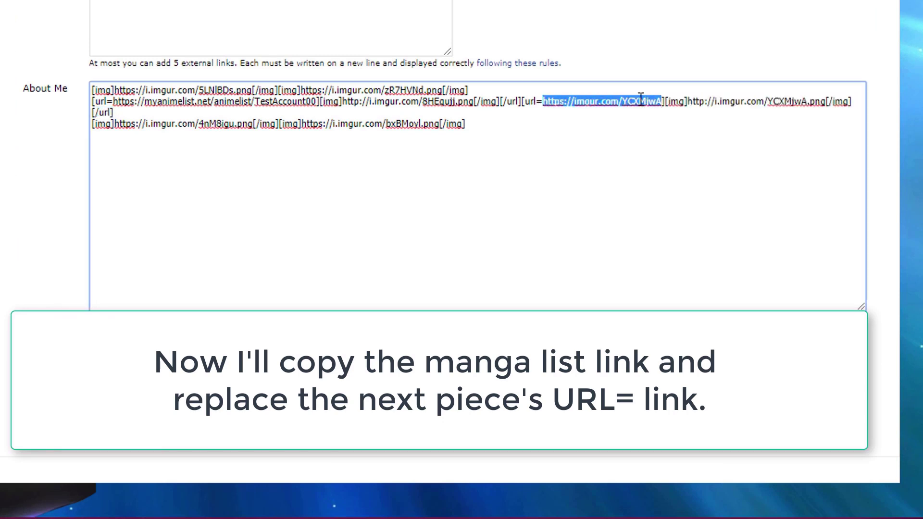
{"action": "right_click", "coordinate": [641, 99]}
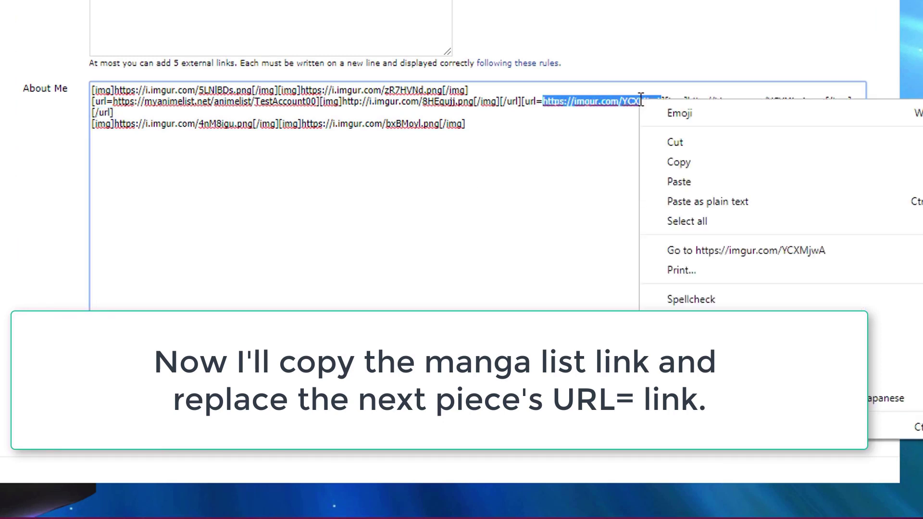
{"action": "left_click", "coordinate": [711, 183]}
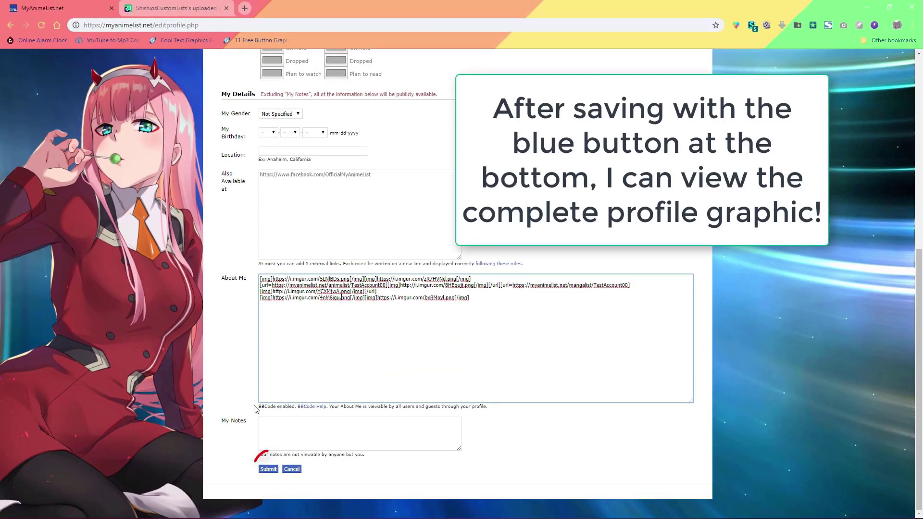
Submit the updated About Me code and open the profile page to view the finished graphic
{"action": "left_click", "coordinate": [268, 469]}
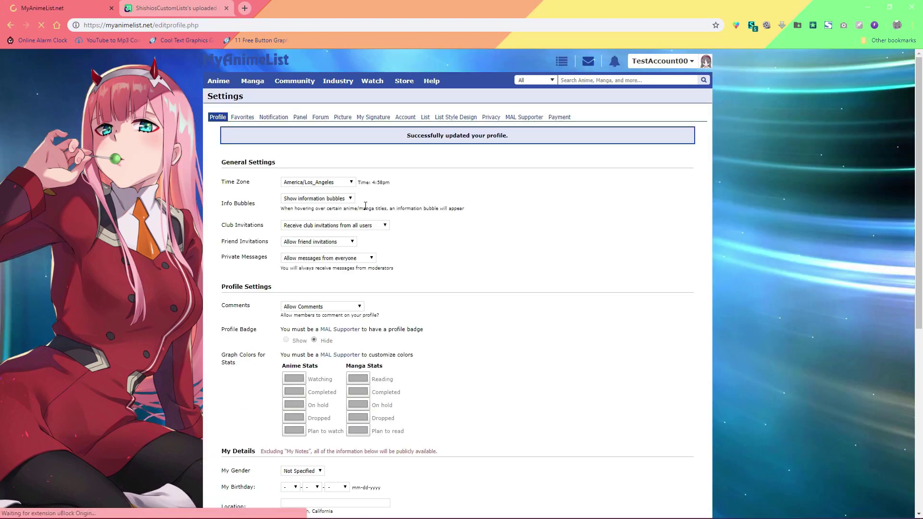
{"action": "left_click", "coordinate": [661, 61]}
{"action": "left_click", "coordinate": [655, 78]}
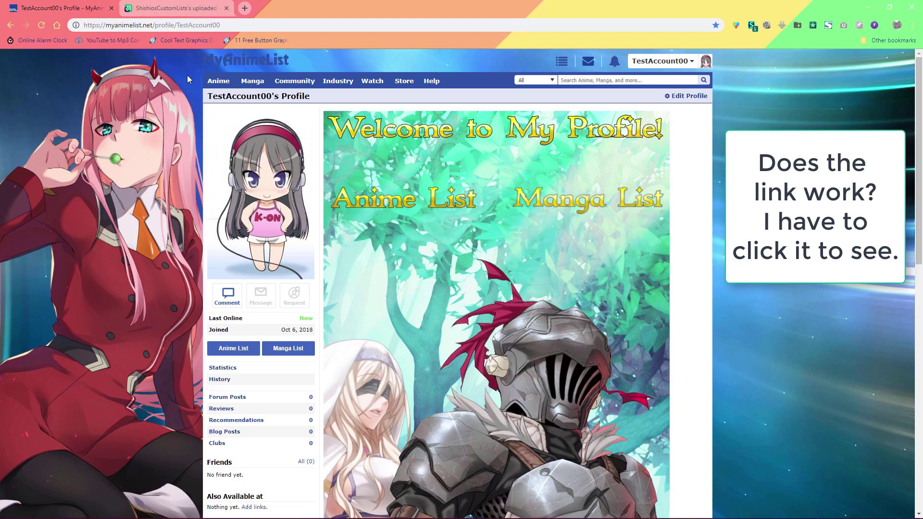
Test the Anime List piece's link from the profile graphic and look through the list page it opens
{"action": "left_click", "coordinate": [424, 202]}
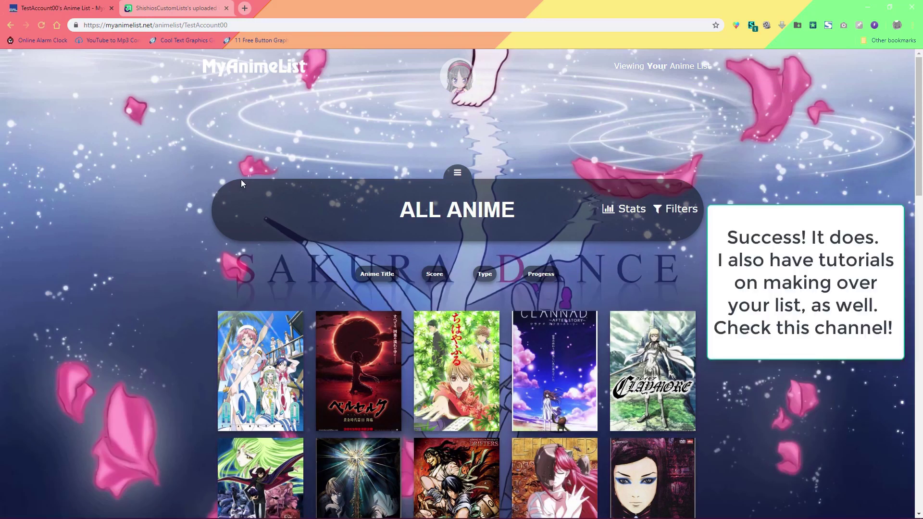
{"action": "scroll", "coordinate": [194, 191], "scroll_direction": "down", "scroll_amount": 7}
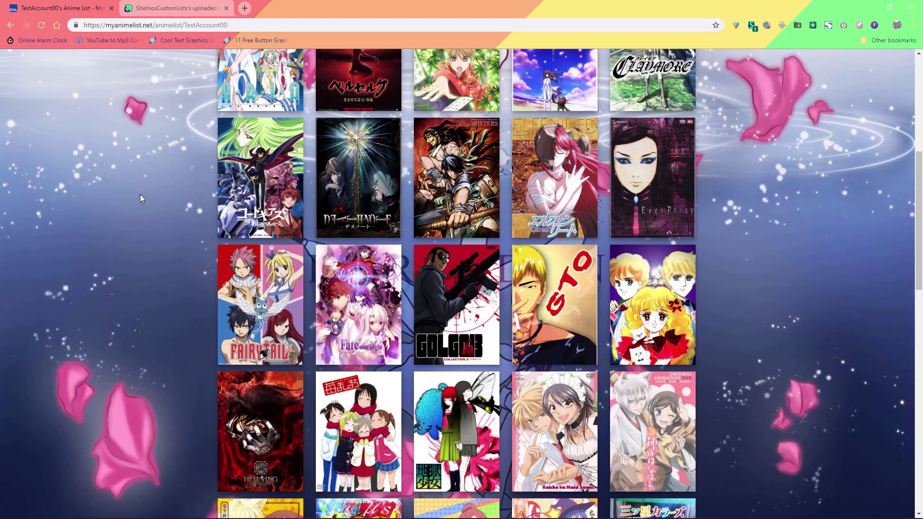
{"action": "scroll", "coordinate": [140, 192], "scroll_direction": "up", "scroll_amount": 6}
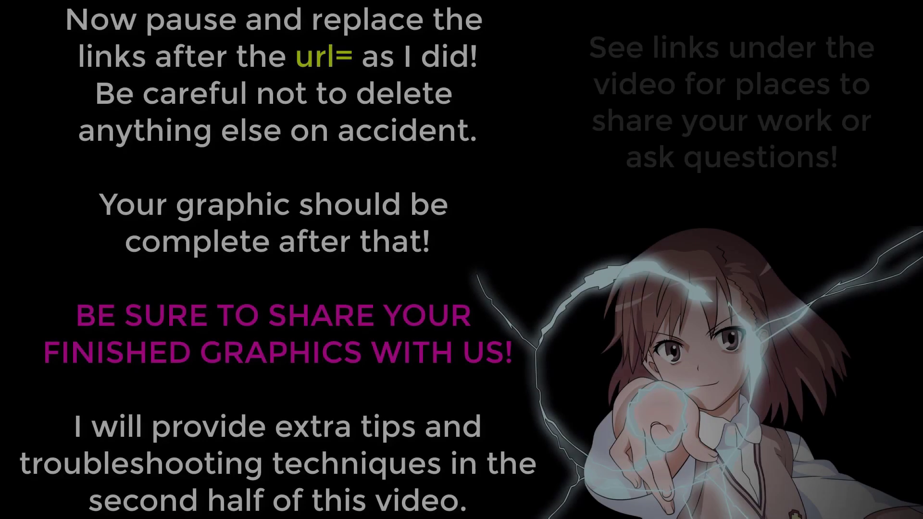
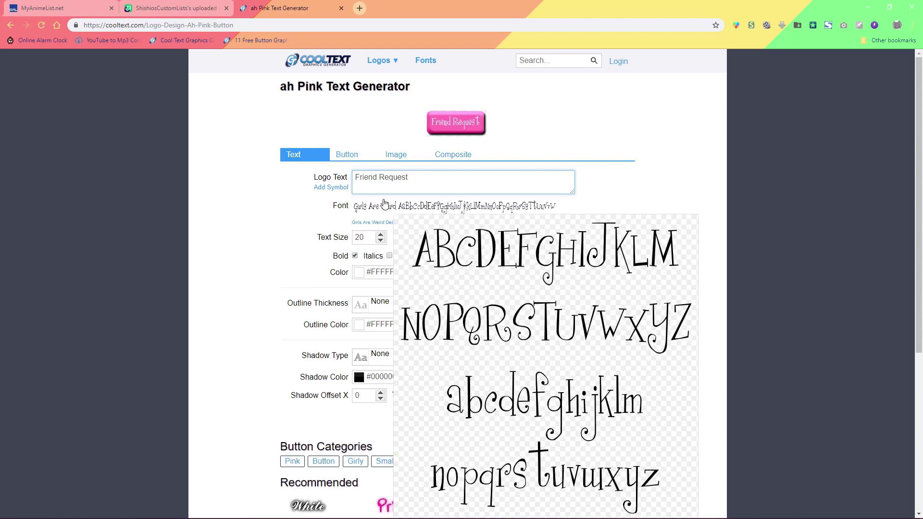
Change the Friend Request button's font to Futured from the Futuristic font category
{"action": "left_click", "coordinate": [380, 207]}
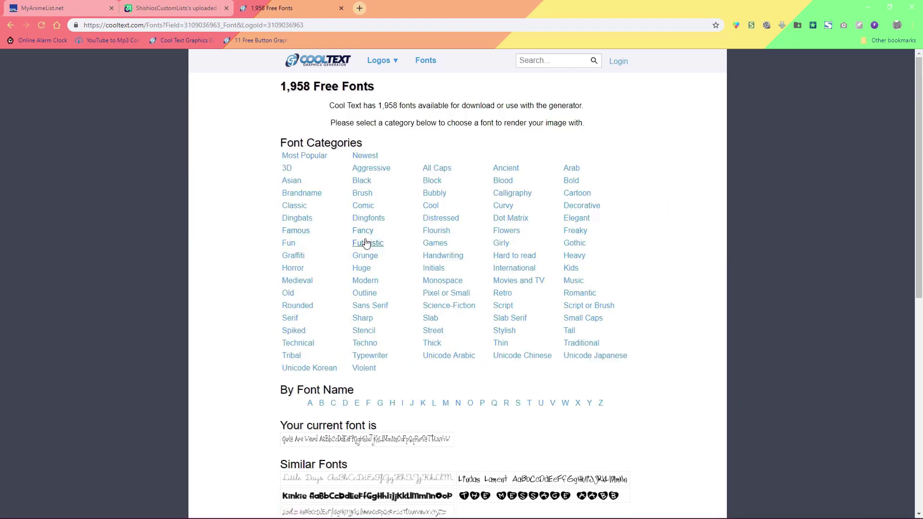
{"action": "left_click", "coordinate": [366, 244]}
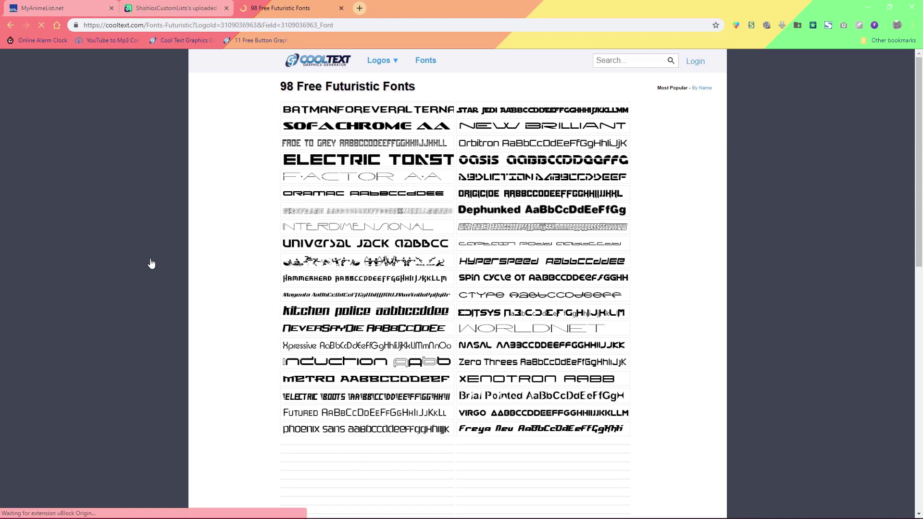
{"action": "scroll", "coordinate": [497, 275], "scroll_direction": "down", "scroll_amount": 4}
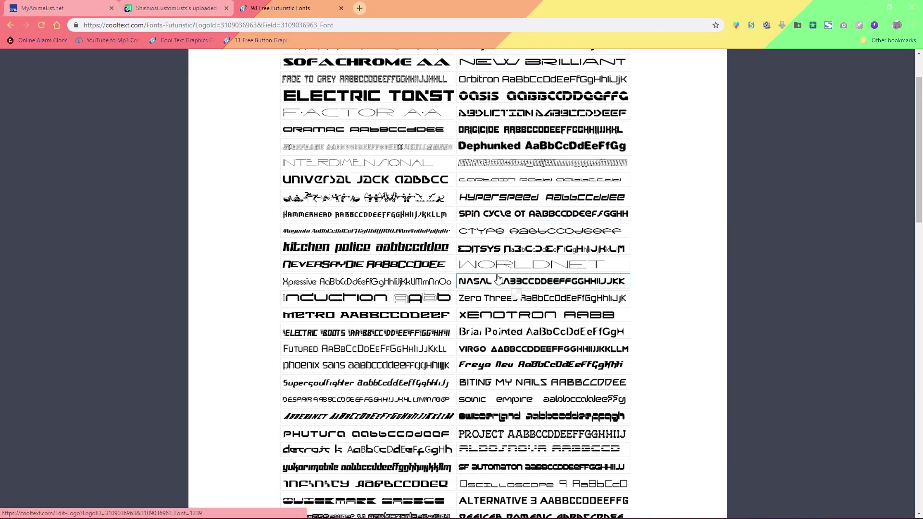
{"action": "left_click", "coordinate": [353, 224]}
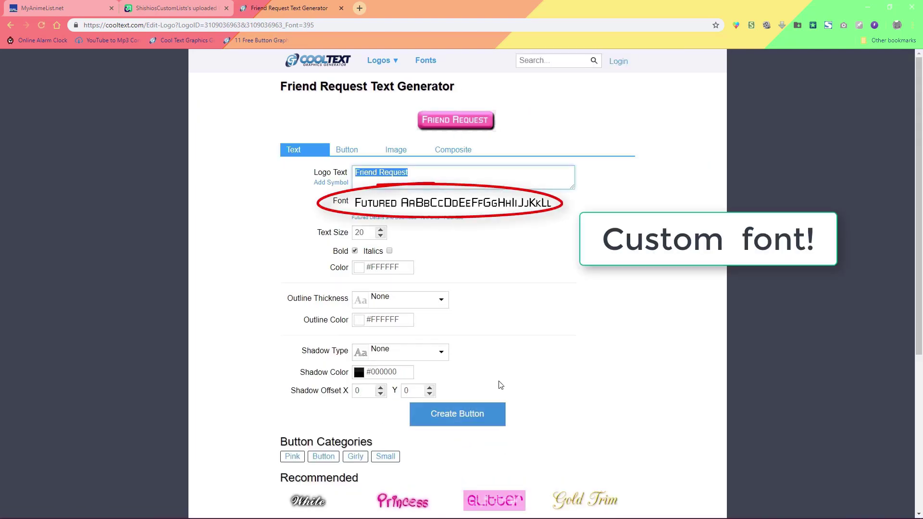
Set the Friend Request button's text size to 30, create and download the button, and return to its settings
{"action": "left_click", "coordinate": [380, 231]}
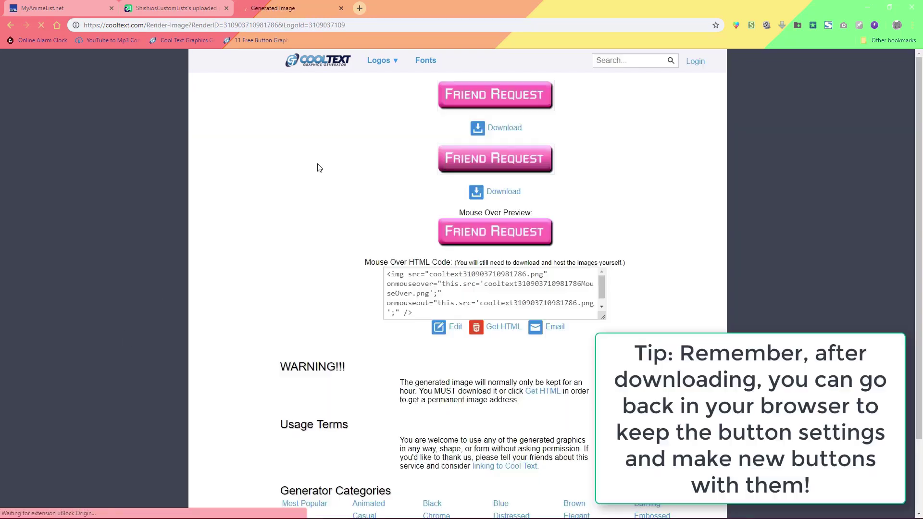
{"action": "left_click", "coordinate": [448, 127]}
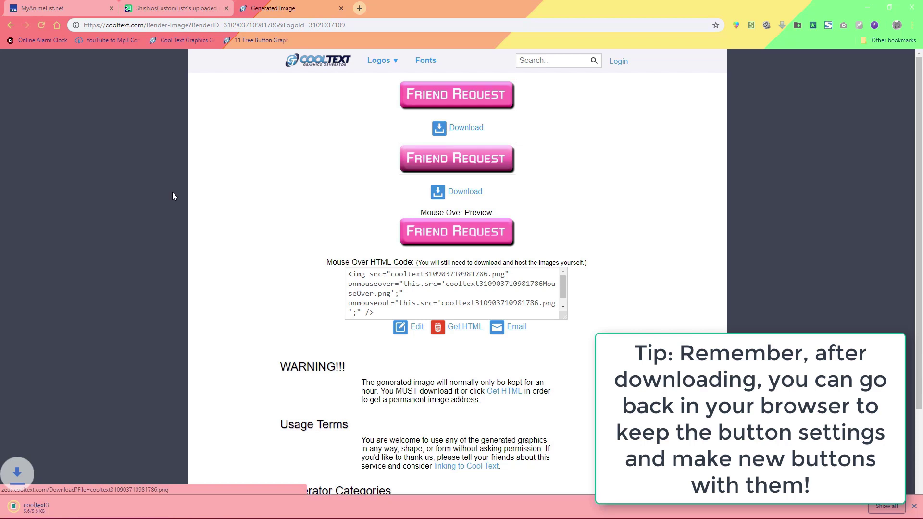
{"action": "key", "text": "alt+Left"}
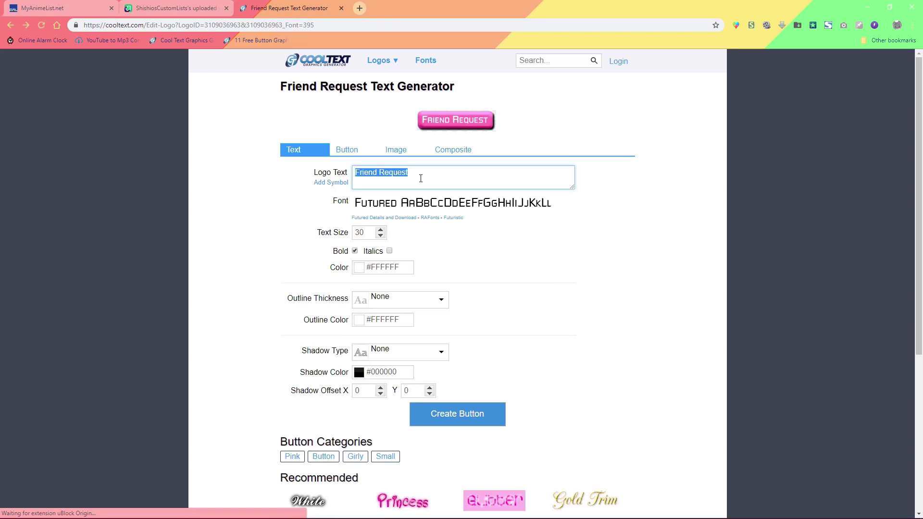
Change the logo text to "Message Me", create and download that button, and return to the button settings
{"action": "left_click", "coordinate": [421, 178]}
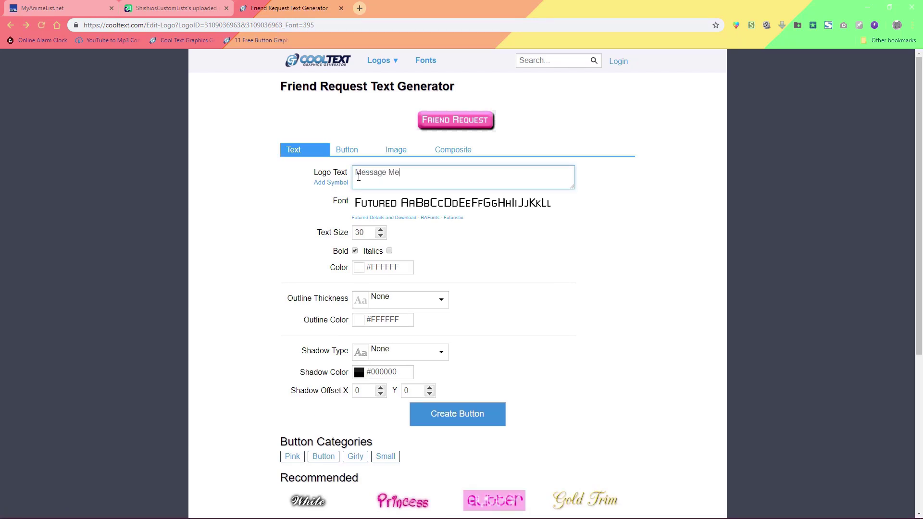
{"action": "left_click", "coordinate": [457, 425]}
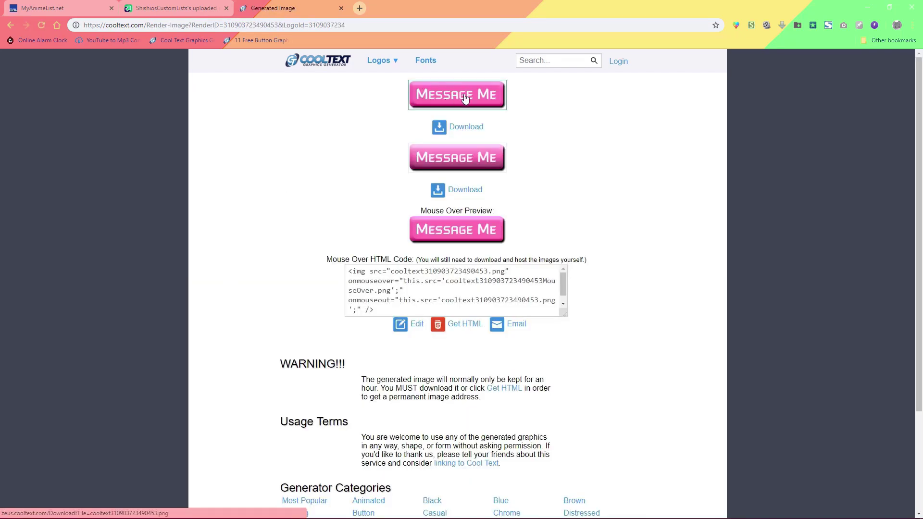
{"action": "left_click", "coordinate": [465, 99]}
{"action": "key", "text": "alt+Left"}
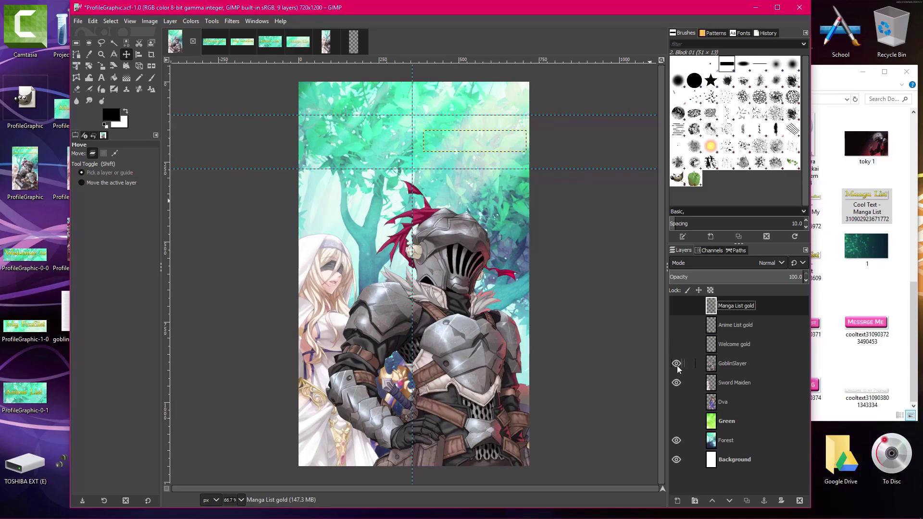
In GIMP, hide the GoblinSlayer and Sword Maiden layers of ProfileGraphic and show the Green and Dva layers
{"action": "left_click", "coordinate": [676, 382]}
{"action": "left_click", "coordinate": [676, 383]}
{"action": "left_click", "coordinate": [675, 421]}
{"action": "left_click", "coordinate": [676, 402]}
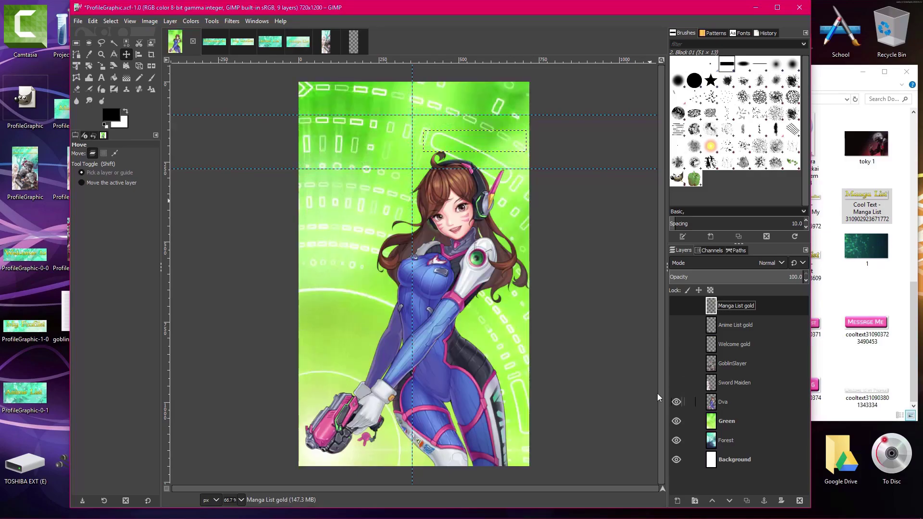
Remove the two horizontal guides and the vertical guide from the ProfileGraphic image
{"action": "left_click_drag", "start_coordinate": [451, 12], "coordinate": [409, 21]}
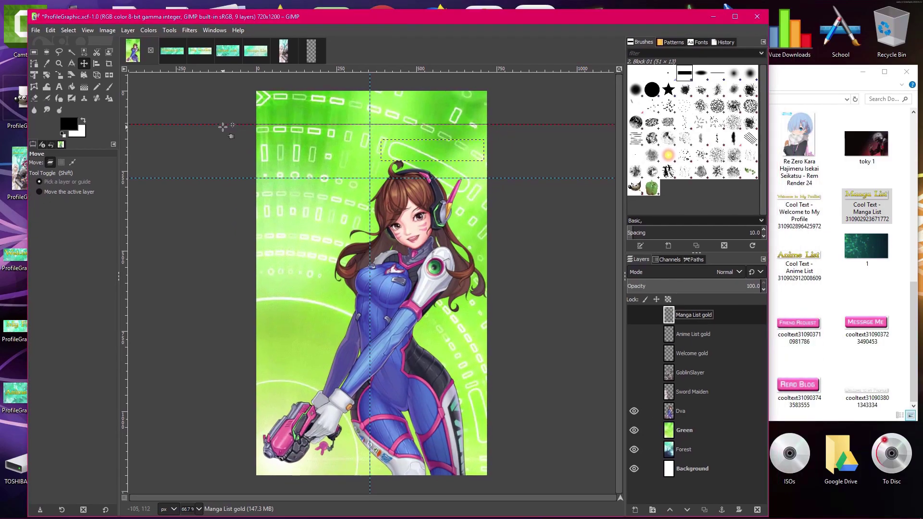
{"action": "left_click_drag", "start_coordinate": [207, 177], "coordinate": [212, 69]}
{"action": "left_click_drag", "start_coordinate": [369, 82], "coordinate": [124, 91]}
Add the white "Welcome to my Profile!" text image above the Dva layer, place it along the canvas top, and scale it to about 709 × 64 px
{"action": "left_click", "coordinate": [697, 411]}
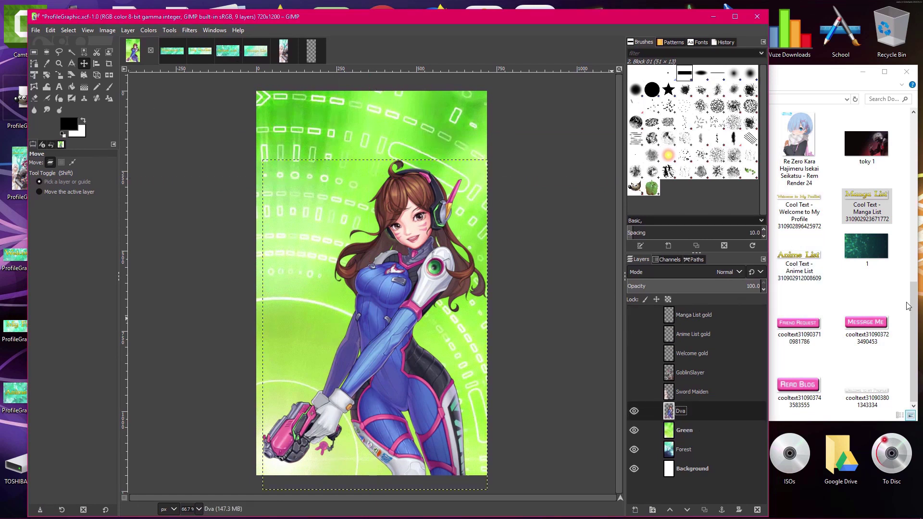
{"action": "left_click_drag", "start_coordinate": [864, 384], "coordinate": [315, 155]}
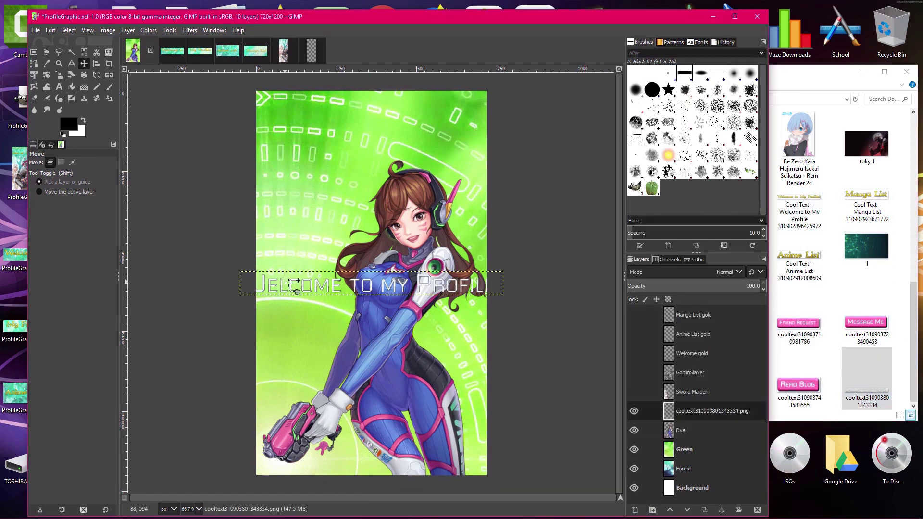
{"action": "left_click_drag", "start_coordinate": [310, 290], "coordinate": [326, 110]}
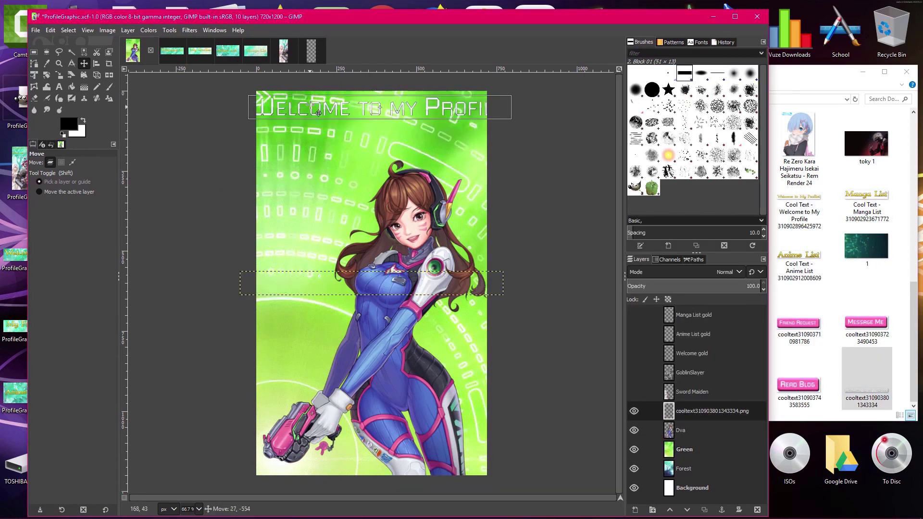
{"action": "left_click", "coordinate": [60, 76]}
{"action": "left_click_drag", "start_coordinate": [519, 116], "coordinate": [483, 115]}
{"action": "left_click", "coordinate": [586, 141]}
{"action": "left_click", "coordinate": [202, 154]}
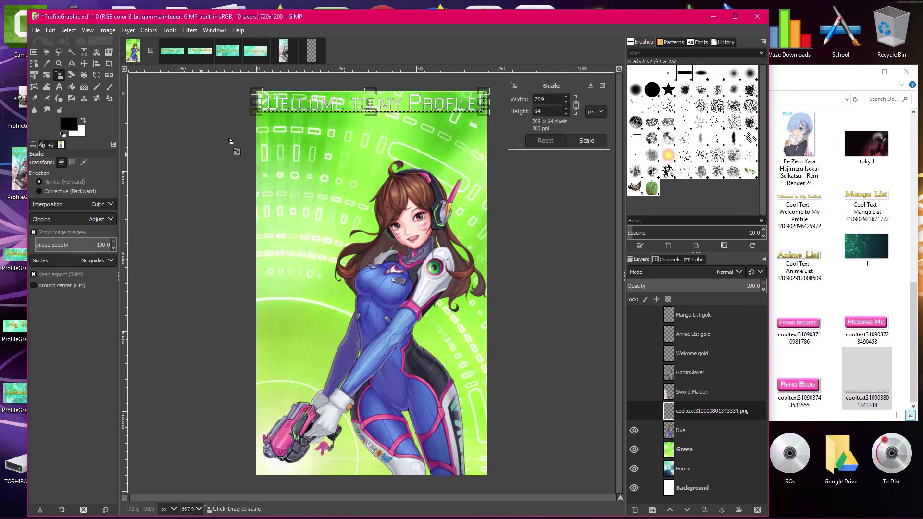
Add the downloaded Friend Request button as a layer and place it at the canvas's left side below the welcome title
{"action": "left_click", "coordinate": [800, 332]}
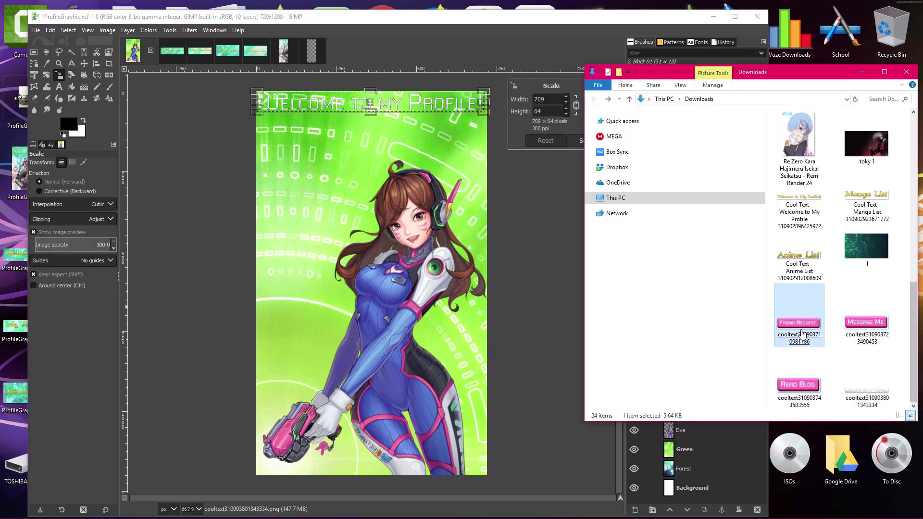
{"action": "left_click_drag", "start_coordinate": [278, 173], "coordinate": [302, 177]}
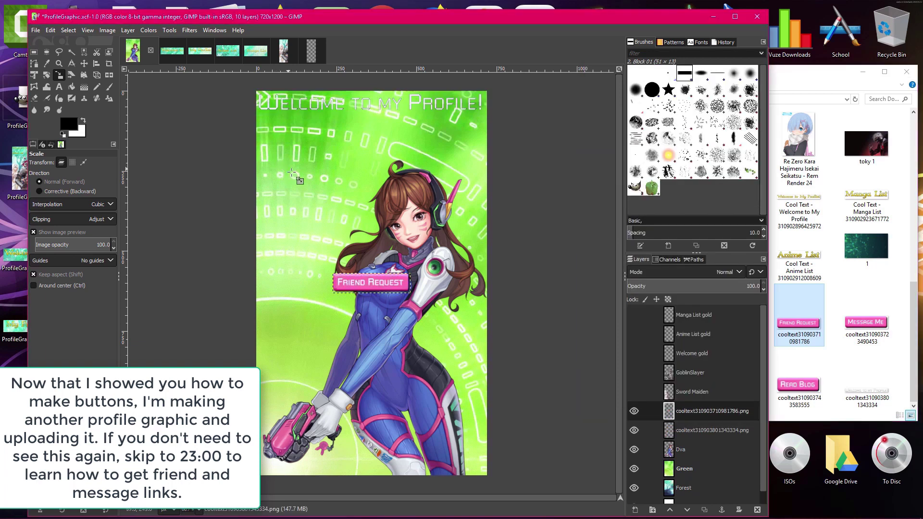
{"action": "left_click_drag", "start_coordinate": [364, 282], "coordinate": [363, 255]}
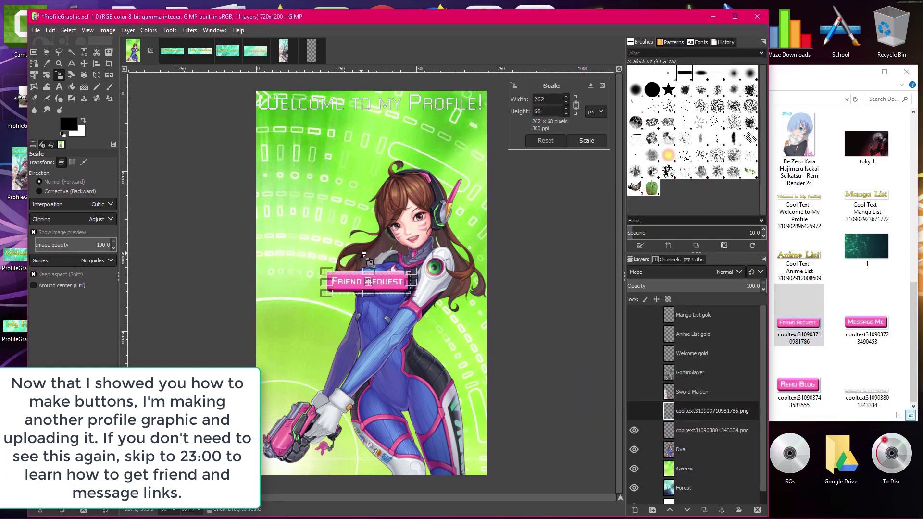
{"action": "left_click_drag", "start_coordinate": [536, 154], "coordinate": [523, 159]}
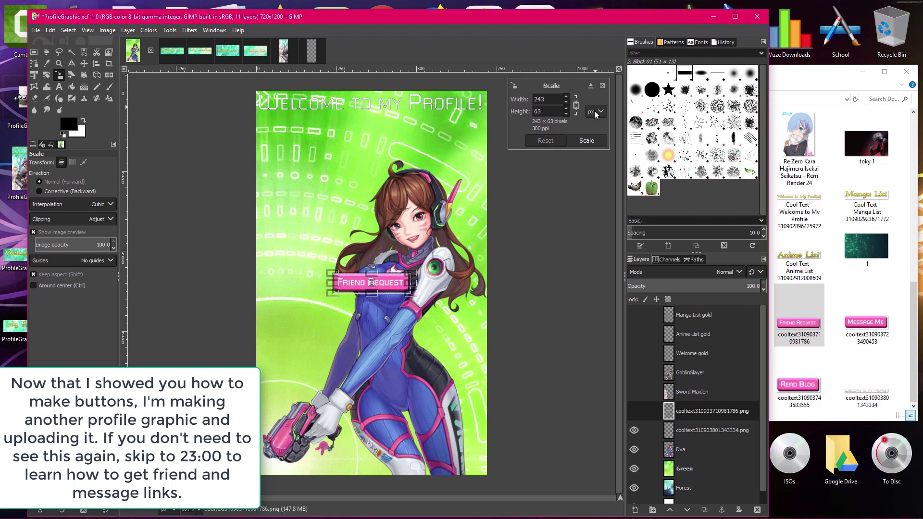
{"action": "left_click", "coordinate": [83, 64]}
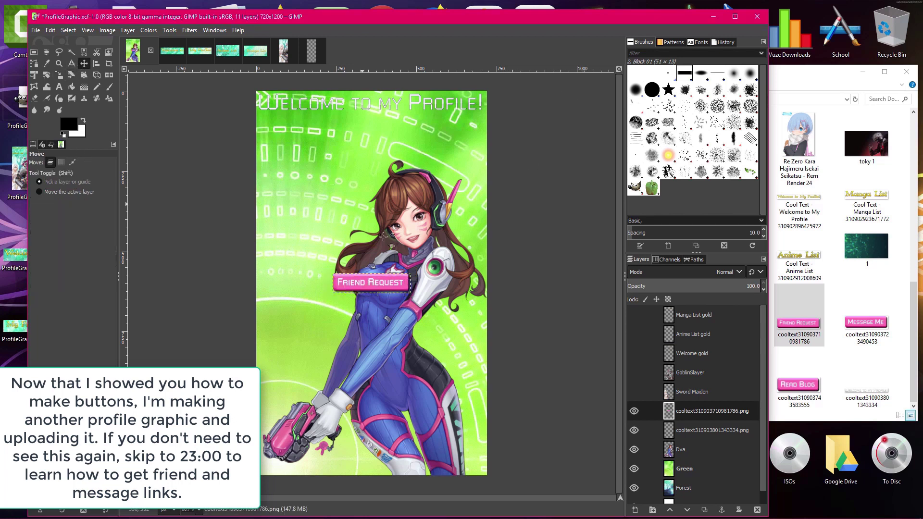
{"action": "left_click_drag", "start_coordinate": [373, 283], "coordinate": [303, 177]}
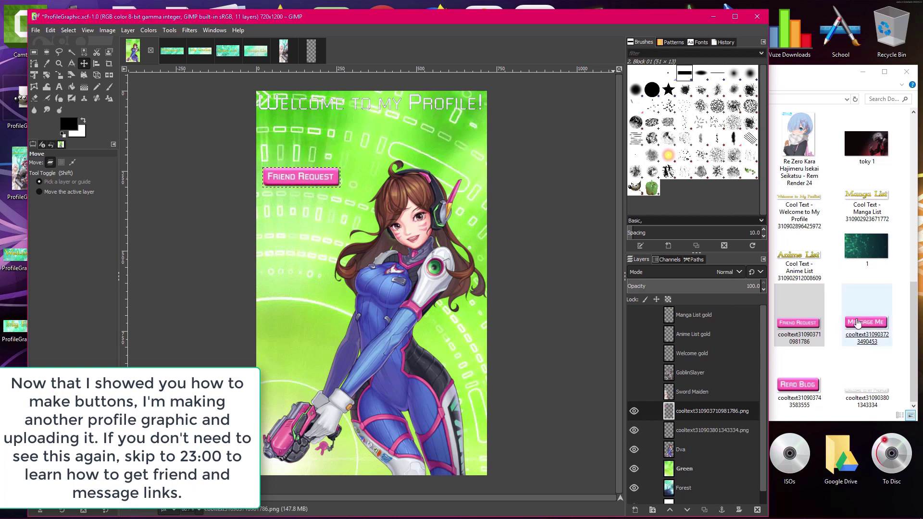
Add the Message Me and Read Blog button images as layers and stack them below the Friend Request button
{"action": "left_click_drag", "start_coordinate": [867, 322], "coordinate": [321, 250]}
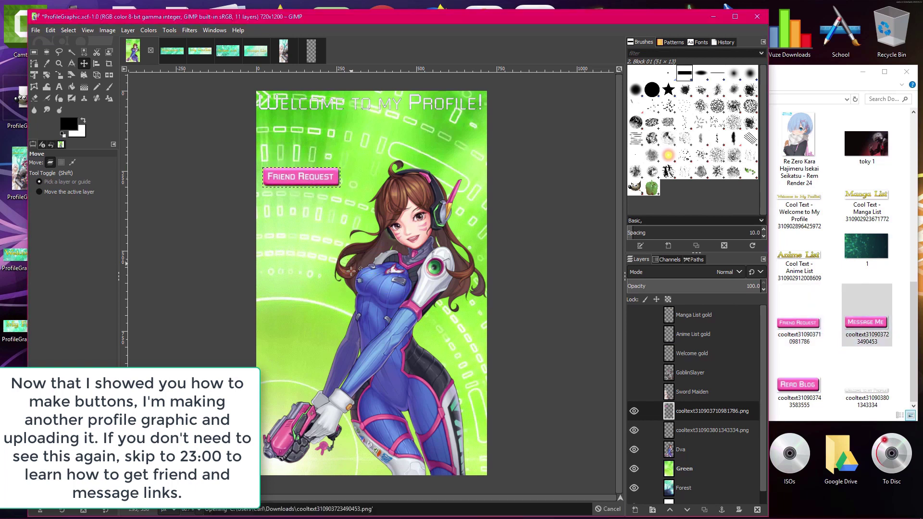
{"action": "left_click_drag", "start_coordinate": [364, 282], "coordinate": [289, 209]}
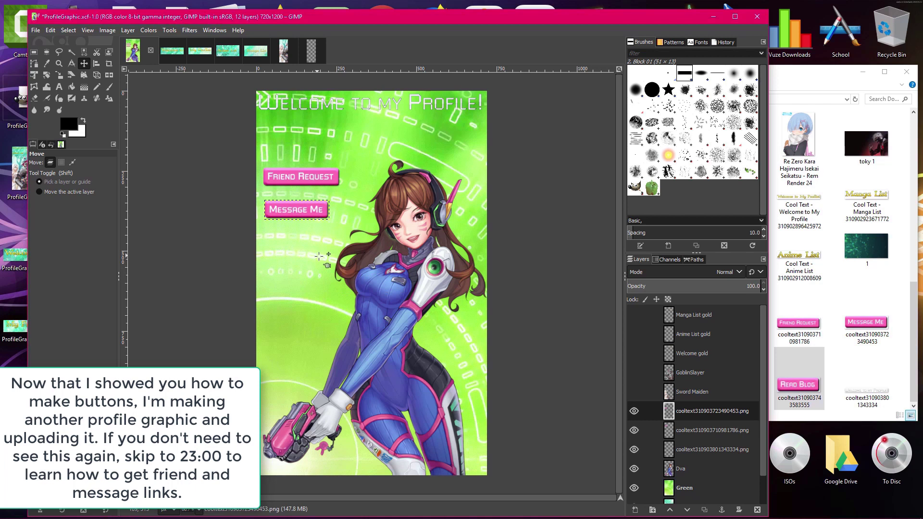
{"action": "left_click_drag", "start_coordinate": [319, 256], "coordinate": [294, 239]}
{"action": "left_click_drag", "start_coordinate": [911, 356], "coordinate": [915, 380]}
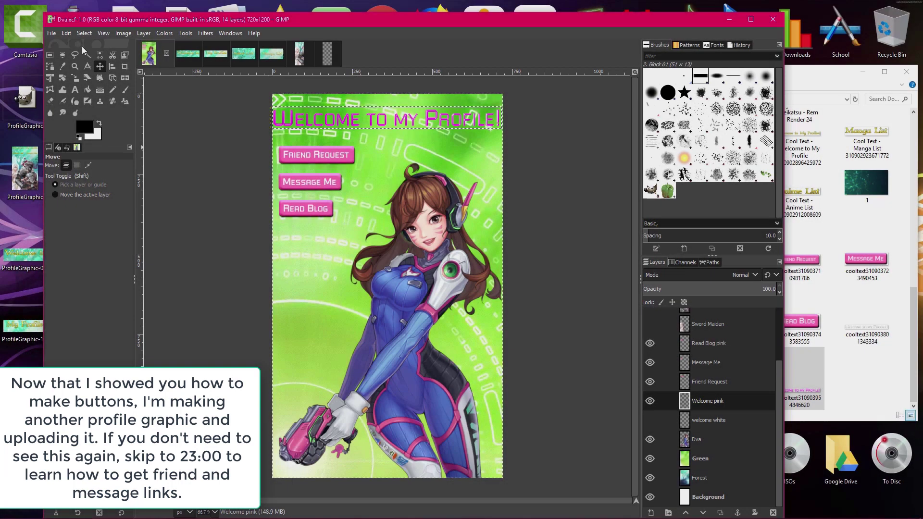
Place horizontal guides below the title and between and below the three buttons, plus a vertical guide just to the buttons' right
{"action": "left_click", "coordinate": [51, 34]}
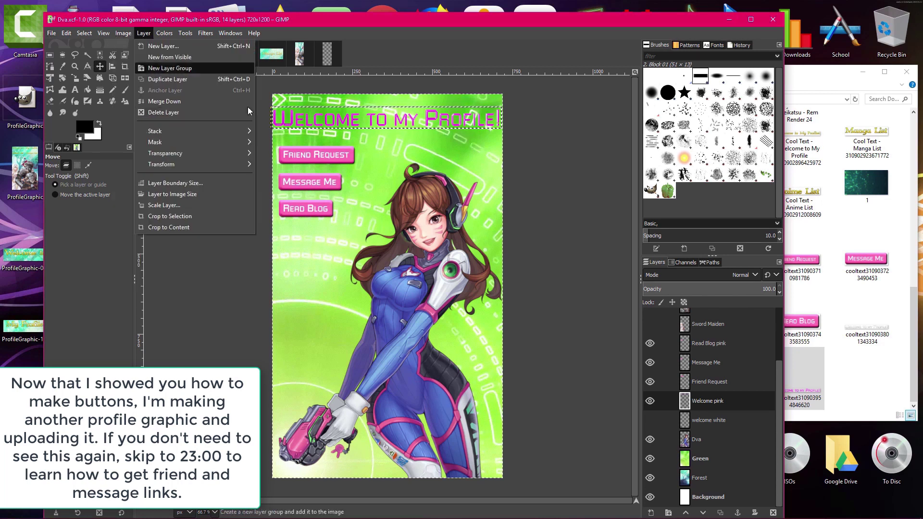
{"action": "left_click", "coordinate": [262, 77]}
{"action": "left_click_drag", "start_coordinate": [262, 77], "coordinate": [259, 167]}
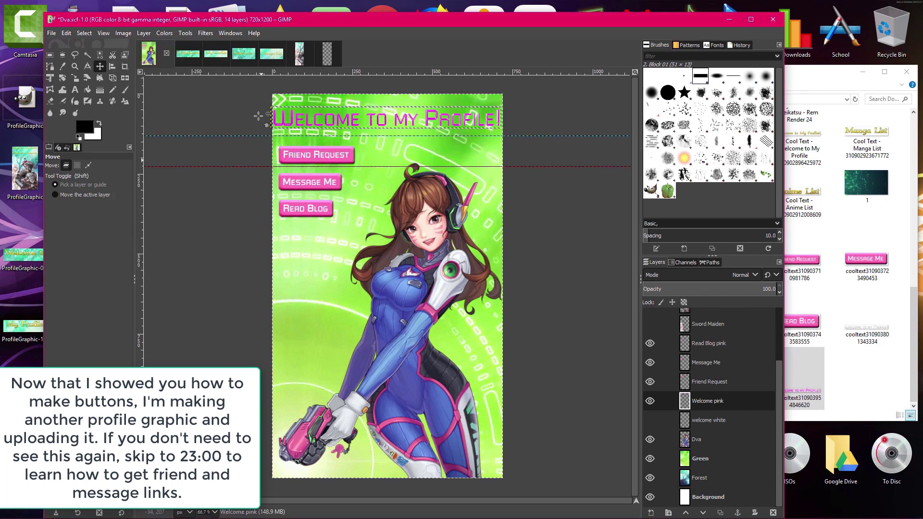
{"action": "left_click_drag", "start_coordinate": [254, 80], "coordinate": [235, 224]}
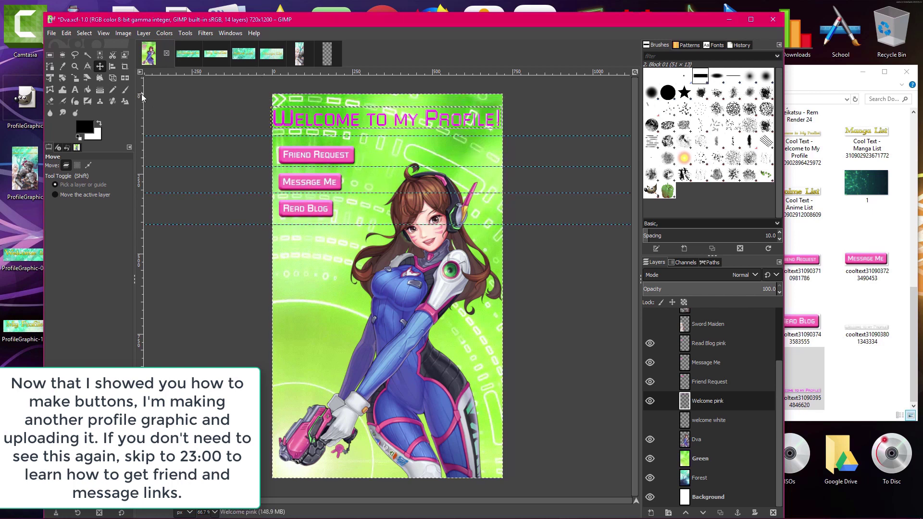
{"action": "left_click_drag", "start_coordinate": [285, 131], "coordinate": [361, 134]}
Slice the Dva image into separate pieces along its guides with Guillotine
{"action": "left_click", "coordinate": [123, 33]}
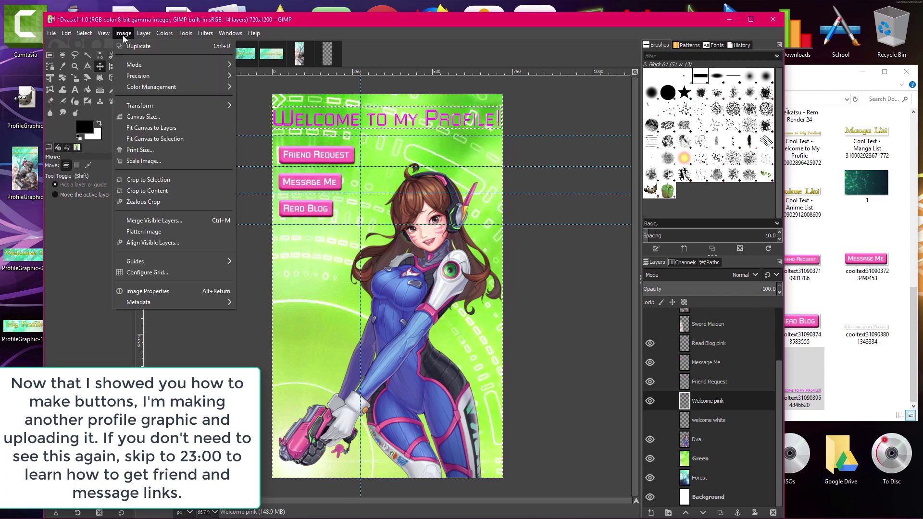
{"action": "mouse_move", "coordinate": [202, 105]}
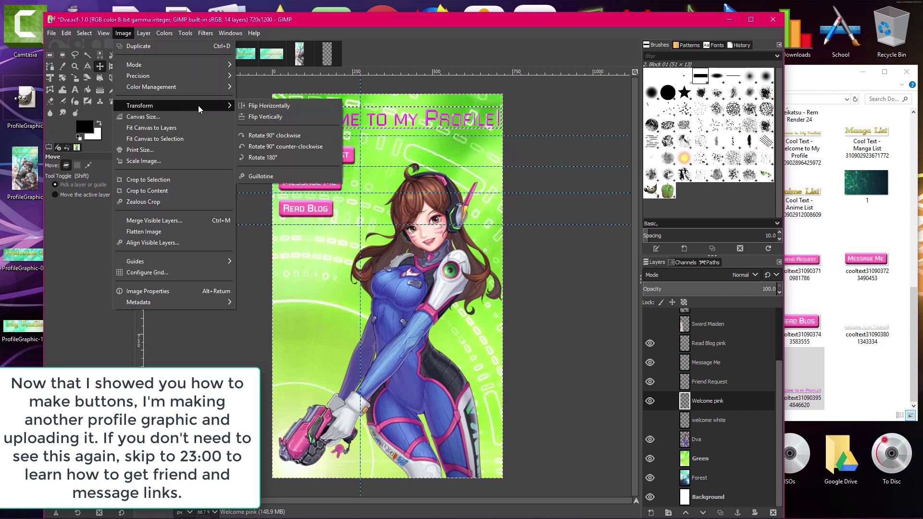
{"action": "left_click", "coordinate": [269, 177]}
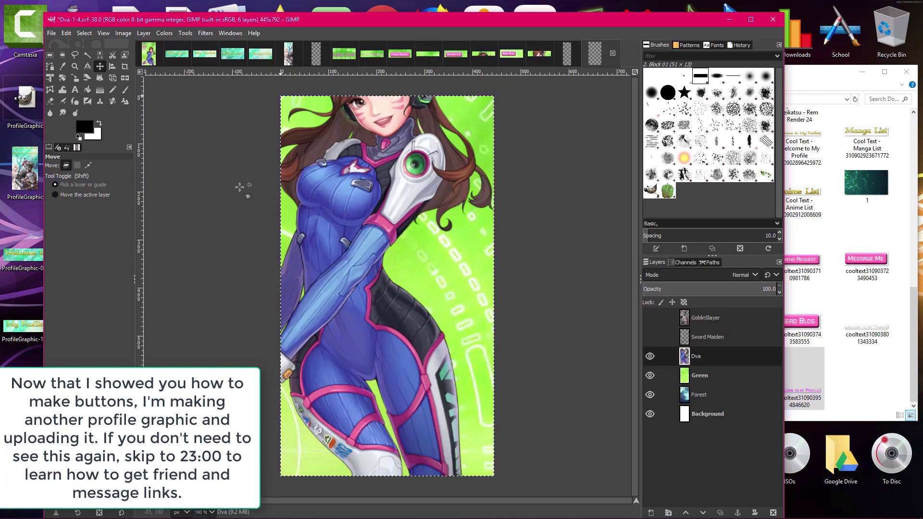
Export the "Welcome" piece to the Desktop as Dva-0-0.png with the default PNG options
{"action": "left_click", "coordinate": [343, 54]}
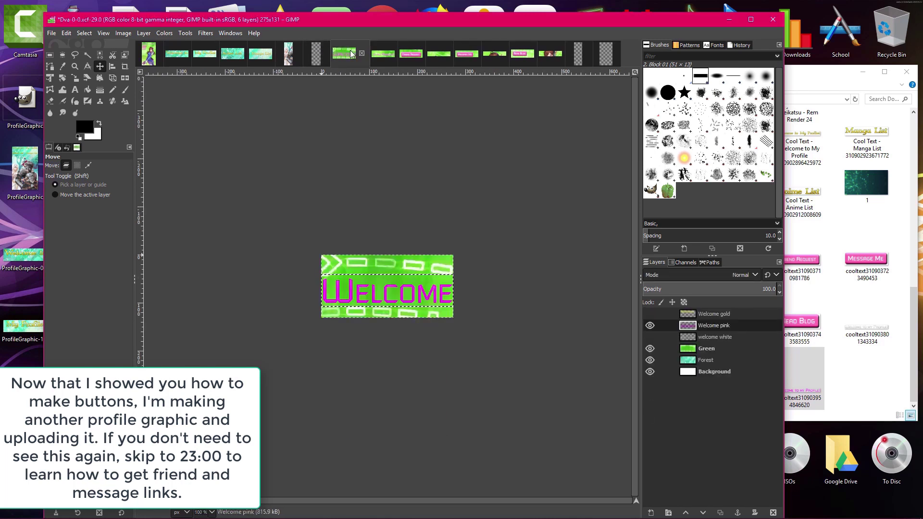
{"action": "left_click", "coordinate": [52, 32]}
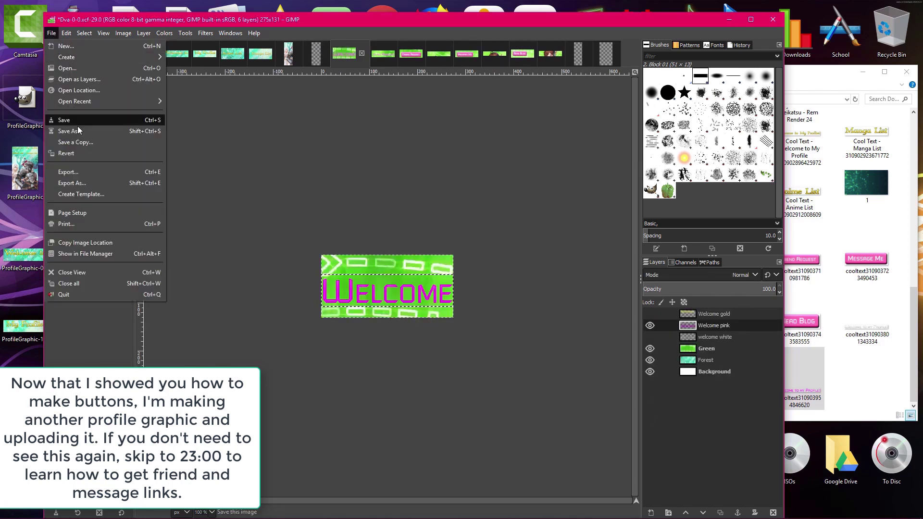
{"action": "left_click", "coordinate": [80, 171]}
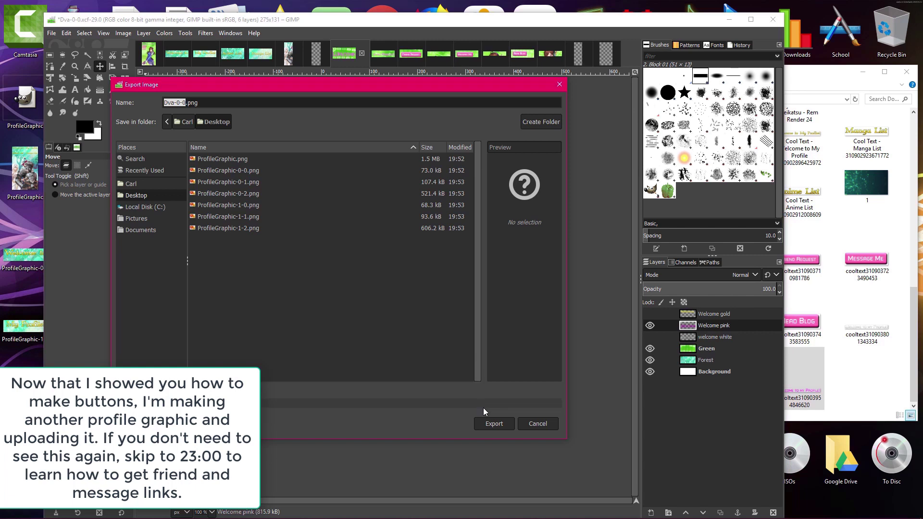
{"action": "left_click", "coordinate": [488, 423]}
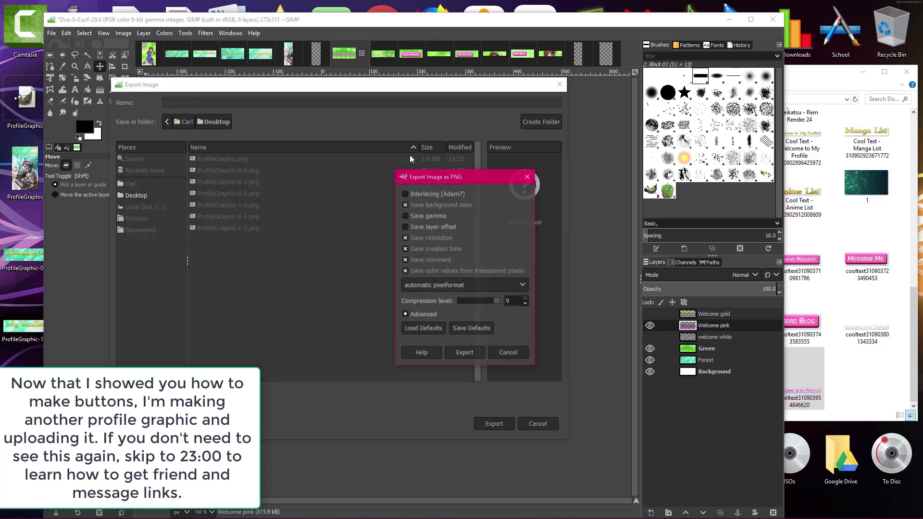
{"action": "left_click", "coordinate": [467, 352]}
Start exporting the "to my Profile!" piece, Dva-1-0
{"action": "left_click", "coordinate": [377, 54]}
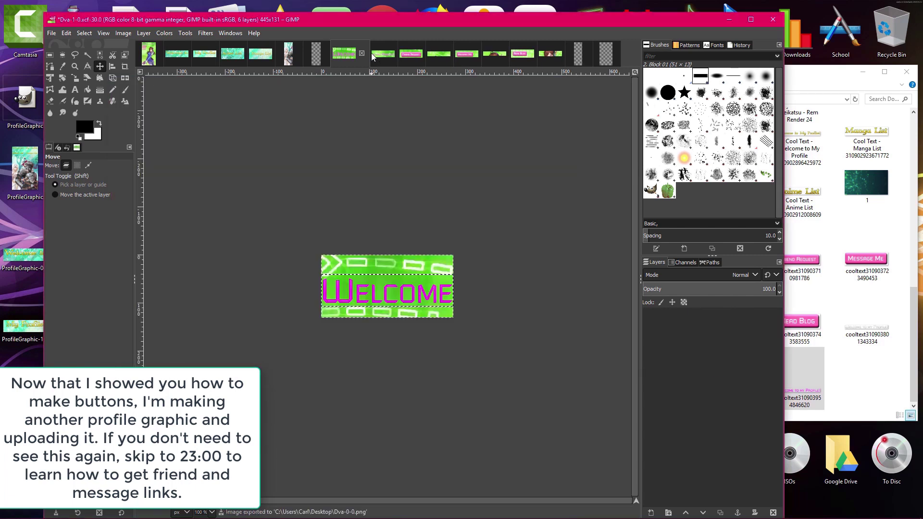
{"action": "left_click", "coordinate": [51, 33]}
{"action": "left_click", "coordinate": [90, 182]}
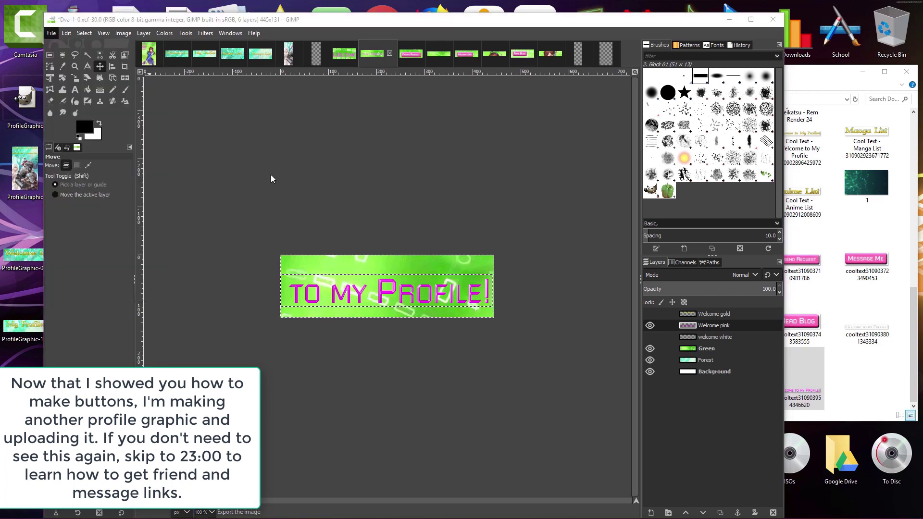
Export the "to my Profile!" slice as Dva-1-0.png and the Friend Request slice as Dva-0-1.png to the Desktop
{"action": "left_click", "coordinate": [491, 423]}
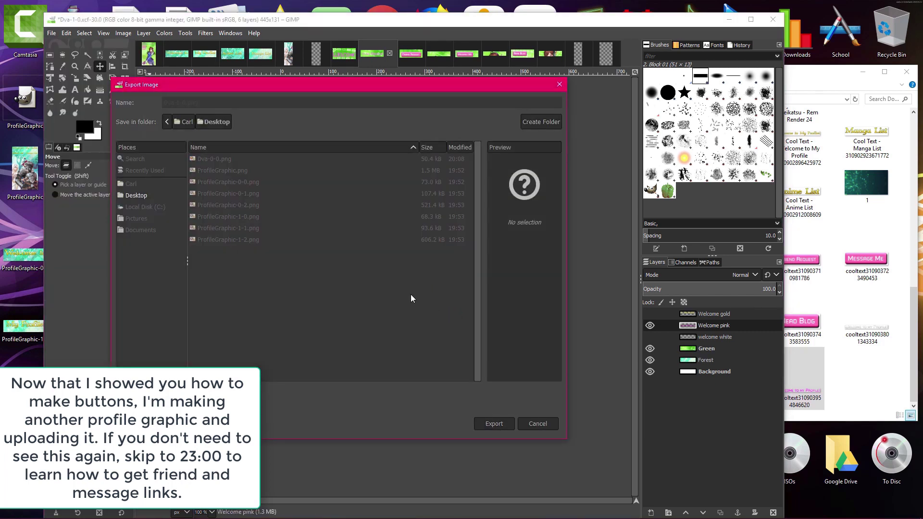
{"action": "left_click", "coordinate": [454, 351]}
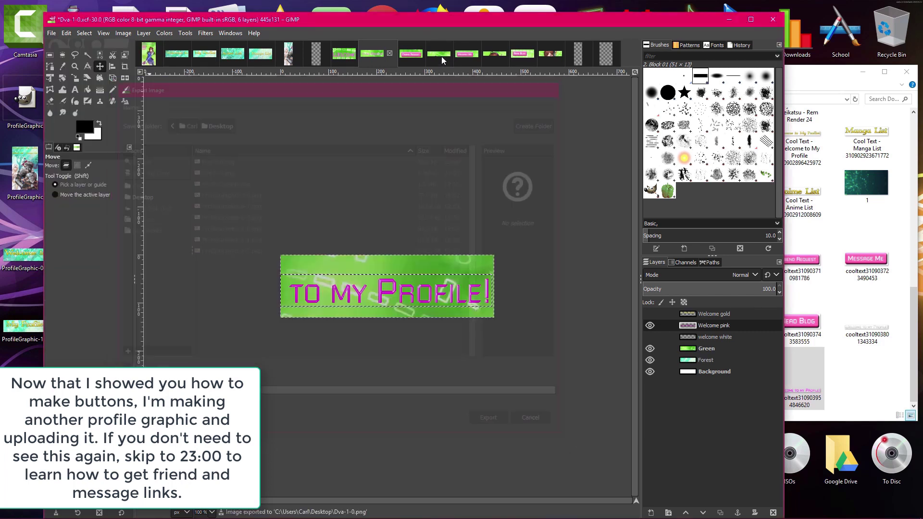
{"action": "key", "text": "ctrl+Page_Down"}
{"action": "left_click", "coordinate": [52, 33]}
{"action": "left_click", "coordinate": [72, 194]}
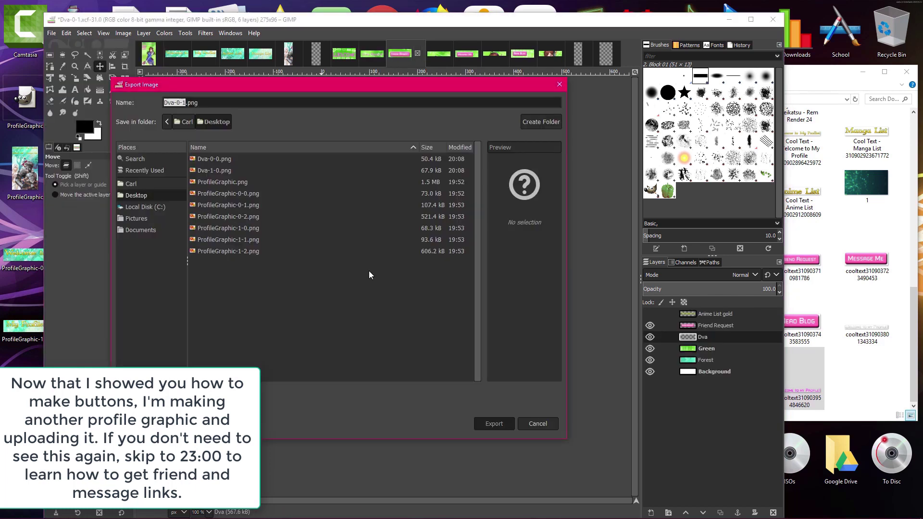
{"action": "left_click", "coordinate": [491, 423]}
{"action": "left_click", "coordinate": [462, 351]}
Export the 445x96 slice beside Friend Request as Dva-1-1.png to the Desktop with the default PNG options
{"action": "left_click", "coordinate": [433, 54]}
{"action": "left_click", "coordinate": [52, 32]}
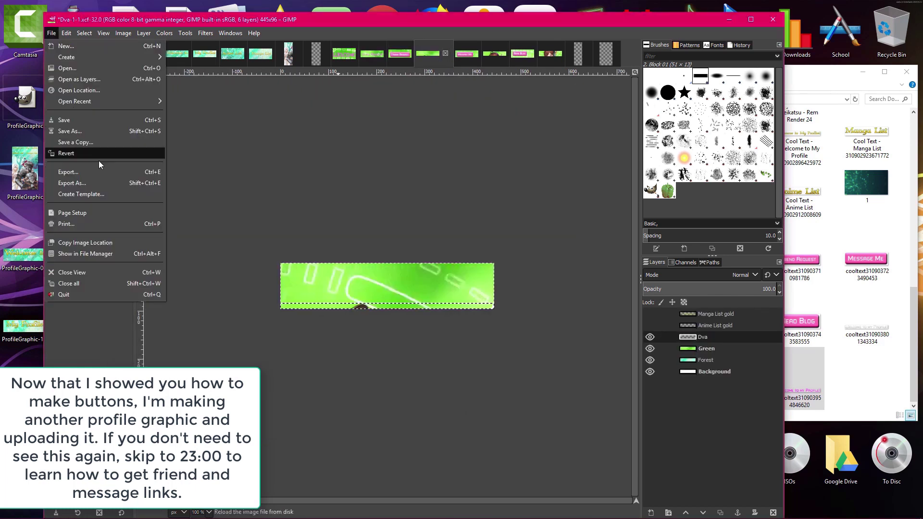
{"action": "left_click", "coordinate": [77, 194]}
{"action": "key", "text": "Return"}
{"action": "key", "text": "Return"}
Export the Message Me button slice as Dva-0-2.png to the Desktop with the default PNG options
{"action": "left_click", "coordinate": [454, 54]}
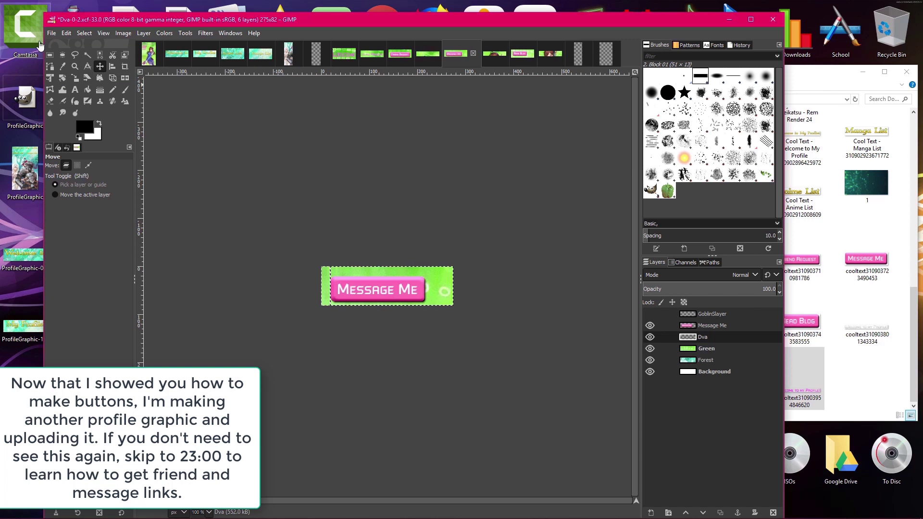
{"action": "left_click", "coordinate": [52, 33]}
{"action": "left_click", "coordinate": [77, 194]}
{"action": "key", "text": "Return"}
{"action": "key", "text": "Return"}
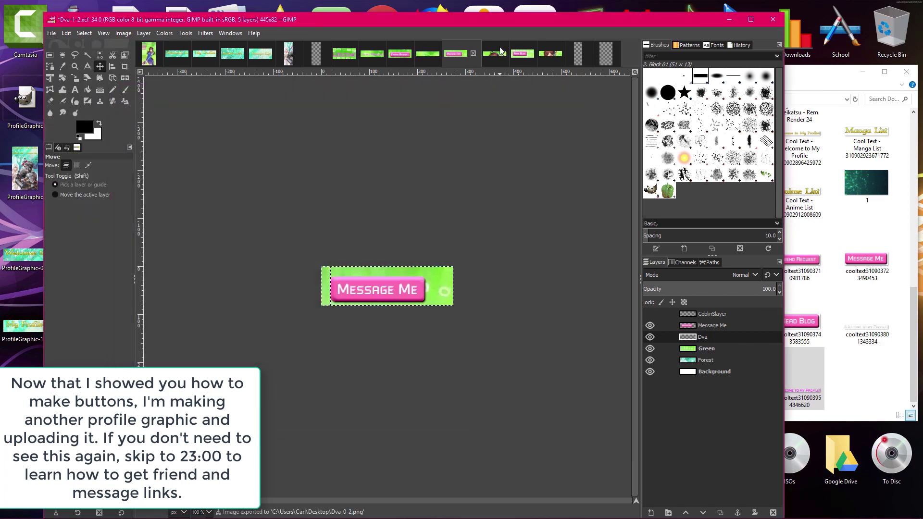
Export the 445x82 slice with the top of the character's hair as Dva-1-2.png to the Desktop
{"action": "left_click", "coordinate": [495, 54]}
{"action": "left_click", "coordinate": [51, 33]}
{"action": "left_click", "coordinate": [80, 172]}
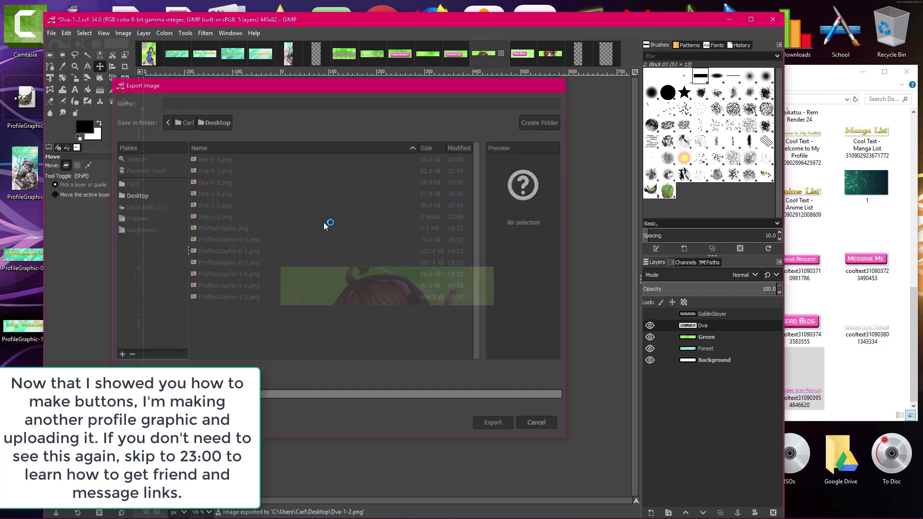
{"action": "key", "text": "Return"}
{"action": "key", "text": "Return"}
Export the Read Blog button slice as Dva-0-3.png to the Desktop with the default PNG options
{"action": "left_click", "coordinate": [522, 54]}
{"action": "left_click", "coordinate": [51, 33]}
{"action": "left_click", "coordinate": [68, 172]}
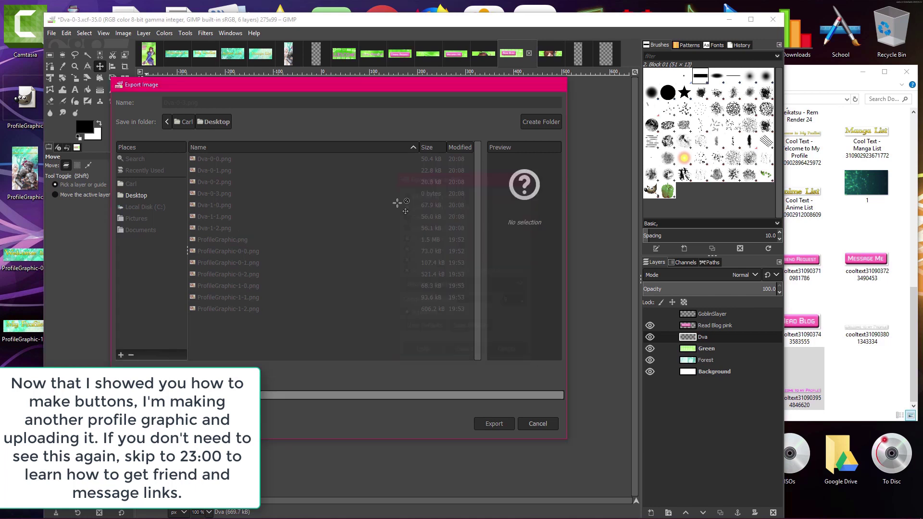
{"action": "key", "text": "Return"}
{"action": "key", "text": "Return"}
Export the 445x99 slice with the character's face as Dva-1-3.png to the Desktop
{"action": "left_click", "coordinate": [550, 54]}
{"action": "key", "text": "ctrl+e"}
{"action": "key", "text": "Return"}
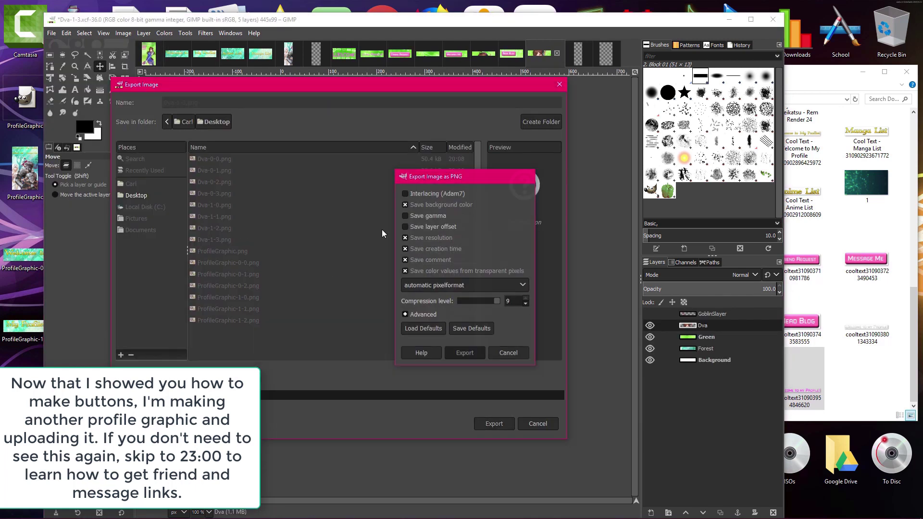
{"action": "key", "text": "Return"}
Export the tall 275x792 slice as Dva-0-4.png to the Desktop with the default PNG options
{"action": "left_click", "coordinate": [149, 53]}
{"action": "left_click", "coordinate": [52, 33]}
{"action": "left_click", "coordinate": [94, 177]}
{"action": "key", "text": "Return"}
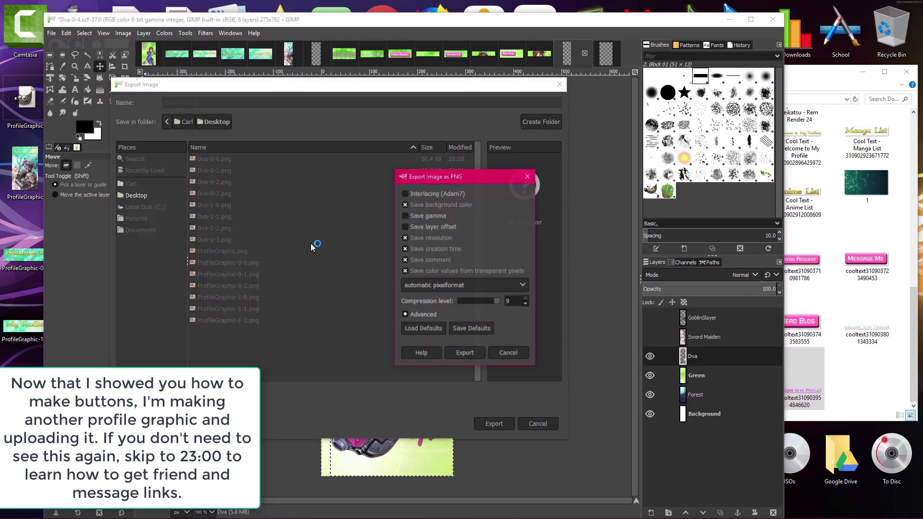
{"action": "key", "text": "Return"}
Export the tall 445x792 slice with the character's body as Dva-1-4.png to the Desktop
{"action": "left_click", "coordinate": [149, 53]}
{"action": "left_click", "coordinate": [51, 33]}
{"action": "left_click", "coordinate": [95, 177]}
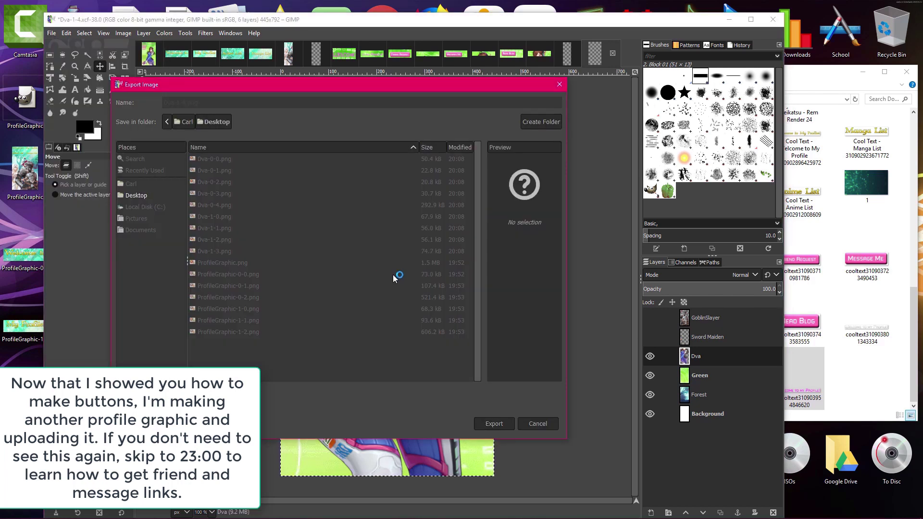
{"action": "key", "text": "Return"}
Create a desktop folder named "Dva Graphic" and move the Dva graphic files into it
{"action": "left_click", "coordinate": [729, 19]}
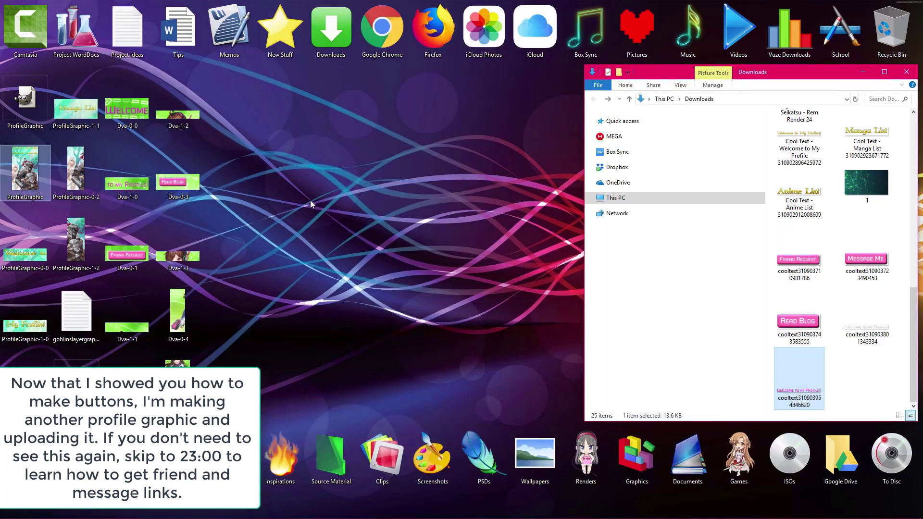
{"action": "right_click", "coordinate": [295, 197]}
{"action": "mouse_move", "coordinate": [317, 284]}
{"action": "left_click", "coordinate": [408, 285]}
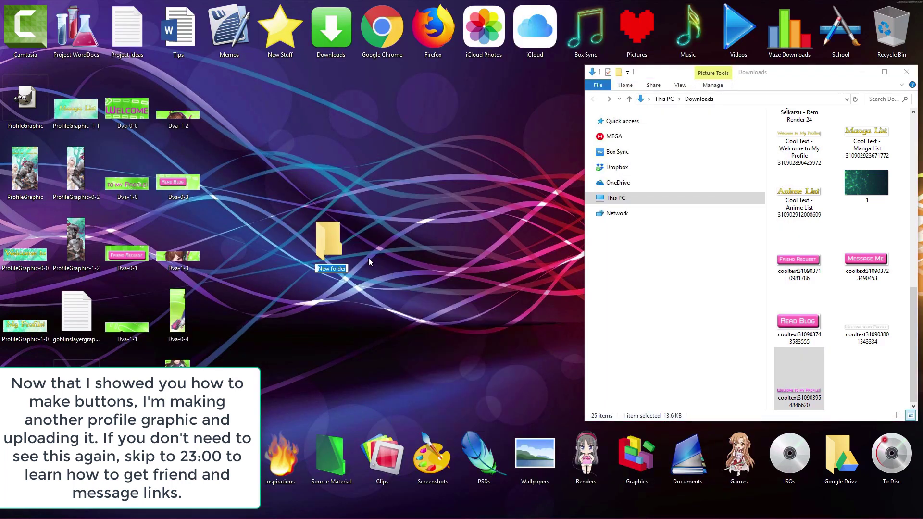
{"action": "type", "text": "Dva Graphic"}
{"action": "key", "text": "Return"}
{"action": "left_click_drag", "start_coordinate": [205, 415], "coordinate": [330, 240]}
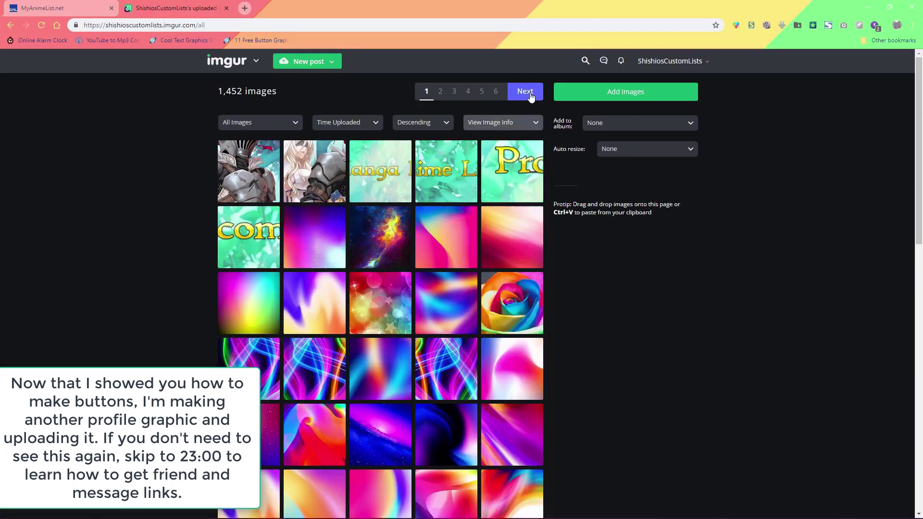
Upload the slices Dva-0-0 through Dva-1-4 from the Dva Graphic desktop folder to the Imgur account
{"action": "left_click", "coordinate": [573, 95]}
{"action": "left_click", "coordinate": [424, 281]}
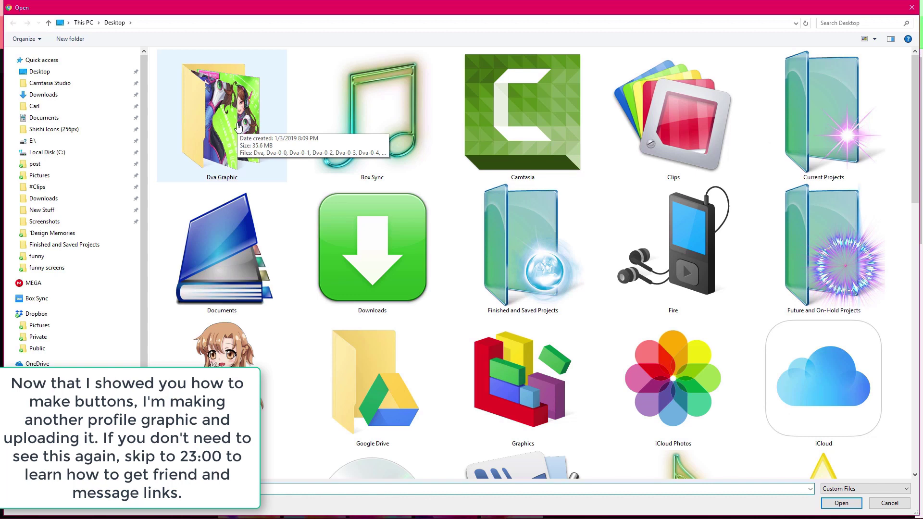
{"action": "double_click", "coordinate": [237, 126]}
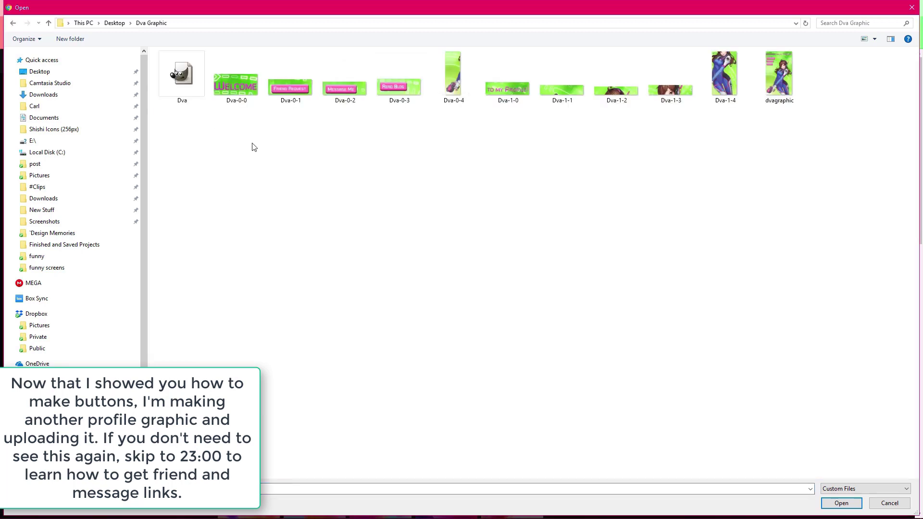
{"action": "left_click_drag", "start_coordinate": [235, 139], "coordinate": [751, 50]}
{"action": "left_click", "coordinate": [832, 504]}
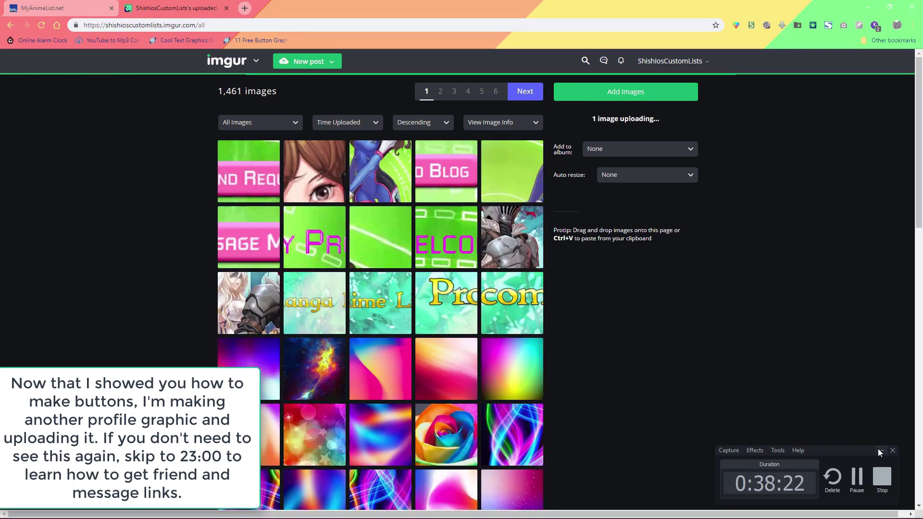
{"action": "left_click", "coordinate": [879, 450]}
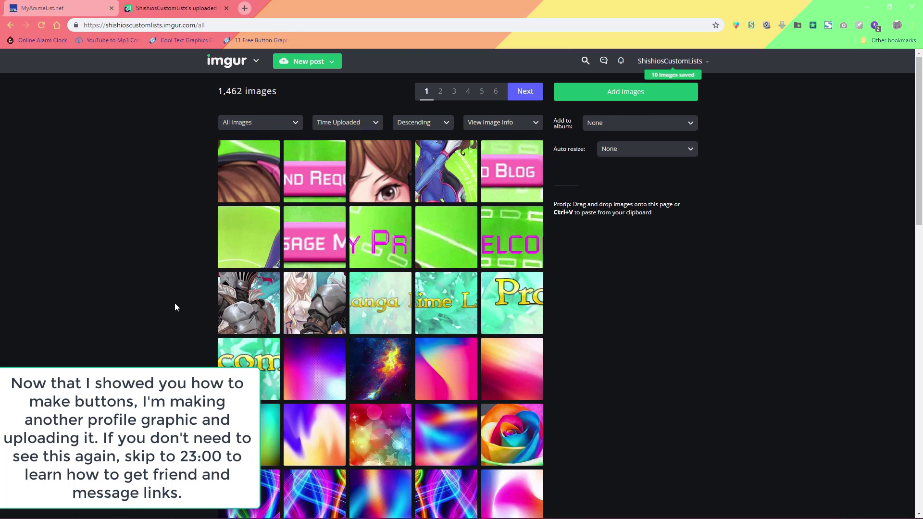
Open the uploaded Welcome image, Dva-0-0, on Imgur and copy its BBCode
{"action": "left_click", "coordinate": [501, 221]}
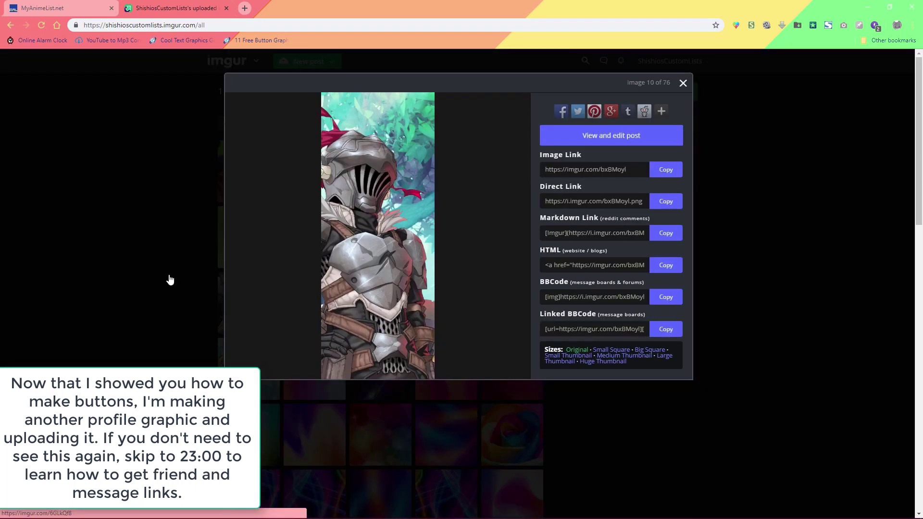
{"action": "left_click", "coordinate": [97, 267]}
{"action": "left_click", "coordinate": [500, 241]}
{"action": "left_click", "coordinate": [591, 297]}
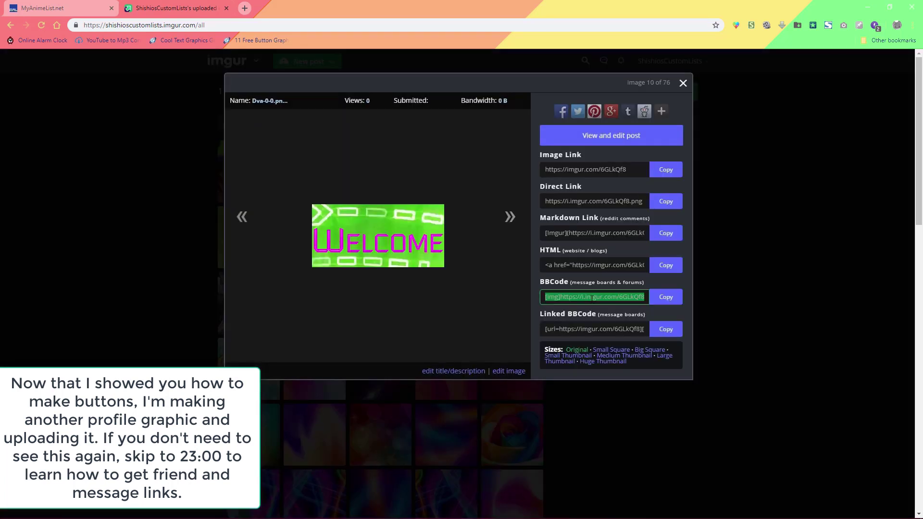
{"action": "left_click", "coordinate": [671, 301]}
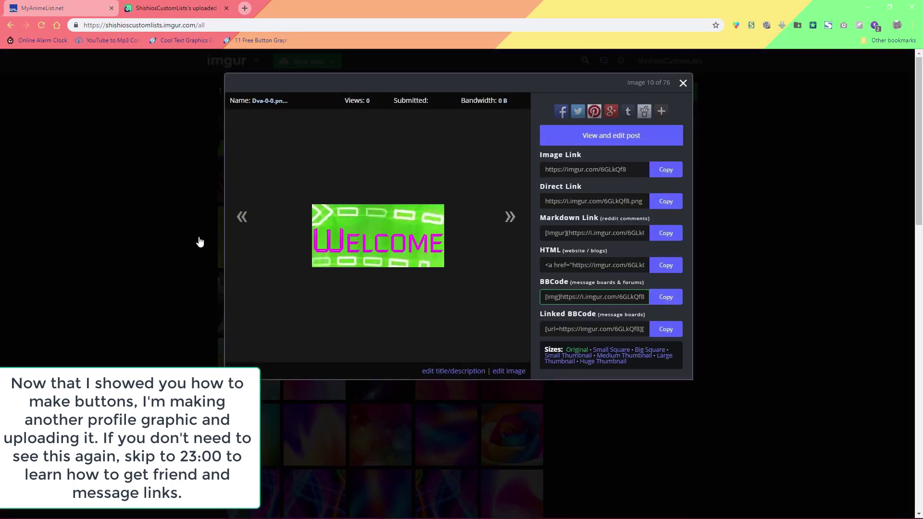
Replace the About Me code on the MyAnimeList profile with the Welcome image's BBCode and enlarge the text box
{"action": "left_click", "coordinate": [59, 13]}
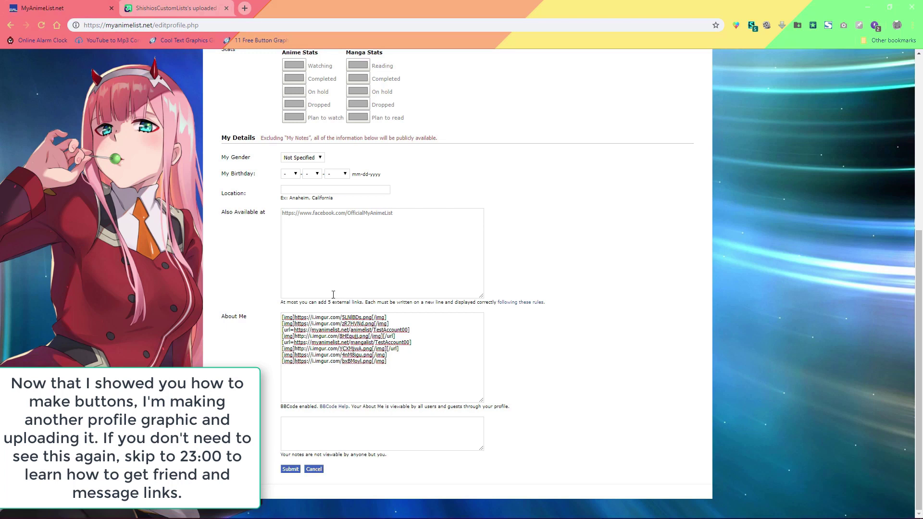
{"action": "left_click_drag", "start_coordinate": [396, 370], "coordinate": [215, 290]}
{"action": "key", "text": "BackSpace"}
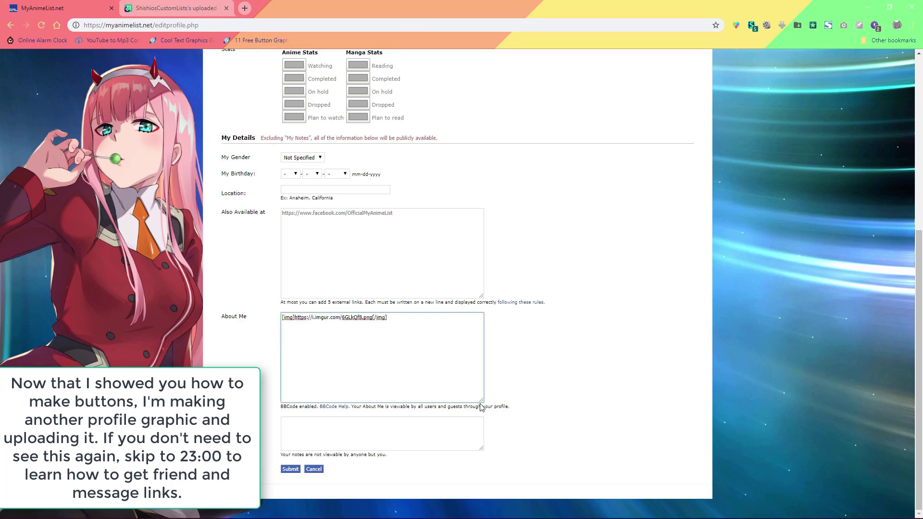
{"action": "left_click_drag", "start_coordinate": [483, 400], "coordinate": [692, 438]}
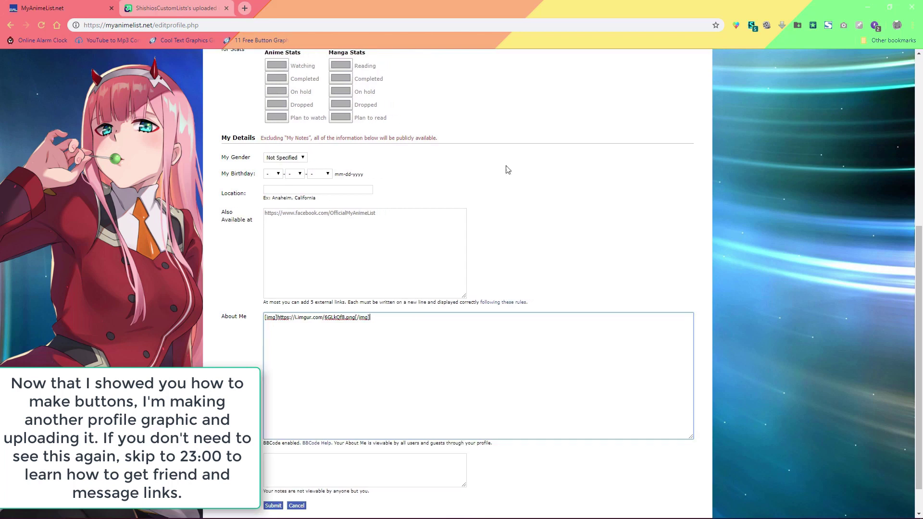
Copy the BBCode of the "to my Profile!" image from Imgur and paste it directly after the Welcome code in About Me
{"action": "left_click", "coordinate": [214, 8]}
{"action": "left_click", "coordinate": [113, 182]}
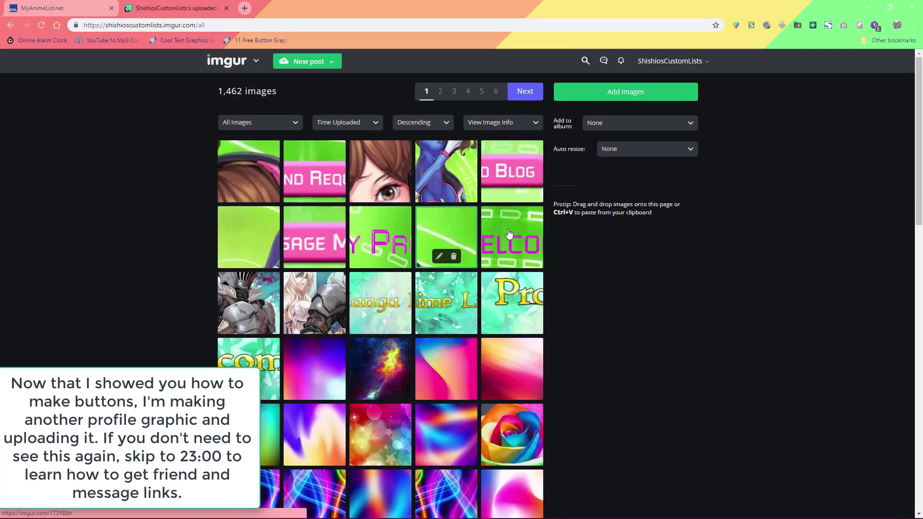
{"action": "left_click", "coordinate": [428, 219]}
{"action": "left_click", "coordinate": [130, 245]}
{"action": "left_click", "coordinate": [380, 228]}
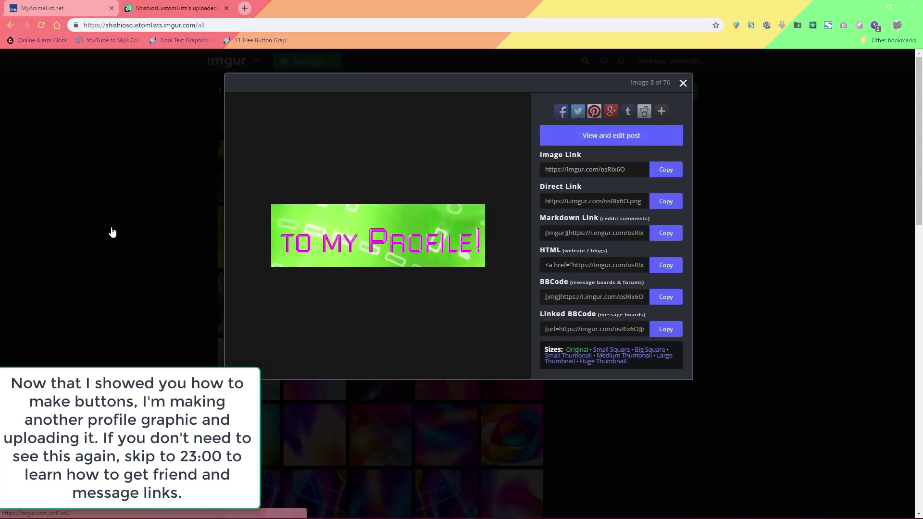
{"action": "left_click", "coordinate": [601, 297]}
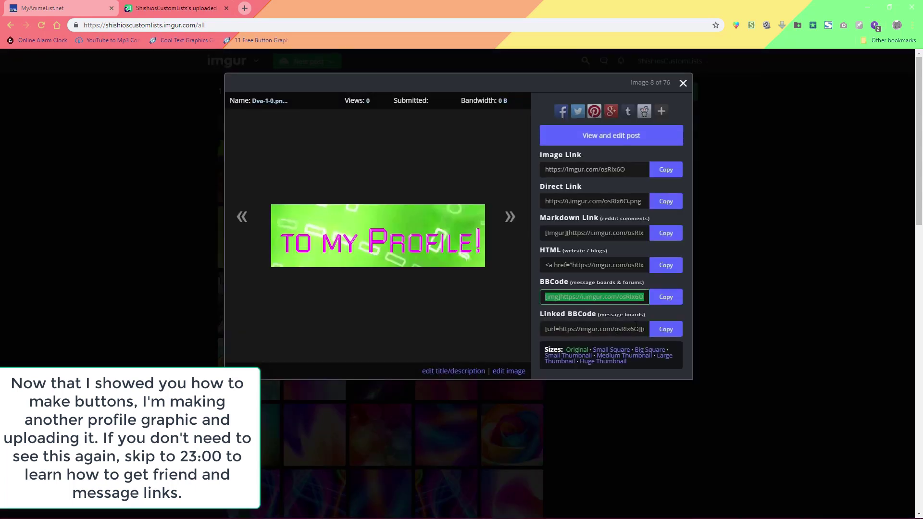
{"action": "left_click", "coordinate": [665, 297]}
{"action": "left_click", "coordinate": [48, 8]}
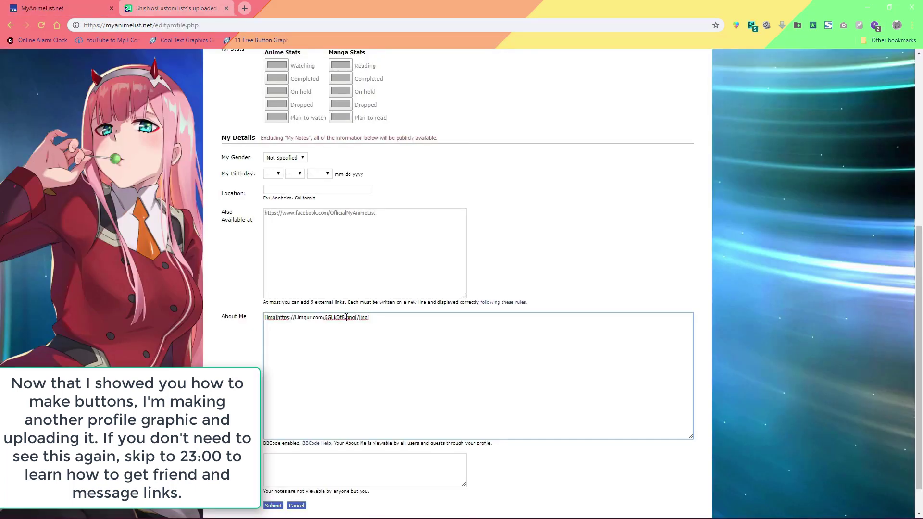
{"action": "left_click", "coordinate": [388, 341]}
{"action": "key", "text": "ctrl+v"}
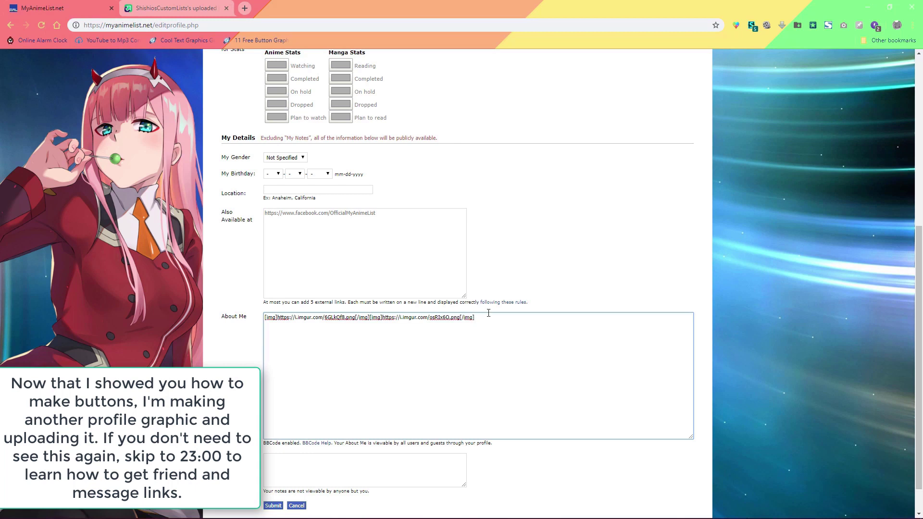
Copy the Friend Request image's Linked BBCode from Imgur and paste it on a new line in About Me
{"action": "key", "text": "ctrl+Tab"}
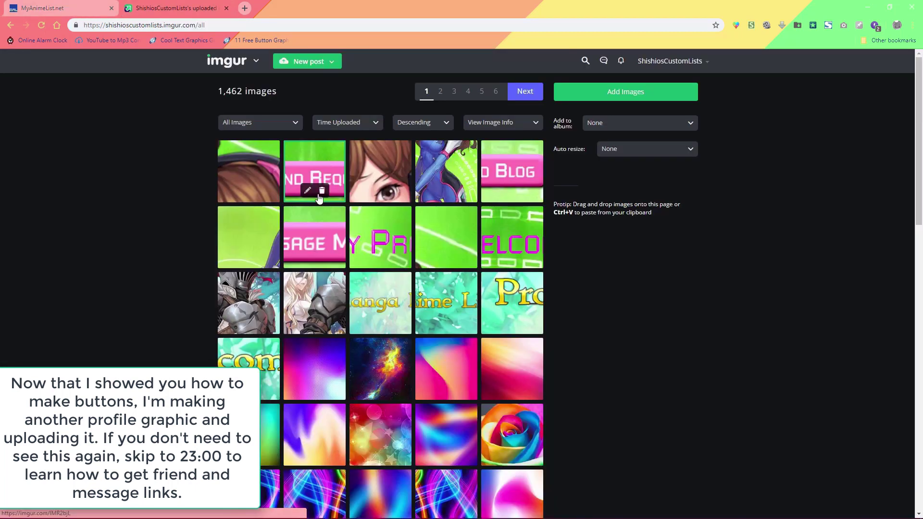
{"action": "left_click", "coordinate": [325, 166]}
{"action": "left_click", "coordinate": [666, 298]}
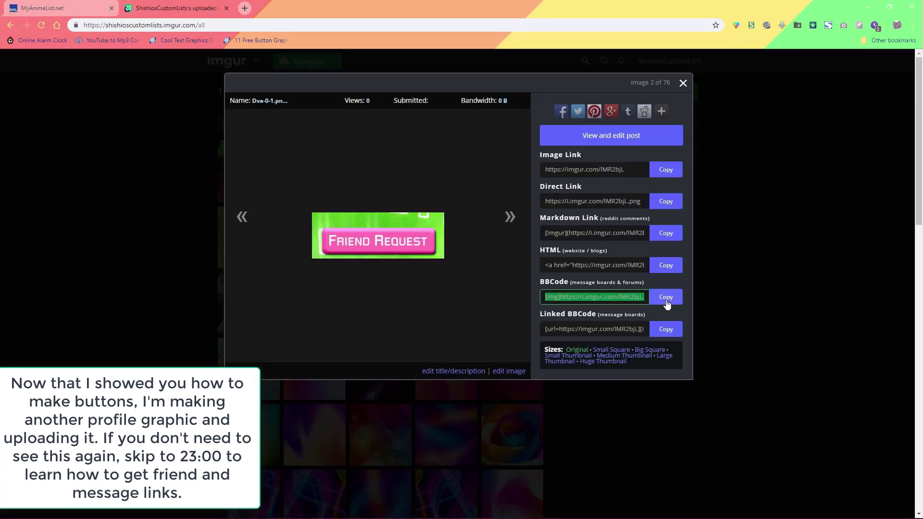
{"action": "left_click", "coordinate": [666, 329]}
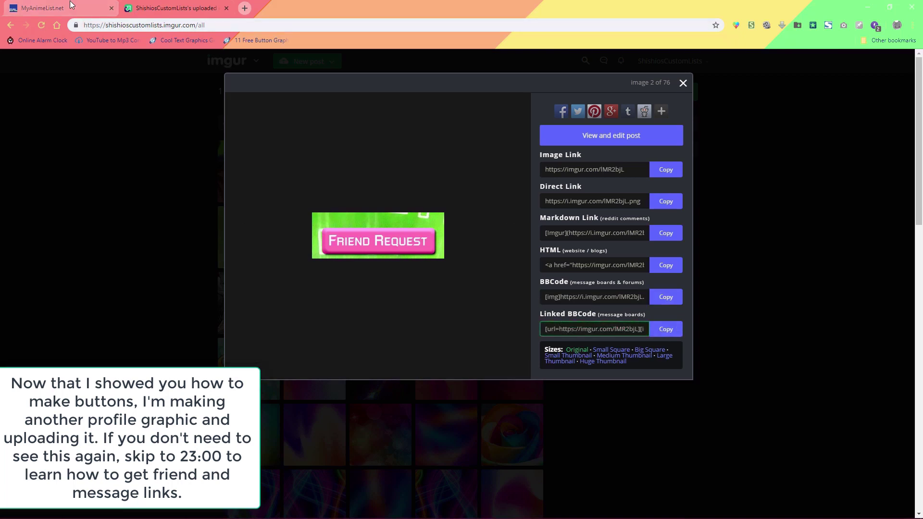
{"action": "key", "text": "ctrl+Tab"}
{"action": "key", "text": "ctrl+v"}
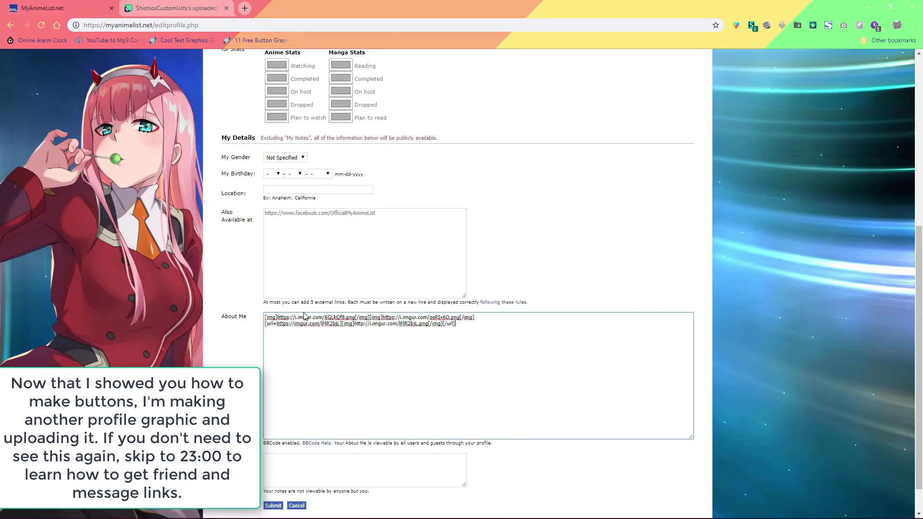
Copy the BBCode of the Dva-1-1 image from Imgur and paste it directly after the Friend Request code in About Me
{"action": "left_click", "coordinate": [169, 6]}
{"action": "key", "text": "alt+Tab"}
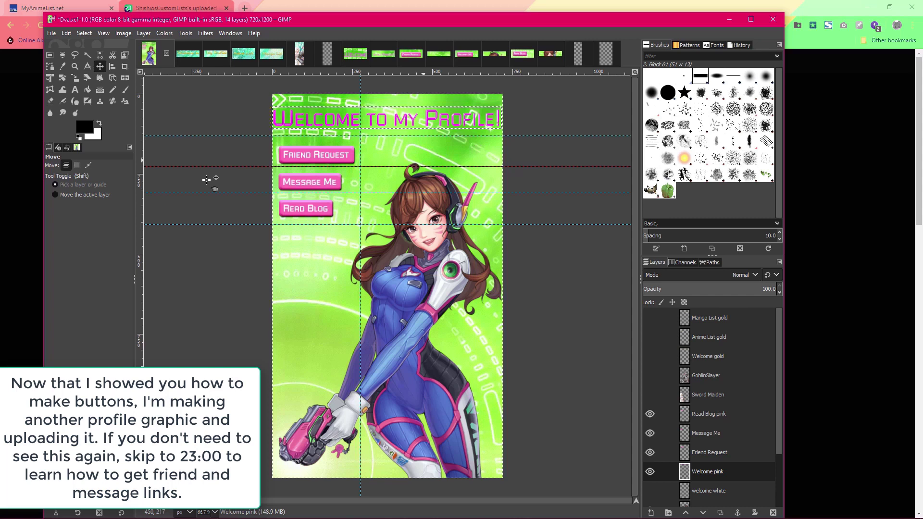
{"action": "key", "text": "alt+Tab"}
{"action": "key", "text": "Escape"}
{"action": "left_click", "coordinate": [411, 231]}
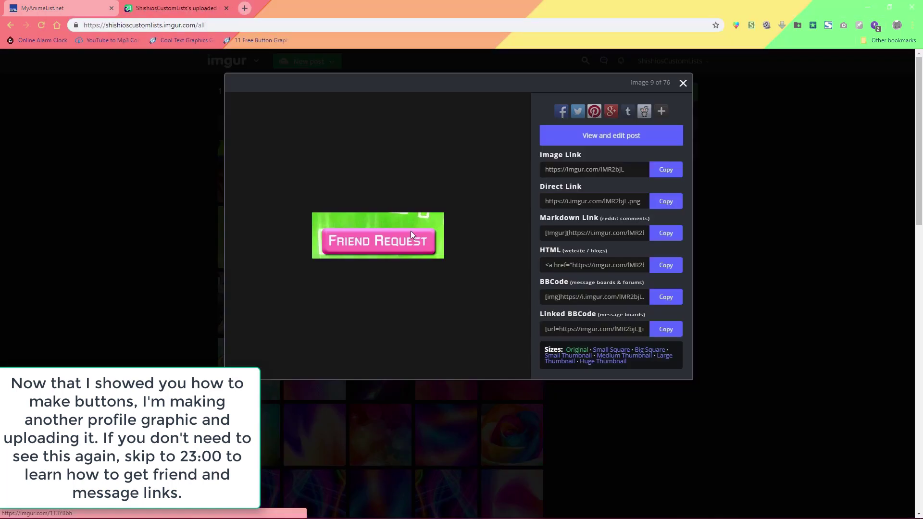
{"action": "left_click", "coordinate": [666, 296]}
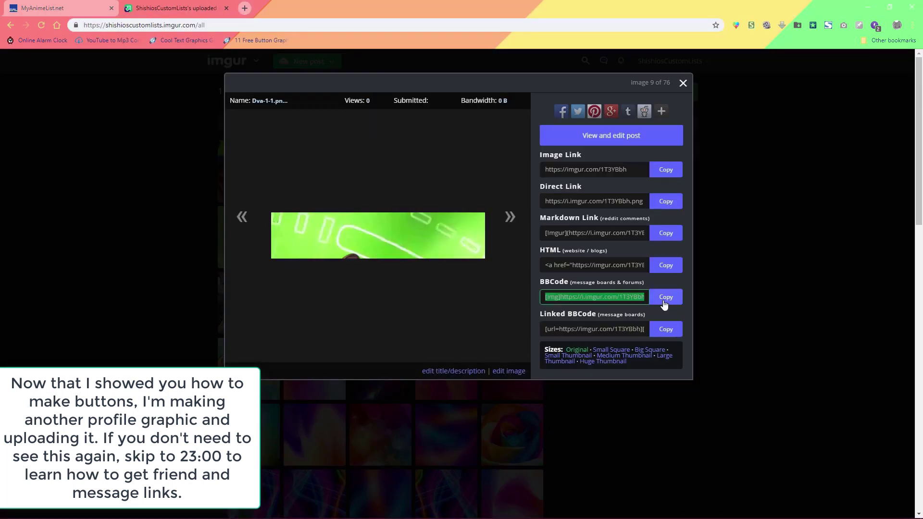
{"action": "key", "text": "ctrl+Tab"}
{"action": "key", "text": "ctrl+v"}
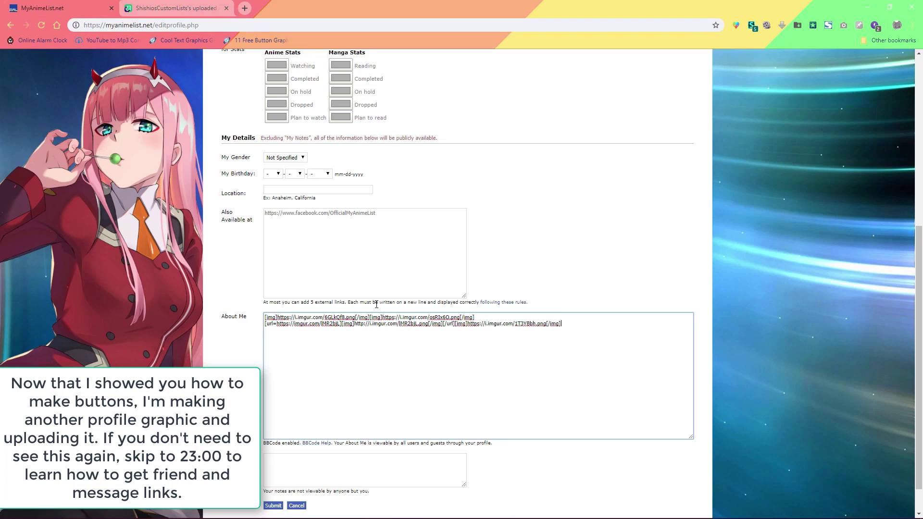
Copy the Message Me image's Linked BBCode from Imgur and paste it on a new line in About Me
{"action": "key", "text": "ctrl+Tab"}
{"action": "key", "text": "Left"}
{"action": "left_click", "coordinate": [670, 330]}
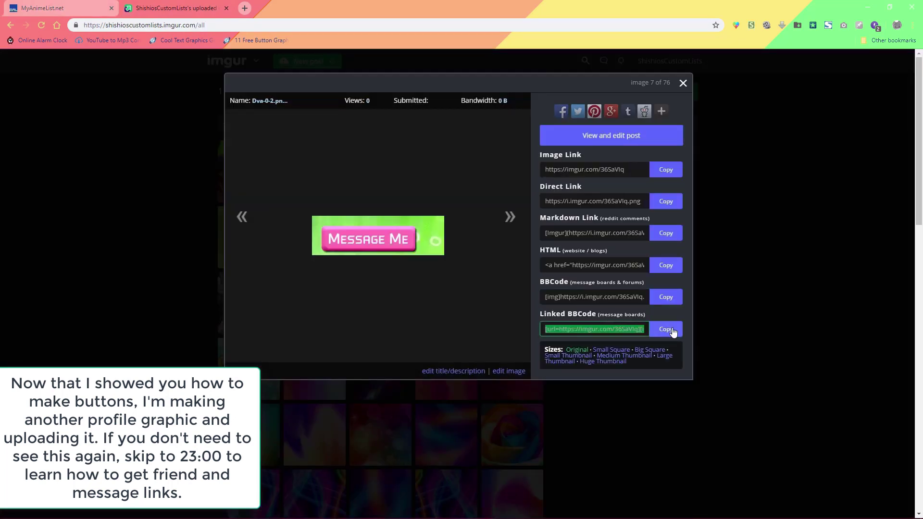
{"action": "key", "text": "ctrl+Tab"}
{"action": "key", "text": "ctrl+v"}
Copy the BBCode of the Dva-1-2 image from Imgur and paste it directly after the Message Me code in About Me
{"action": "key", "text": "ctrl+Tab"}
{"action": "key", "text": "Escape"}
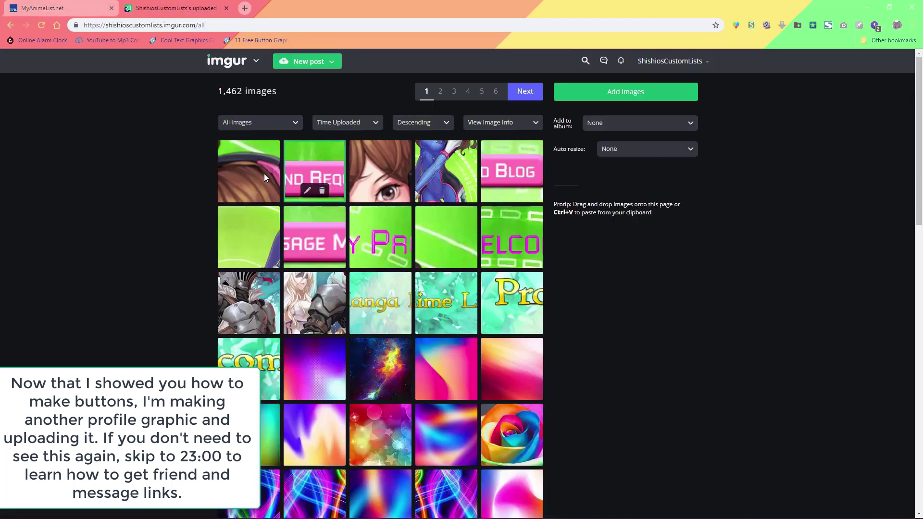
{"action": "left_click", "coordinate": [264, 175]}
{"action": "left_click", "coordinate": [665, 298]}
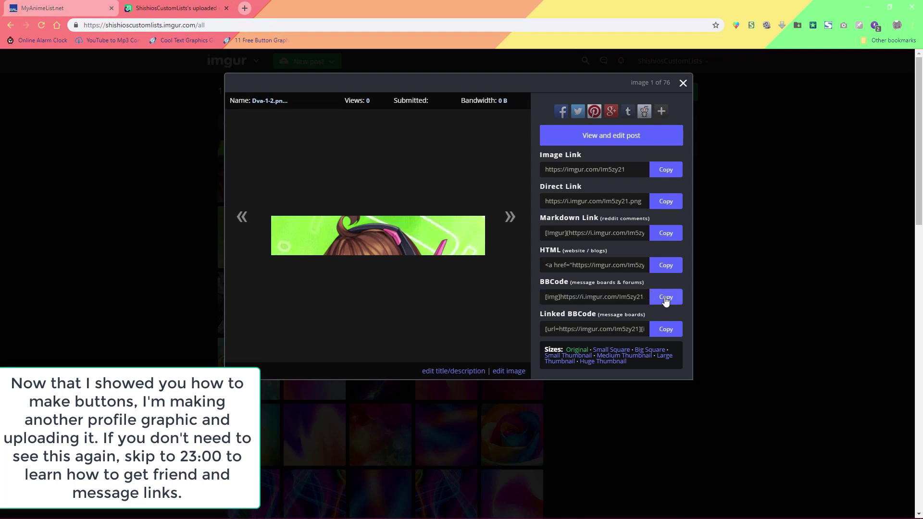
{"action": "key", "text": "ctrl+Tab"}
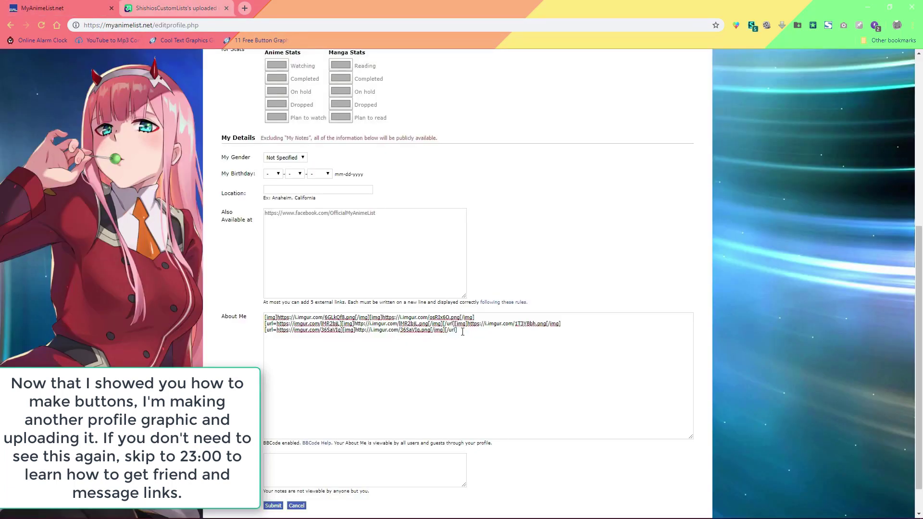
{"action": "left_click", "coordinate": [462, 331]}
{"action": "key", "text": "ctrl+v"}
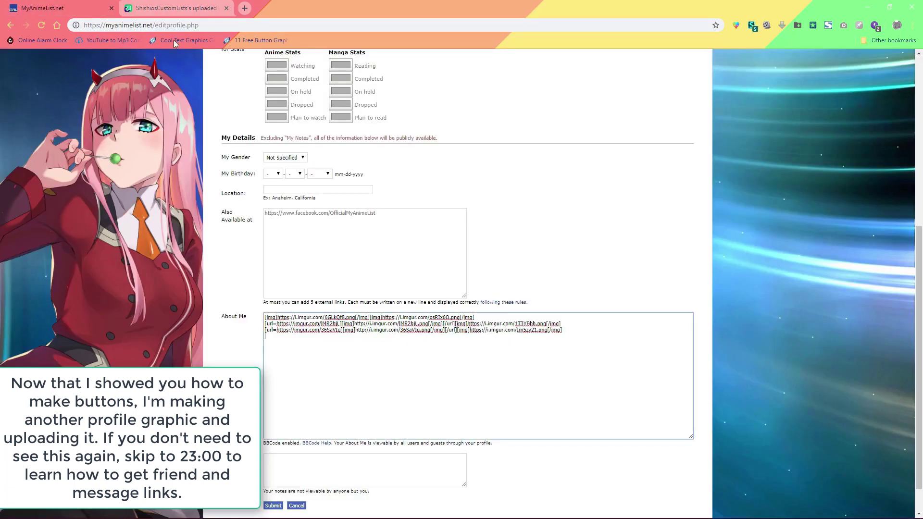
Copy the Read Blog image's Linked BBCode from Imgur and paste it on a new line in About Me
{"action": "left_click", "coordinate": [172, 9]}
{"action": "left_click", "coordinate": [117, 97]}
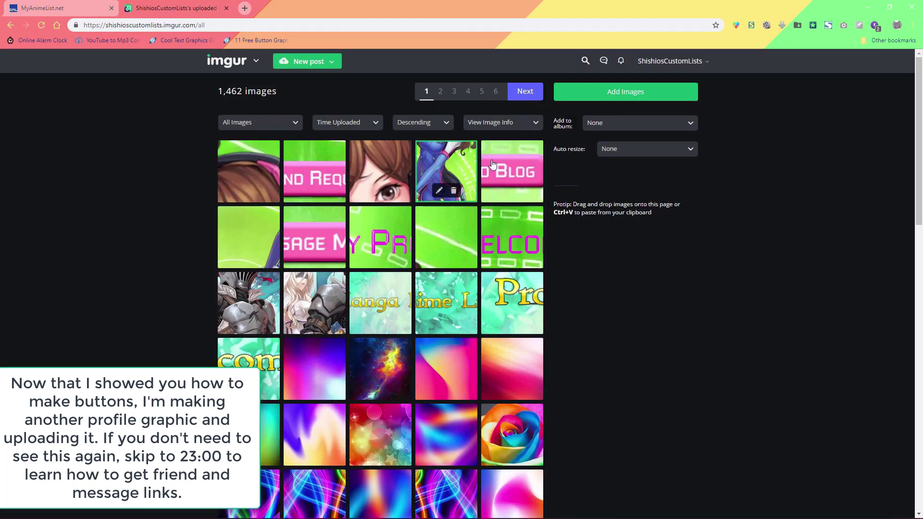
{"action": "left_click", "coordinate": [492, 165]}
{"action": "left_click", "coordinate": [666, 329]}
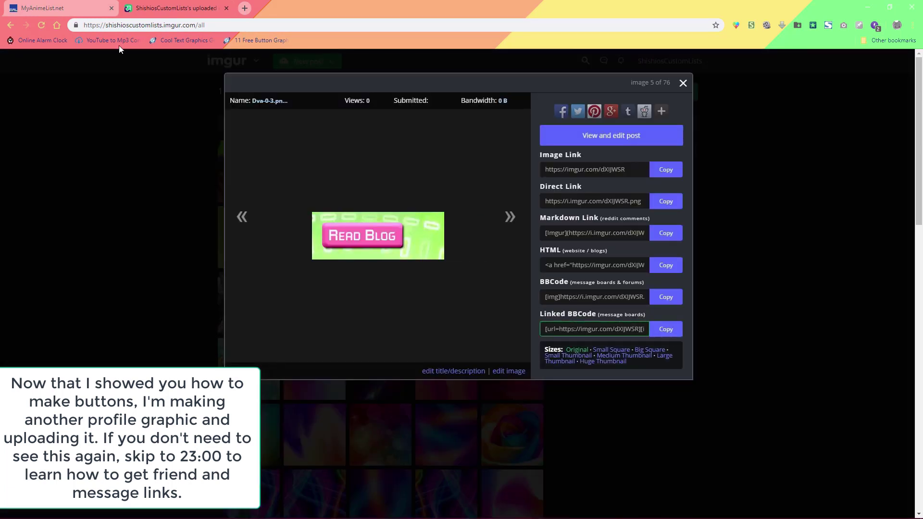
{"action": "left_click", "coordinate": [73, 8]}
Copy the BBCode of the Dva-1-3 image from Imgur and paste it directly after the Read Blog code in About Me
{"action": "left_click", "coordinate": [152, 6]}
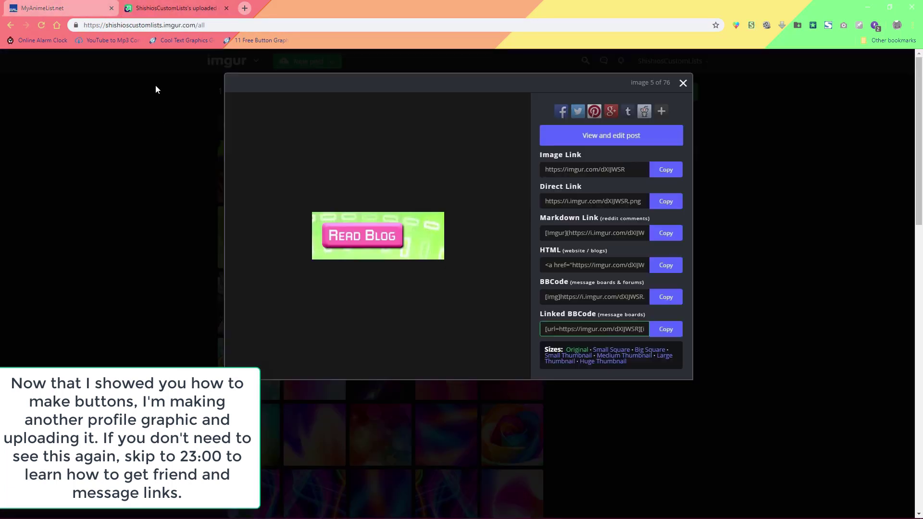
{"action": "left_click", "coordinate": [155, 90]}
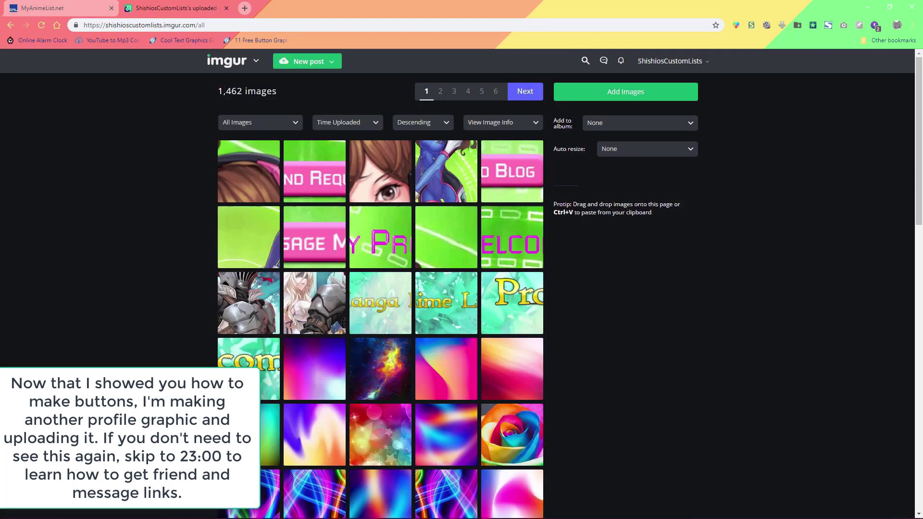
{"action": "left_click", "coordinate": [374, 168]}
{"action": "left_click", "coordinate": [666, 296]}
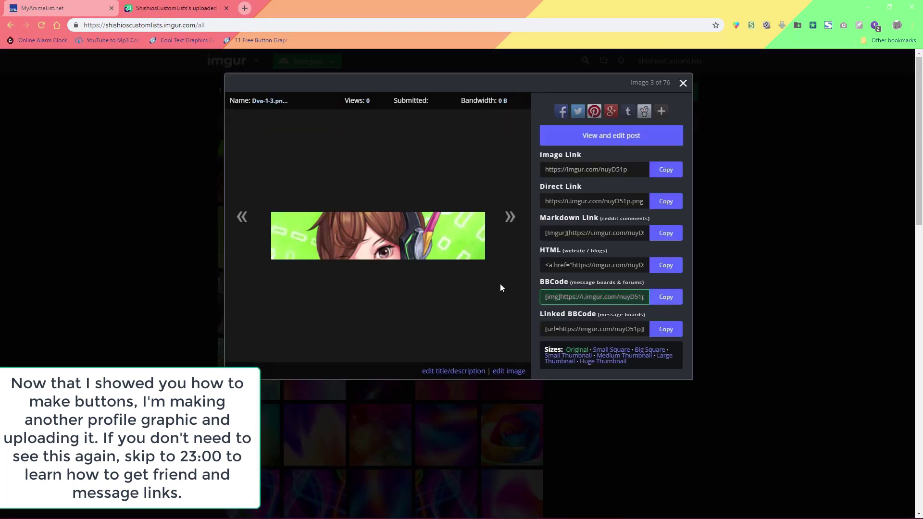
{"action": "left_click", "coordinate": [72, 8]}
{"action": "key", "text": "ctrl+v"}
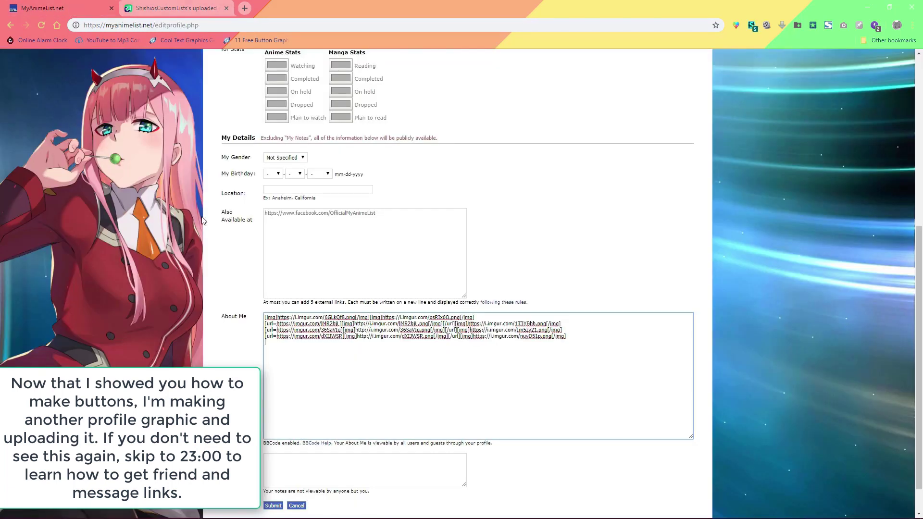
Copy the BBCode of the Dva-0-4 image from Imgur and paste it on a new line in About Me
{"action": "left_click", "coordinate": [173, 8]}
{"action": "left_click", "coordinate": [41, 231]}
{"action": "left_click", "coordinate": [250, 240]}
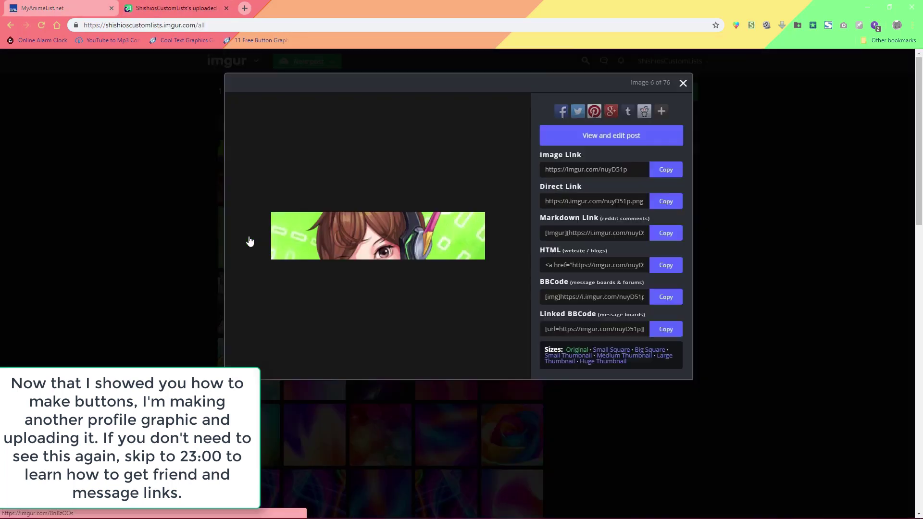
{"action": "left_click", "coordinate": [614, 297]}
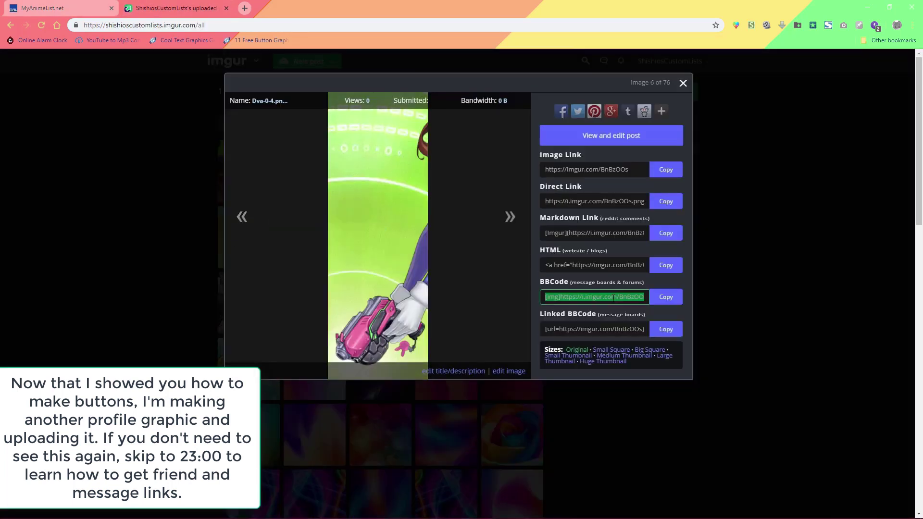
{"action": "left_click", "coordinate": [666, 296]}
{"action": "left_click", "coordinate": [57, 8]}
{"action": "key", "text": "ctrl+v"}
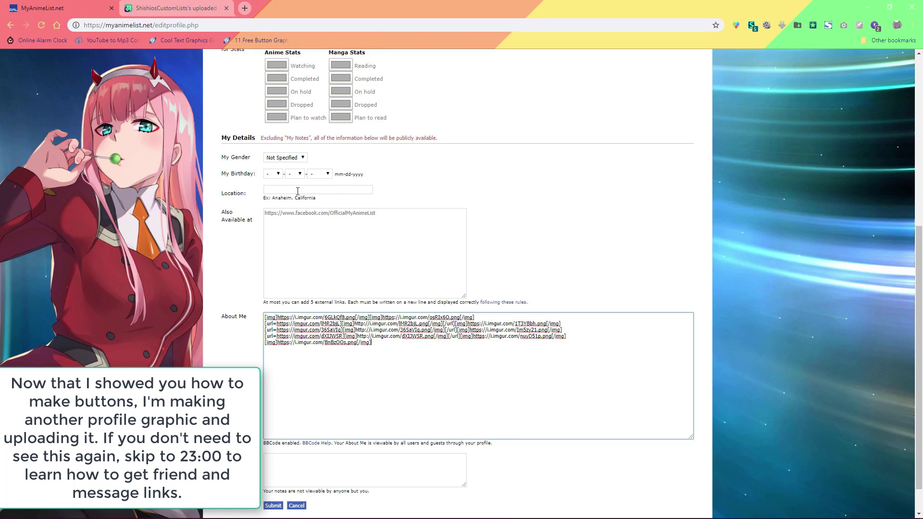
Copy the BBCode of the Dva-1-4 image from Imgur and paste it directly after the Dva-0-4 code in About Me
{"action": "left_click", "coordinate": [173, 8]}
{"action": "left_click", "coordinate": [162, 91]}
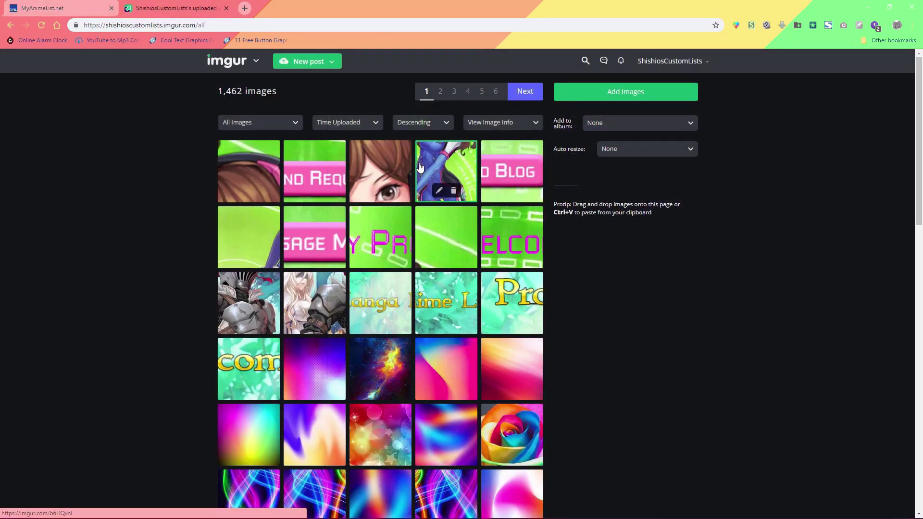
{"action": "left_click", "coordinate": [425, 168]}
{"action": "left_click", "coordinate": [666, 296]}
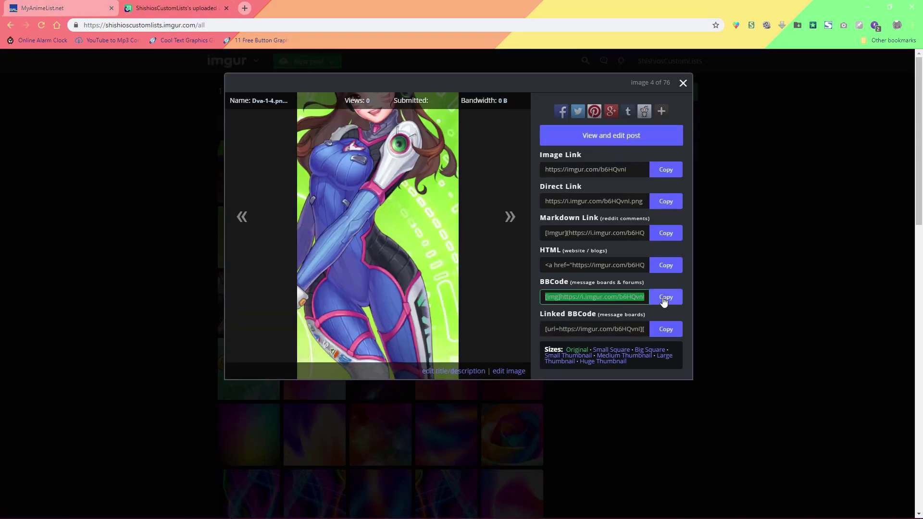
{"action": "key", "text": "ctrl+shift+Tab"}
{"action": "key", "text": "ctrl+v"}
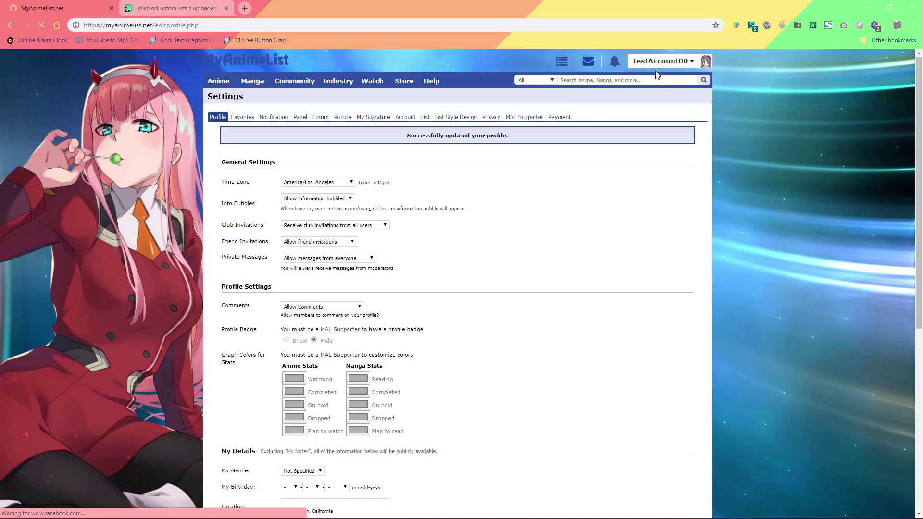
Open the MyAnimeList profile page and check how the assembled Dva graphic and its three buttons line up
{"action": "left_click", "coordinate": [662, 61]}
{"action": "left_click", "coordinate": [646, 77]}
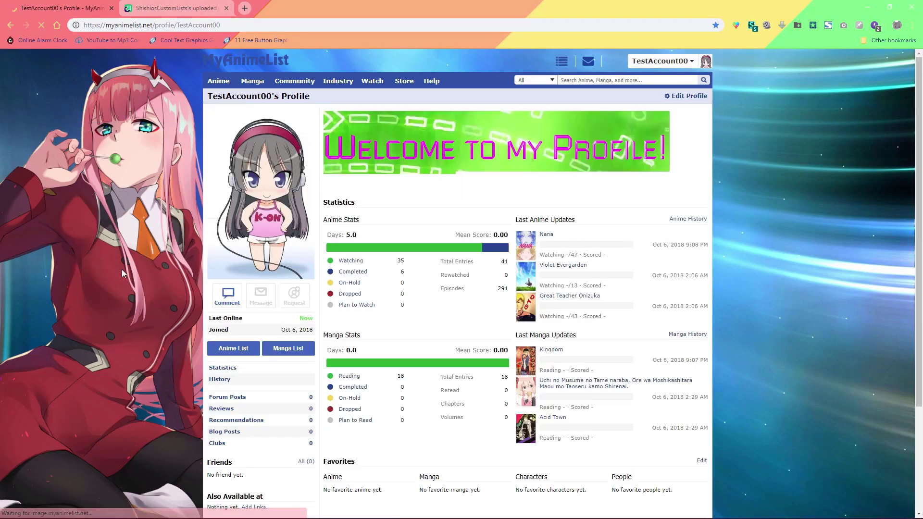
{"action": "scroll", "coordinate": [154, 211], "scroll_direction": "down", "scroll_amount": 4}
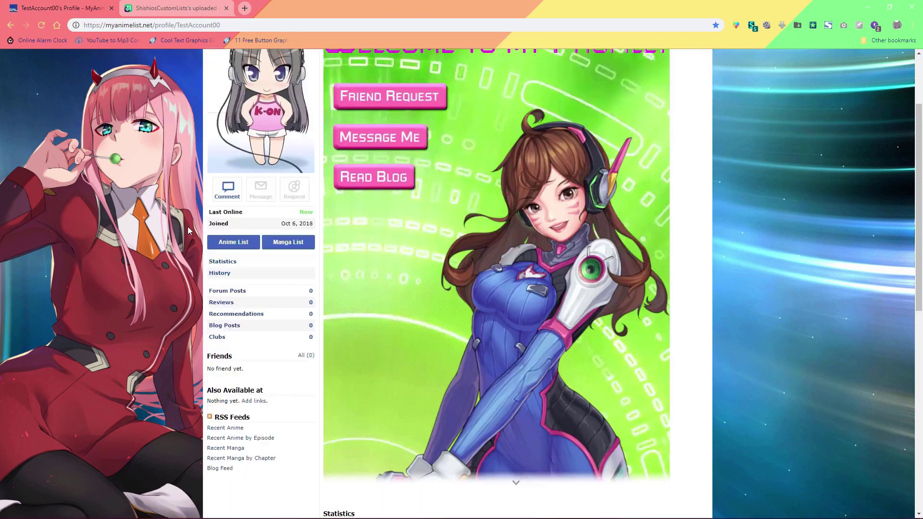
{"action": "scroll", "coordinate": [187, 230], "scroll_direction": "up", "scroll_amount": 3}
{"action": "scroll", "coordinate": [188, 231], "scroll_direction": "up", "scroll_amount": 1}
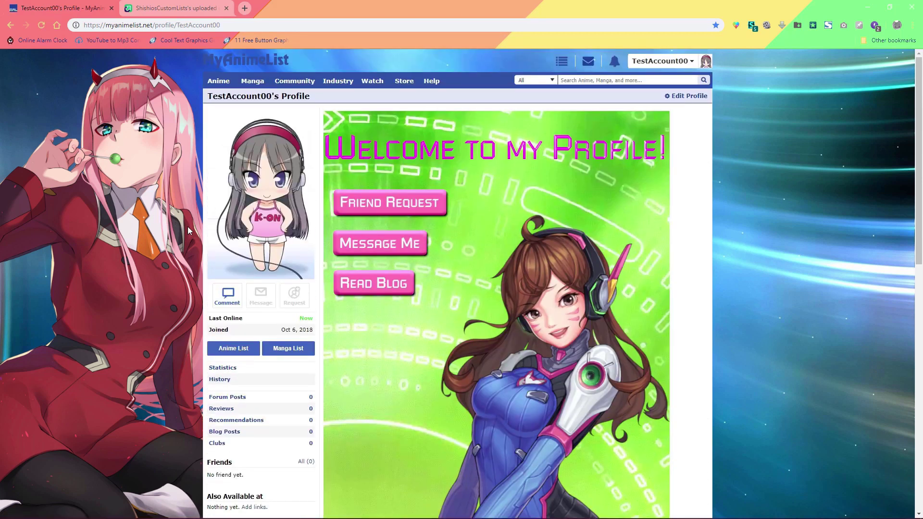
{"action": "scroll", "coordinate": [185, 230], "scroll_direction": "down", "scroll_amount": 2}
{"action": "scroll", "coordinate": [181, 232], "scroll_direction": "up", "scroll_amount": 2}
Reopen the profile for editing and enlarge the About Me box so each row of image codes fits on one line
{"action": "left_click", "coordinate": [688, 96]}
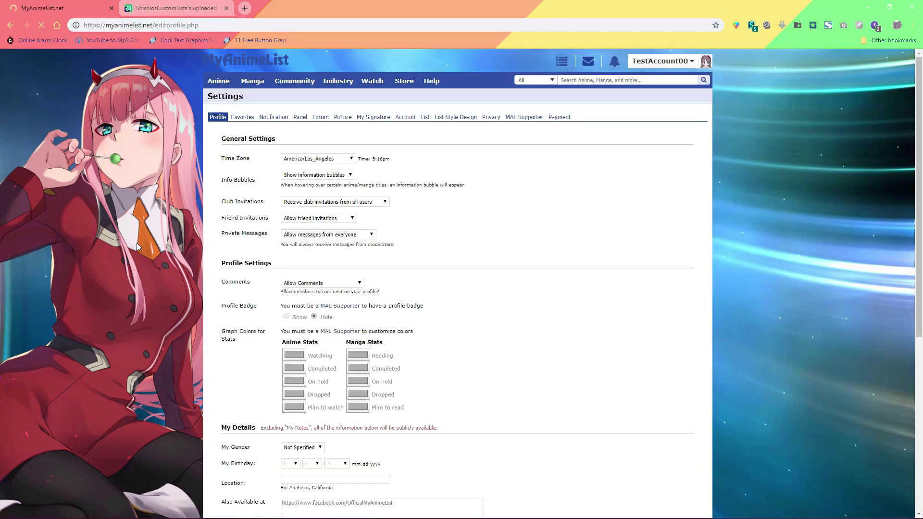
{"action": "scroll", "coordinate": [135, 244], "scroll_direction": "down", "scroll_amount": 5}
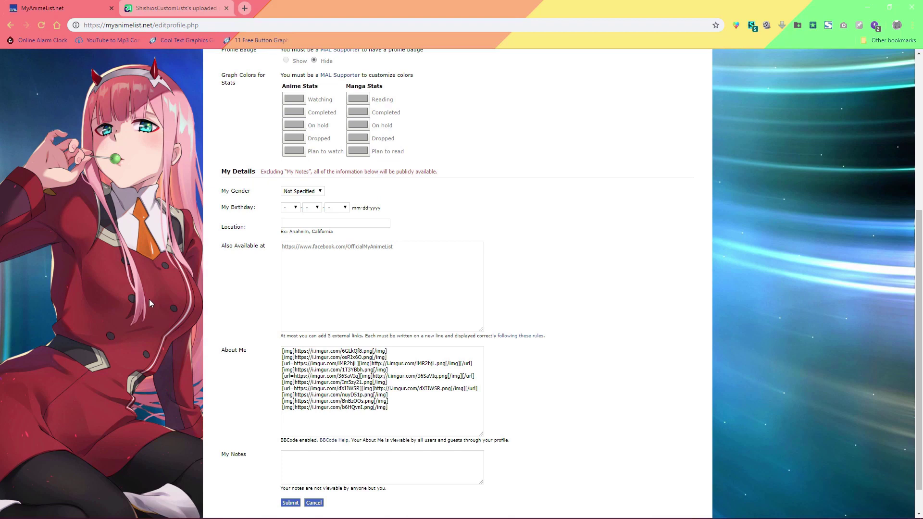
{"action": "left_click_drag", "start_coordinate": [481, 436], "coordinate": [673, 466]}
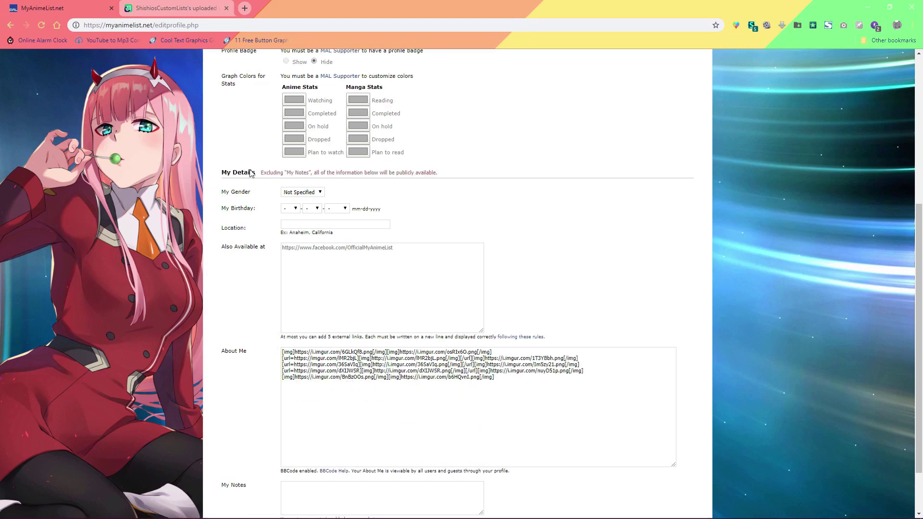
Copy the link address of the account's Blog Posts page and replace the Read Blog image's Imgur link with it in About Me
{"action": "scroll", "coordinate": [355, 124], "scroll_direction": "up", "scroll_amount": 5}
{"action": "left_click", "coordinate": [644, 64]}
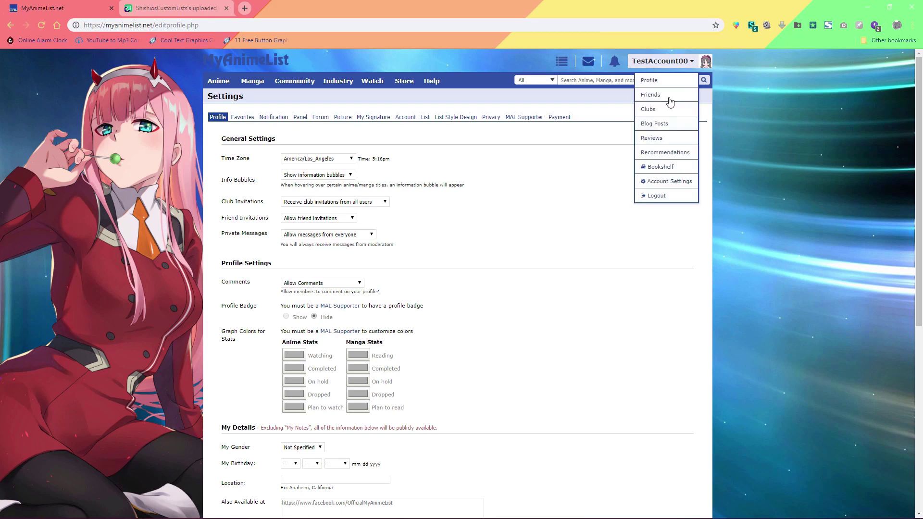
{"action": "right_click", "coordinate": [664, 129]}
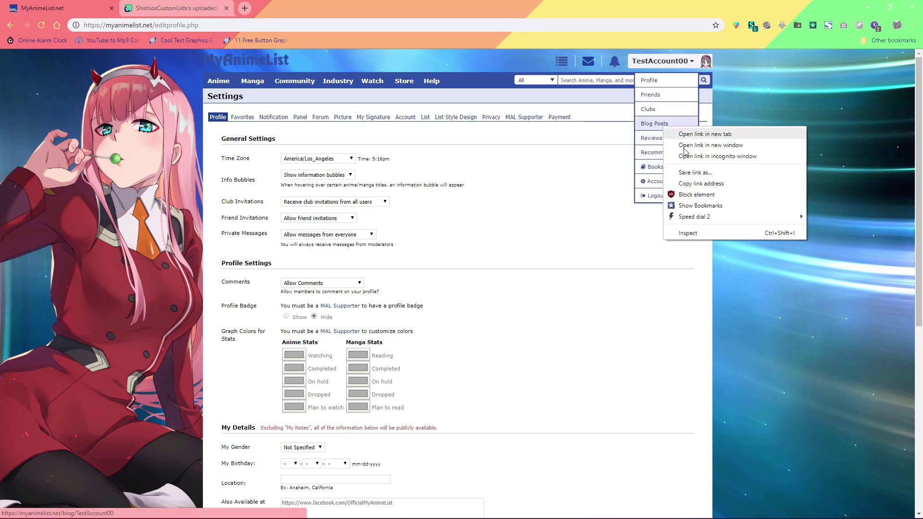
{"action": "left_click", "coordinate": [721, 183]}
{"action": "scroll", "coordinate": [475, 383], "scroll_direction": "down", "scroll_amount": 6}
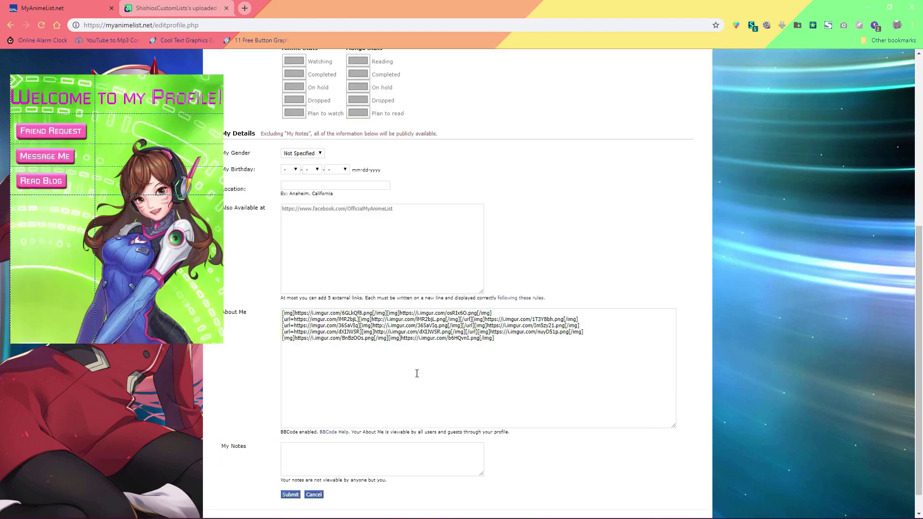
{"action": "left_click_drag", "start_coordinate": [361, 306], "coordinate": [339, 306]}
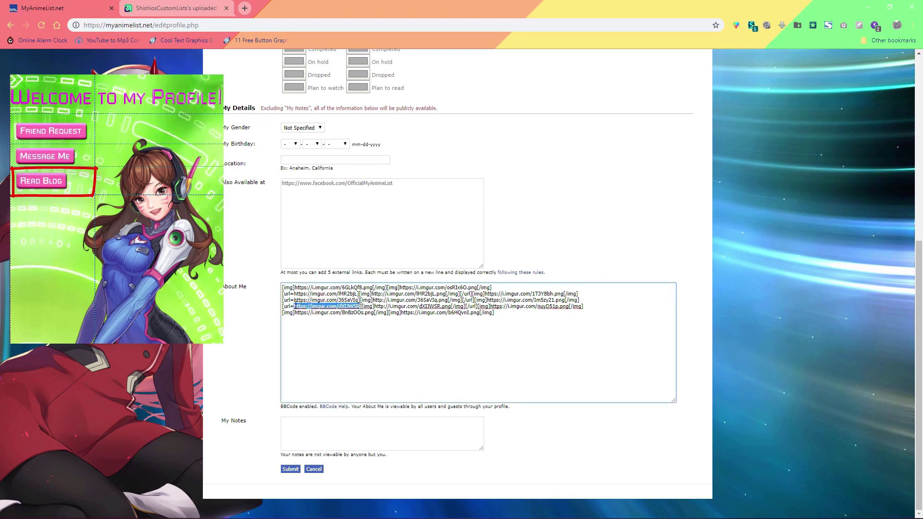
{"action": "key", "text": "ctrl+v"}
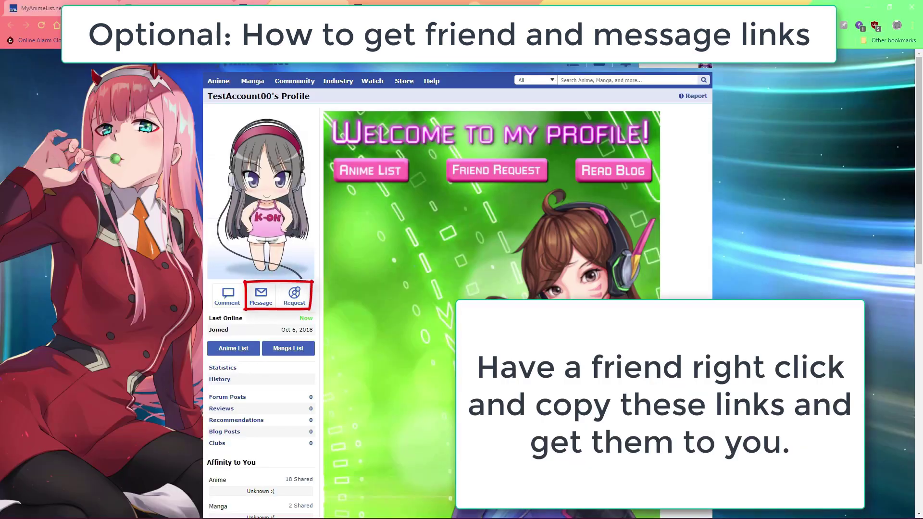
Replace the Message Me image's Imgur link in About Me with the profile's send-message link (mymessages.php?go=send)
{"action": "right_click", "coordinate": [288, 295]}
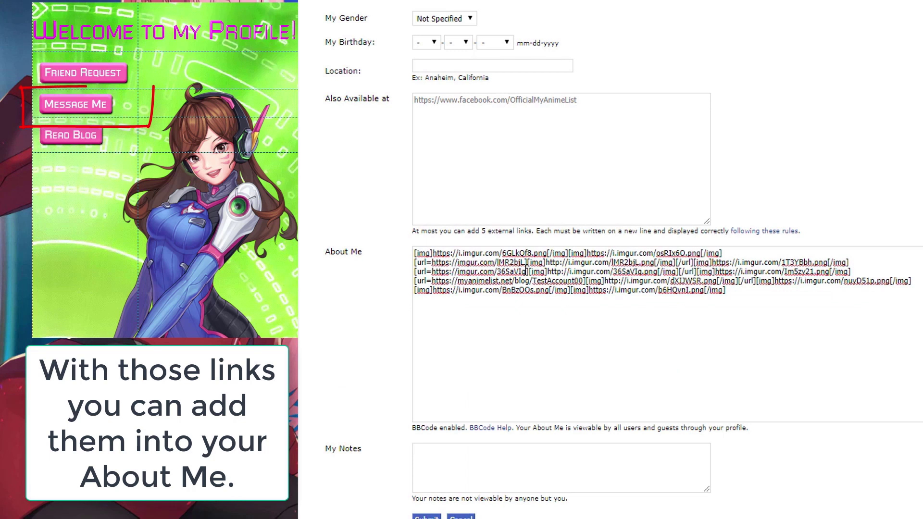
{"action": "left_click_drag", "start_coordinate": [526, 272], "coordinate": [436, 272]}
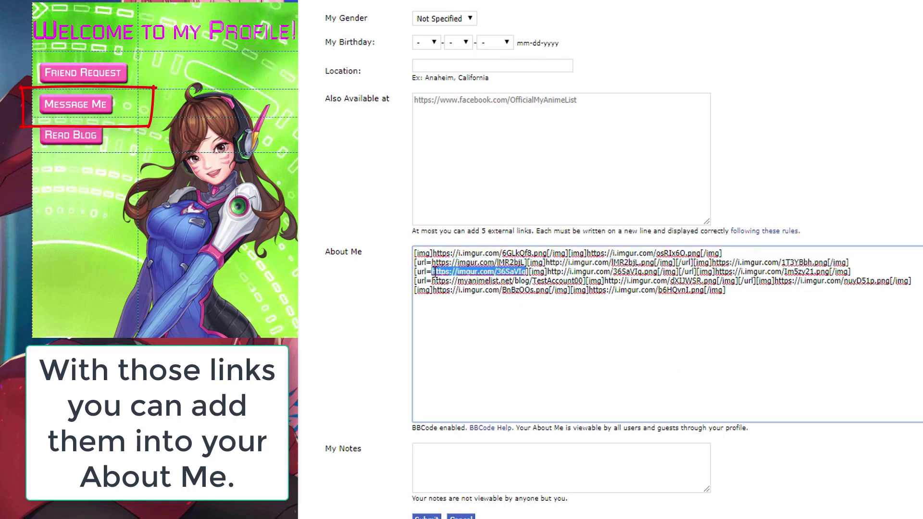
{"action": "key", "text": "ctrl+v"}
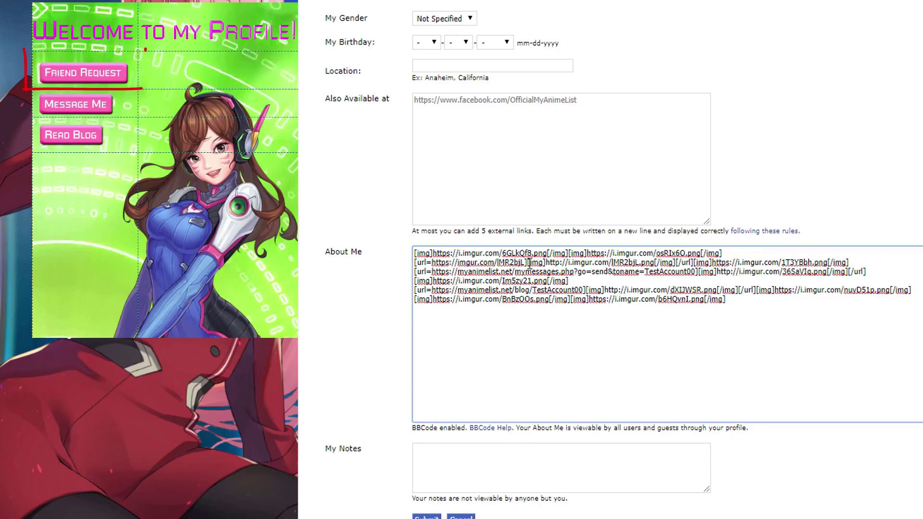
Replace the Friend Request image's Imgur link in About Me with the profile's add-friend link (myfriends.php?go=add)
{"action": "left_click_drag", "start_coordinate": [524, 262], "coordinate": [432, 264]}
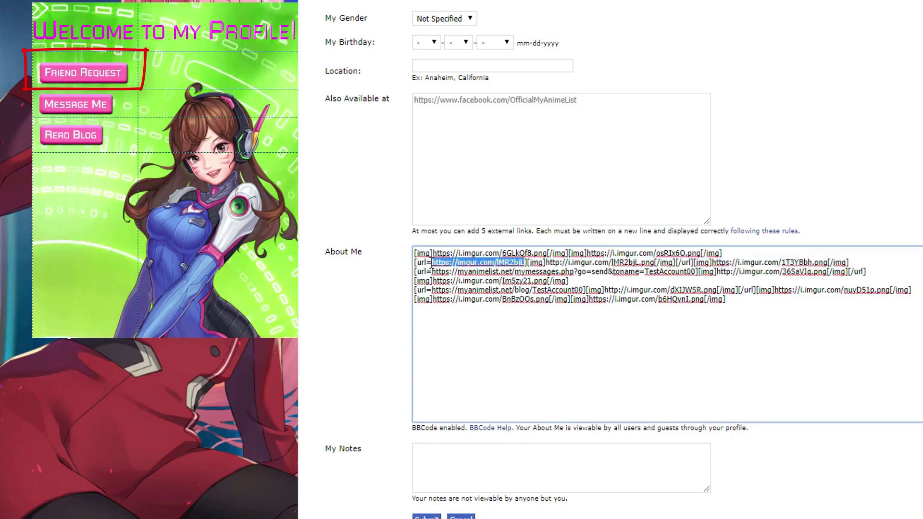
{"action": "key", "text": "ctrl+v"}
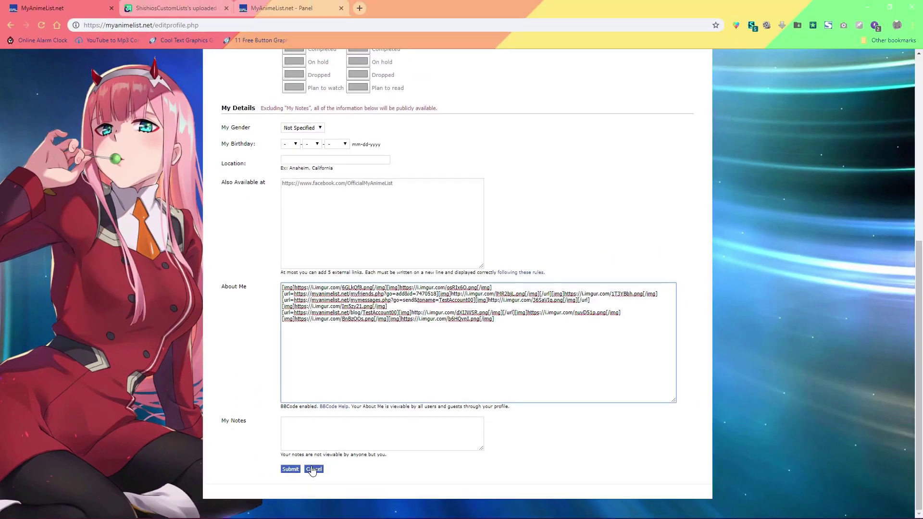
{"action": "key", "text": "ctrl+a"}
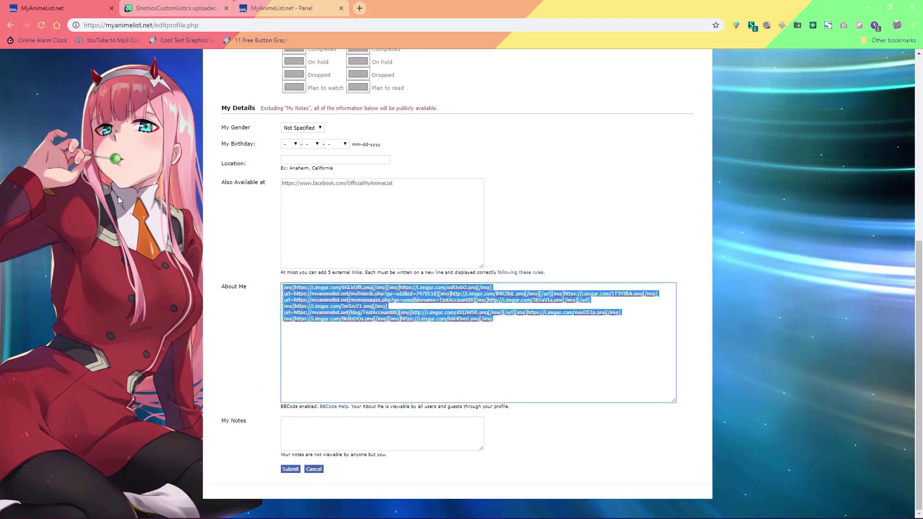
{"action": "left_click", "coordinate": [339, 336]}
Submit the profile changes and check the assembled Dva graphic with its linked buttons on the profile page
{"action": "left_click", "coordinate": [289, 470]}
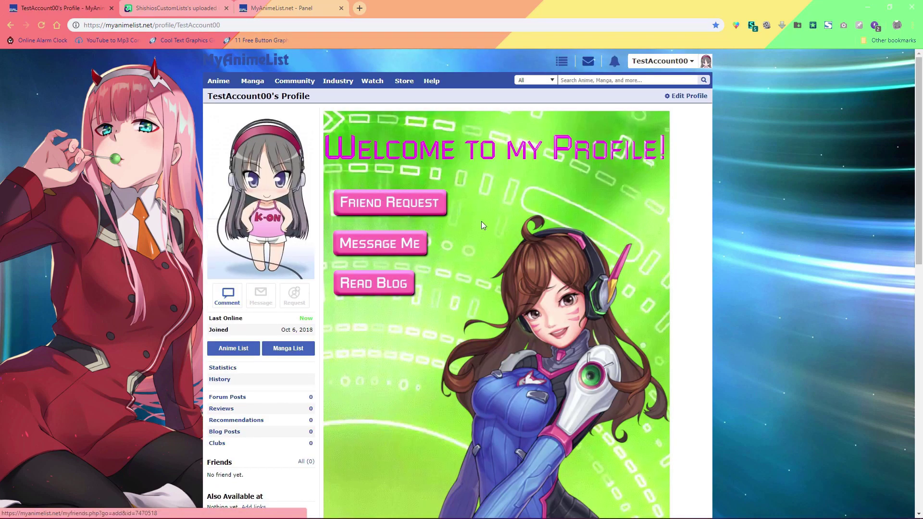
{"action": "scroll", "coordinate": [330, 307], "scroll_direction": "down", "scroll_amount": 6}
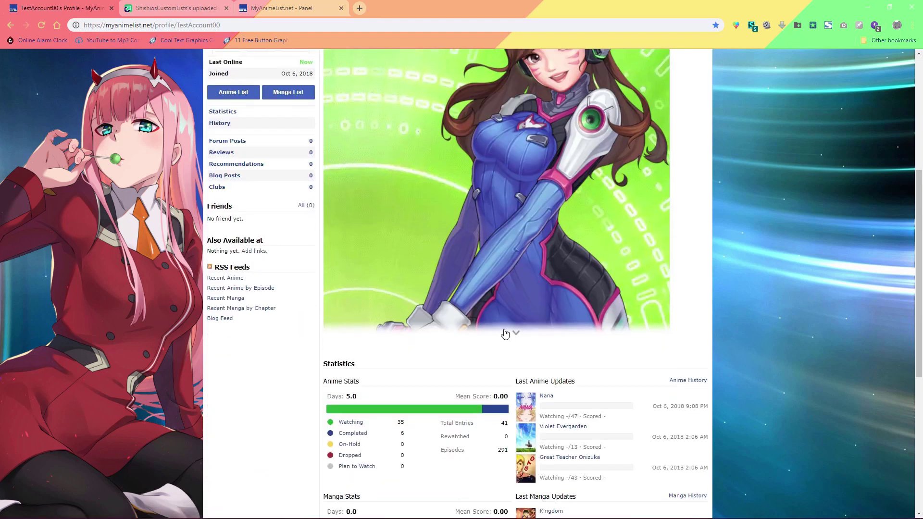
{"action": "scroll", "coordinate": [349, 273], "scroll_direction": "up", "scroll_amount": 4}
{"action": "scroll", "coordinate": [347, 274], "scroll_direction": "down", "scroll_amount": 2}
{"action": "scroll", "coordinate": [348, 274], "scroll_direction": "up", "scroll_amount": 4}
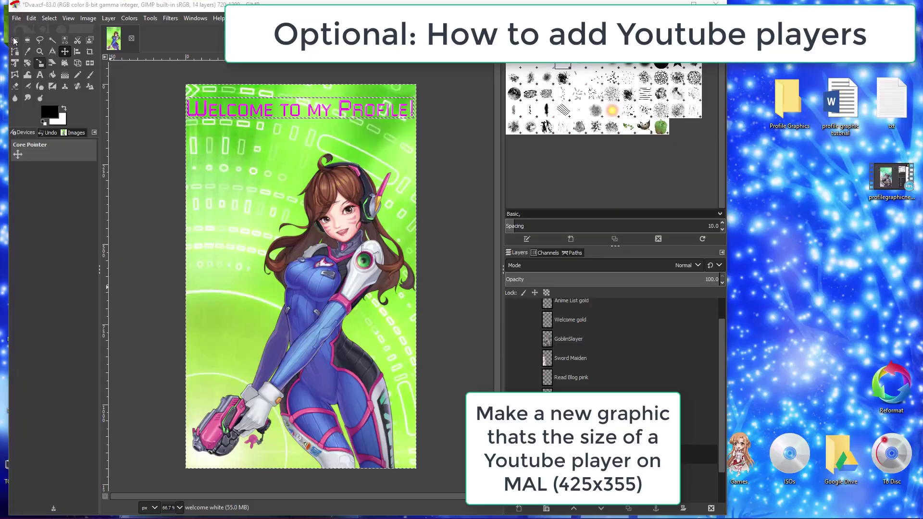
Switch to GIMP and create a new image 425 px wide and 355 px high
{"action": "left_click", "coordinate": [15, 28]}
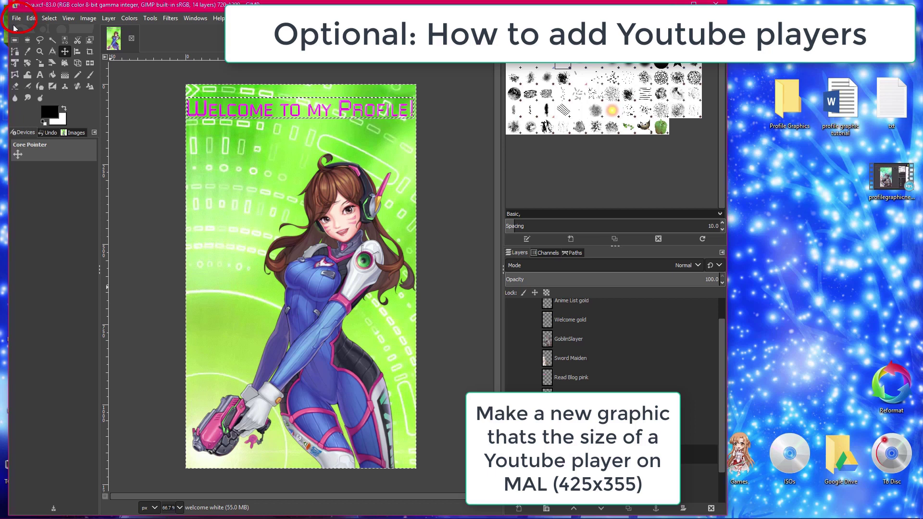
{"action": "left_click", "coordinate": [18, 19]}
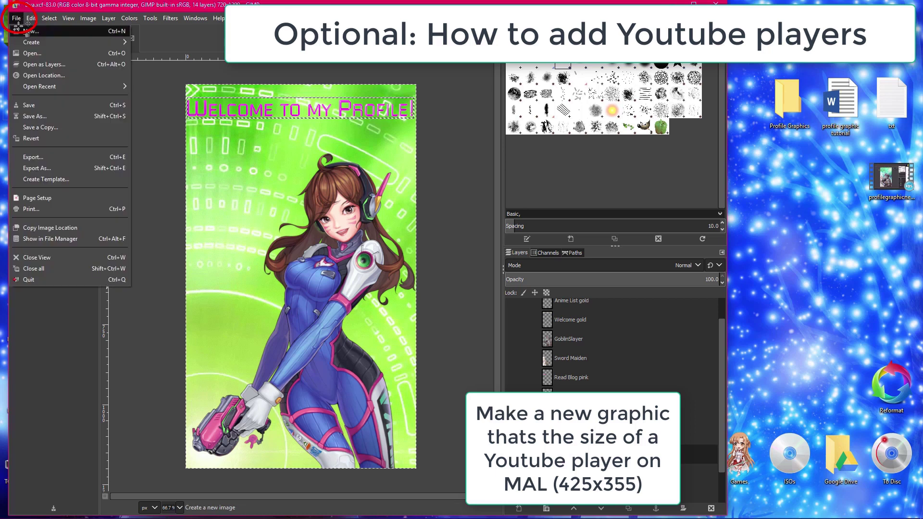
{"action": "left_click", "coordinate": [19, 30]}
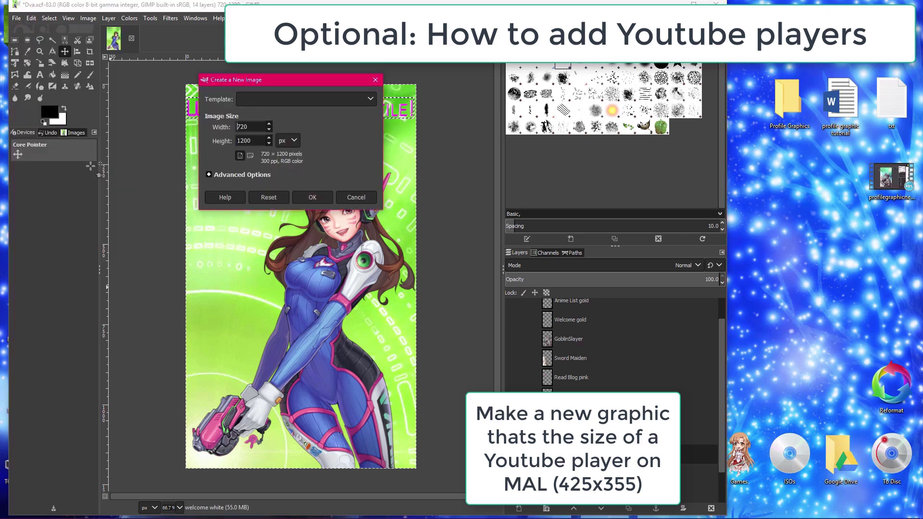
{"action": "left_click_drag", "start_coordinate": [270, 84], "coordinate": [514, 108]}
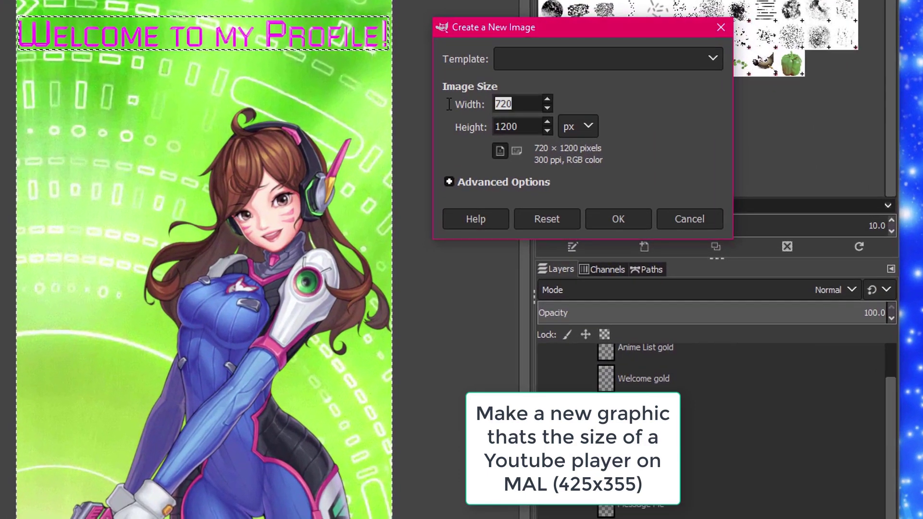
{"action": "left_click_drag", "start_coordinate": [512, 115], "coordinate": [483, 105]}
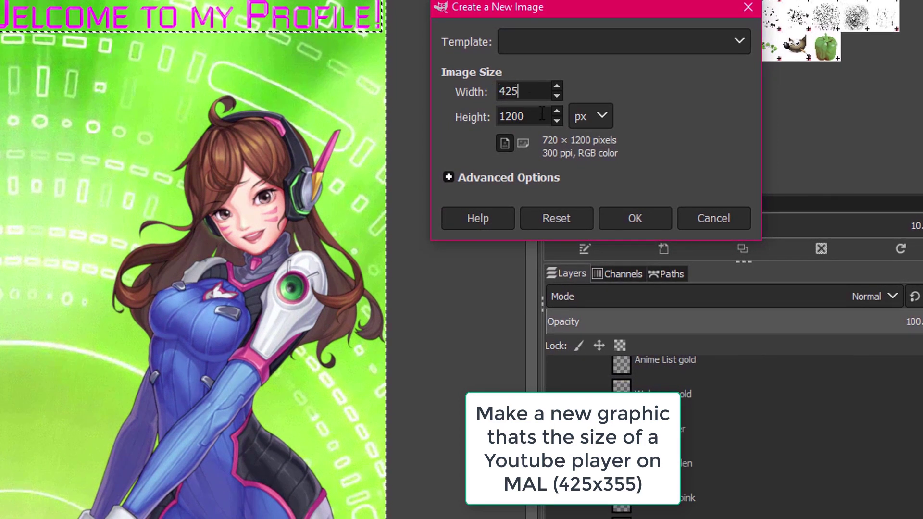
{"action": "type", "text": "425"}
{"action": "key", "text": "Tab"}
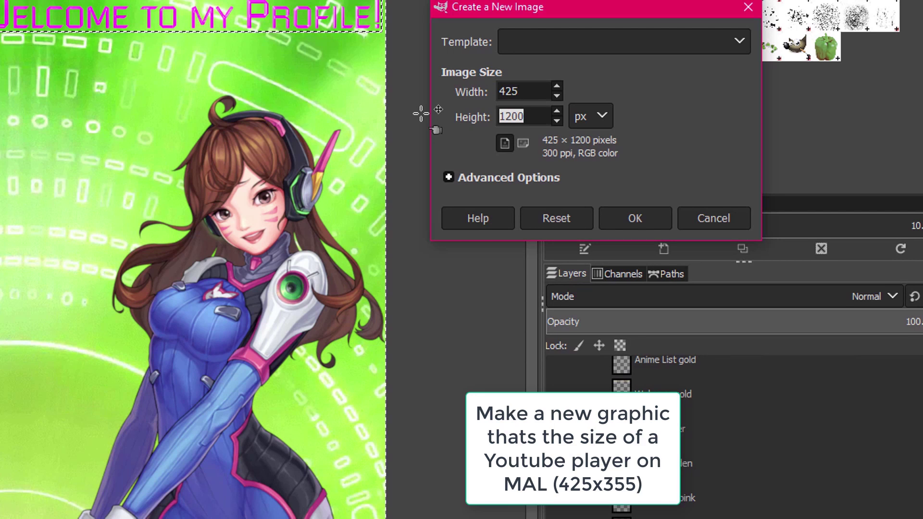
{"action": "type", "text": "355"}
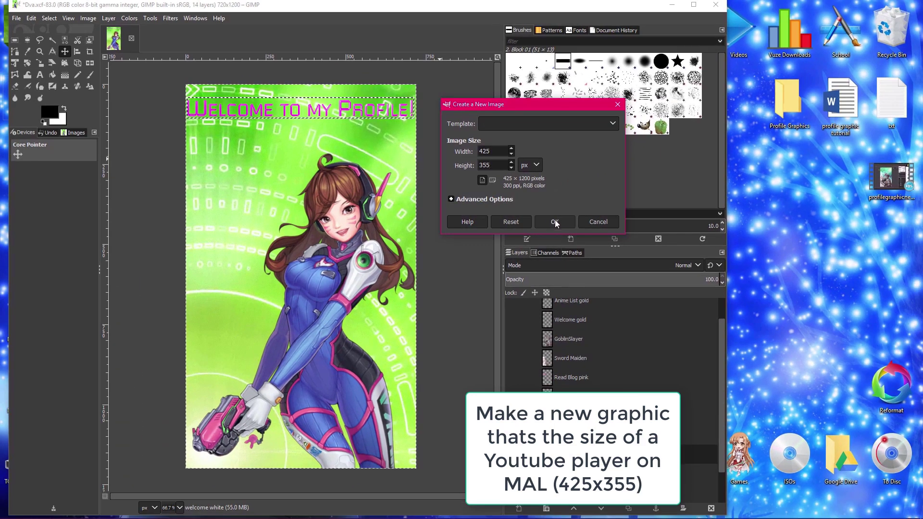
{"action": "left_click", "coordinate": [555, 222]}
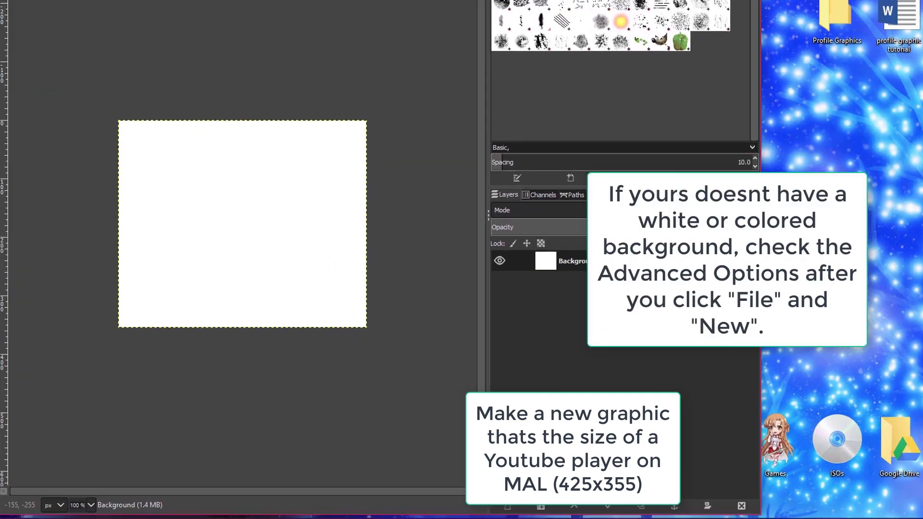
Copy the visible content of the blank white image
{"action": "right_click", "coordinate": [70, 62]}
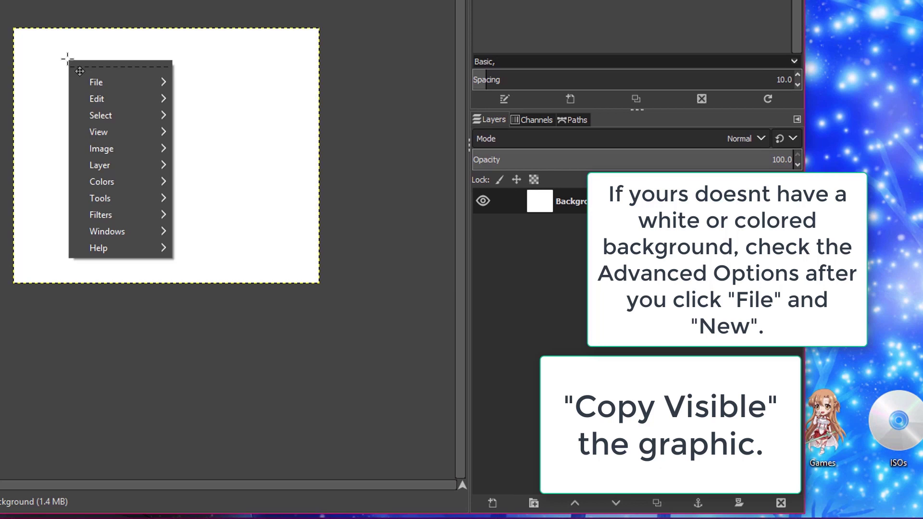
{"action": "left_click", "coordinate": [120, 93]}
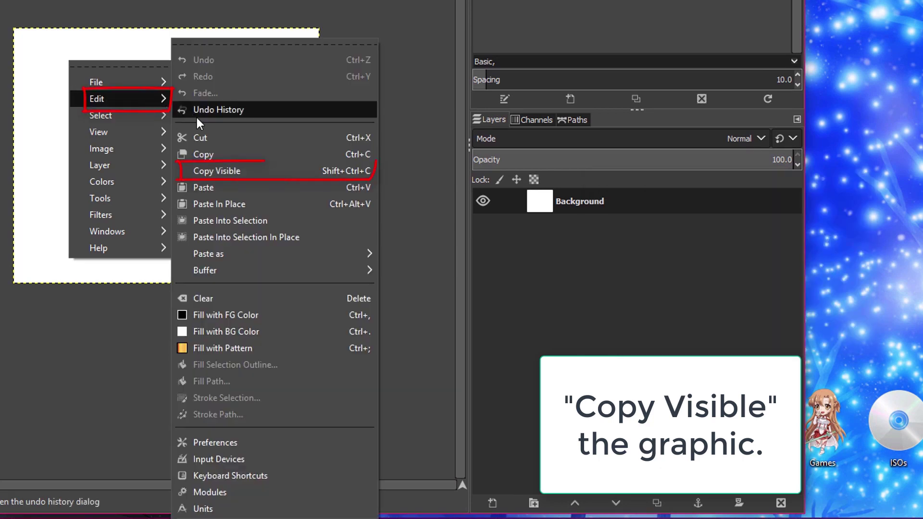
{"action": "left_click", "coordinate": [229, 172]}
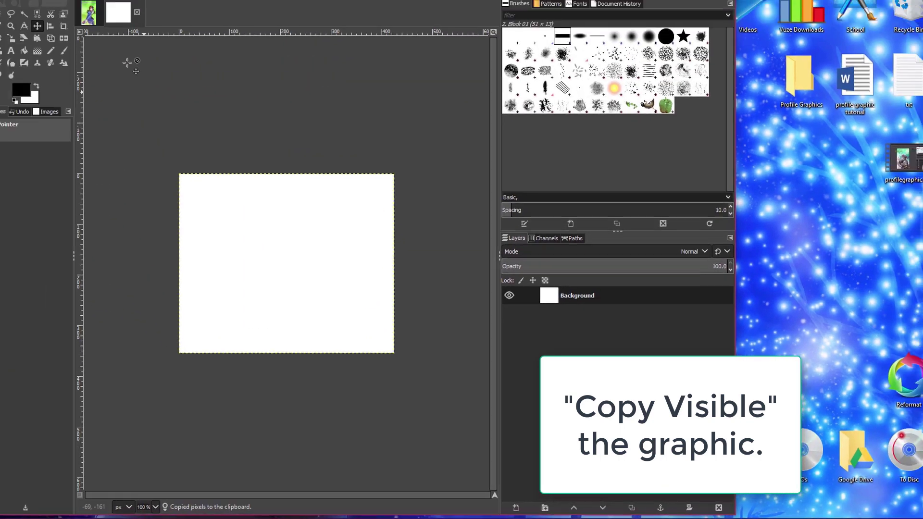
Paste the white rectangle as a new layer in the Dva image and move it over the lower right part of the graphic
{"action": "left_click", "coordinate": [86, 16]}
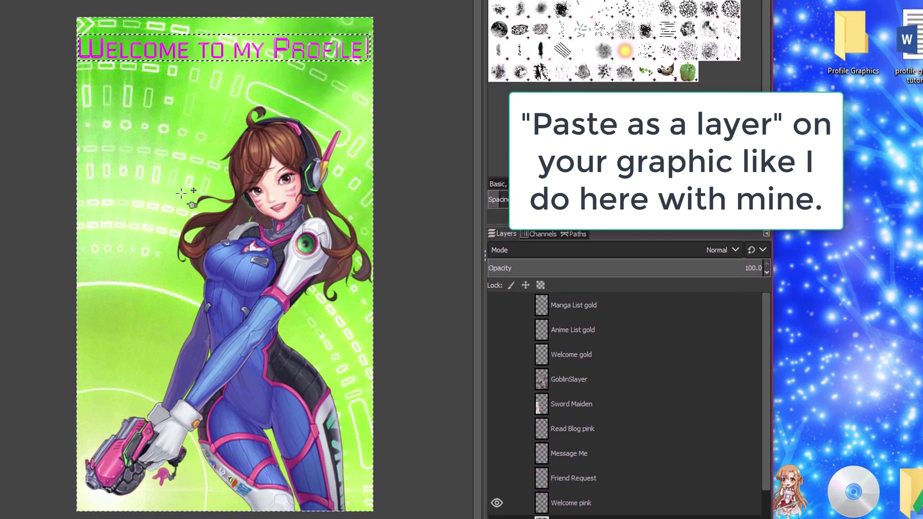
{"action": "right_click", "coordinate": [181, 193]}
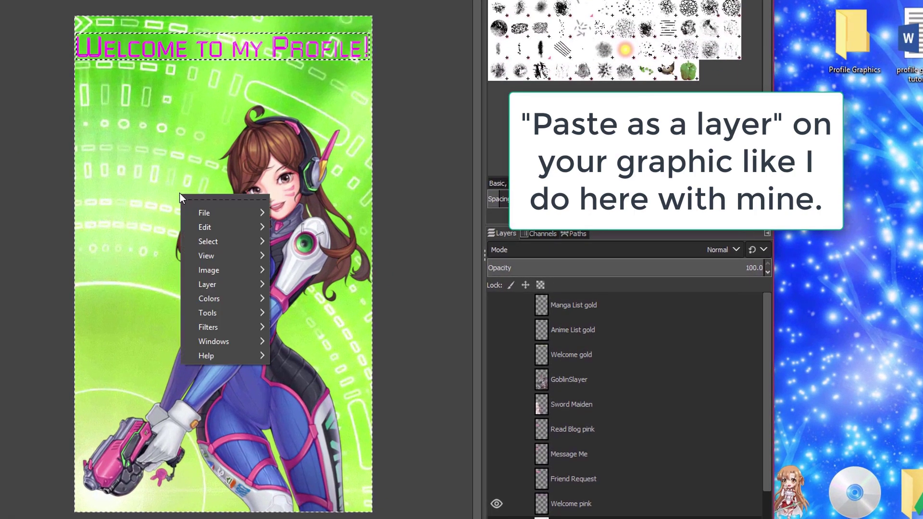
{"action": "left_click", "coordinate": [237, 228]}
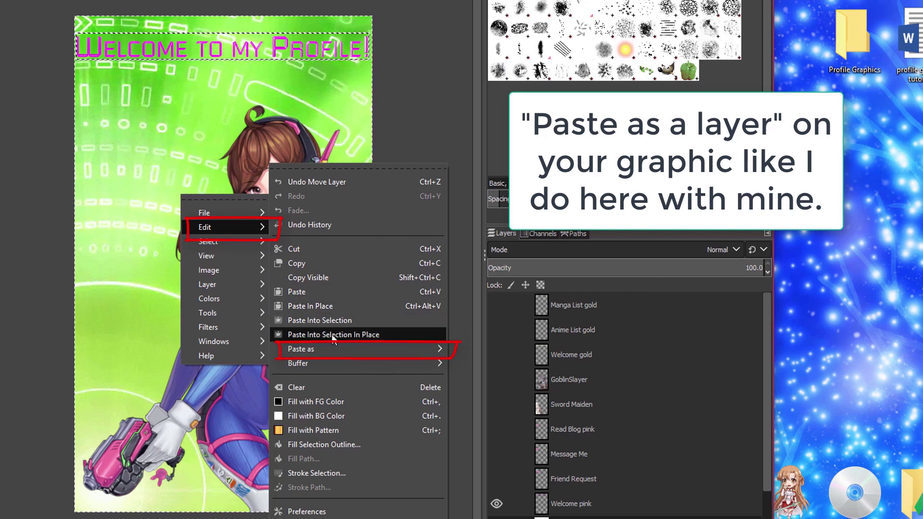
{"action": "mouse_move", "coordinate": [332, 349]}
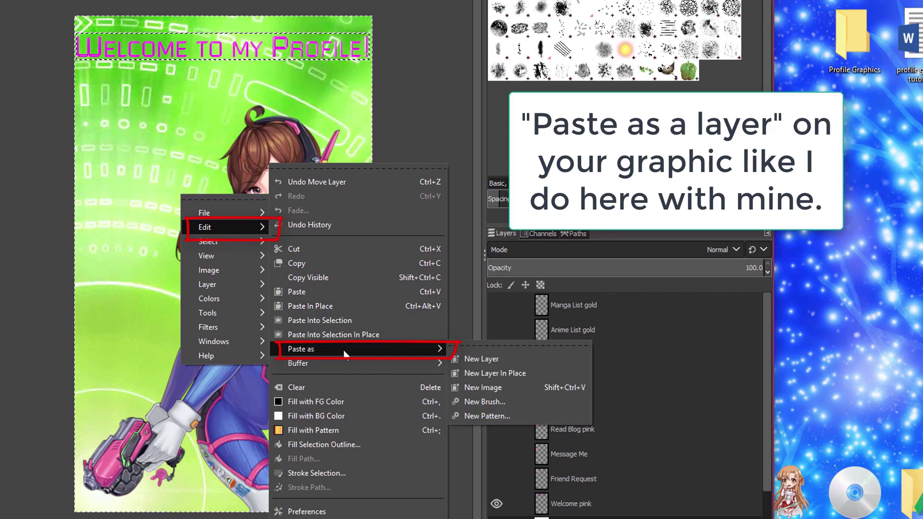
{"action": "left_click", "coordinate": [486, 367]}
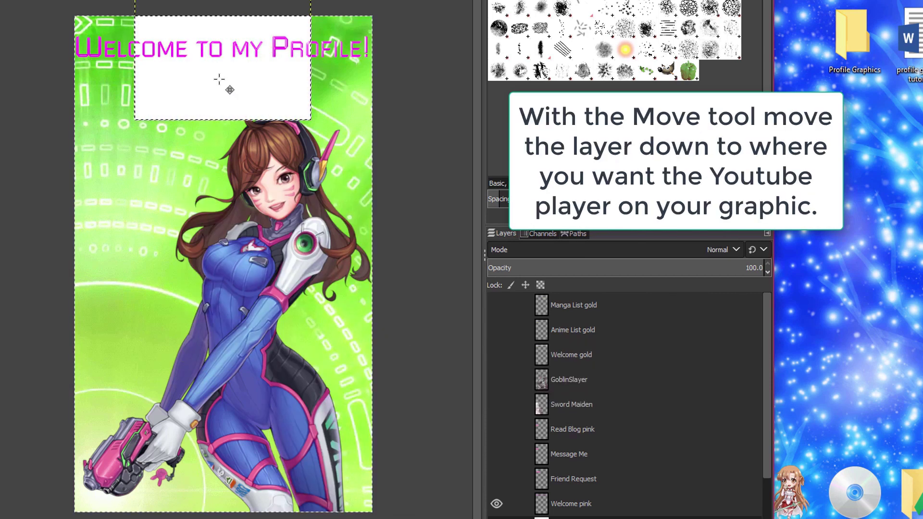
{"action": "left_click_drag", "start_coordinate": [228, 91], "coordinate": [225, 447]}
{"action": "left_click_drag", "start_coordinate": [233, 437], "coordinate": [270, 456]}
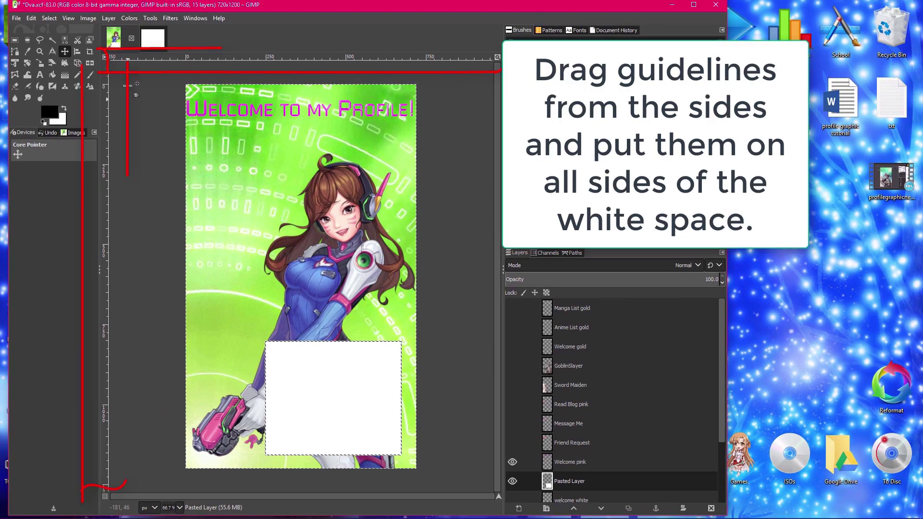
Place two horizontal and two vertical guides along the four edges of the white rectangle
{"action": "left_click_drag", "start_coordinate": [188, 60], "coordinate": [166, 341]}
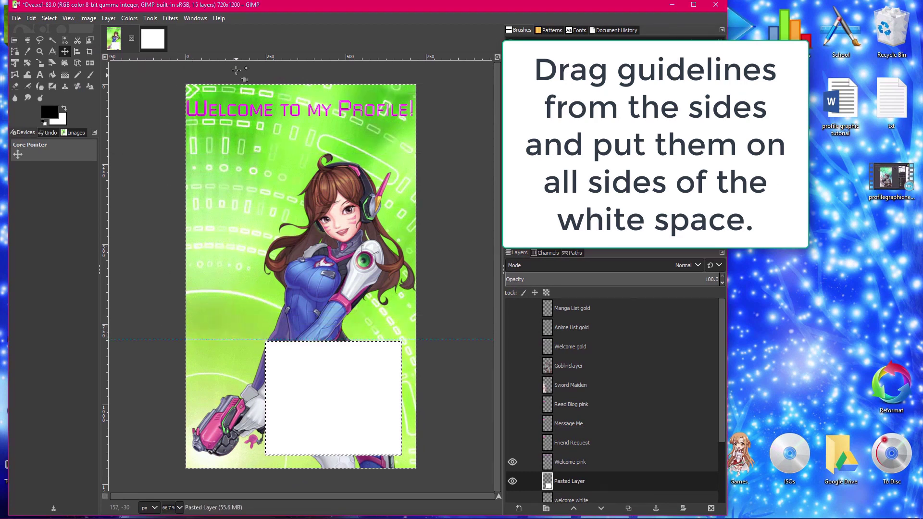
{"action": "left_click_drag", "start_coordinate": [108, 203], "coordinate": [265, 239]}
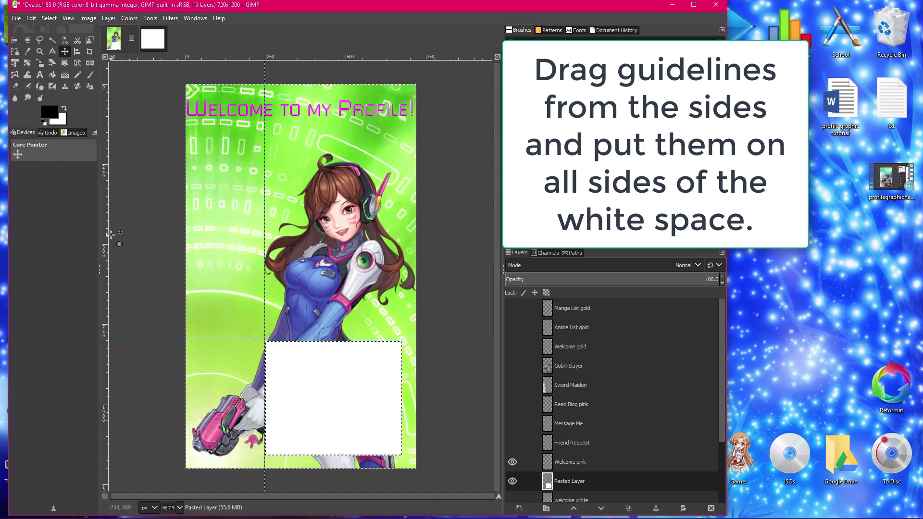
{"action": "left_click_drag", "start_coordinate": [196, 253], "coordinate": [403, 291]}
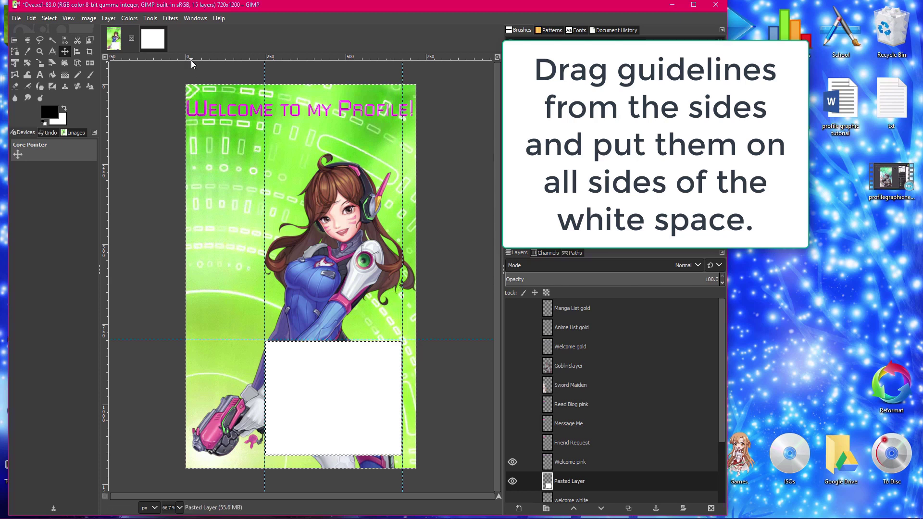
{"action": "left_click_drag", "start_coordinate": [191, 64], "coordinate": [197, 455]}
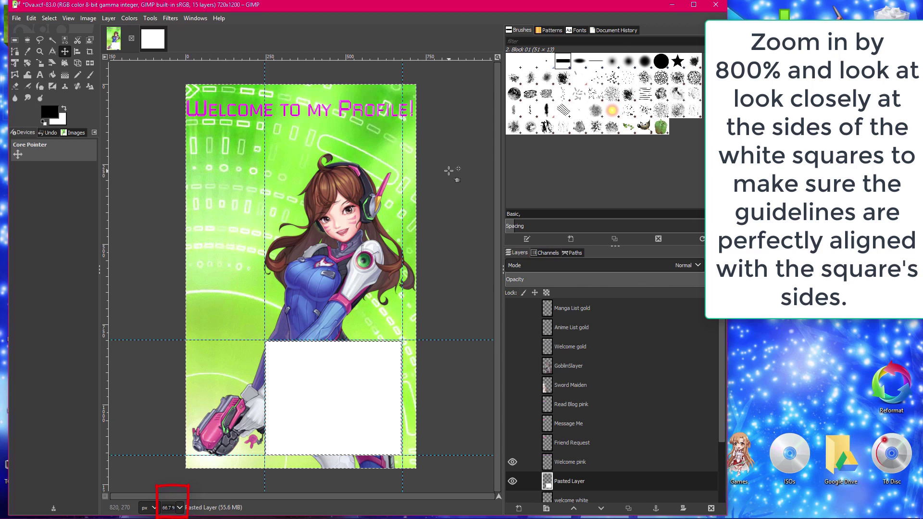
Zoom to 800% and align the upper horizontal guide exactly with the white rectangle's top edge
{"action": "left_click", "coordinate": [180, 508]}
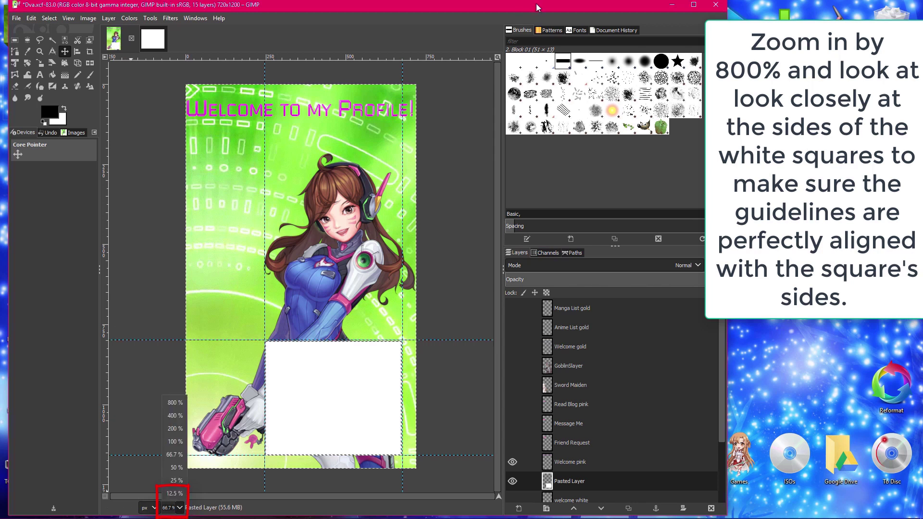
{"action": "left_click", "coordinate": [693, 5]}
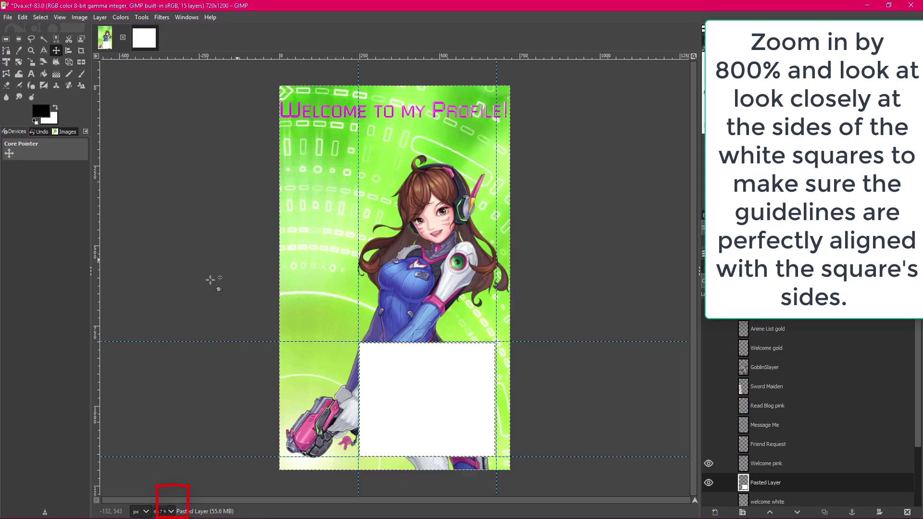
{"action": "left_click", "coordinate": [171, 510]}
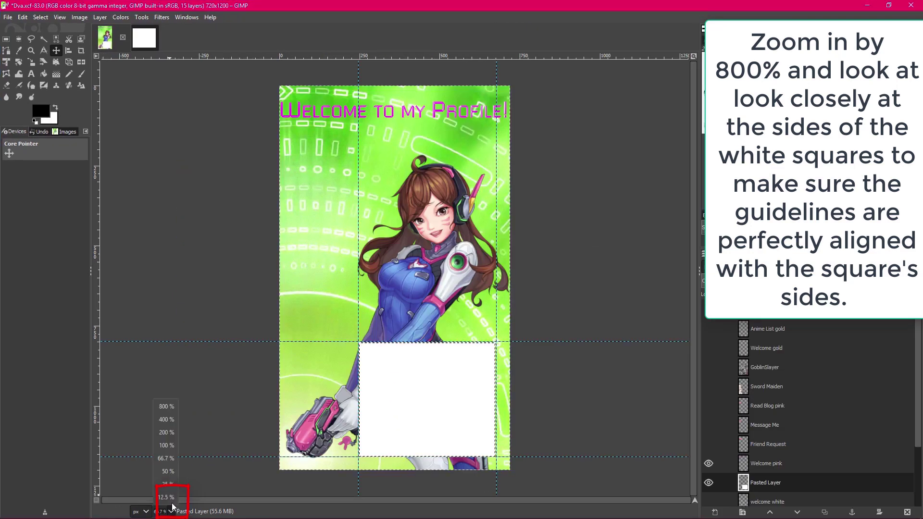
{"action": "left_click", "coordinate": [166, 406]}
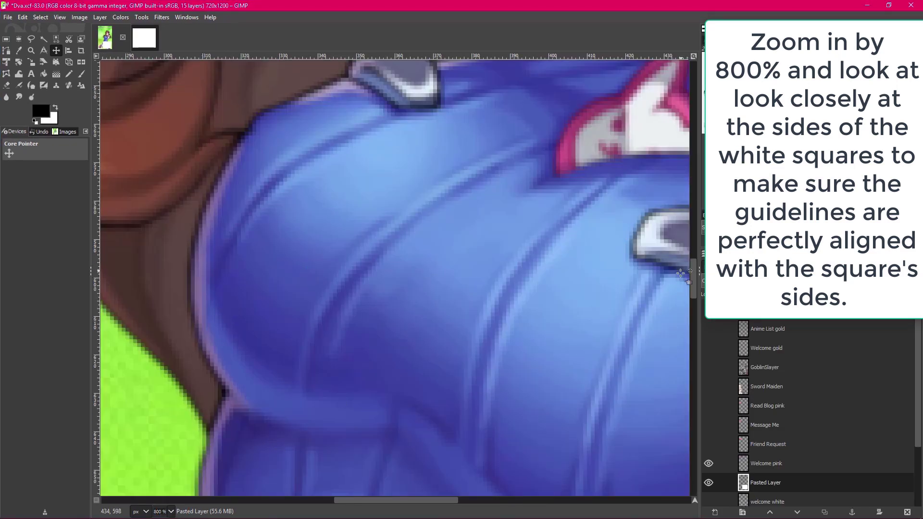
{"action": "left_click_drag", "start_coordinate": [695, 264], "coordinate": [687, 350]}
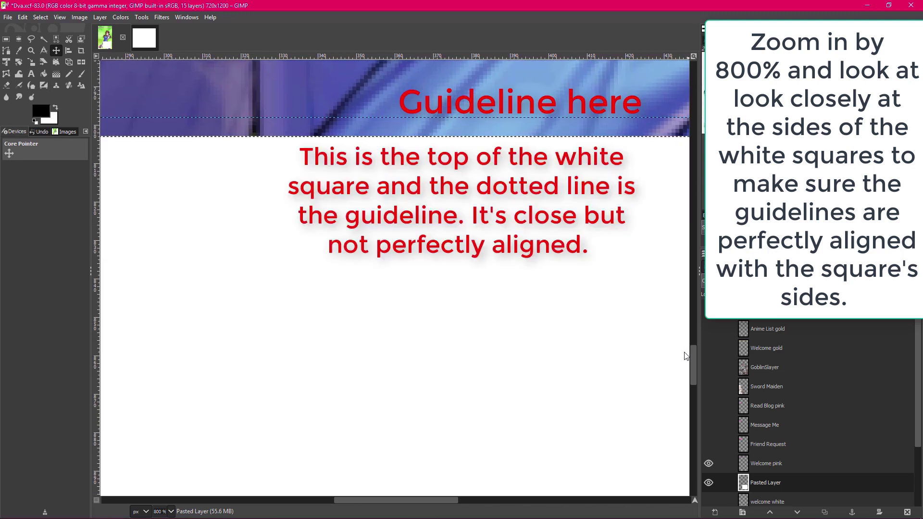
{"action": "mouse_move", "coordinate": [206, 118]}
{"action": "left_mouse_down"}
{"action": "mouse_move", "coordinate": [218, 140]}
{"action": "mouse_move", "coordinate": [210, 138]}
{"action": "left_mouse_up"}
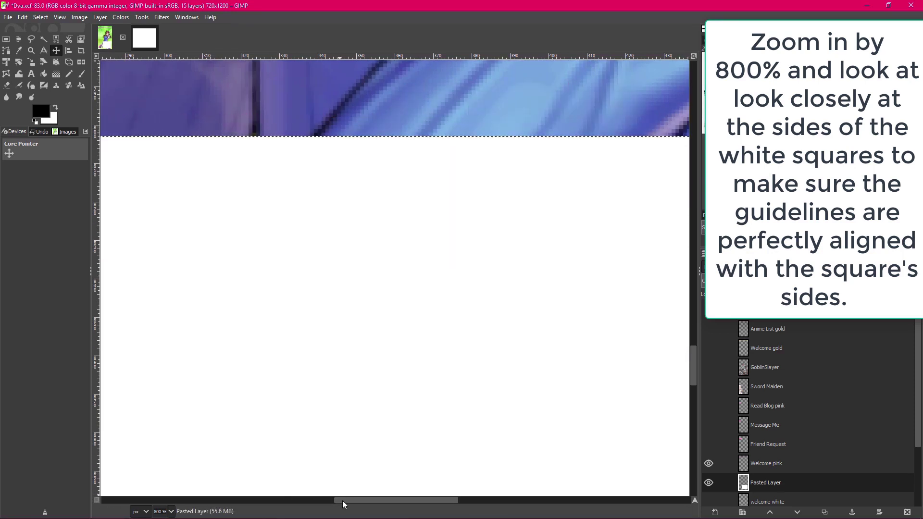
Align the two vertical guides exactly with the left and right edges of the white rectangle
{"action": "left_click_drag", "start_coordinate": [344, 500], "coordinate": [281, 501]}
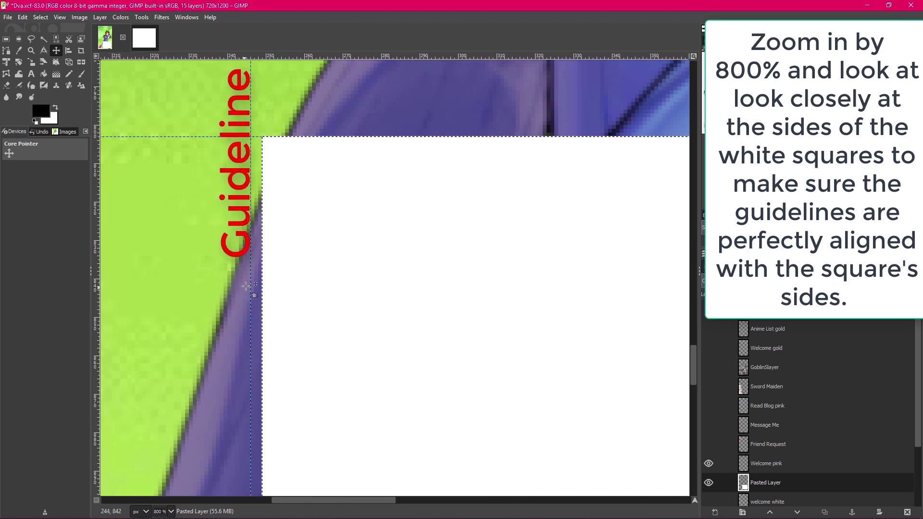
{"action": "mouse_move", "coordinate": [252, 279]}
{"action": "left_mouse_down"}
{"action": "mouse_move", "coordinate": [268, 281]}
{"action": "mouse_move", "coordinate": [262, 435]}
{"action": "left_mouse_up"}
{"action": "left_click_drag", "start_coordinate": [287, 502], "coordinate": [564, 503]}
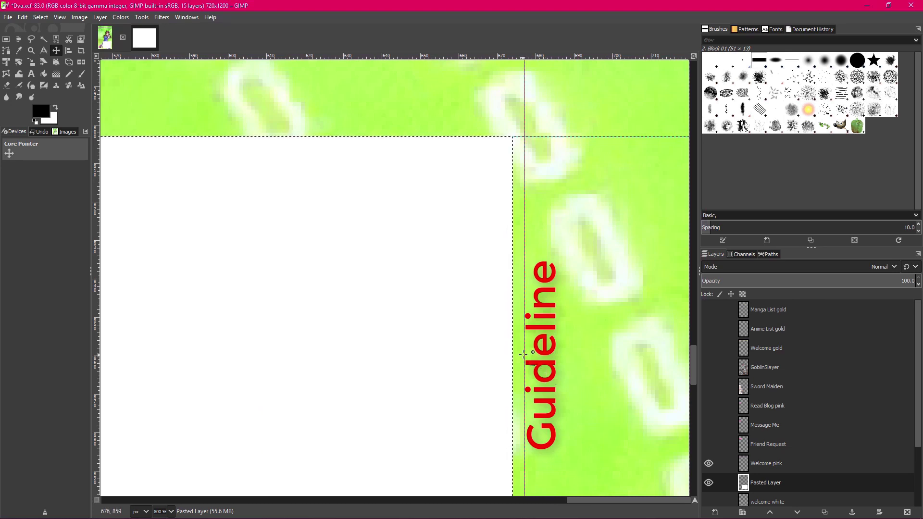
{"action": "left_click_drag", "start_coordinate": [523, 355], "coordinate": [513, 355]}
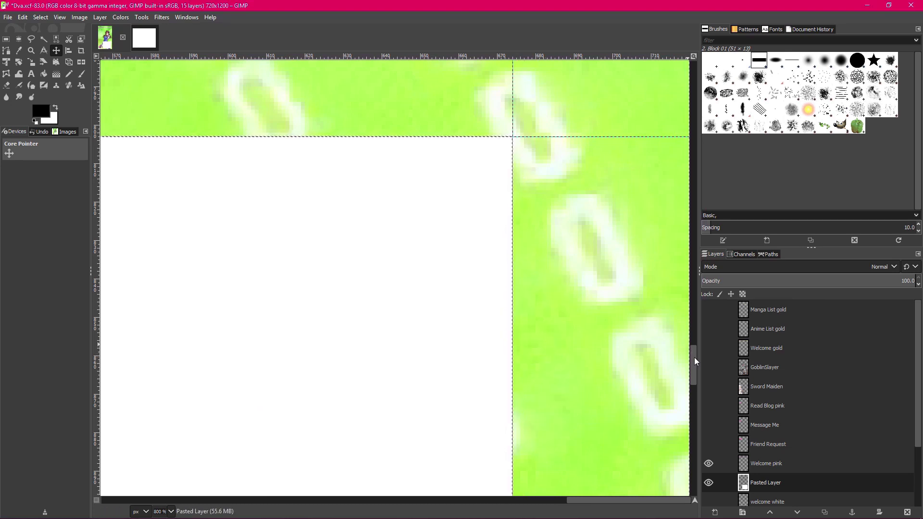
Check the lower horizontal guide's alignment with the white rectangle's bottom edge at both corners
{"action": "scroll", "coordinate": [480, 439], "scroll_direction": "down", "scroll_amount": 10}
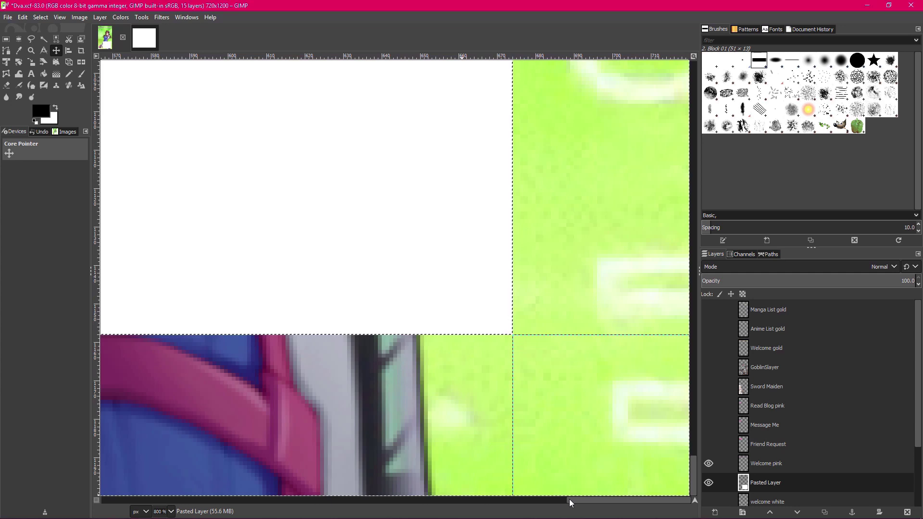
{"action": "left_click_drag", "start_coordinate": [568, 500], "coordinate": [261, 503]}
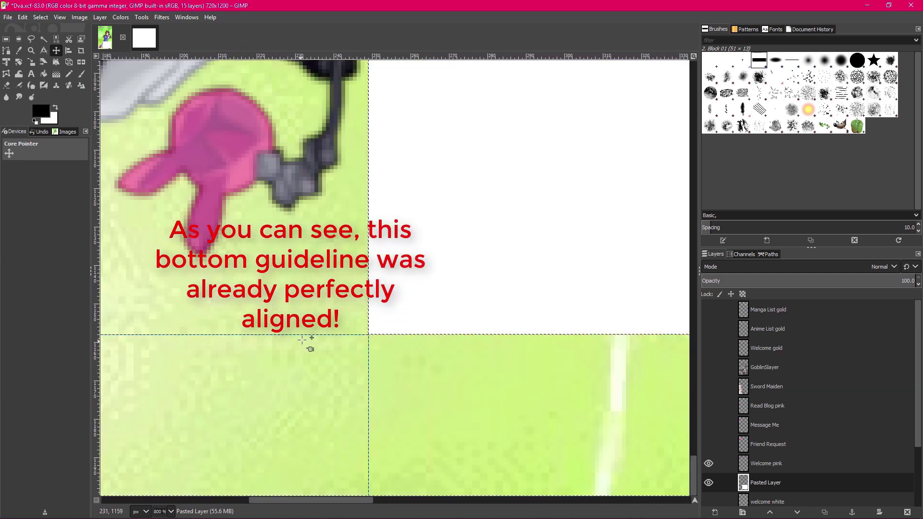
{"action": "left_click_drag", "start_coordinate": [302, 338], "coordinate": [302, 334]}
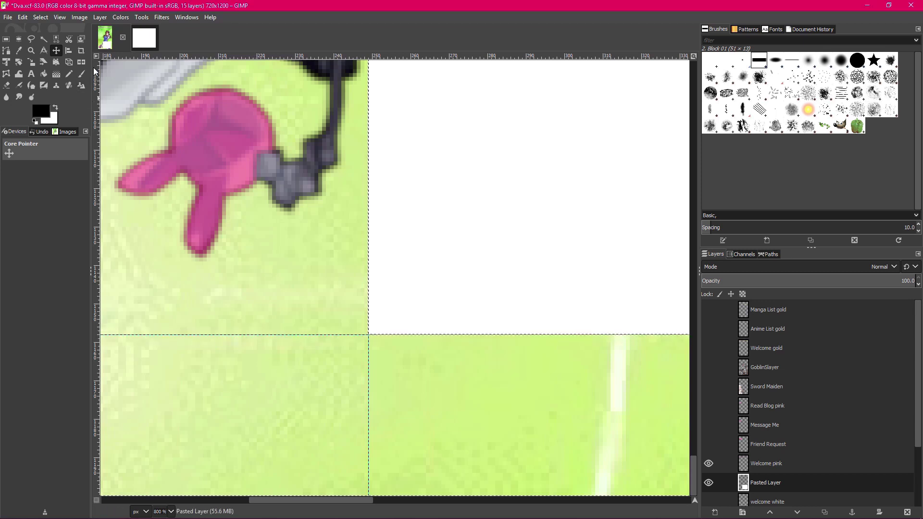
Return to 100% zoom and slice the Dva image along its guides with Guillotine
{"action": "left_click", "coordinate": [171, 511]}
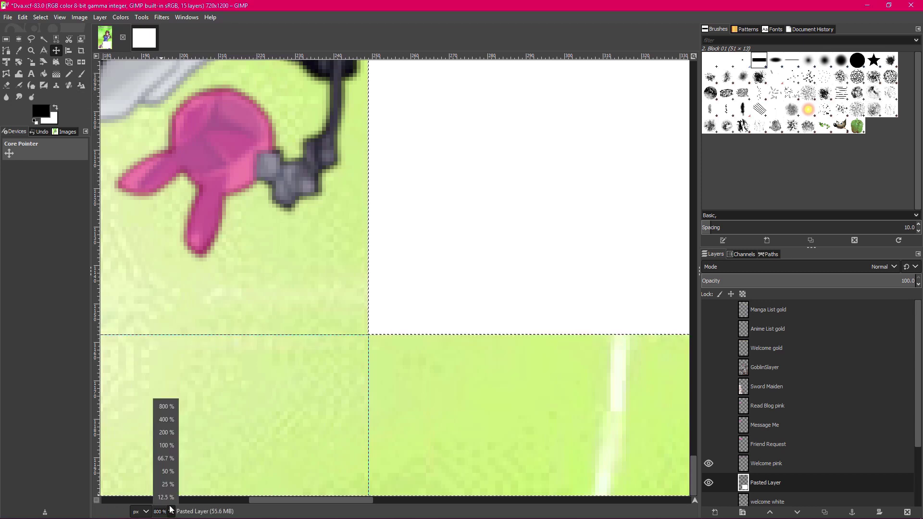
{"action": "left_click", "coordinate": [165, 444]}
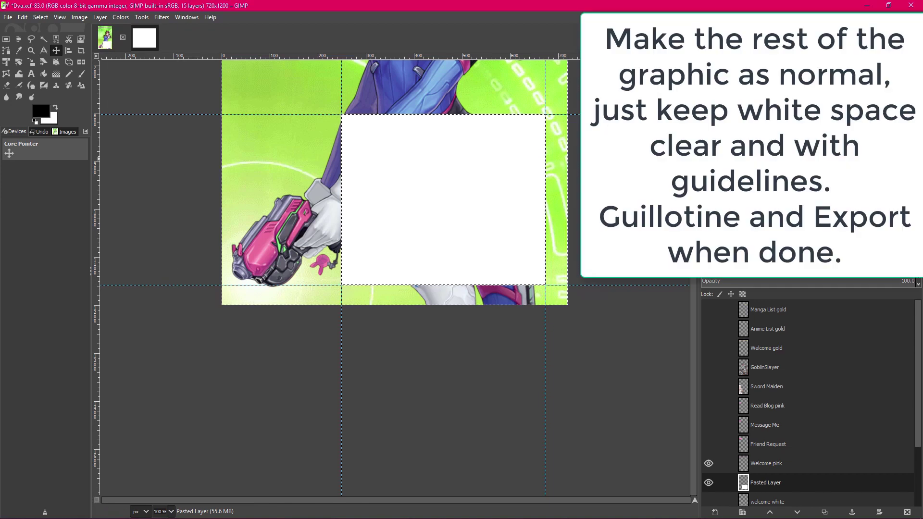
{"action": "scroll", "coordinate": [671, 312], "scroll_direction": "up", "scroll_amount": 10}
{"action": "scroll", "coordinate": [672, 312], "scroll_direction": "down", "scroll_amount": 5}
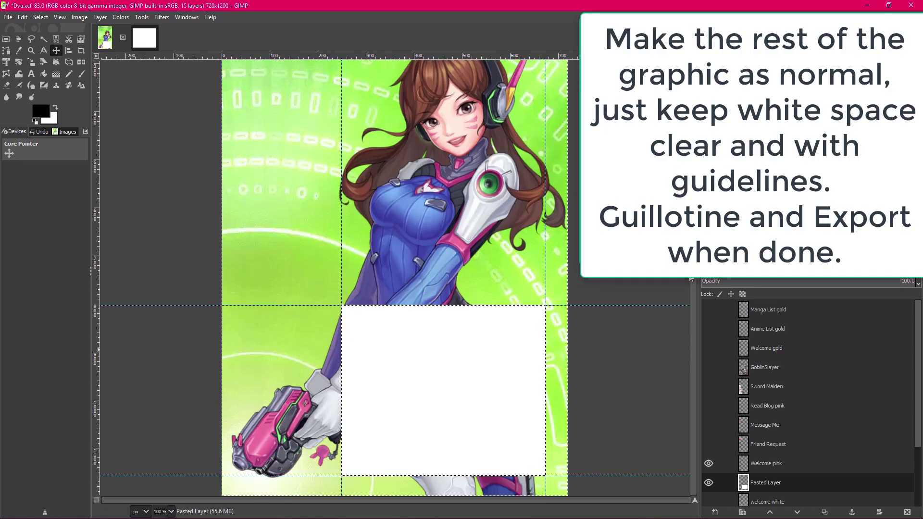
{"action": "scroll", "coordinate": [691, 283], "scroll_direction": "down", "scroll_amount": 1}
{"action": "scroll", "coordinate": [688, 289], "scroll_direction": "up", "scroll_amount": 1}
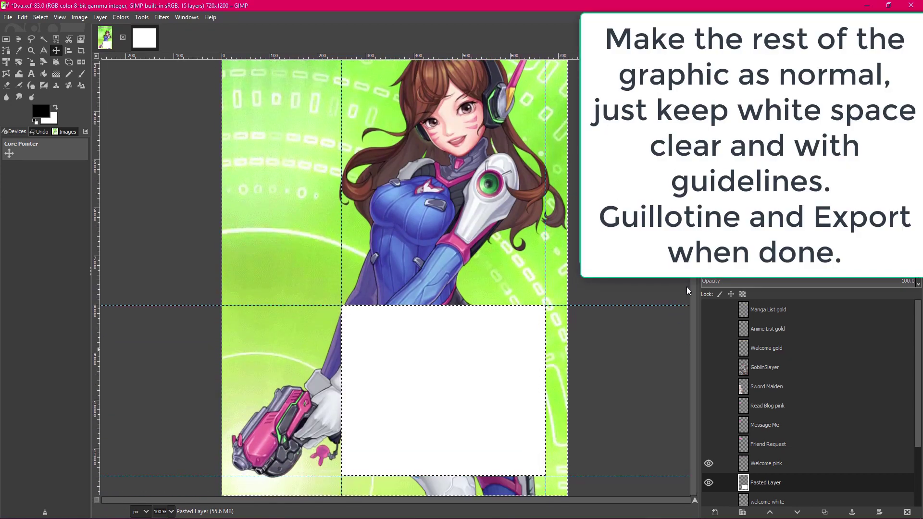
{"action": "left_click", "coordinate": [20, 18]}
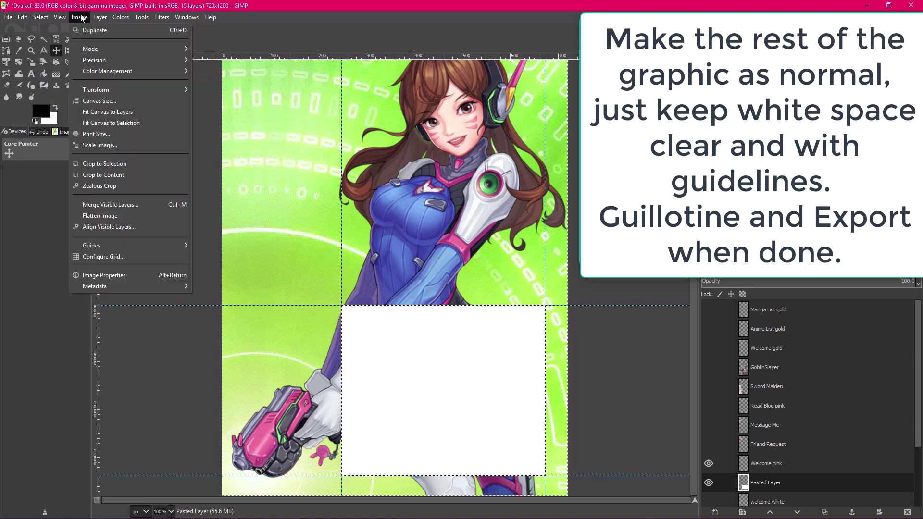
{"action": "mouse_move", "coordinate": [176, 91]}
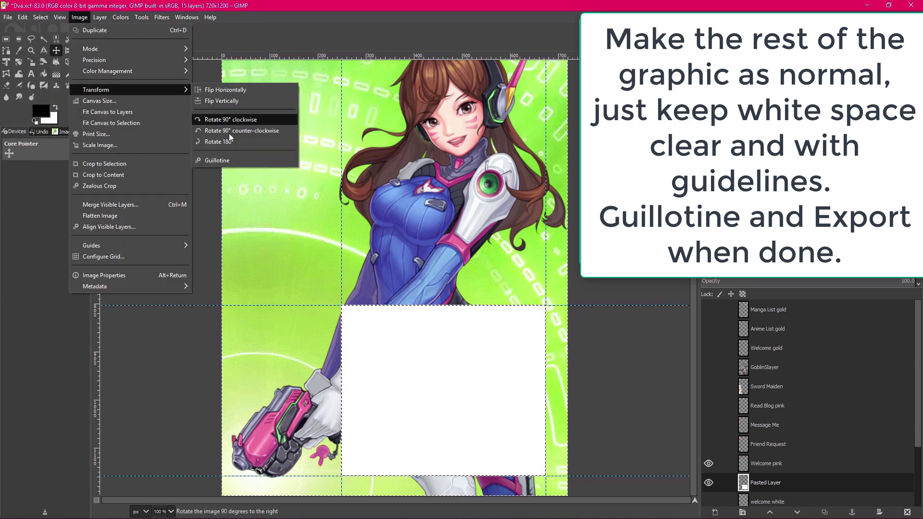
{"action": "left_click", "coordinate": [211, 159]}
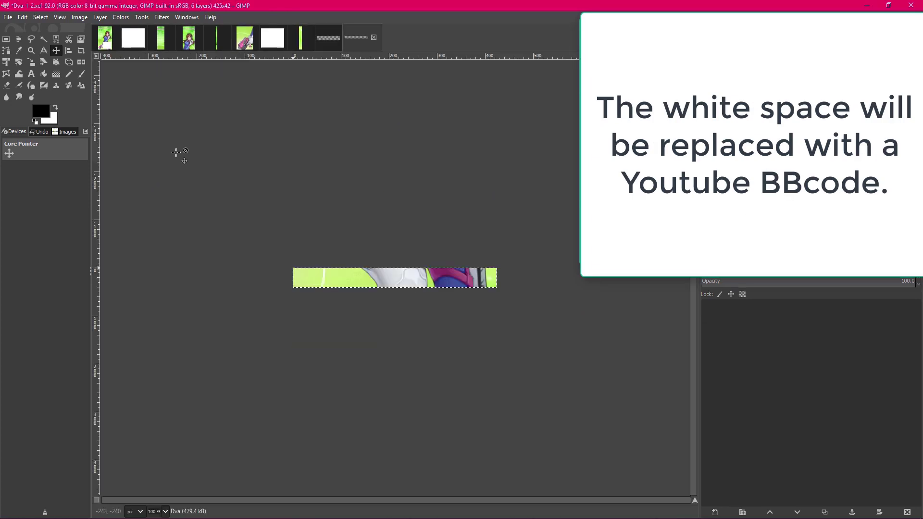
Export the upper-left slice with the Welcome text to the Desktop as Dva-0-0.png, using the default PNG options
{"action": "left_click", "coordinate": [162, 39]}
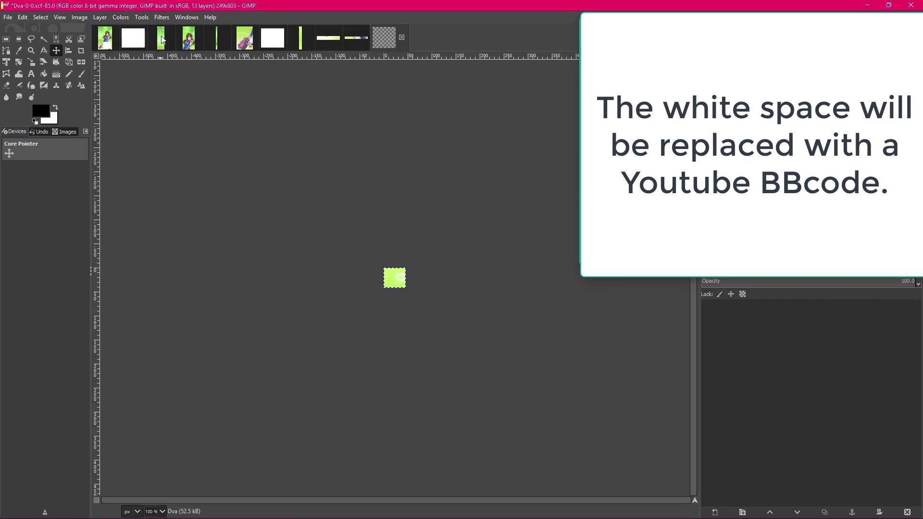
{"action": "left_click", "coordinate": [8, 16]}
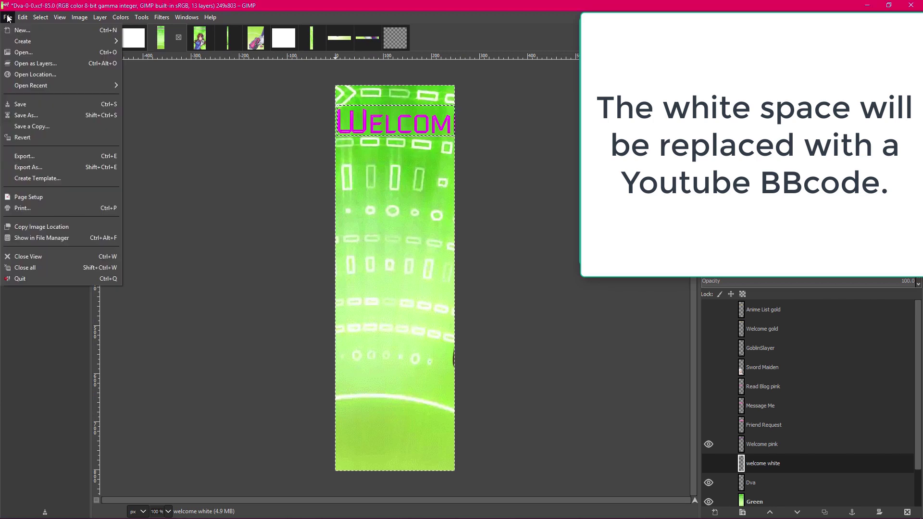
{"action": "left_click", "coordinate": [62, 164]}
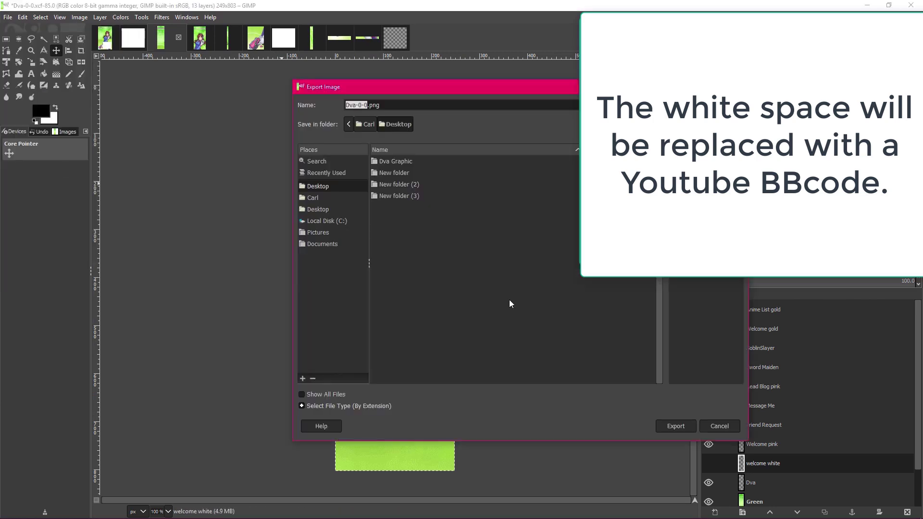
{"action": "left_click", "coordinate": [683, 428]}
{"action": "left_click", "coordinate": [7, 17]}
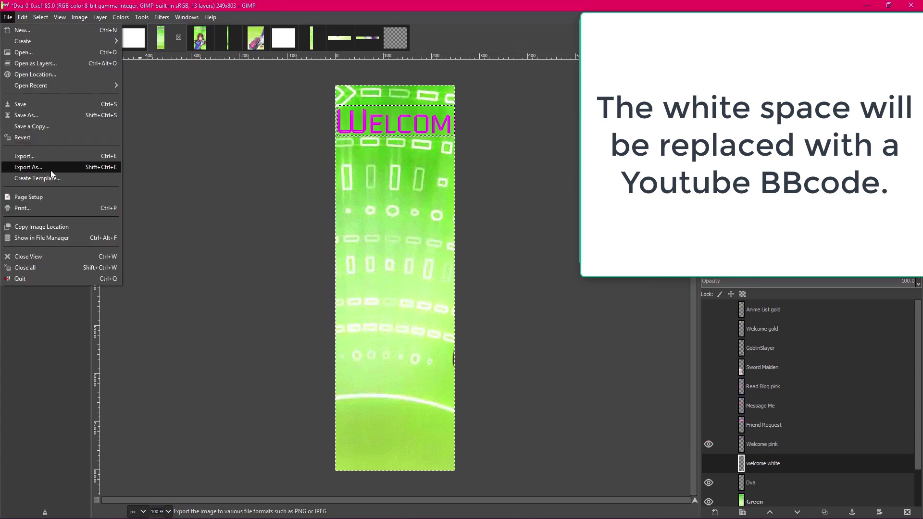
{"action": "left_click", "coordinate": [48, 180]}
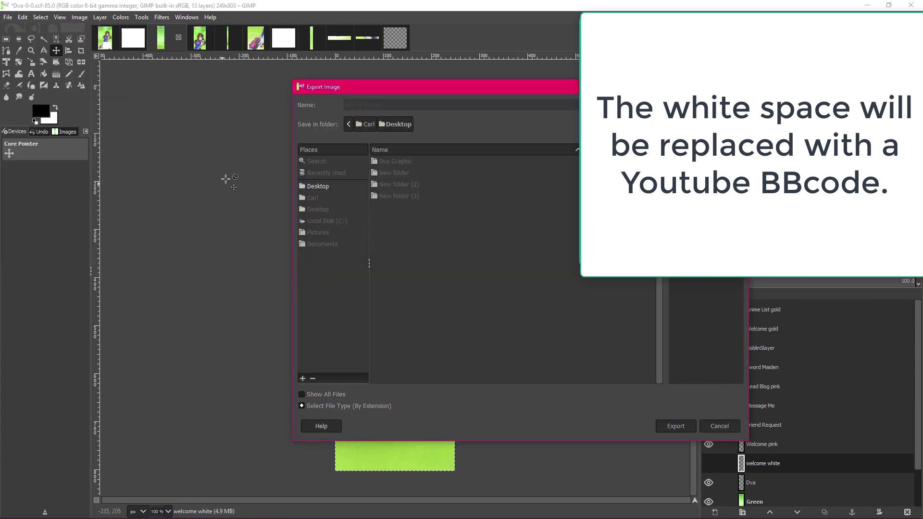
{"action": "left_click", "coordinate": [457, 349]}
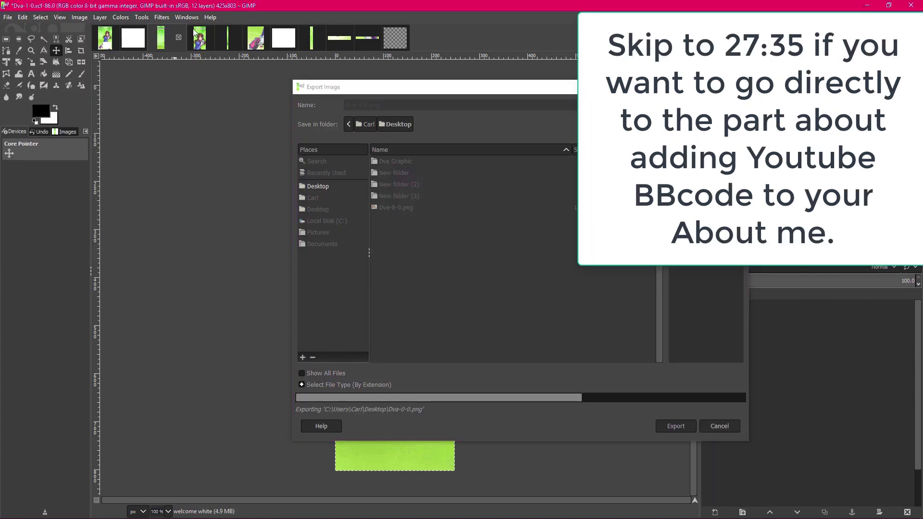
Export the upper-middle slice with the character to the Desktop as Dva-1-0.png, using the default PNG options
{"action": "left_click", "coordinate": [199, 37]}
{"action": "left_click", "coordinate": [8, 16]}
{"action": "left_click", "coordinate": [57, 166]}
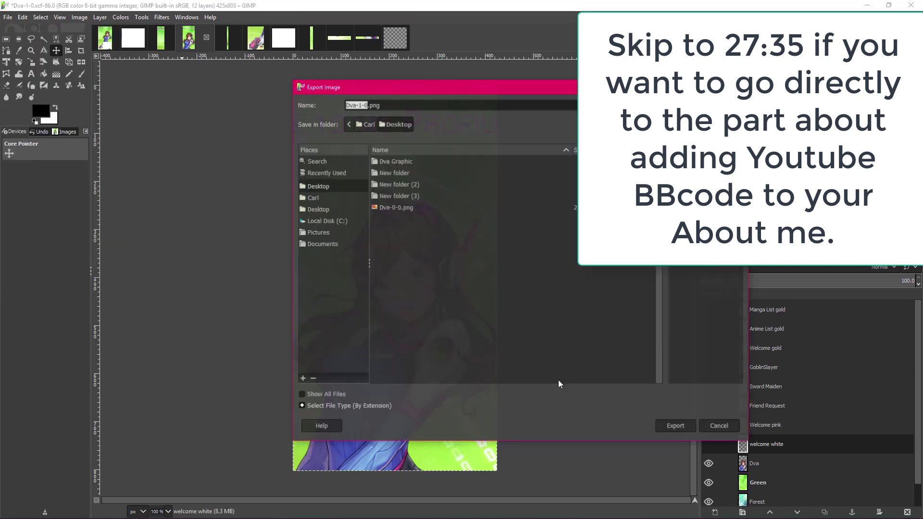
{"action": "left_click", "coordinate": [675, 426]}
{"action": "left_click", "coordinate": [464, 353]}
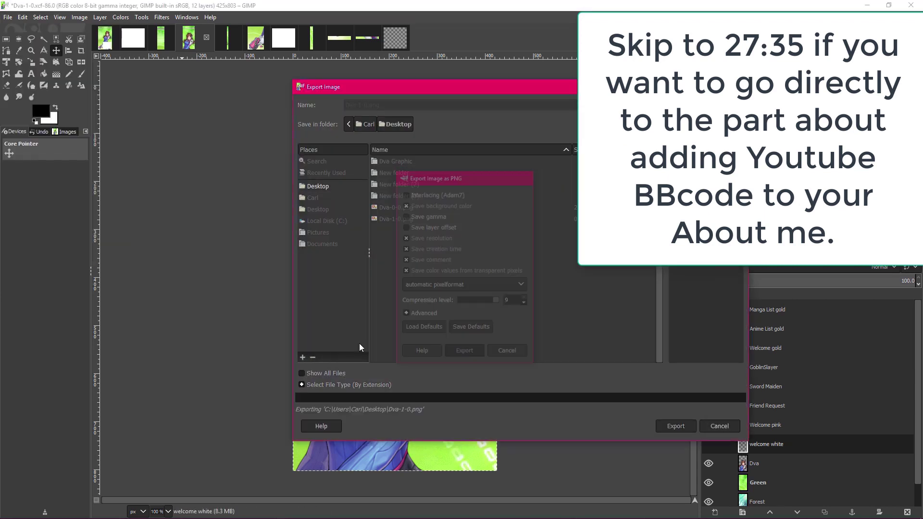
Export the narrow upper-right slice to the Desktop as Dva-2-0.png, using the default PNG options
{"action": "left_click", "coordinate": [224, 37]}
{"action": "left_click", "coordinate": [8, 17]}
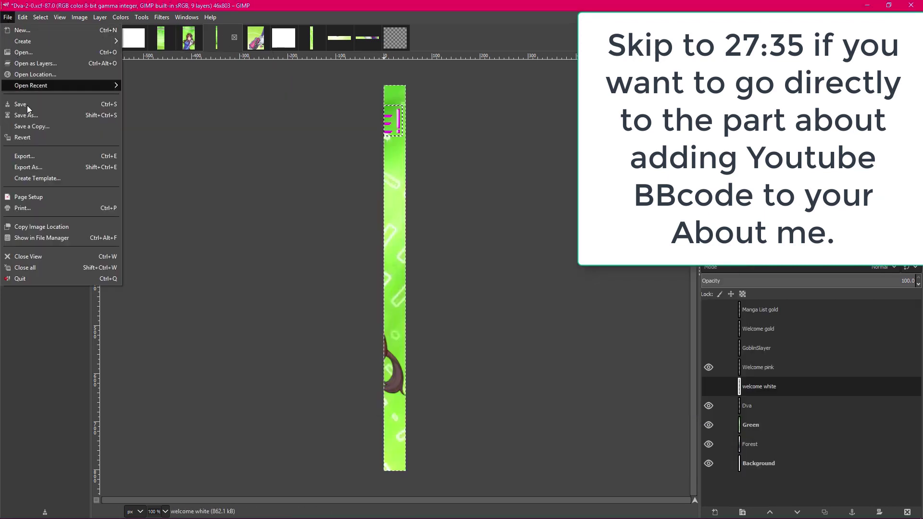
{"action": "left_click", "coordinate": [56, 167]}
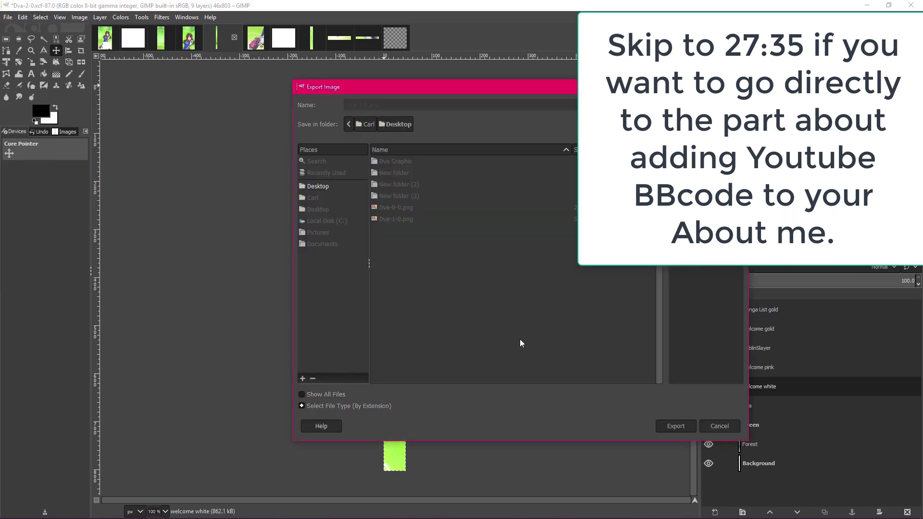
{"action": "left_click", "coordinate": [460, 348]}
Export the slice with the pink gun to the Desktop as Dva-0-1.png, using the default PNG options
{"action": "left_click", "coordinate": [256, 37]}
{"action": "left_click", "coordinate": [8, 16]}
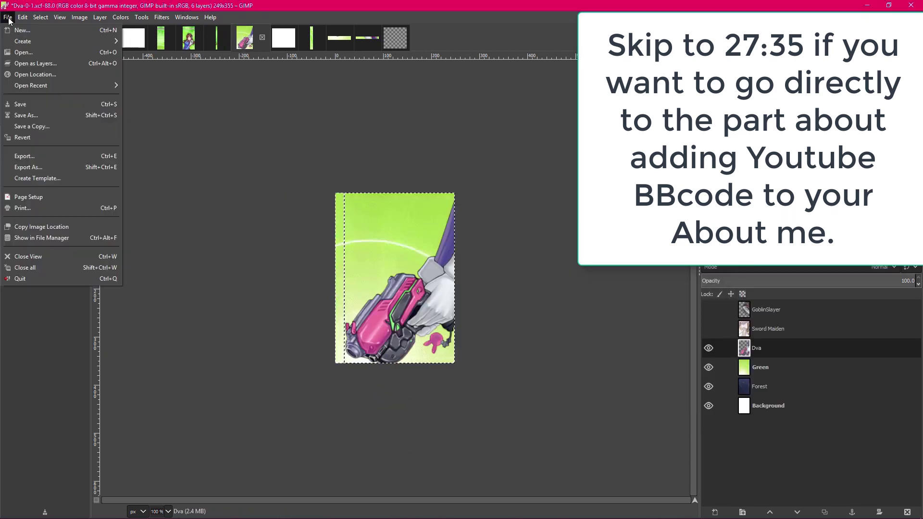
{"action": "left_click", "coordinate": [27, 166]}
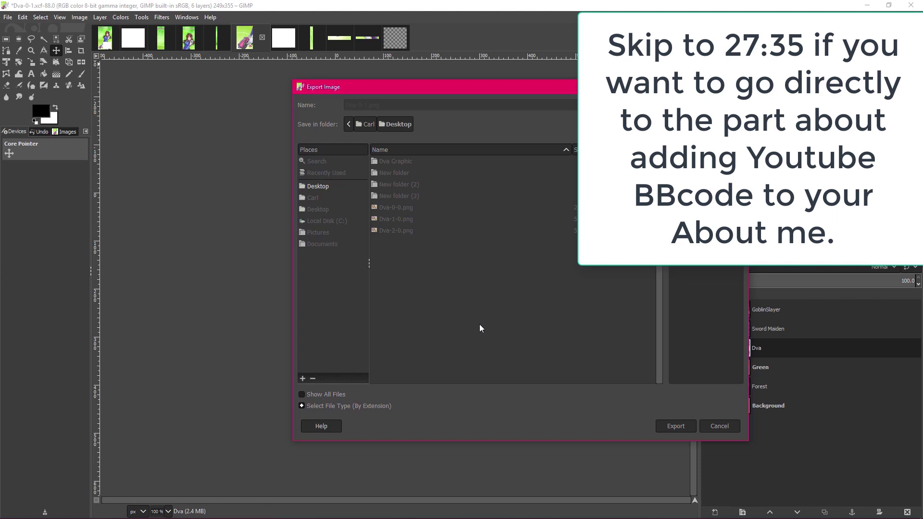
{"action": "key", "text": "Return"}
{"action": "left_click", "coordinate": [462, 351]}
Skip the white slice and export the narrow slice to its right to the Desktop as Dva-2-1.png
{"action": "left_click", "coordinate": [312, 40]}
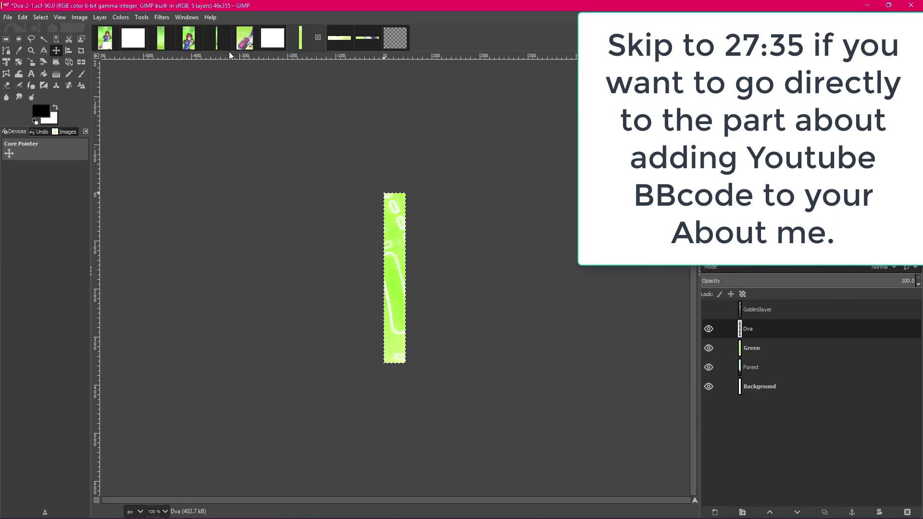
{"action": "left_click", "coordinate": [7, 17]}
{"action": "left_click", "coordinate": [28, 167]}
{"action": "key", "text": "Return"}
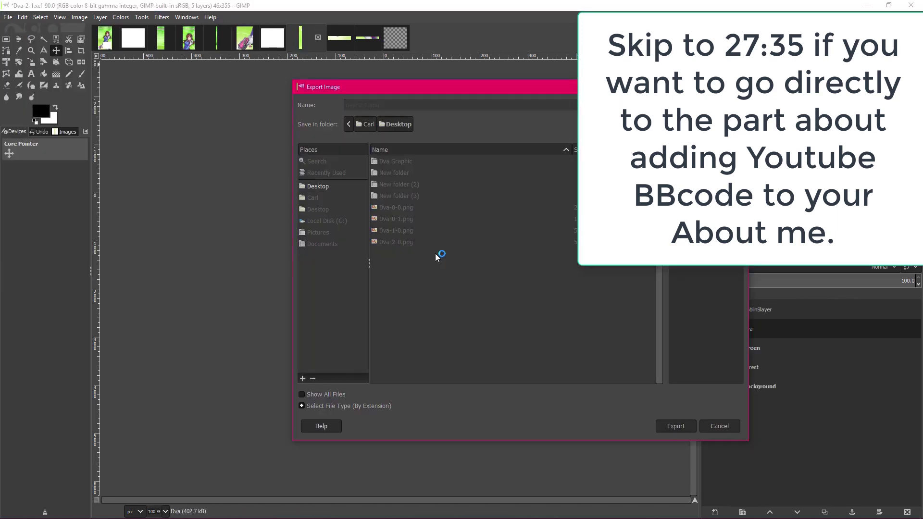
{"action": "left_click", "coordinate": [465, 352]}
Export the bottom-left slice to the Desktop as Dva-0-2.png, using the default PNG options
{"action": "left_click", "coordinate": [338, 39]}
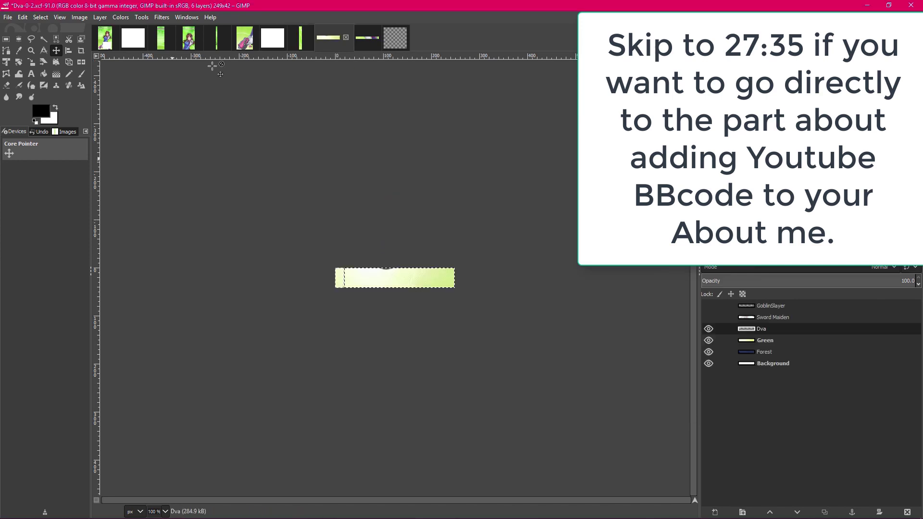
{"action": "left_click", "coordinate": [8, 17]}
{"action": "left_click", "coordinate": [56, 166]}
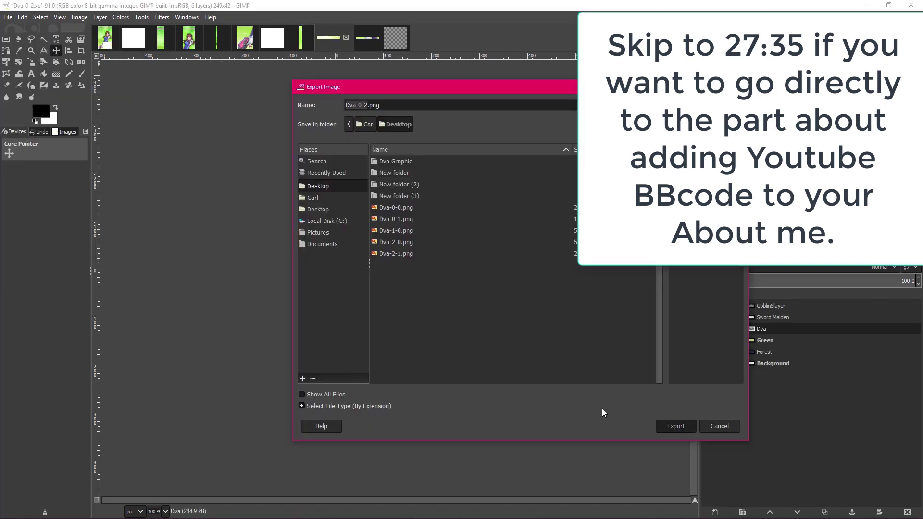
{"action": "left_click", "coordinate": [465, 352]}
Export the bottom-middle slice to the Desktop as Dva-1-2.png, using the default PNG options
{"action": "left_click", "coordinate": [367, 39]}
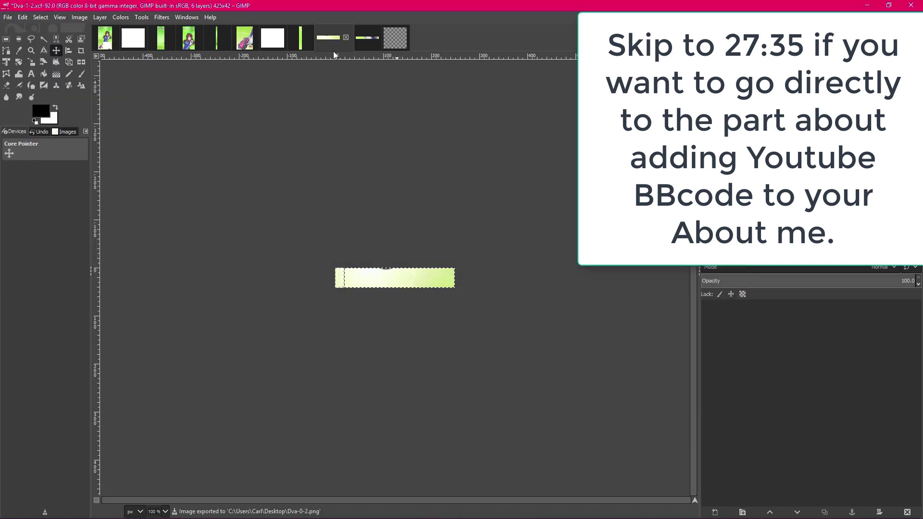
{"action": "left_click", "coordinate": [8, 17]}
{"action": "left_click", "coordinate": [55, 166]}
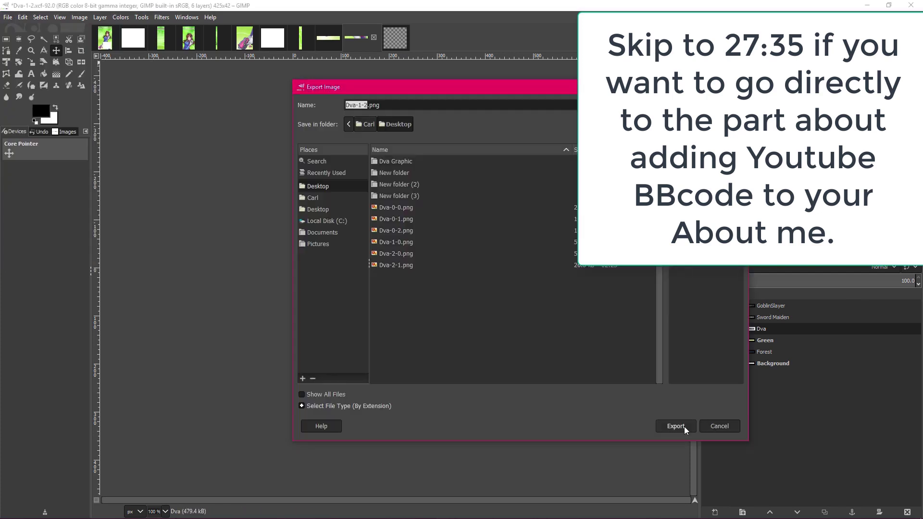
{"action": "left_click", "coordinate": [684, 427]}
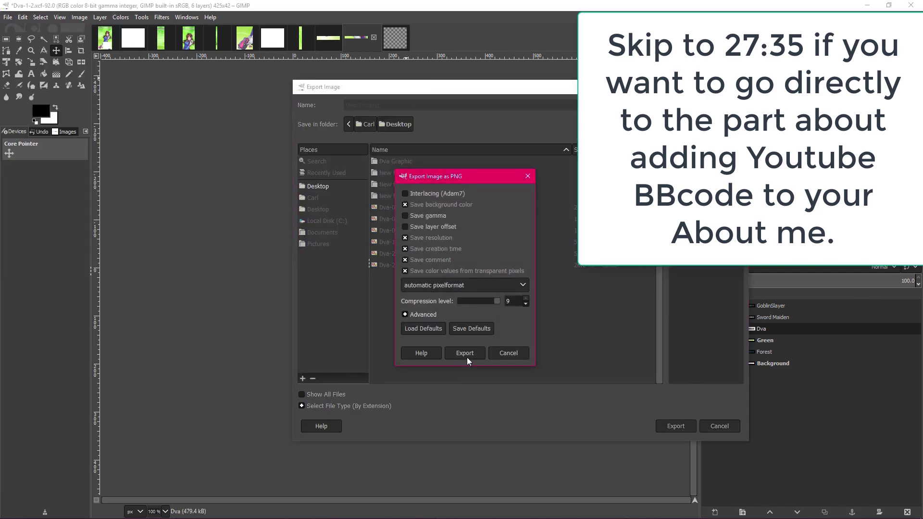
{"action": "left_click", "coordinate": [465, 352]}
Export the bottom-right slice to the Desktop as Dva-2-2.png, using the default PNG options
{"action": "left_click", "coordinate": [392, 38]}
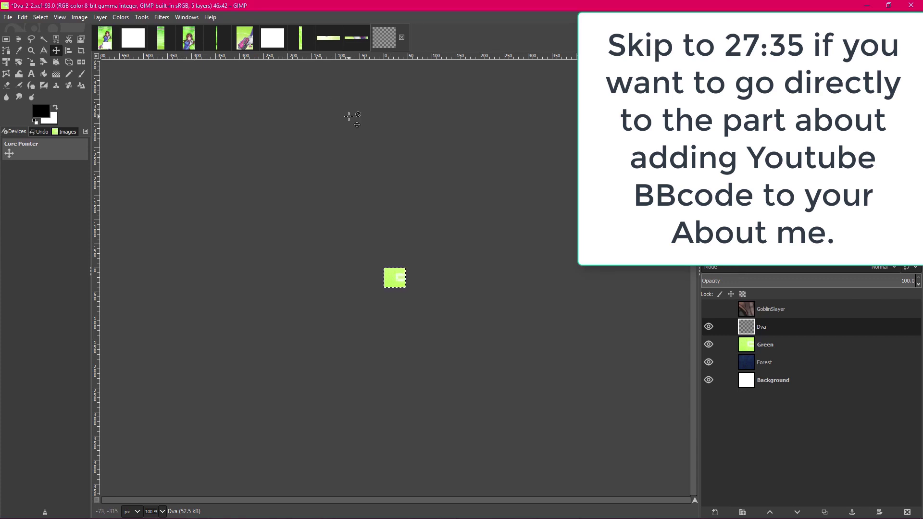
{"action": "left_click", "coordinate": [17, 18]}
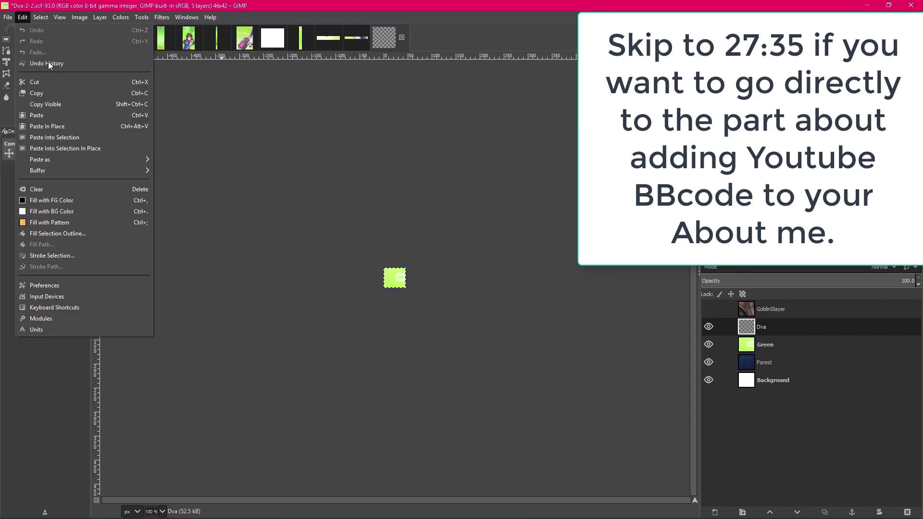
{"action": "left_click", "coordinate": [47, 167]}
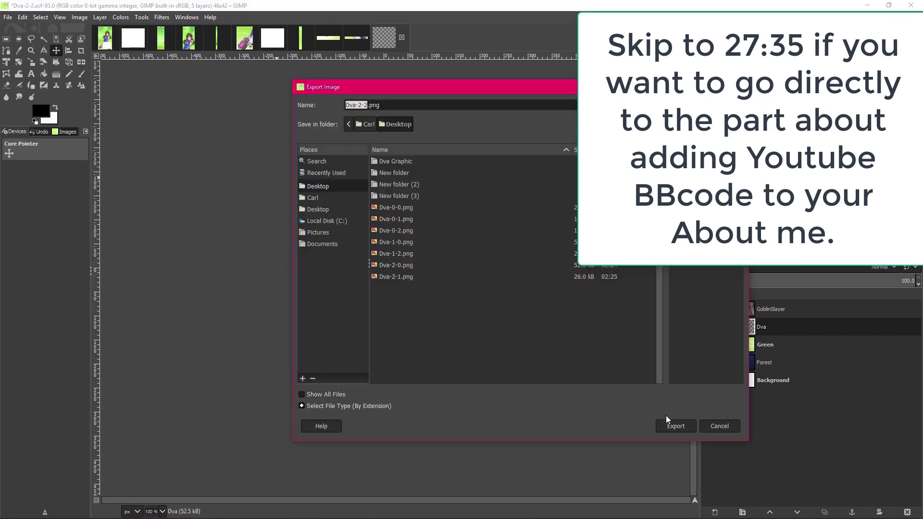
{"action": "key", "text": "Return"}
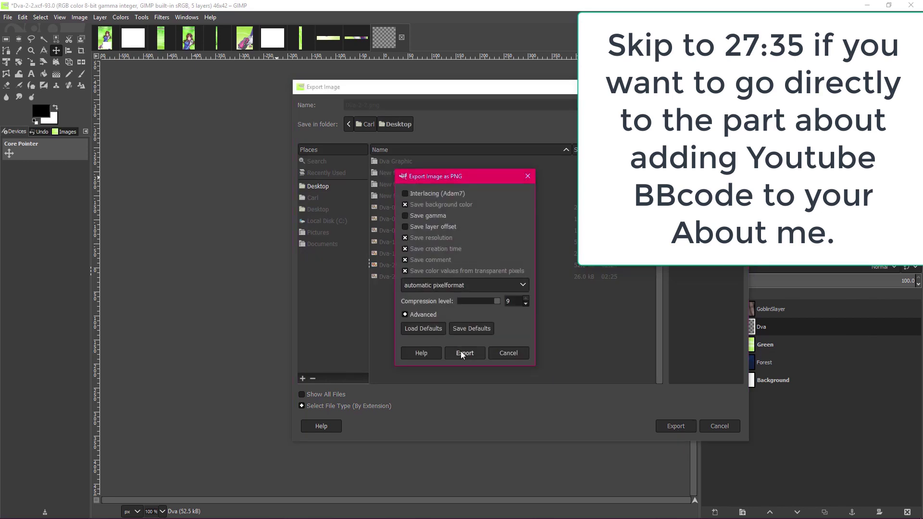
{"action": "left_click", "coordinate": [463, 352]}
Switch to Imgur in the browser and upload the exported Dva PNG slices from the Desktop
{"action": "left_click", "coordinate": [102, 40]}
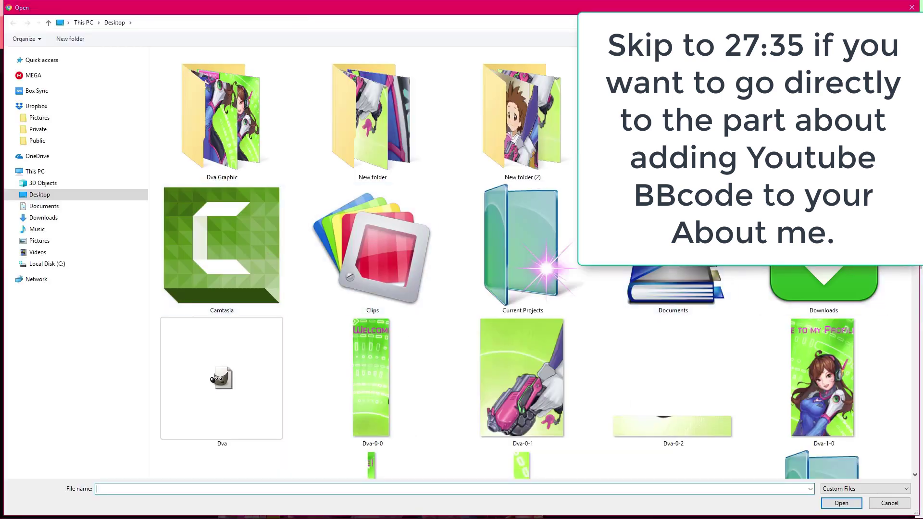
{"action": "scroll", "coordinate": [538, 263], "scroll_direction": "down", "scroll_amount": 5}
{"action": "left_click_drag", "start_coordinate": [889, 97], "coordinate": [384, 105]}
{"action": "left_click", "coordinate": [841, 503]}
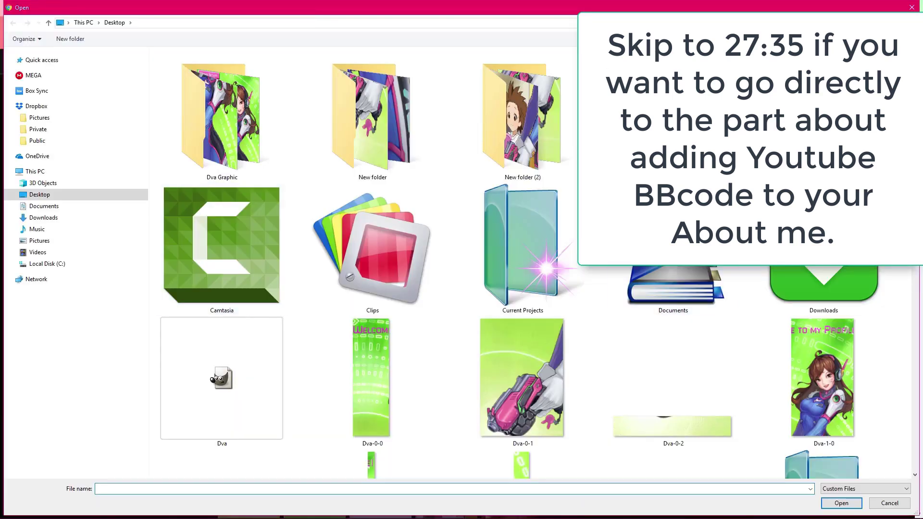
{"action": "scroll", "coordinate": [206, 214], "scroll_direction": "down", "scroll_amount": 5}
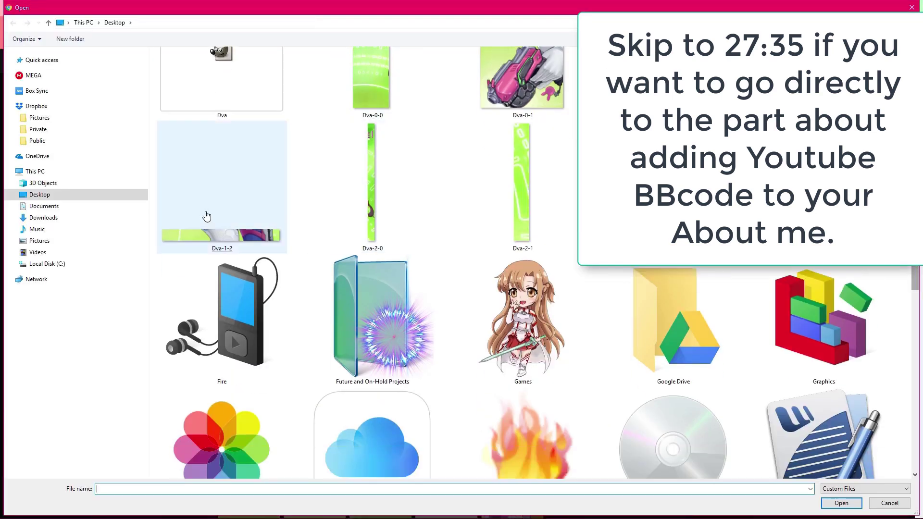
{"action": "left_click_drag", "start_coordinate": [154, 212], "coordinate": [673, 228]}
{"action": "left_click", "coordinate": [841, 503]}
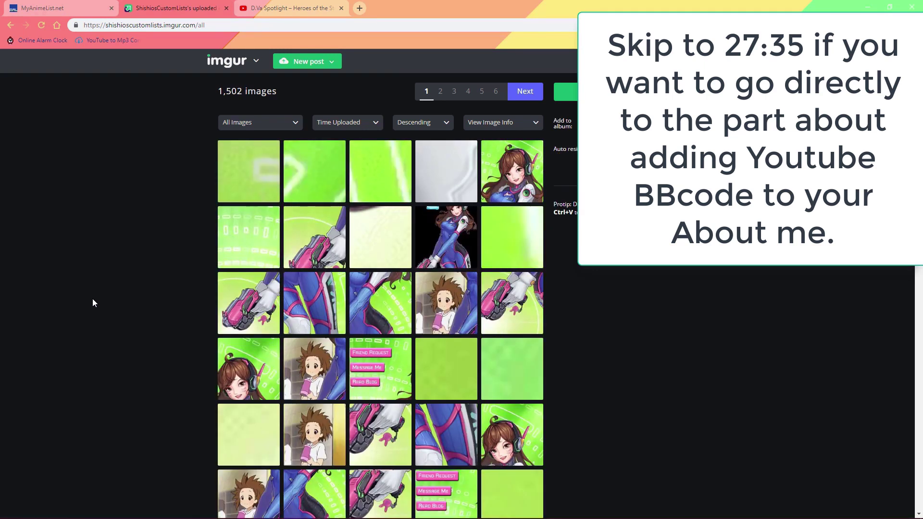
Copy the BBCode of Dva-0-0 from Imgur into the MyAnimeList About Me field and enlarge the field to nearly the page's width
{"action": "left_click", "coordinate": [248, 237]}
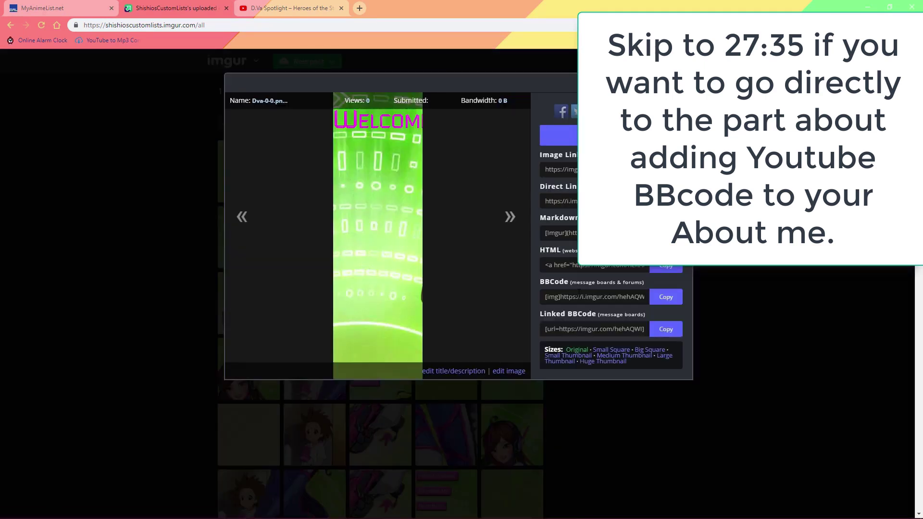
{"action": "left_click", "coordinate": [659, 298]}
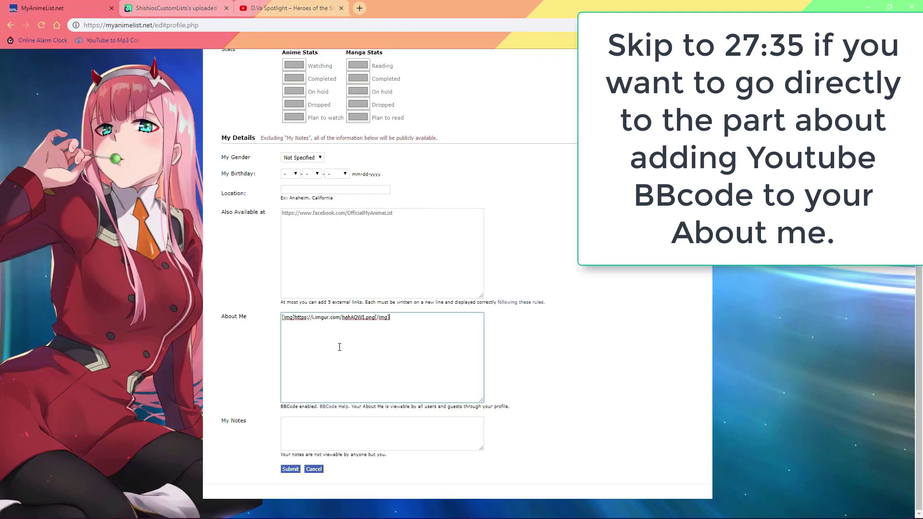
{"action": "left_click_drag", "start_coordinate": [481, 400], "coordinate": [700, 478]}
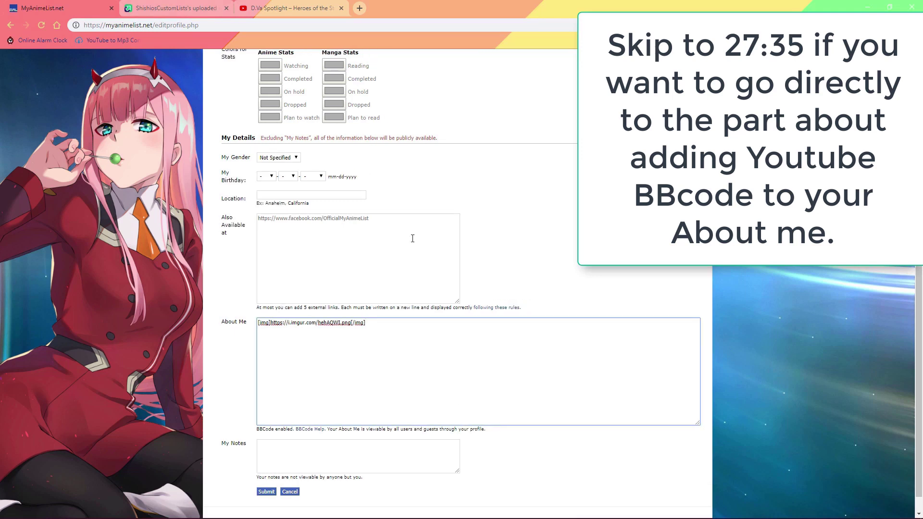
Copy the BBCode of the top-middle slice Dva-1-0 from Imgur and append it to the first line of About Me
{"action": "left_click", "coordinate": [191, 4]}
{"action": "left_click", "coordinate": [188, 192]}
{"action": "left_click", "coordinate": [314, 171]}
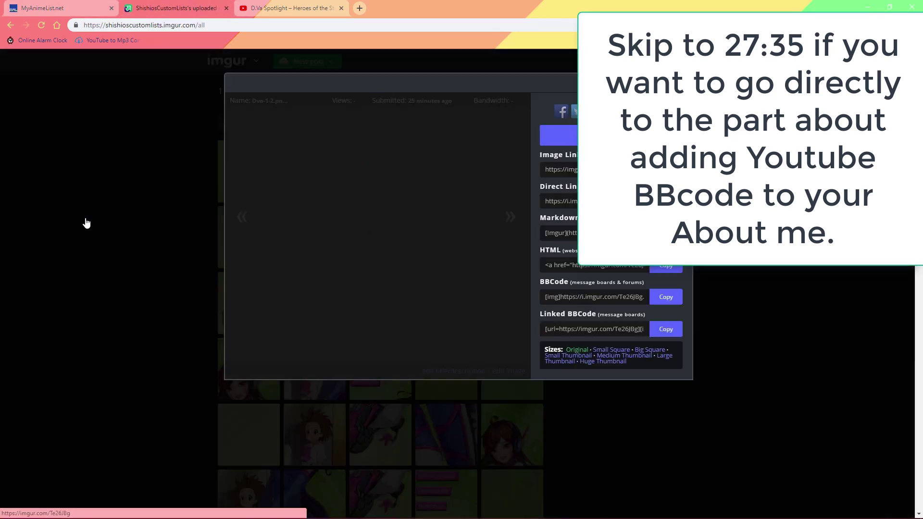
{"action": "left_click", "coordinate": [87, 222]}
{"action": "left_click", "coordinate": [516, 168]}
{"action": "left_click", "coordinate": [666, 297]}
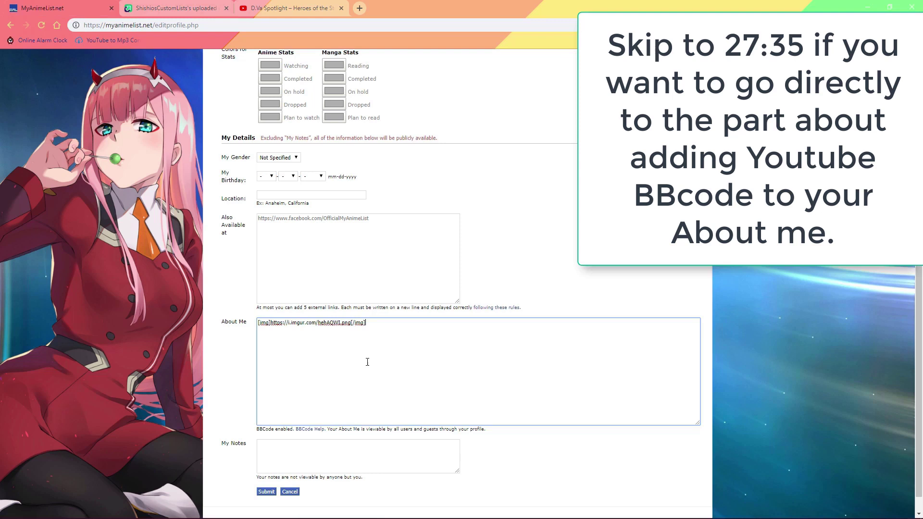
{"action": "key", "text": "ctrl+v"}
Append the Imgur BBCode of the narrow top-right slice Dva-2-0 to the first line of About Me
{"action": "left_click", "coordinate": [173, 9]}
{"action": "left_click", "coordinate": [102, 231]}
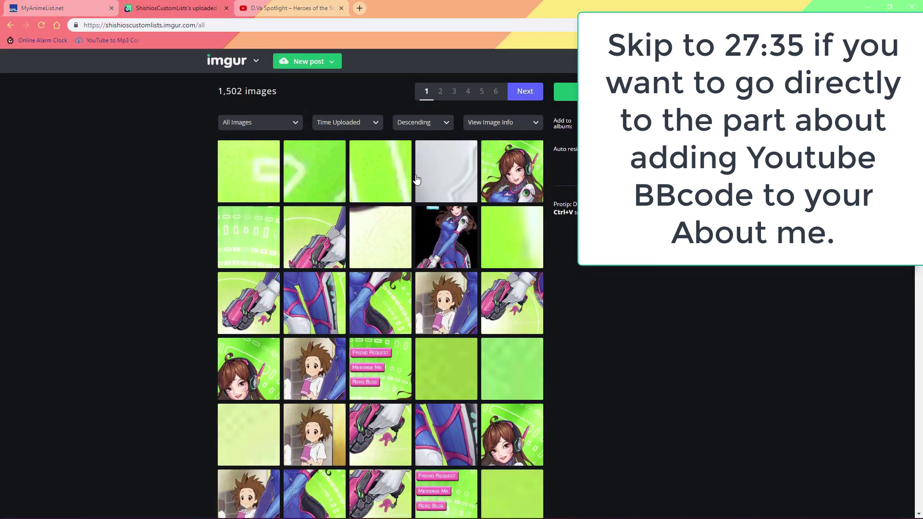
{"action": "left_click", "coordinate": [376, 157]}
{"action": "left_click", "coordinate": [289, 175]}
{"action": "left_click", "coordinate": [307, 172]}
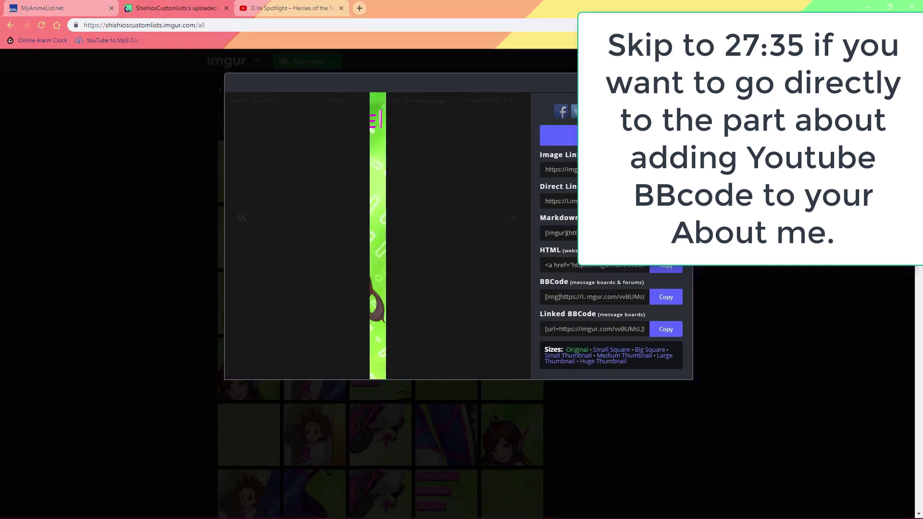
{"action": "left_click", "coordinate": [663, 298]}
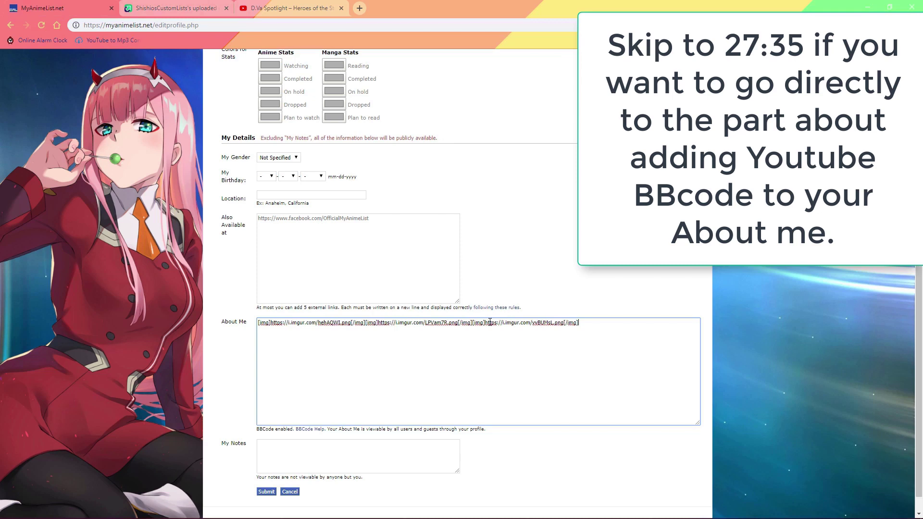
Add the Imgur BBCode of the pink gun slice Dva-0-1 on a new second line in About Me
{"action": "left_click", "coordinate": [173, 8]}
{"action": "left_click", "coordinate": [128, 298]}
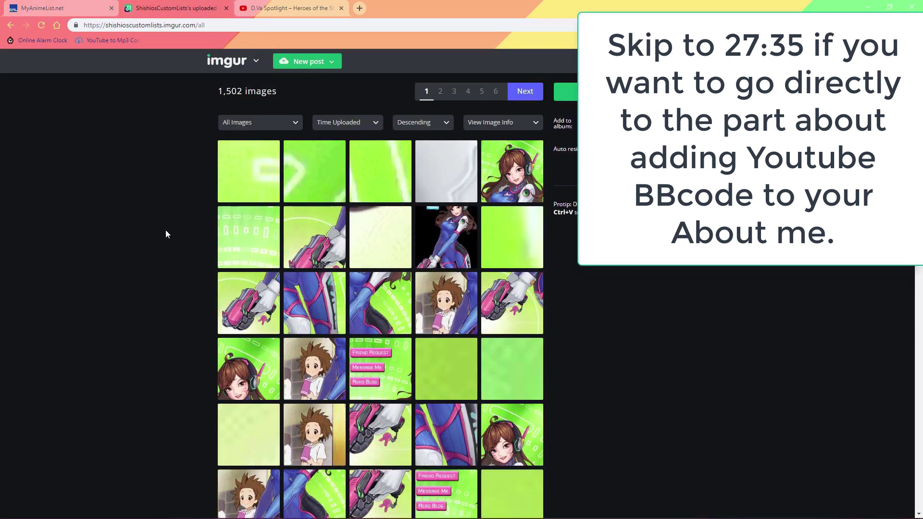
{"action": "left_click", "coordinate": [315, 237]}
{"action": "left_click", "coordinate": [662, 297]}
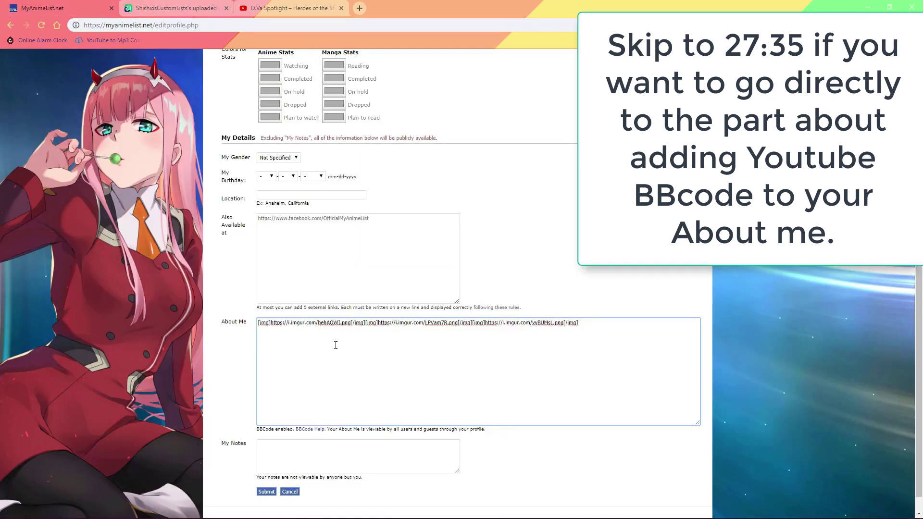
{"action": "left_click", "coordinate": [173, 8]}
{"action": "left_click", "coordinate": [148, 177]}
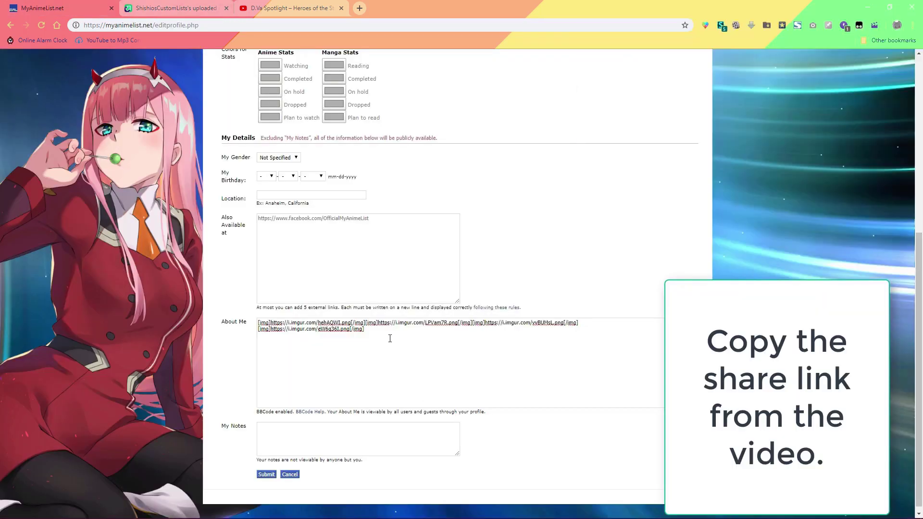
Switch to the YouTube video D.Va Spotlight – Heroes of the Storm and copy its share link without a start time
{"action": "left_click", "coordinate": [265, 4]}
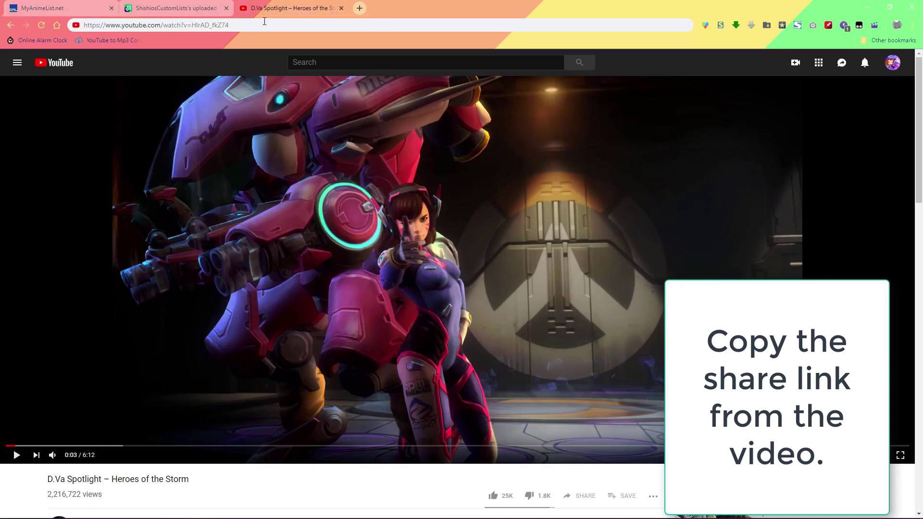
{"action": "scroll", "coordinate": [423, 296], "scroll_direction": "down", "scroll_amount": 4}
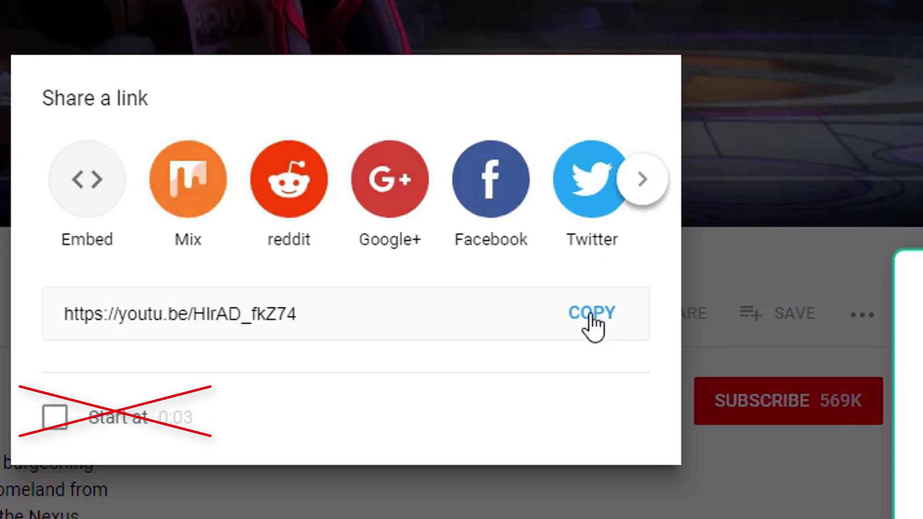
{"action": "left_click", "coordinate": [592, 313]}
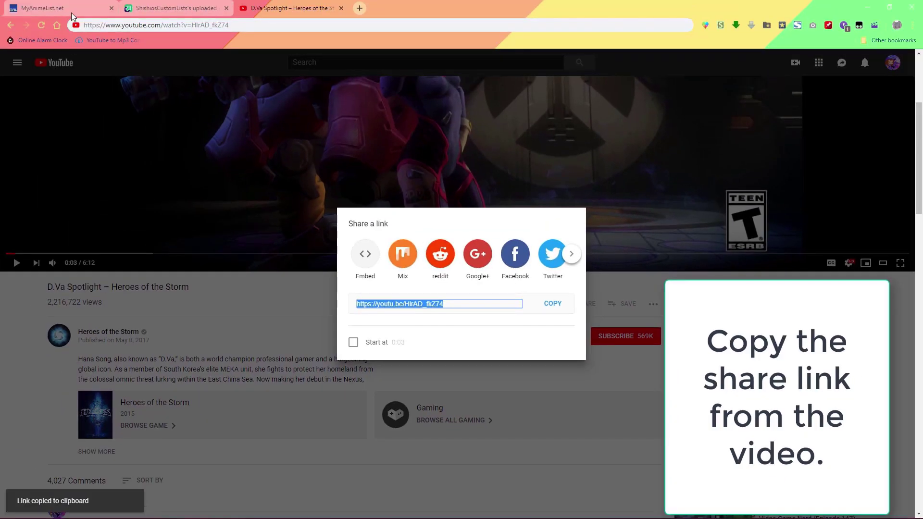
Place the share link between [yt][/yt] after the gun slice's code in About Me, keeping only the video ID HlrAD_fkZ74
{"action": "left_click", "coordinate": [73, 7]}
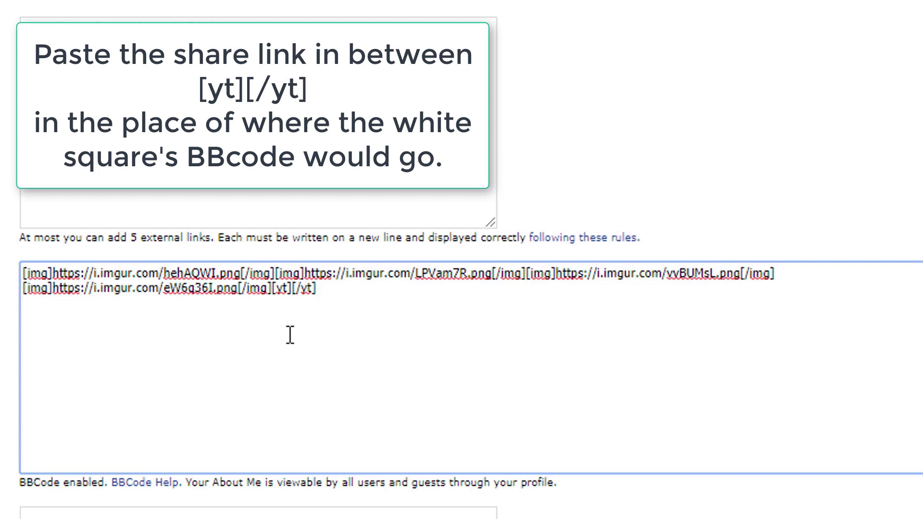
{"action": "key", "text": "ctrl+v"}
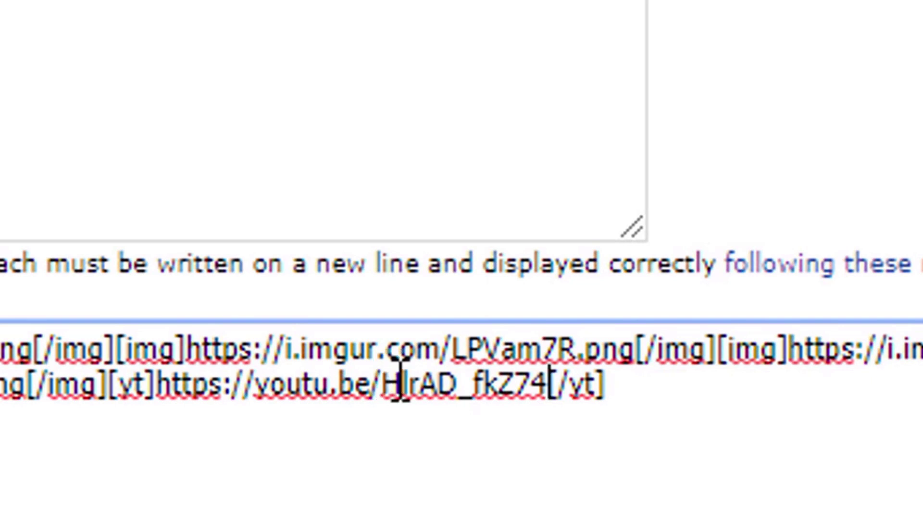
{"action": "left_click_drag", "start_coordinate": [380, 384], "coordinate": [165, 371]}
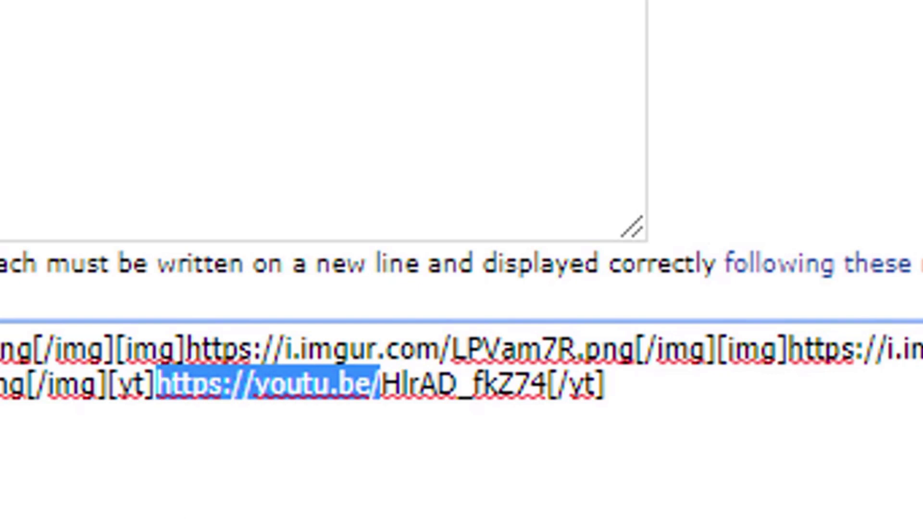
{"action": "key", "text": "BackSpace"}
Append the Imgur BBCode of the narrow right slice Dva-2-1 directly after the [yt] code in About Me
{"action": "left_click", "coordinate": [456, 306]}
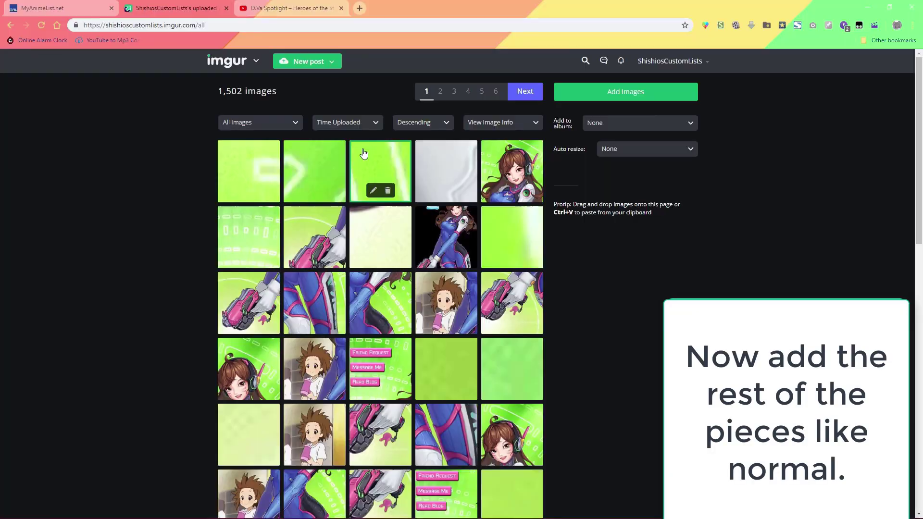
{"action": "left_click", "coordinate": [365, 152]}
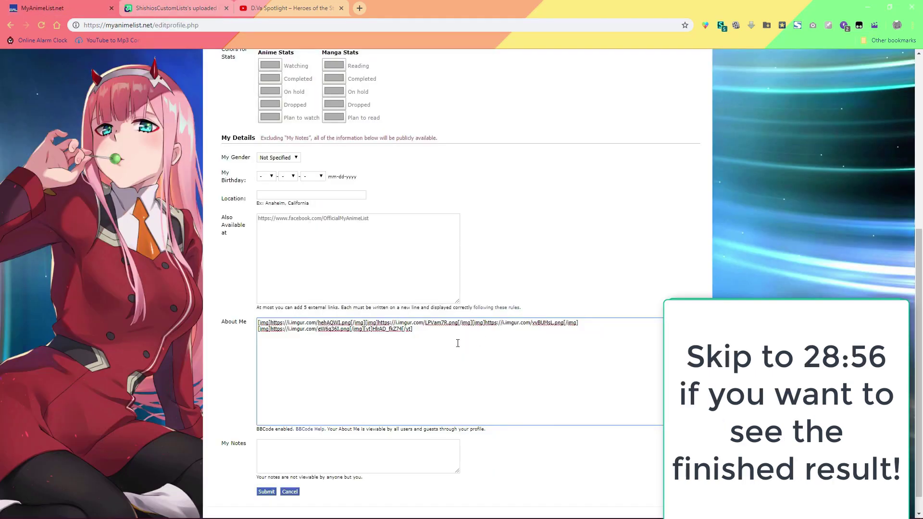
{"action": "key", "text": "ctrl+v"}
Add the Imgur BBCode of the bottom-left slice Dva-0-2 on a new third line in About Me
{"action": "left_click", "coordinate": [190, 3]}
{"action": "left_click", "coordinate": [140, 270]}
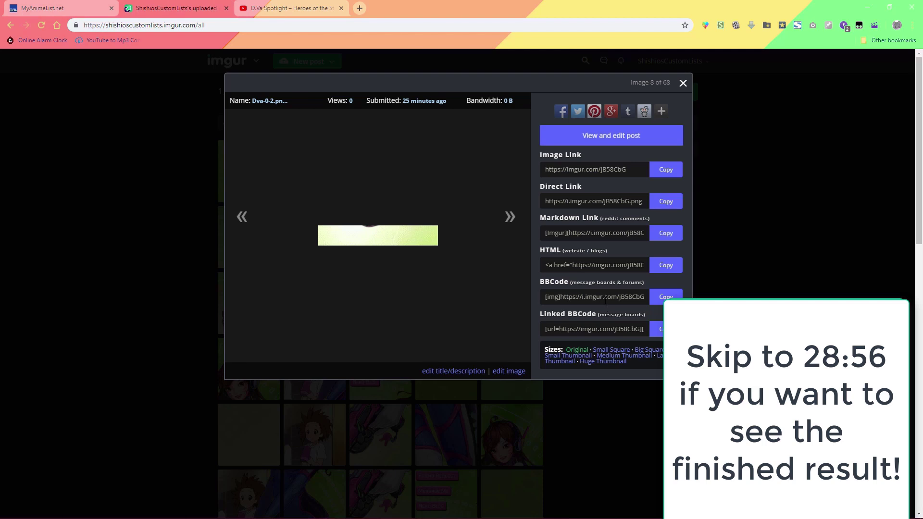
{"action": "left_click", "coordinate": [606, 300]}
{"action": "key", "text": "ctrl+c"}
{"action": "left_click", "coordinate": [99, 5]}
{"action": "key", "text": "ctrl+v"}
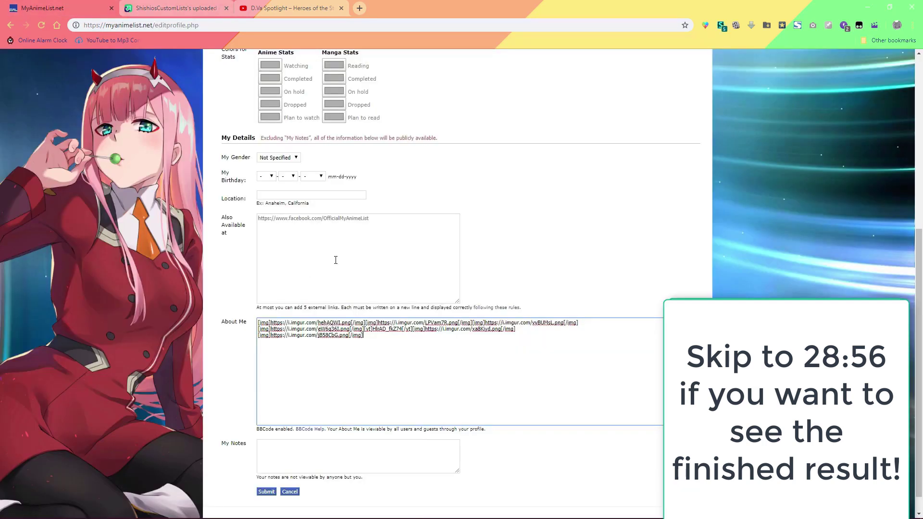
Append the Imgur BBCode of the bottom-middle slice Dva-1-2 to the third line of About Me
{"action": "left_click", "coordinate": [191, 4]}
{"action": "left_click", "coordinate": [61, 268]}
{"action": "left_click", "coordinate": [451, 162]}
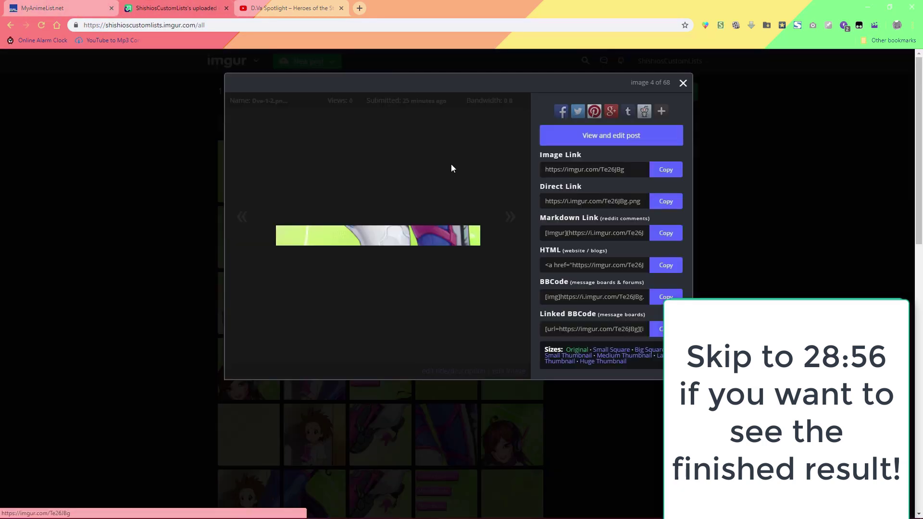
{"action": "left_click", "coordinate": [596, 297]}
{"action": "key", "text": "ctrl+c"}
{"action": "left_click", "coordinate": [48, 8]}
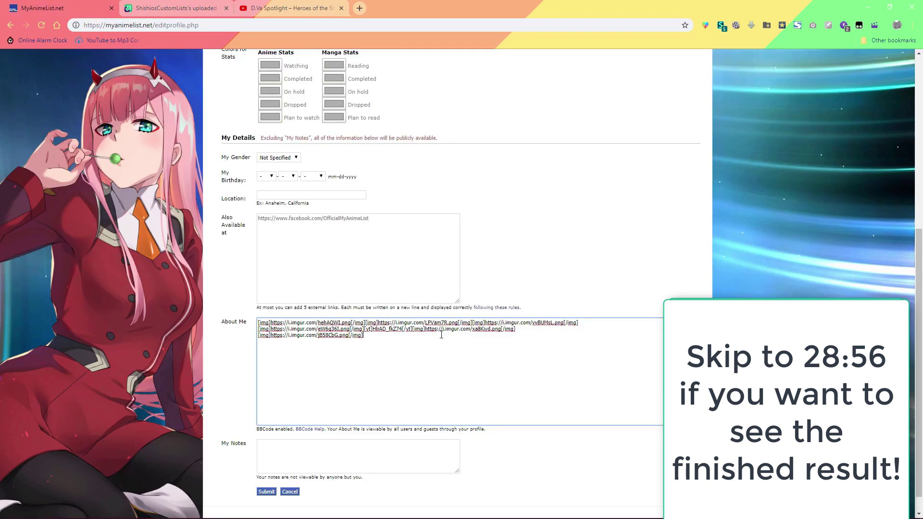
{"action": "key", "text": "ctrl+v"}
Append the Imgur BBCode of the bottom-right slice Dva-2-2 to the end of the third line of About Me
{"action": "left_click", "coordinate": [149, 3]}
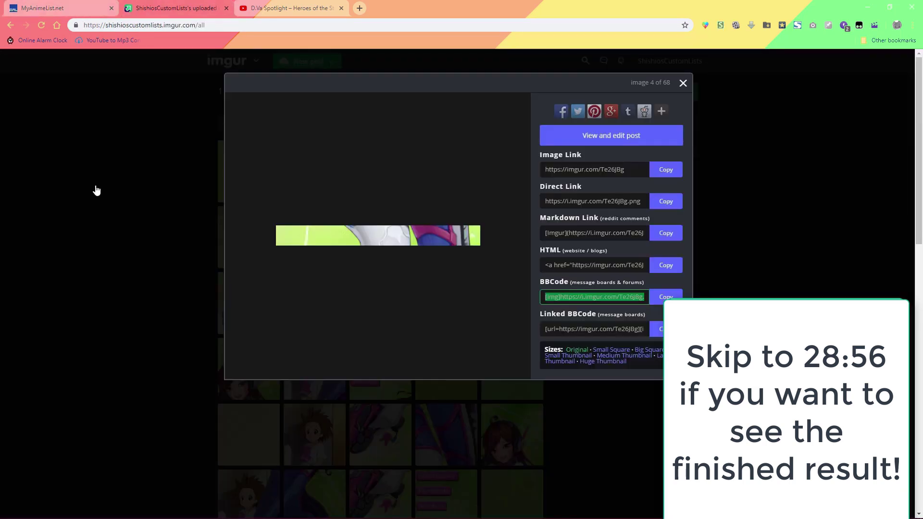
{"action": "left_click", "coordinate": [95, 189]}
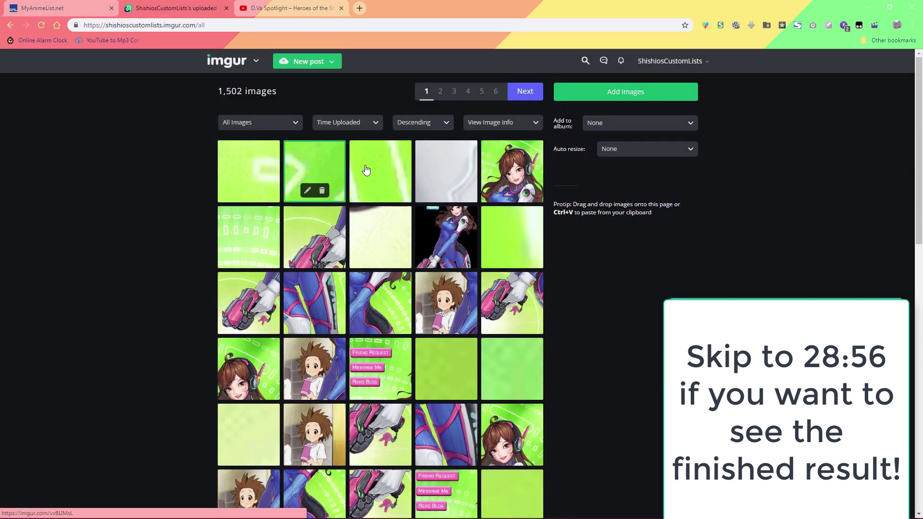
{"action": "left_click", "coordinate": [257, 163]}
{"action": "left_click", "coordinate": [652, 303]}
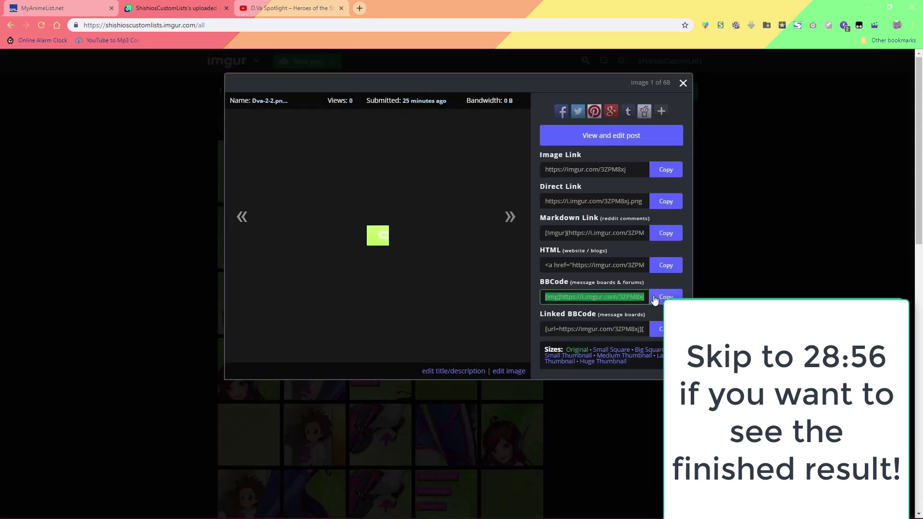
{"action": "left_click", "coordinate": [76, 226]}
{"action": "left_click", "coordinate": [46, 8]}
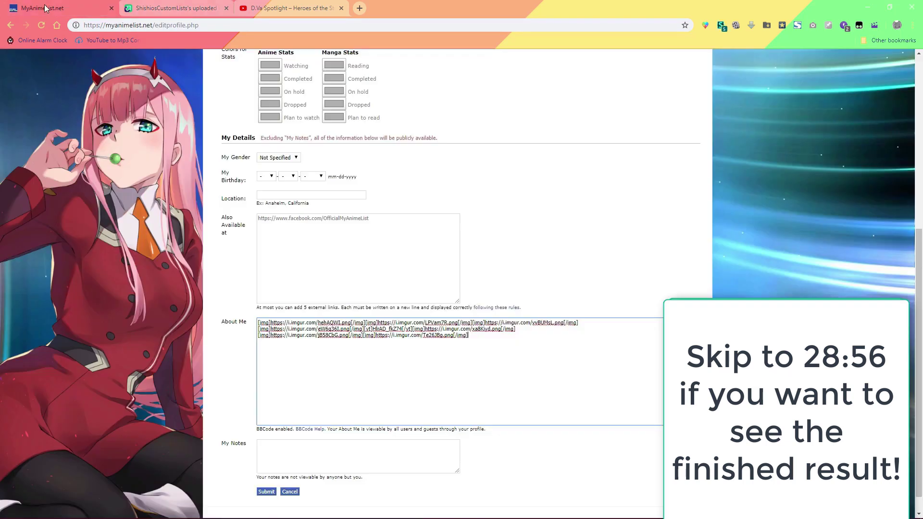
{"action": "key", "text": "ctrl+v"}
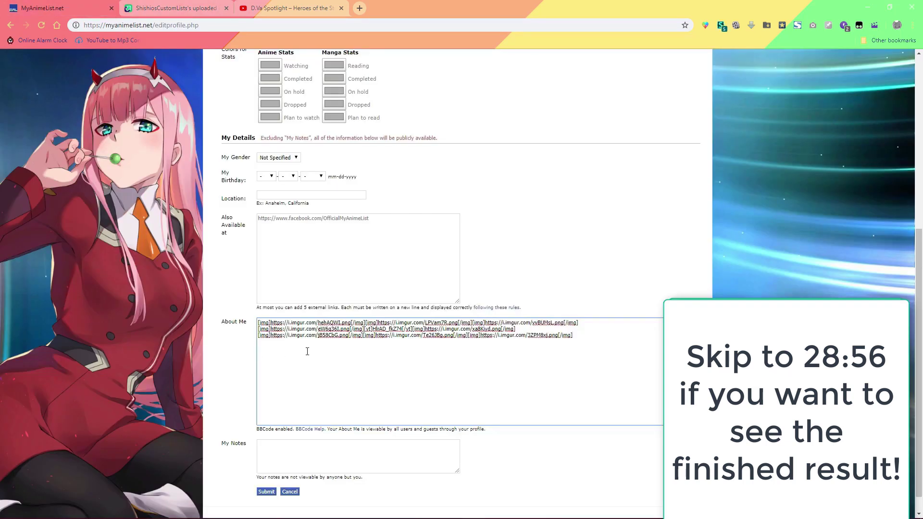
Submit the edited profile and check the assembled graphic and embedded YouTube player on the profile page
{"action": "scroll", "coordinate": [182, 354], "scroll_direction": "down", "scroll_amount": 1}
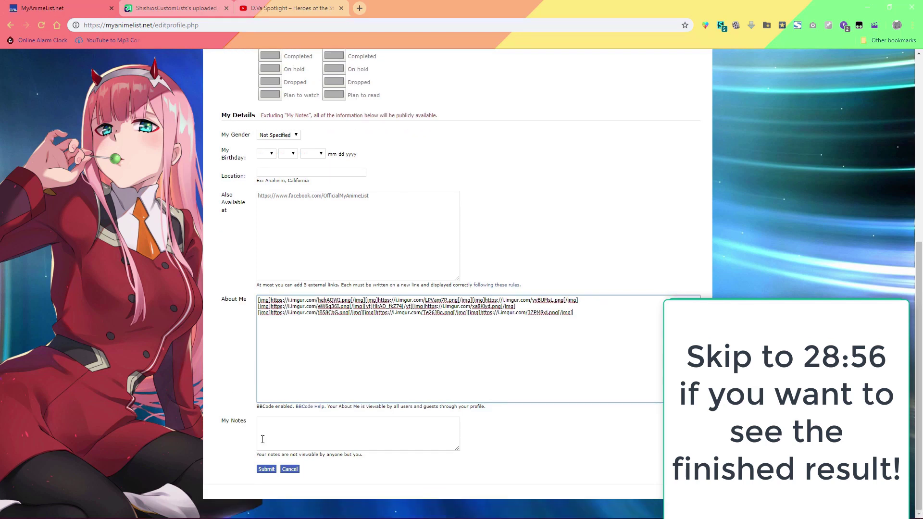
{"action": "left_click", "coordinate": [265, 470]}
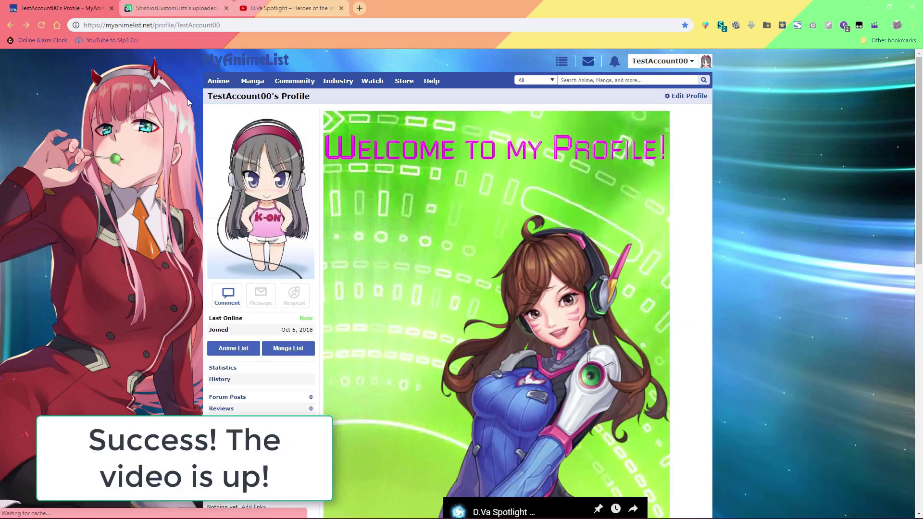
{"action": "scroll", "coordinate": [188, 103], "scroll_direction": "down", "scroll_amount": 3}
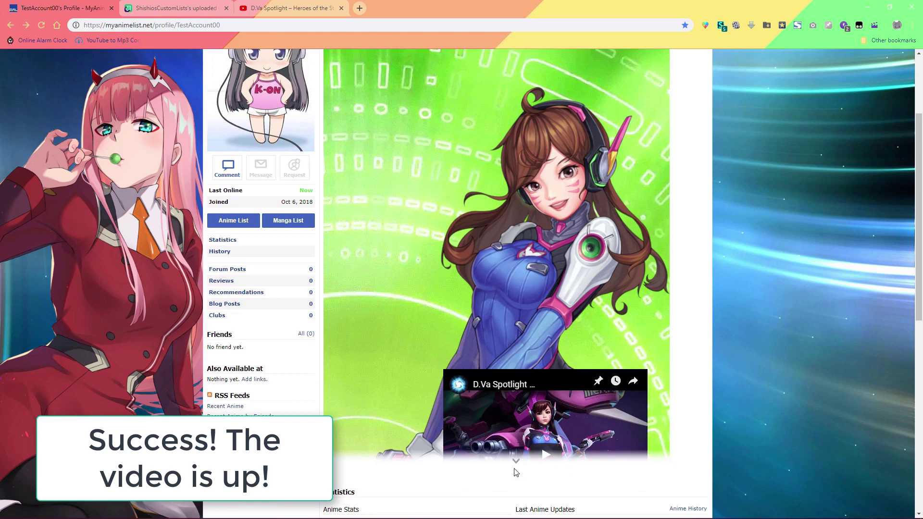
{"action": "scroll", "coordinate": [515, 433], "scroll_direction": "down", "scroll_amount": 1}
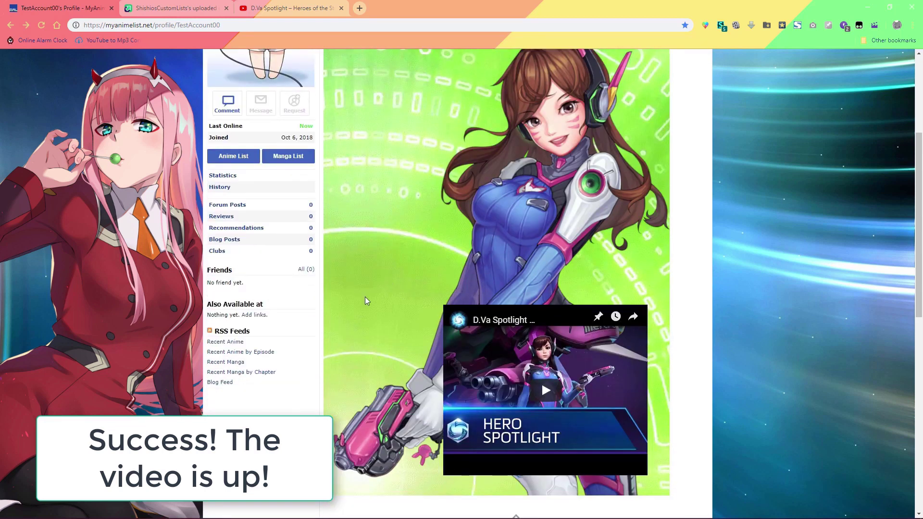
{"action": "left_click", "coordinate": [531, 400]}
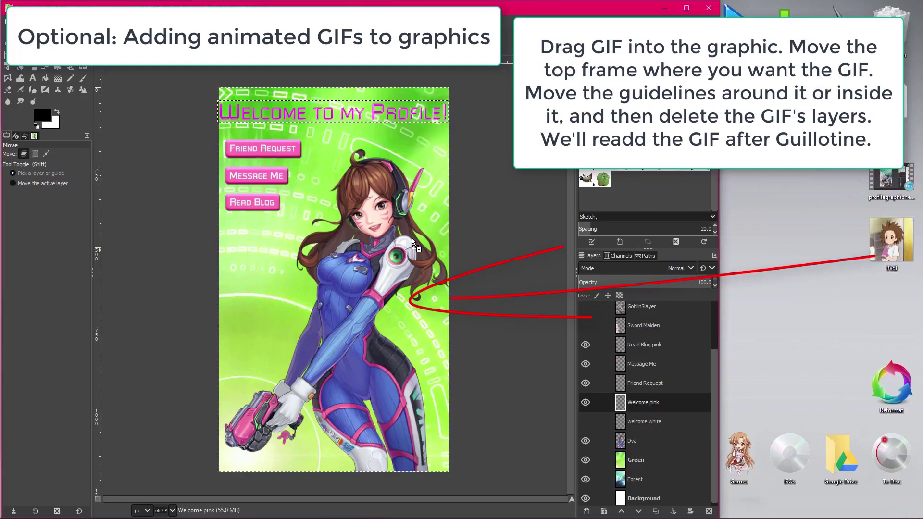
In GIMP, add the desktop GIF to the Dva graphic as layers and move its top frame below the Read Blog button
{"action": "left_click_drag", "start_coordinate": [264, 290], "coordinate": [263, 298]}
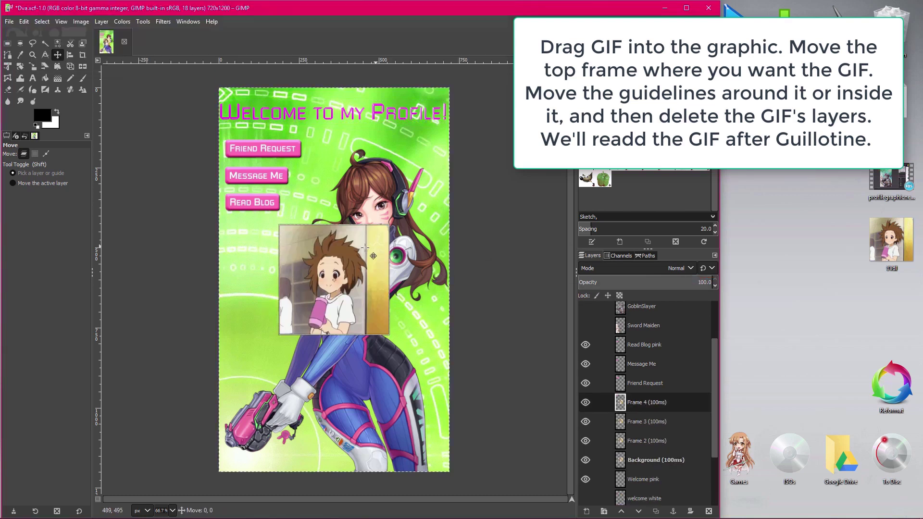
{"action": "left_click_drag", "start_coordinate": [375, 246], "coordinate": [322, 293]}
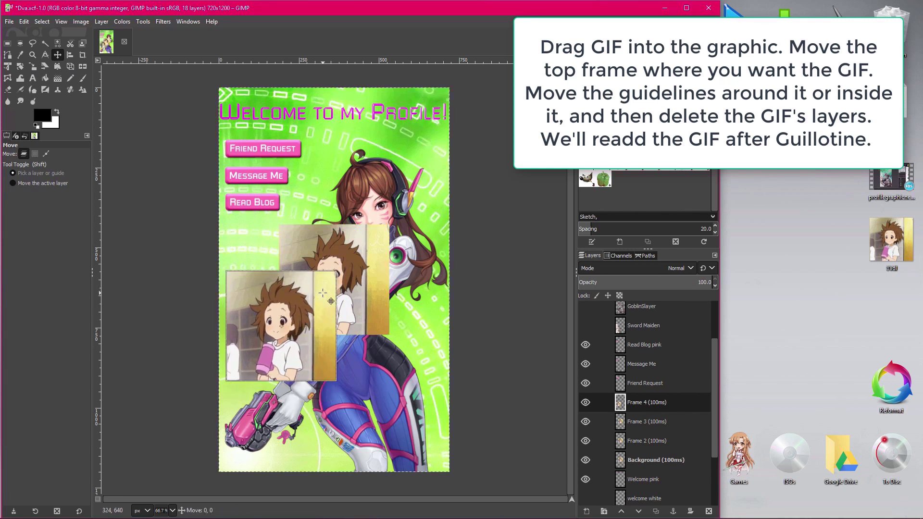
Place two horizontal and two vertical guides along the edges of the moved GIF frame
{"action": "left_click_drag", "start_coordinate": [234, 61], "coordinate": [224, 270]}
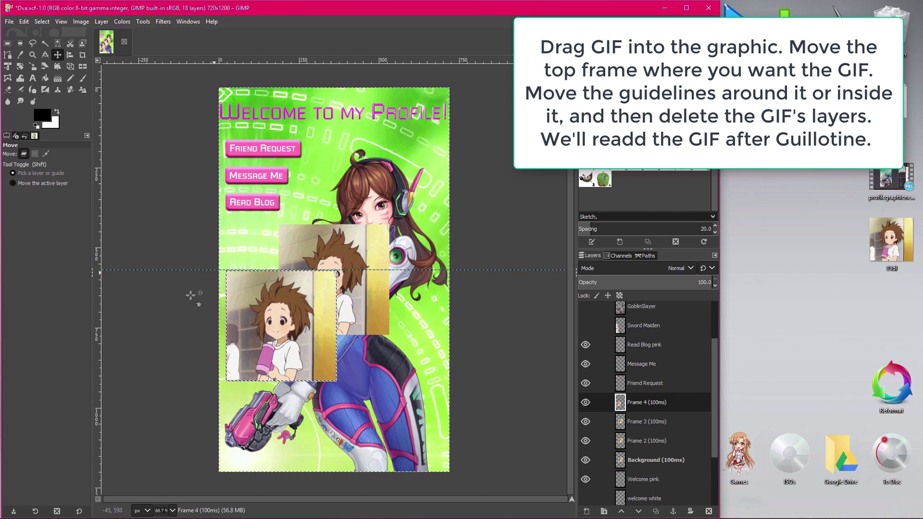
{"action": "left_click_drag", "start_coordinate": [211, 61], "coordinate": [198, 382]}
{"action": "left_click_drag", "start_coordinate": [100, 107], "coordinate": [224, 159]}
{"action": "left_click_drag", "start_coordinate": [99, 161], "coordinate": [338, 195]}
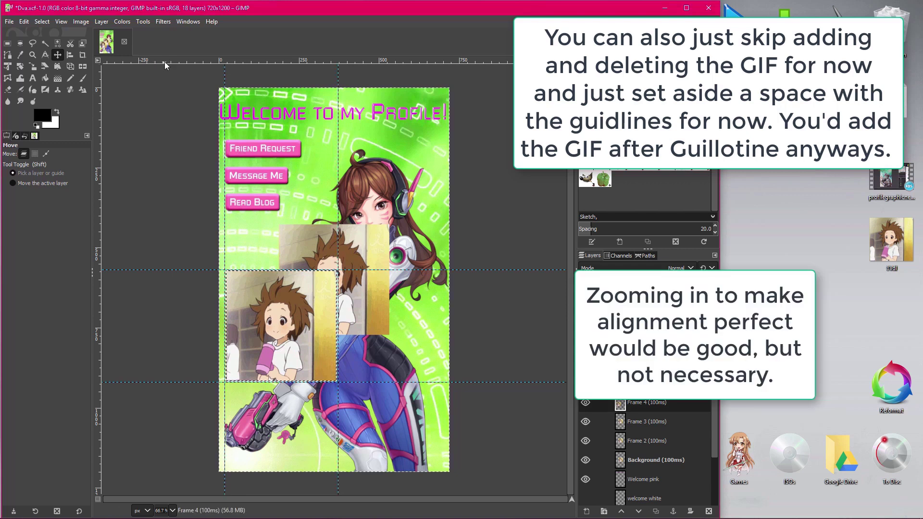
Add four horizontal guides above, between and below the three pink buttons, and tighten the guides around the GIF frame
{"action": "left_click_drag", "start_coordinate": [174, 60], "coordinate": [173, 136]}
{"action": "left_click_drag", "start_coordinate": [195, 63], "coordinate": [182, 160]}
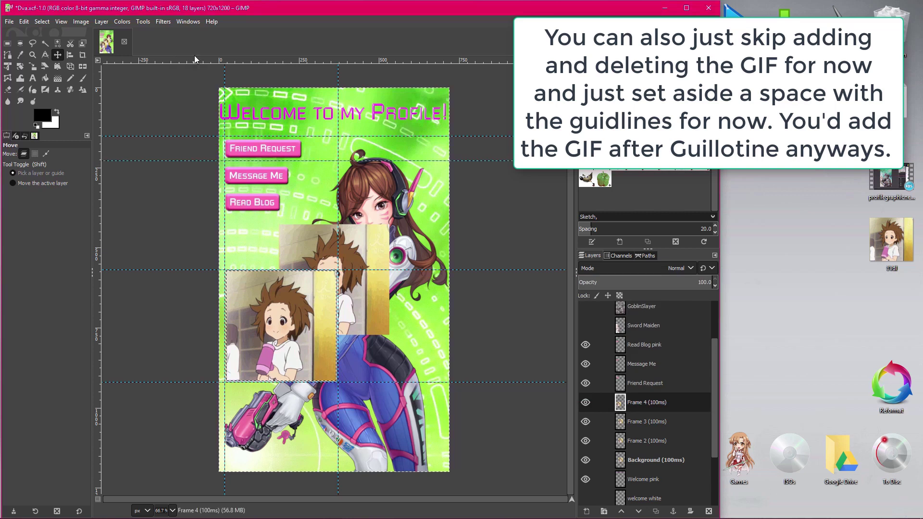
{"action": "left_click_drag", "start_coordinate": [194, 60], "coordinate": [181, 189]}
{"action": "left_click_drag", "start_coordinate": [187, 63], "coordinate": [172, 216]}
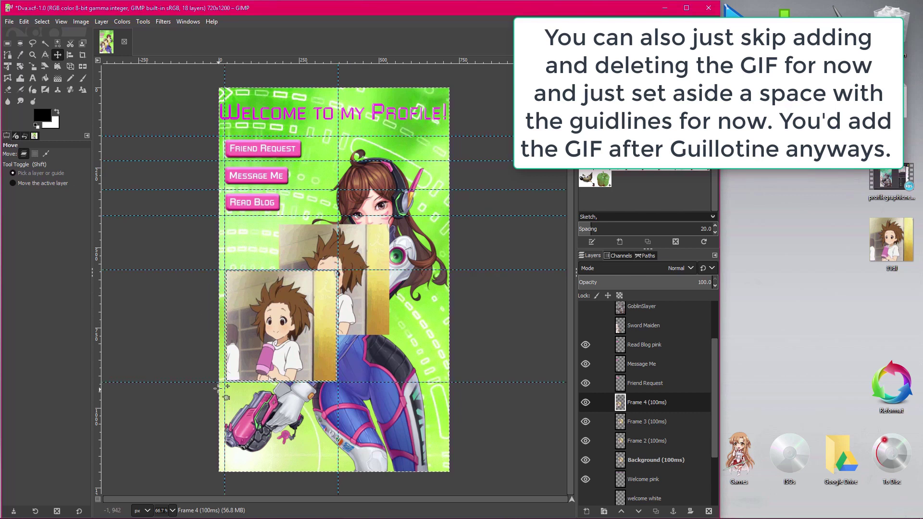
{"action": "left_click_drag", "start_coordinate": [205, 382], "coordinate": [224, 400]}
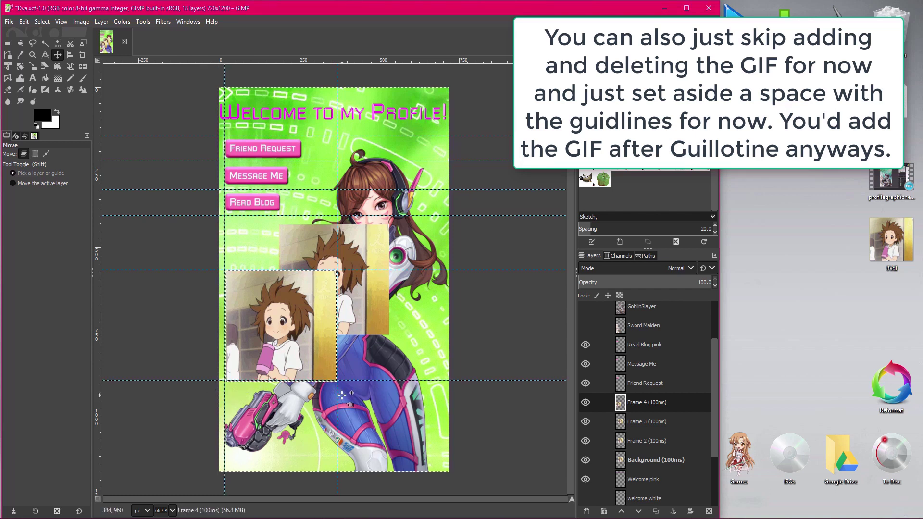
{"action": "left_click_drag", "start_coordinate": [339, 396], "coordinate": [337, 396]}
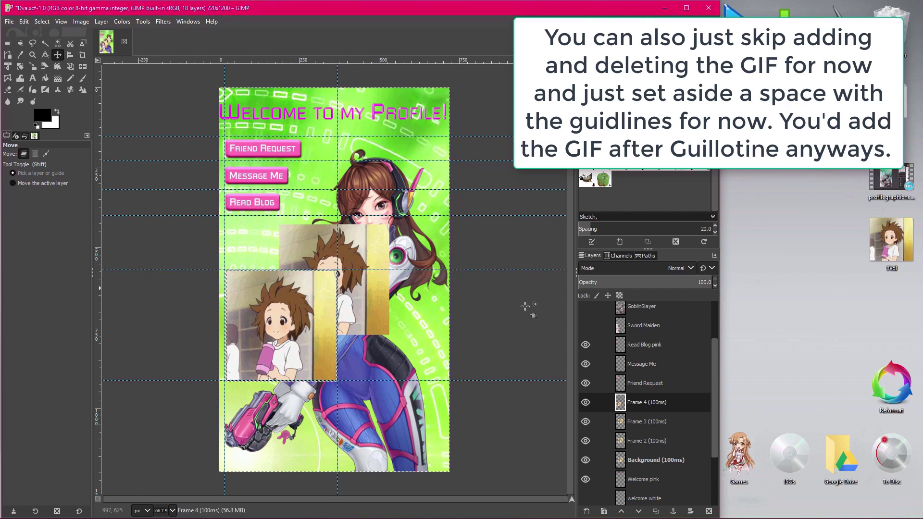
Delete the GIF's layers Frame 4, Frame 3, Frame 2 and Background (100ms) from the graphic
{"action": "scroll", "coordinate": [625, 356], "scroll_direction": "down", "scroll_amount": 2}
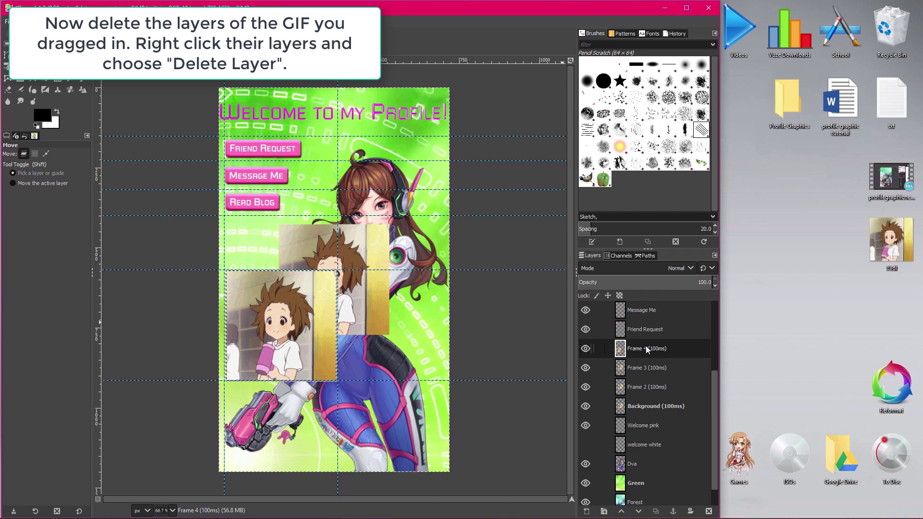
{"action": "right_click", "coordinate": [684, 350]}
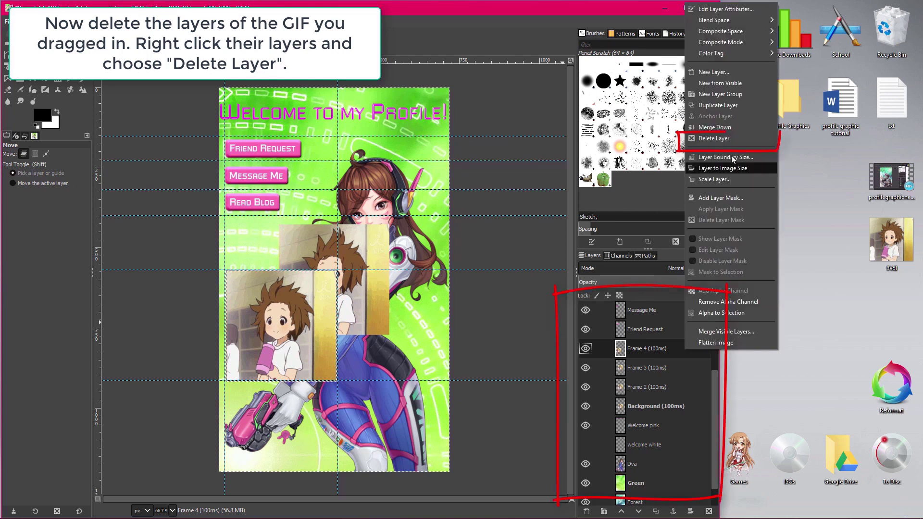
{"action": "left_click", "coordinate": [734, 139]}
{"action": "right_click", "coordinate": [683, 353]}
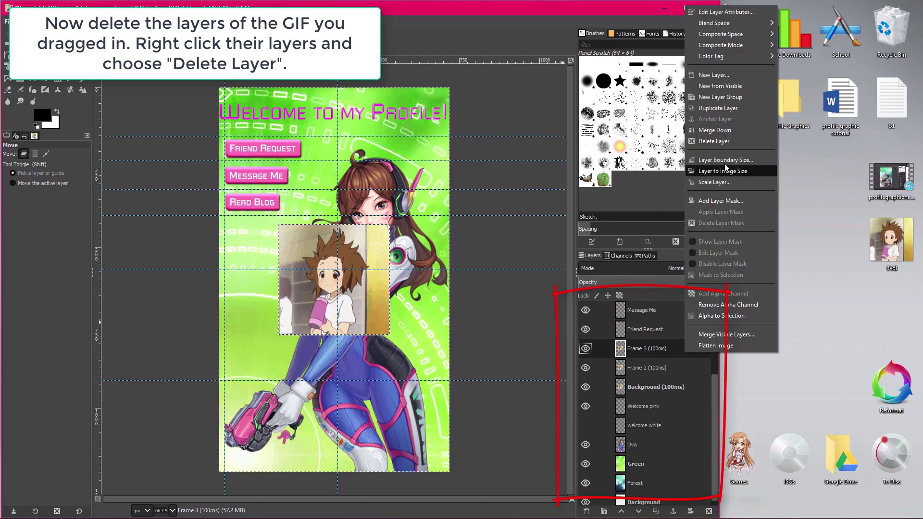
{"action": "left_click", "coordinate": [725, 145]}
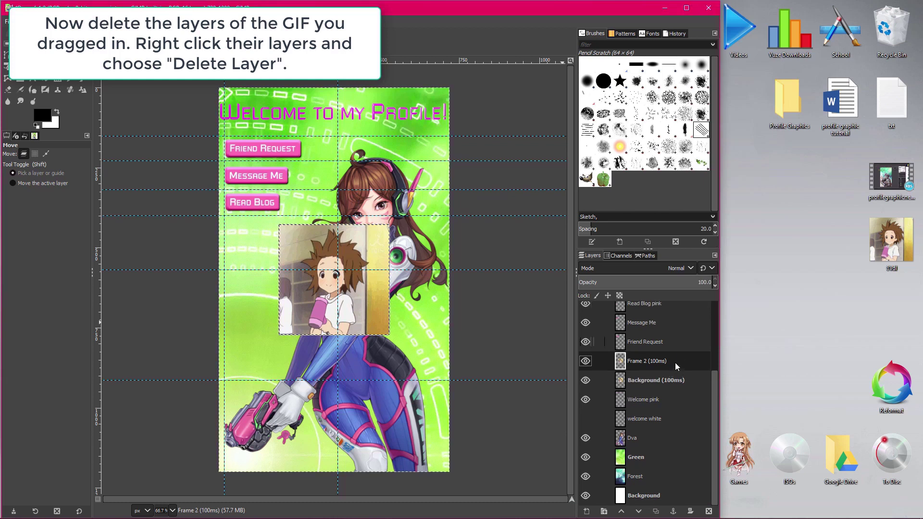
{"action": "right_click", "coordinate": [674, 362]}
{"action": "left_click", "coordinate": [714, 149]}
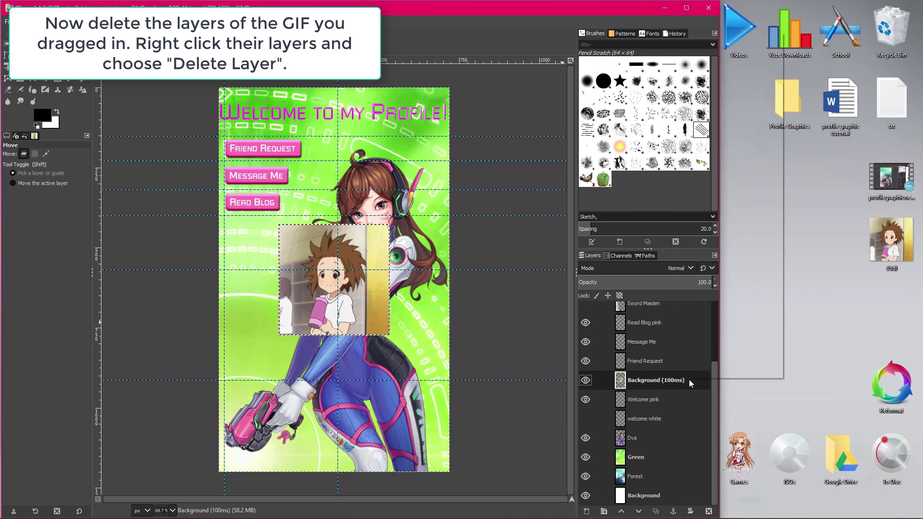
{"action": "right_click", "coordinate": [688, 379]}
{"action": "left_click", "coordinate": [726, 167]}
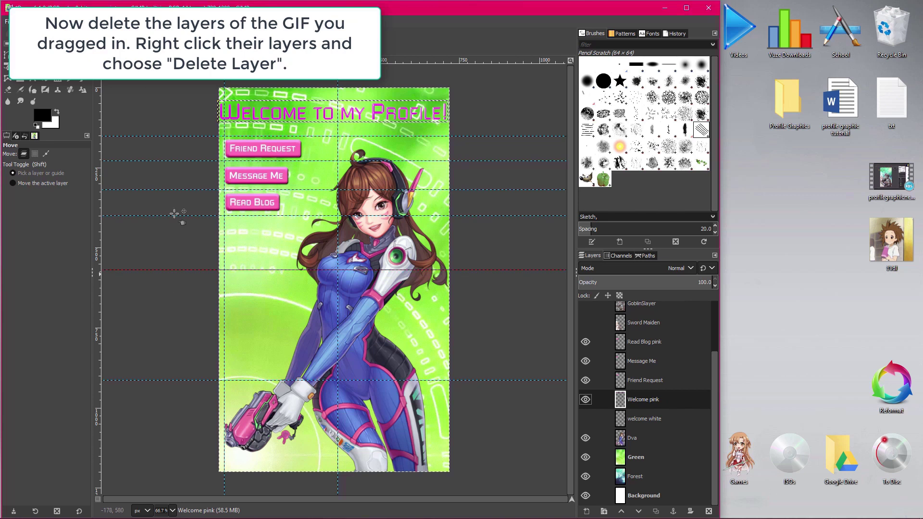
Guillotine the graphic into separate slices along its guides
{"action": "left_click", "coordinate": [81, 21]}
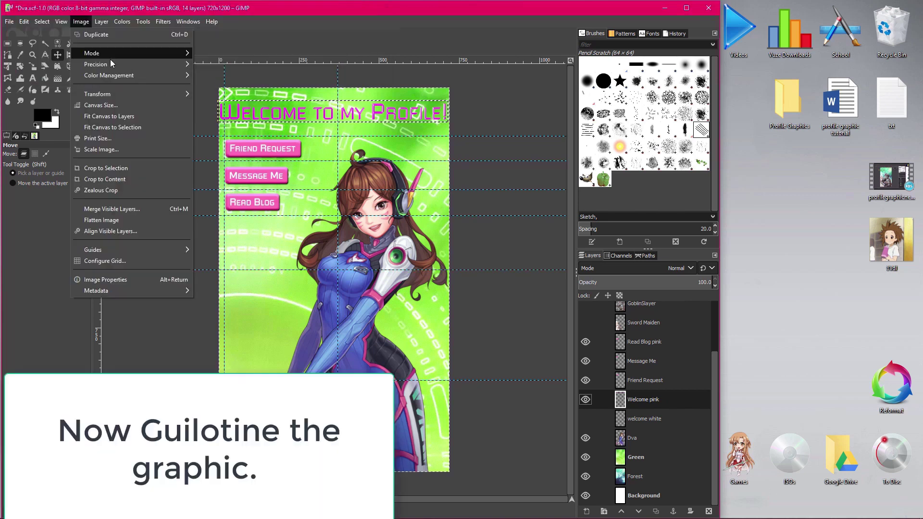
{"action": "mouse_move", "coordinate": [167, 94]}
{"action": "left_click", "coordinate": [218, 165]}
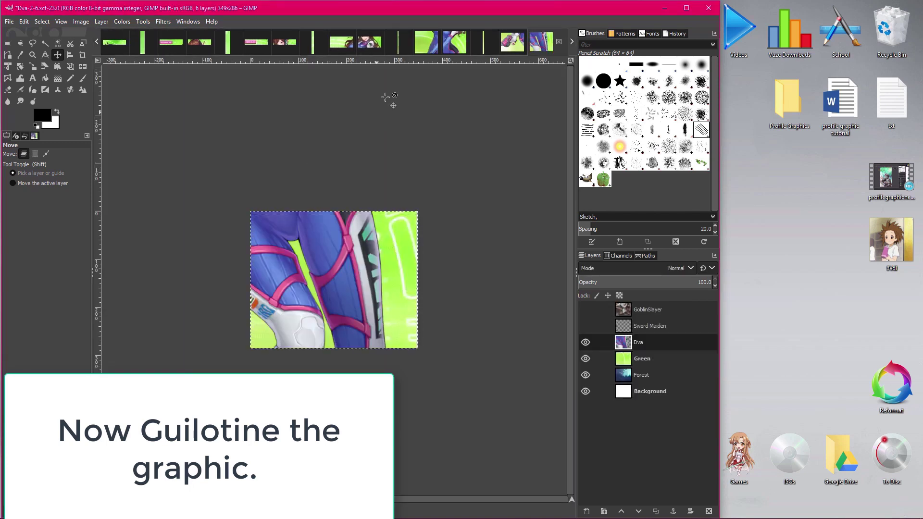
Add the desktop GIF to slice Dva-1-5 and delete the slice's GoblinSlayer, Sword Maiden, Forest and Background layers, keeping the GIF frames, Dva and Green
{"action": "left_click", "coordinate": [423, 43]}
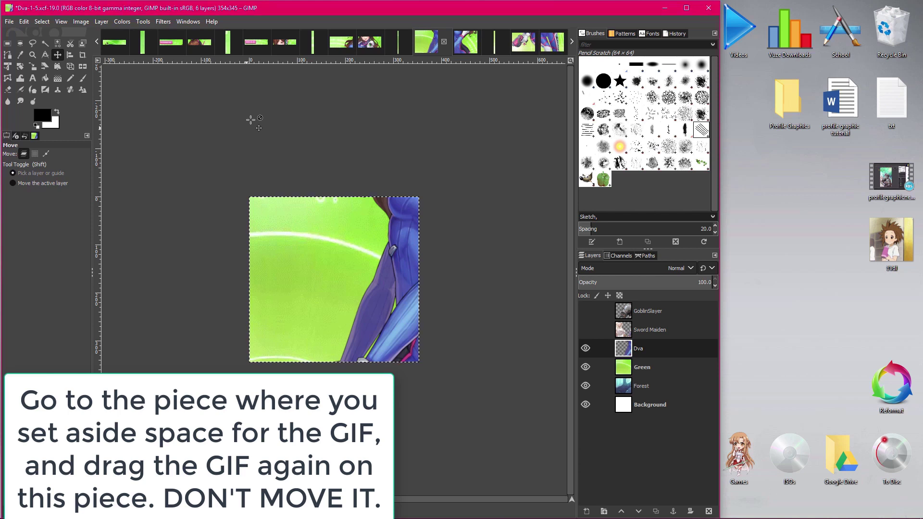
{"action": "mouse_move", "coordinate": [891, 240]}
{"action": "left_mouse_down"}
{"action": "mouse_move", "coordinate": [777, 253]}
{"action": "mouse_move", "coordinate": [457, 243]}
{"action": "mouse_move", "coordinate": [581, 260]}
{"action": "mouse_move", "coordinate": [314, 268]}
{"action": "left_mouse_up"}
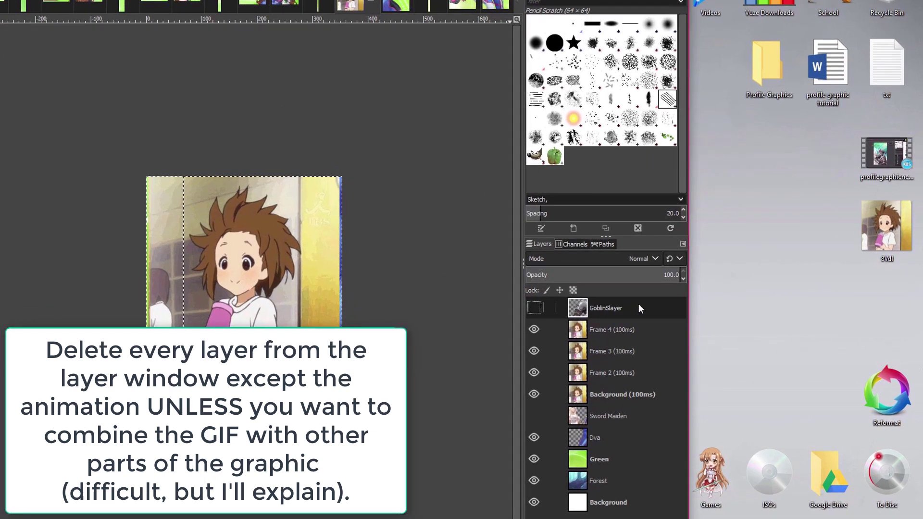
{"action": "right_click", "coordinate": [675, 307]}
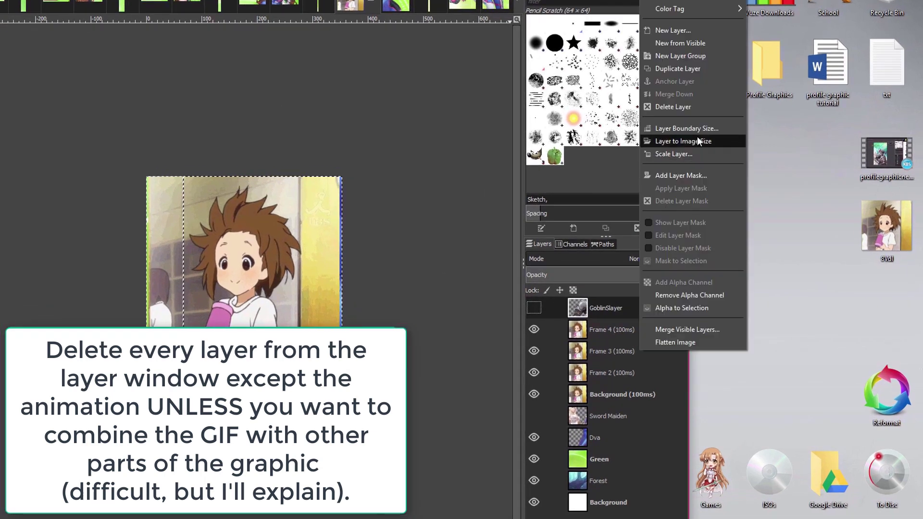
{"action": "left_click", "coordinate": [702, 108]}
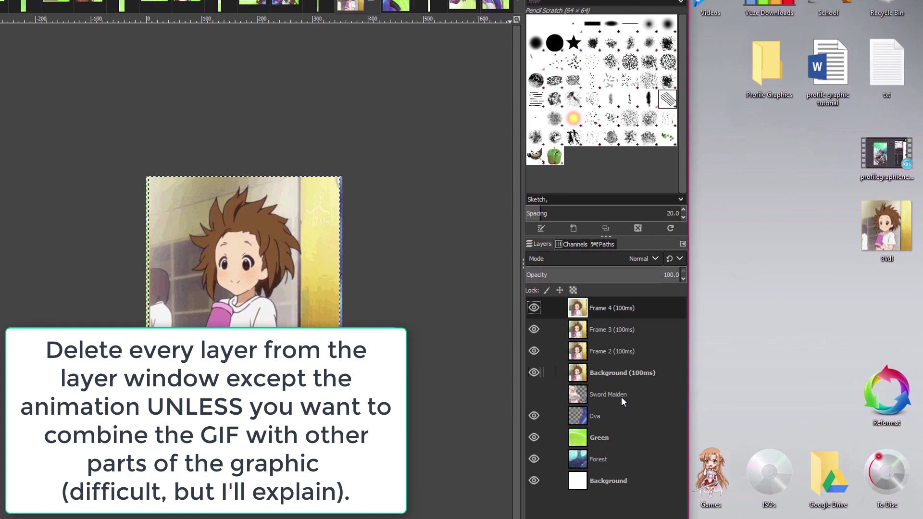
{"action": "left_click", "coordinate": [627, 394]}
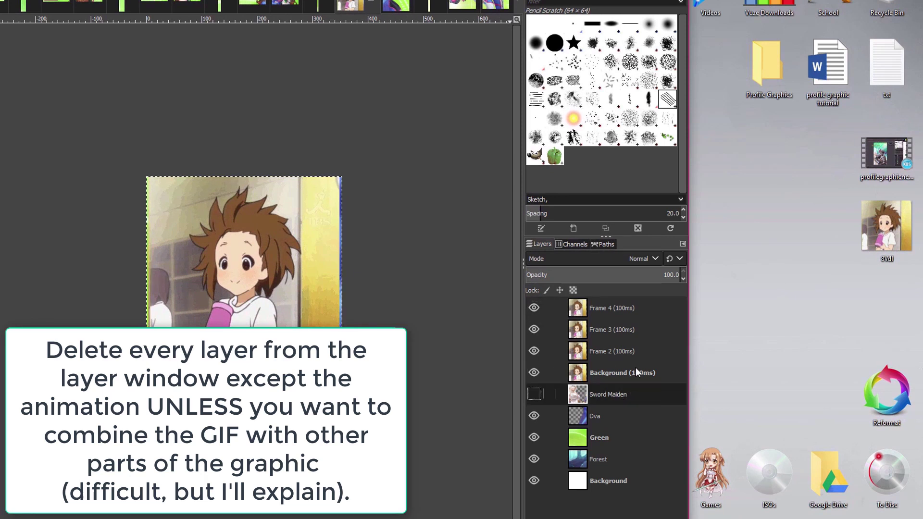
{"action": "right_click", "coordinate": [637, 401]}
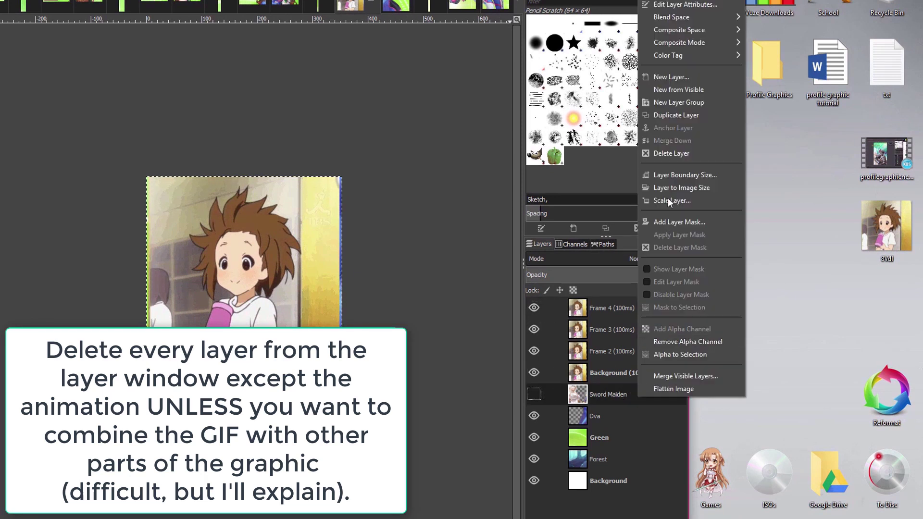
{"action": "left_click", "coordinate": [682, 153]}
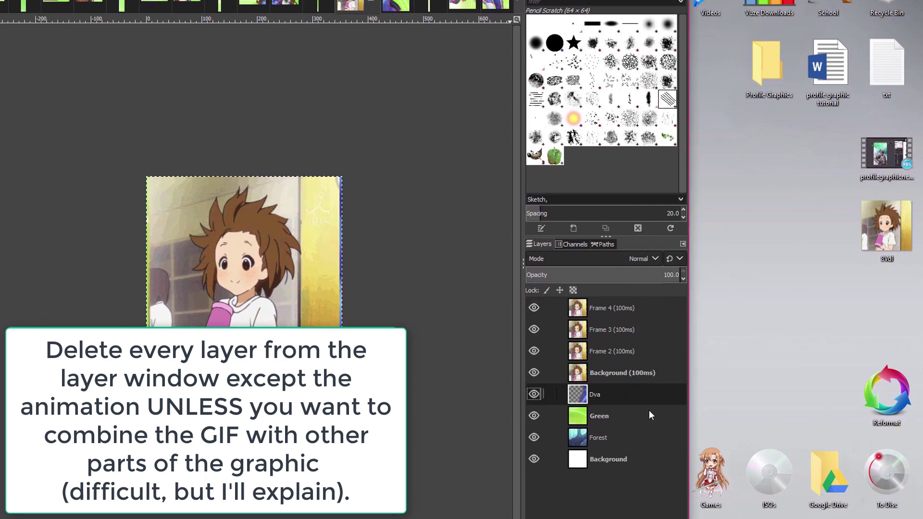
{"action": "right_click", "coordinate": [631, 440]}
{"action": "left_click", "coordinate": [701, 194]}
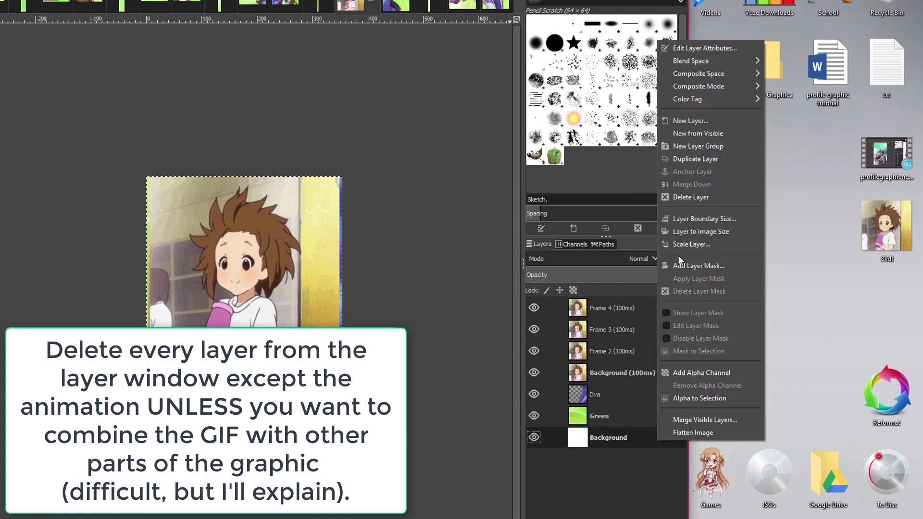
{"action": "left_click", "coordinate": [703, 198]}
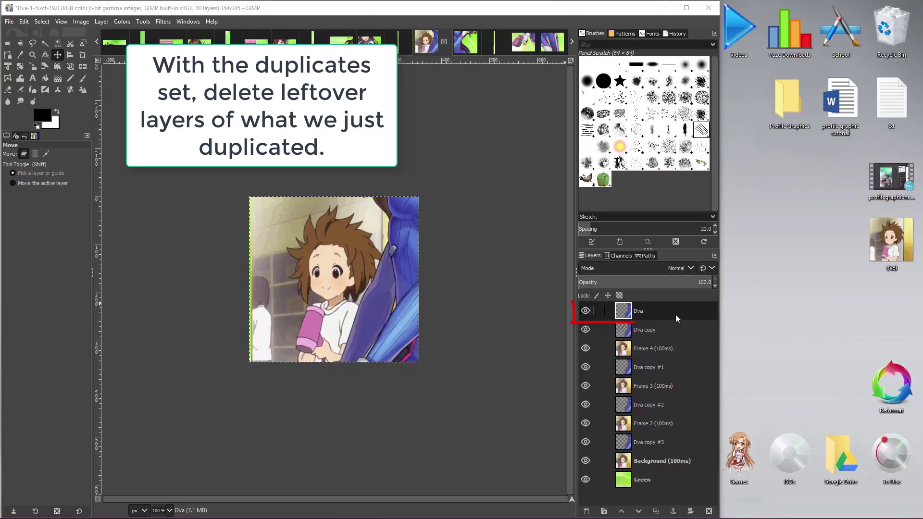
Delete the leftover Dva layer, and merge Dva copy and Frame 4 (100ms) down into Green copy #2
{"action": "right_click", "coordinate": [676, 314]}
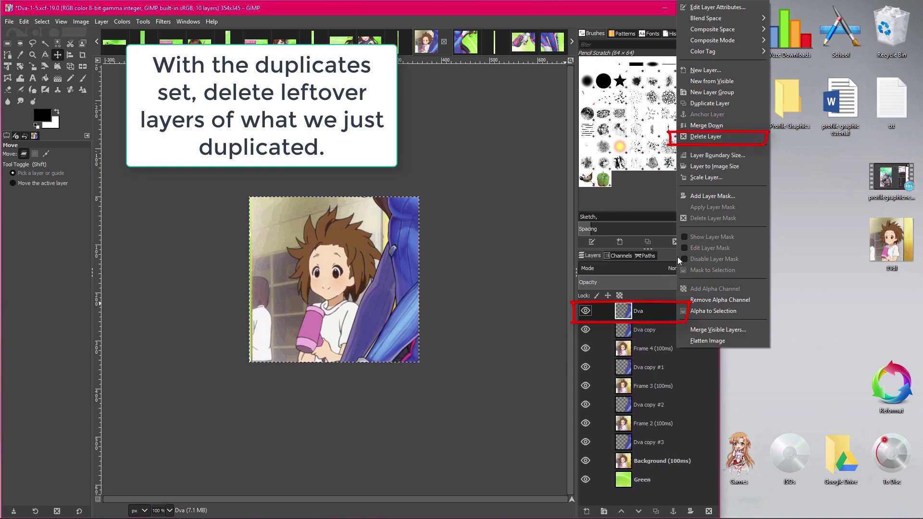
{"action": "left_click", "coordinate": [719, 138]}
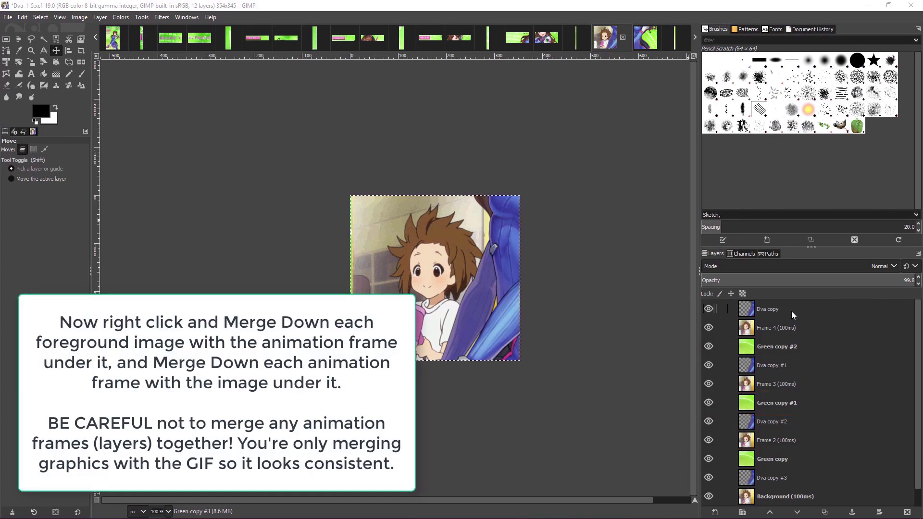
{"action": "right_click", "coordinate": [792, 310]}
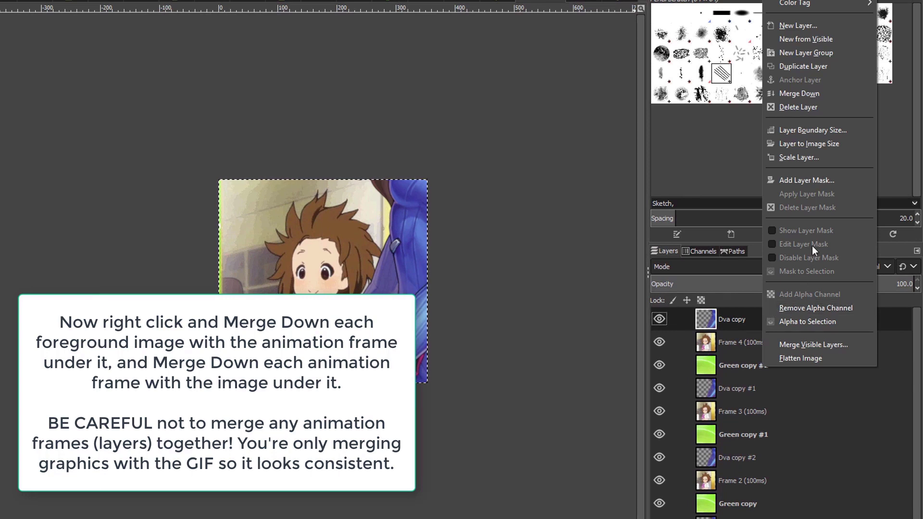
{"action": "left_click", "coordinate": [810, 93]}
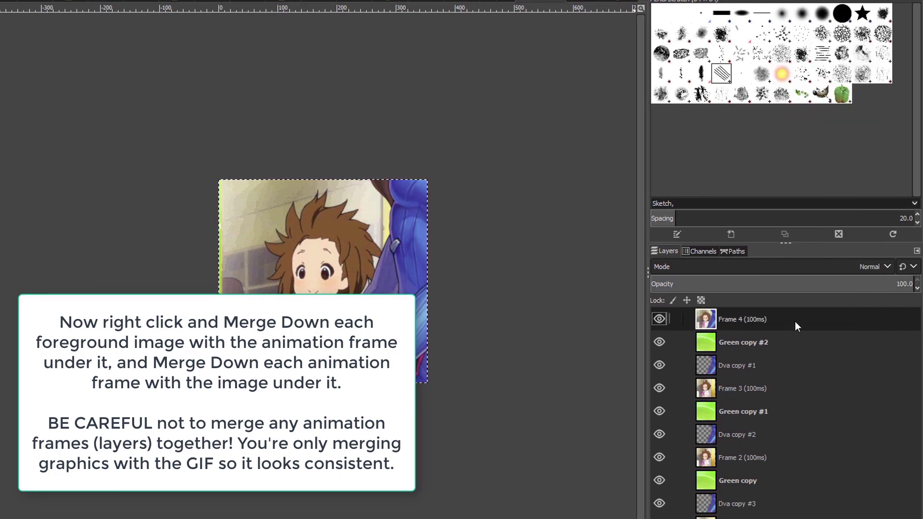
{"action": "right_click", "coordinate": [795, 320]}
{"action": "left_click", "coordinate": [817, 94]}
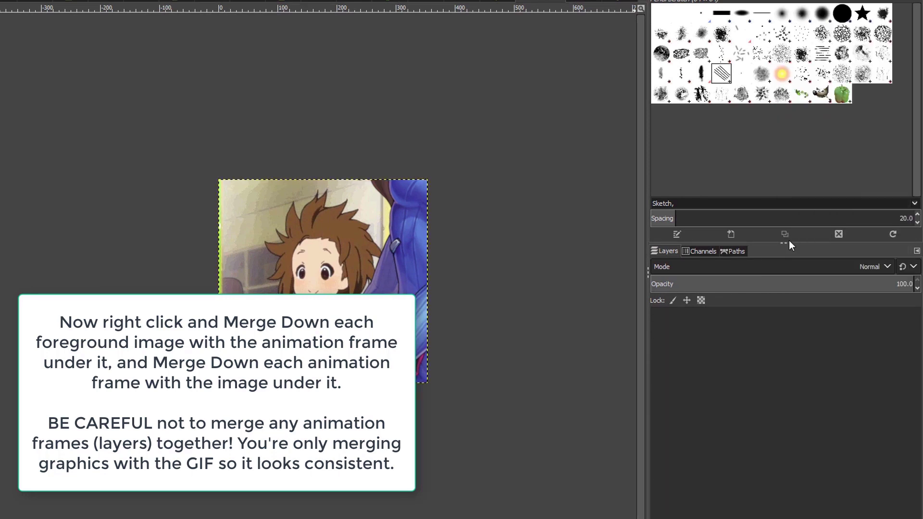
Merge Dva copy #1 and Frame 3 down into Green copy #1, and Dva copy #2 and Frame 2 down into Green copy
{"action": "right_click", "coordinate": [784, 342]}
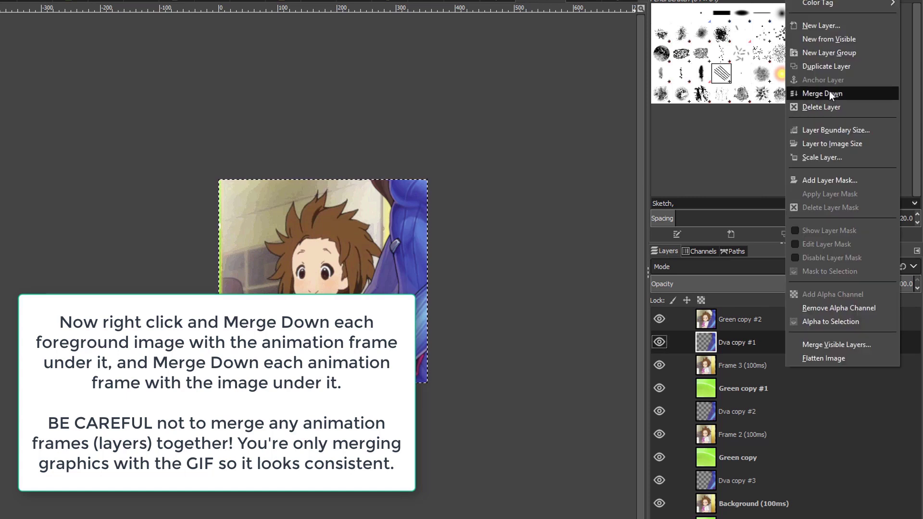
{"action": "left_click", "coordinate": [834, 93]}
{"action": "right_click", "coordinate": [797, 340]}
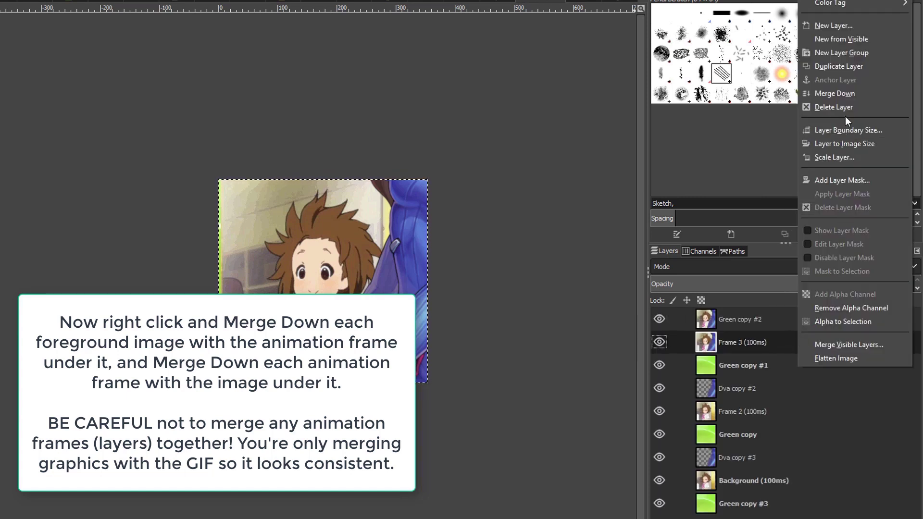
{"action": "left_click", "coordinate": [834, 93]}
{"action": "right_click", "coordinate": [801, 362]}
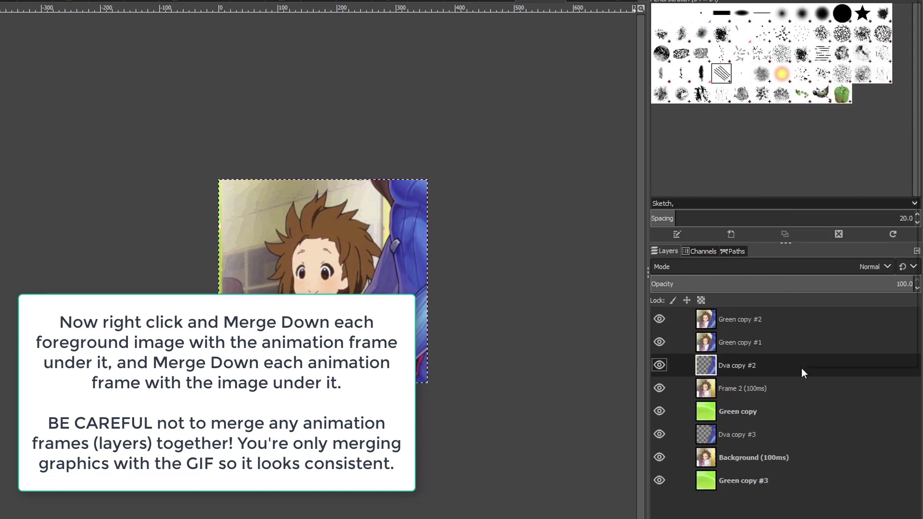
{"action": "left_click", "coordinate": [839, 94]}
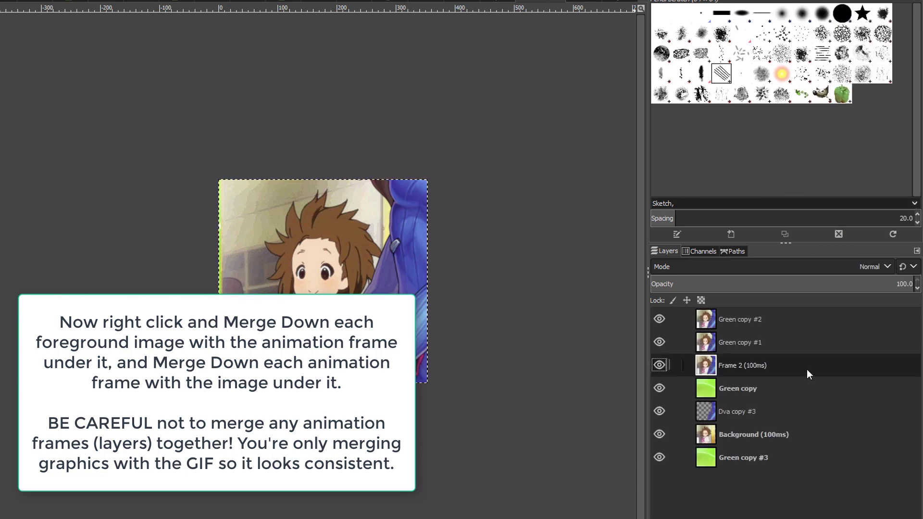
{"action": "right_click", "coordinate": [806, 369]}
{"action": "left_click", "coordinate": [846, 95]}
Merge Dva copy #3 and Background (100ms) down into Green copy #3
{"action": "right_click", "coordinate": [811, 388]}
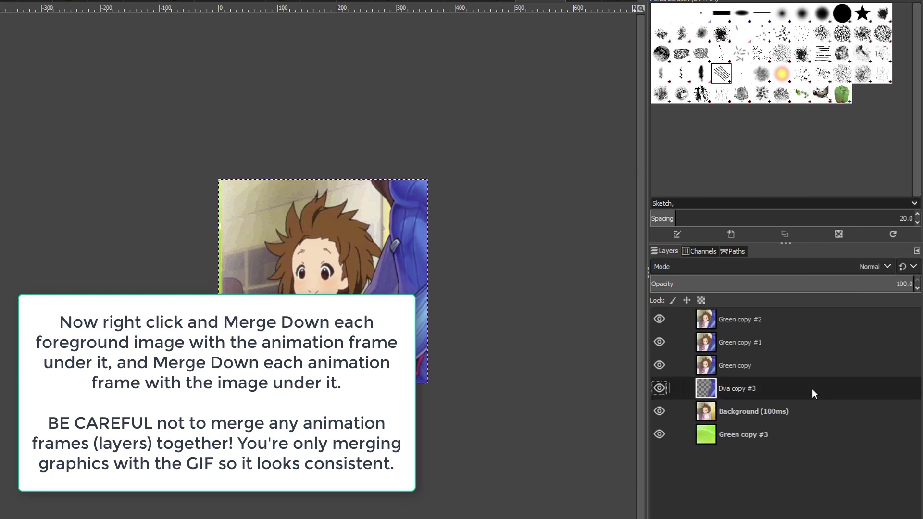
{"action": "left_click", "coordinate": [780, 114]}
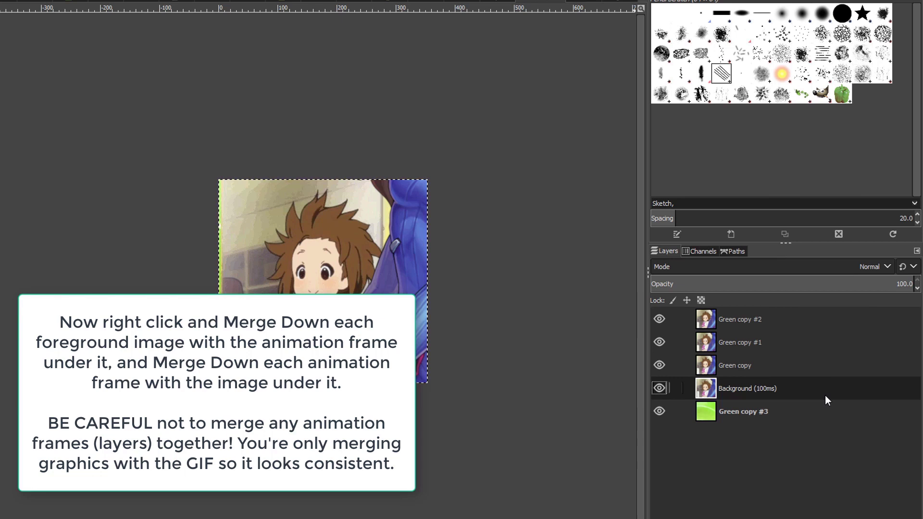
{"action": "right_click", "coordinate": [827, 390]}
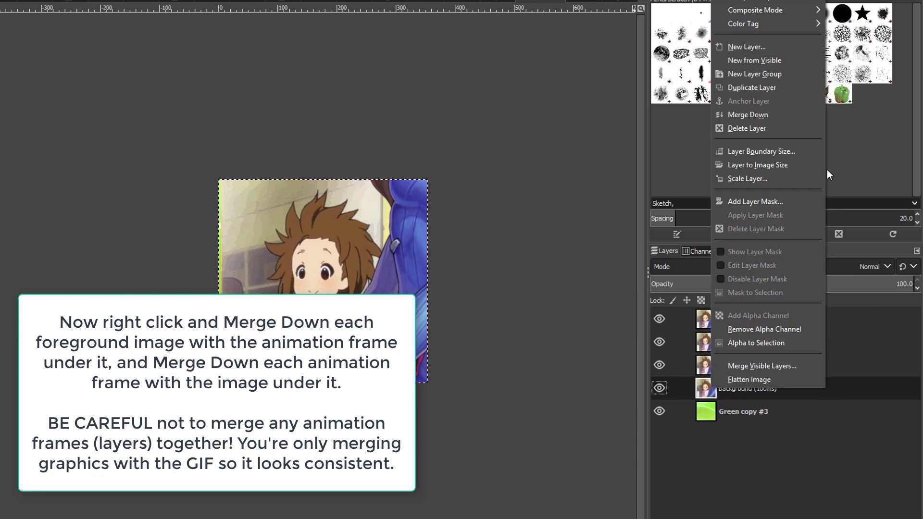
{"action": "left_click", "coordinate": [766, 120]}
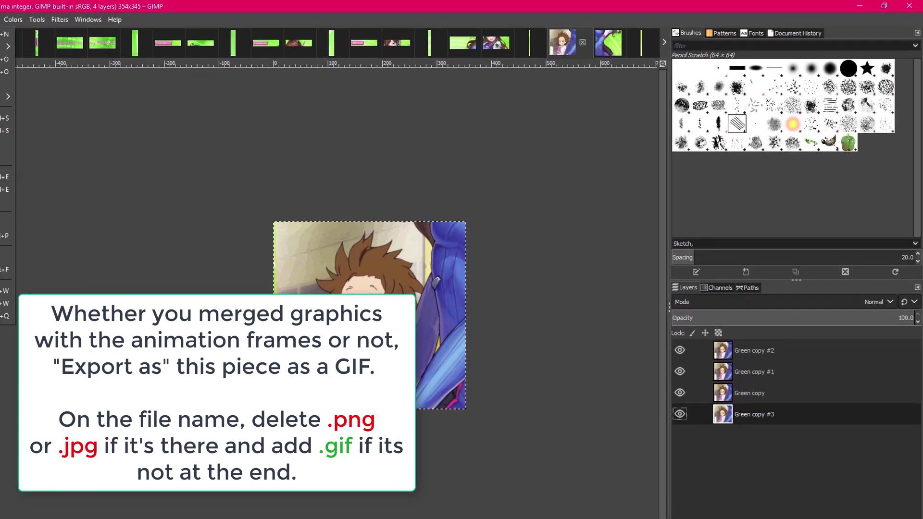
Export the slice to the Desktop as Dva-11.gif, as an animation looping forever with a 100 millisecond frame delay
{"action": "key", "text": "ctrl+shift+e"}
{"action": "key", "text": "BackSpace"}
{"action": "key", "text": "BackSpace"}
{"action": "key", "text": "BackSpace"}
{"action": "key", "text": "BackSpace"}
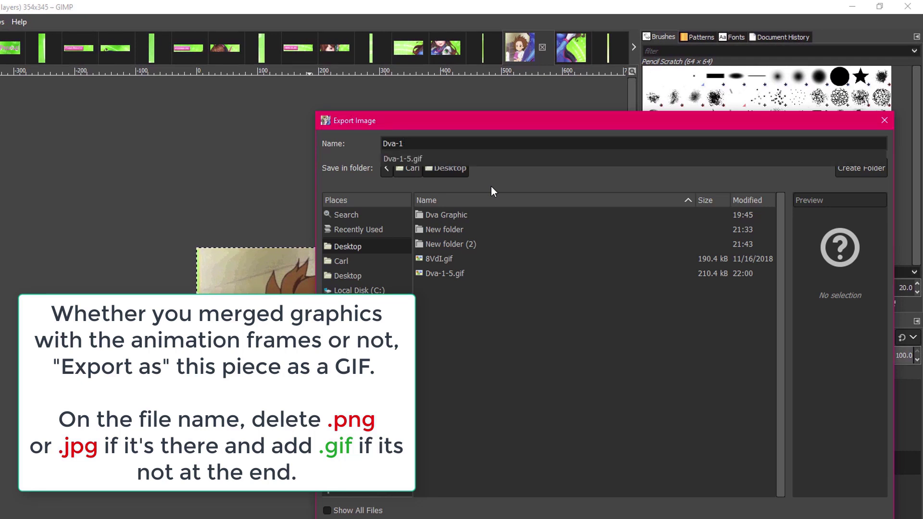
{"action": "type", "text": "1."}
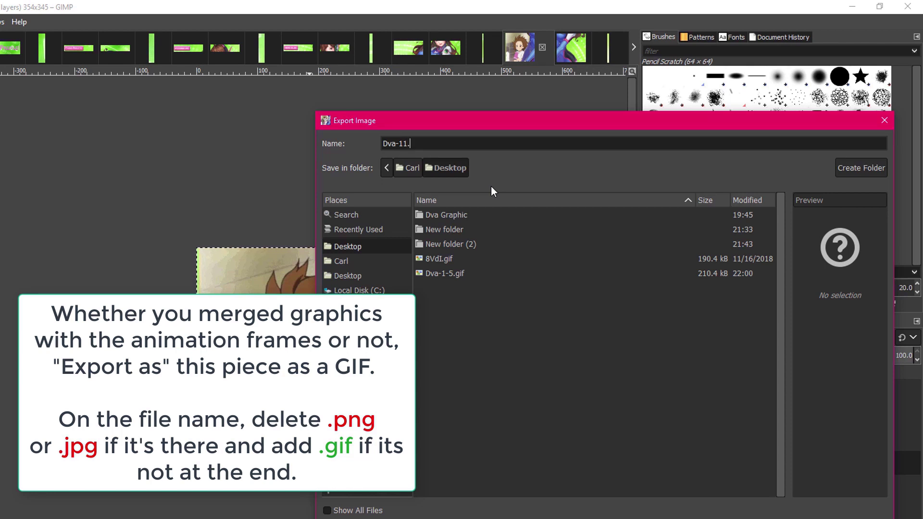
{"action": "type", "text": "gif"}
{"action": "key", "text": "Return"}
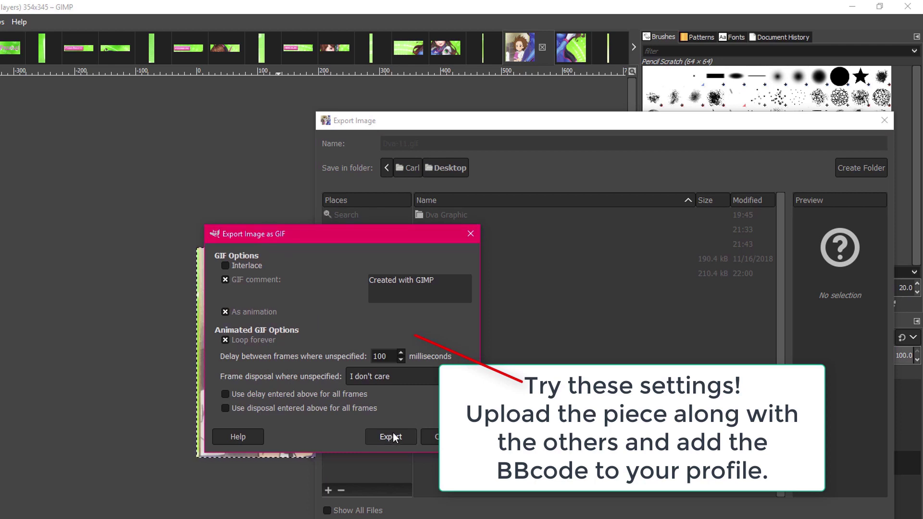
{"action": "left_click", "coordinate": [392, 437]}
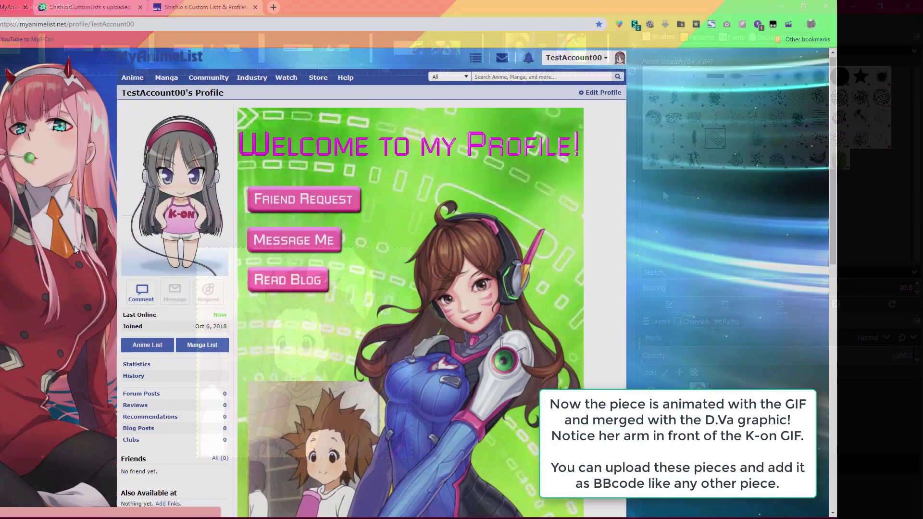
Switch to the browser and look over the MyAnimeList profile page with the merged D.Va graphic and GIF
{"action": "scroll", "coordinate": [93, 243], "scroll_direction": "down", "scroll_amount": 5}
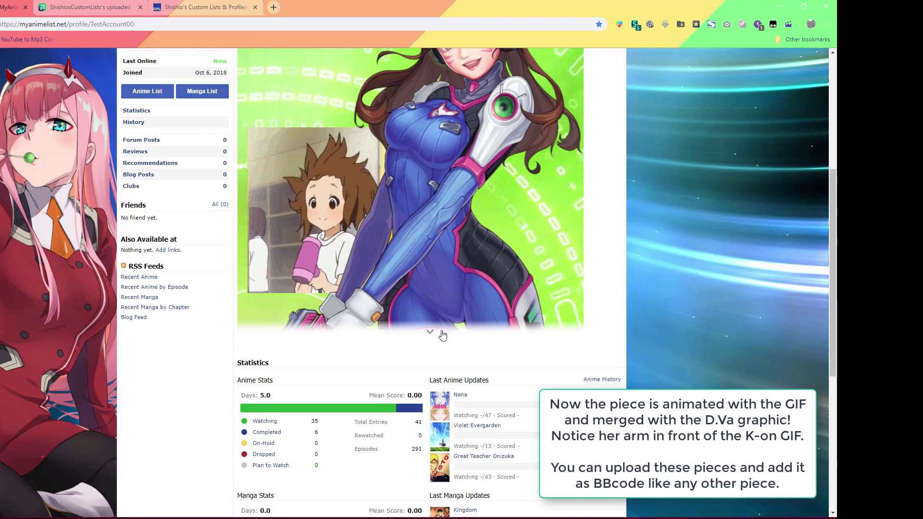
{"action": "scroll", "coordinate": [39, 282], "scroll_direction": "up", "scroll_amount": 5}
{"action": "scroll", "coordinate": [39, 283], "scroll_direction": "down", "scroll_amount": 2}
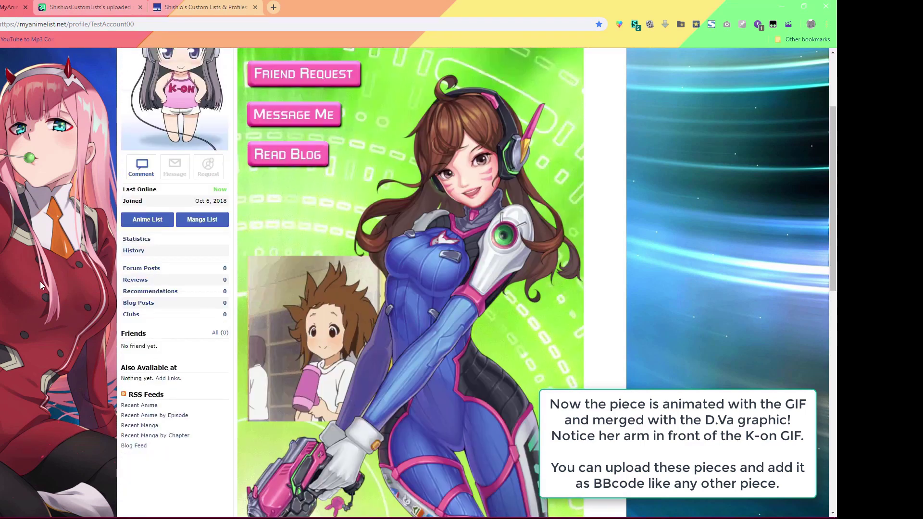
{"action": "scroll", "coordinate": [39, 281], "scroll_direction": "up", "scroll_amount": 3}
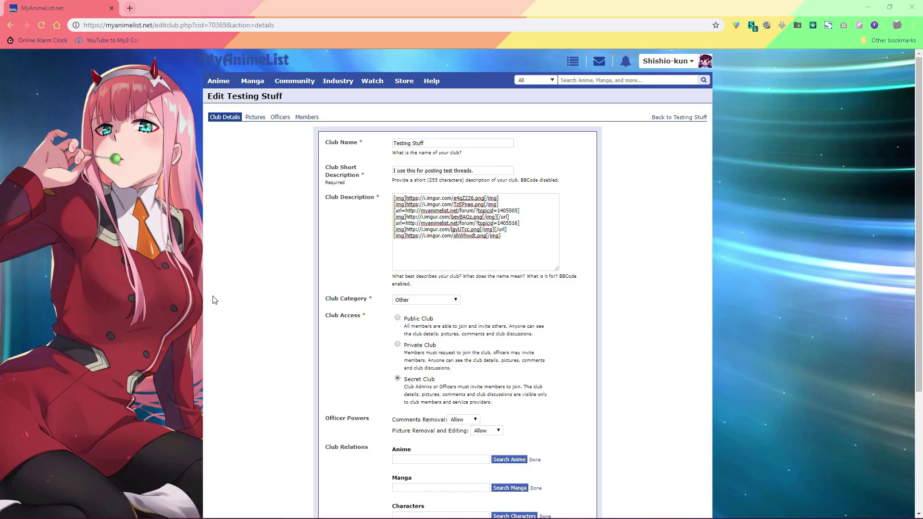
Cut all the BBCode out of the Testing Stuff club's description and paste it into an empty Notepad document
{"action": "left_click", "coordinate": [488, 209]}
{"action": "key", "text": "ctrl+a"}
{"action": "right_click", "coordinate": [453, 210]}
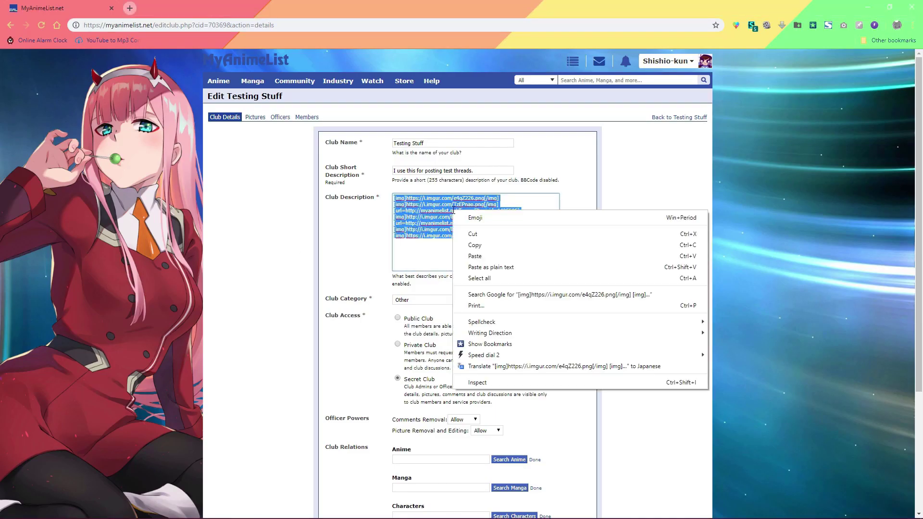
{"action": "left_click", "coordinate": [475, 235]}
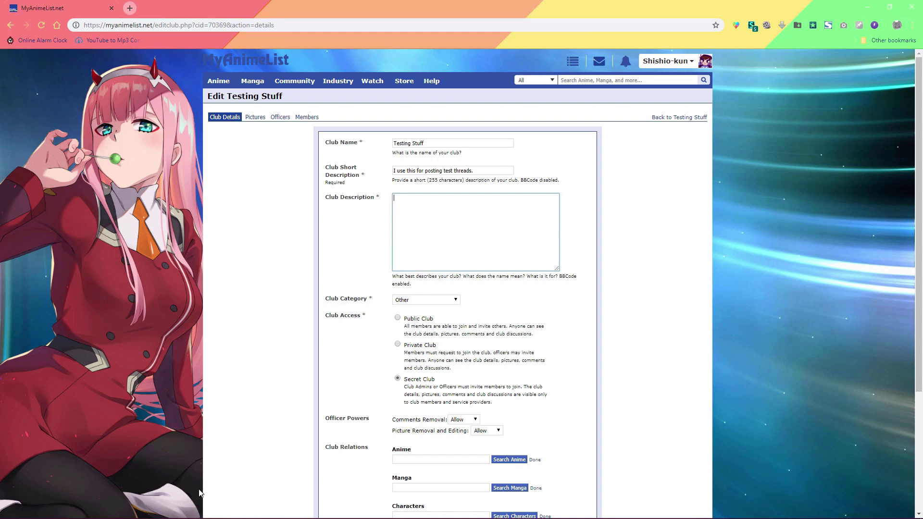
{"action": "left_click", "coordinate": [362, 393]}
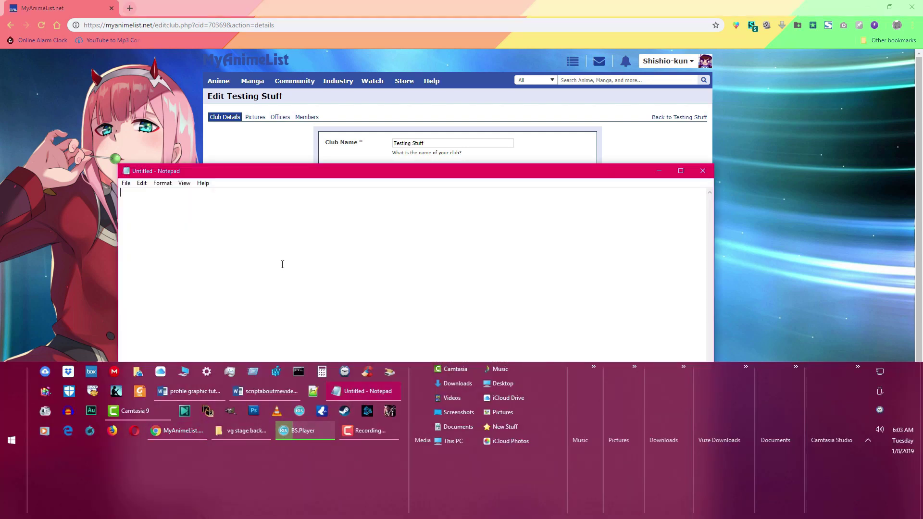
{"action": "right_click", "coordinate": [195, 232]}
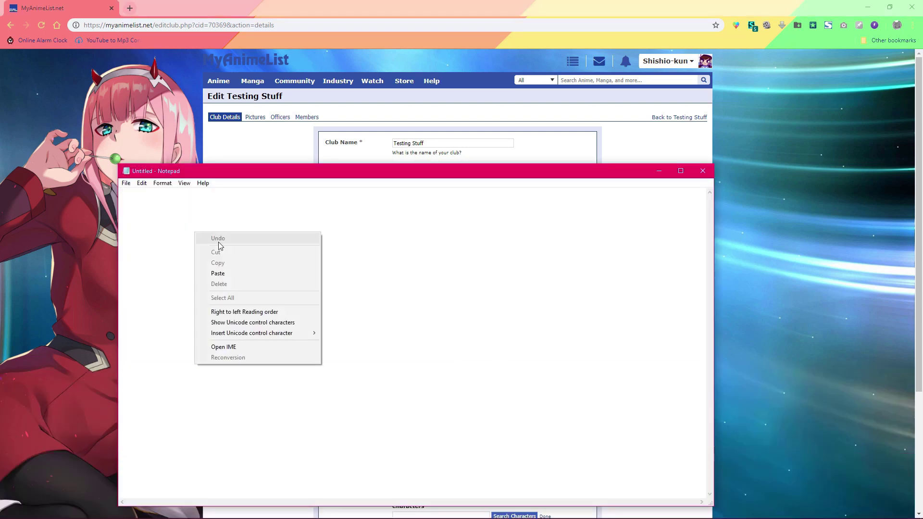
{"action": "left_click", "coordinate": [219, 273]}
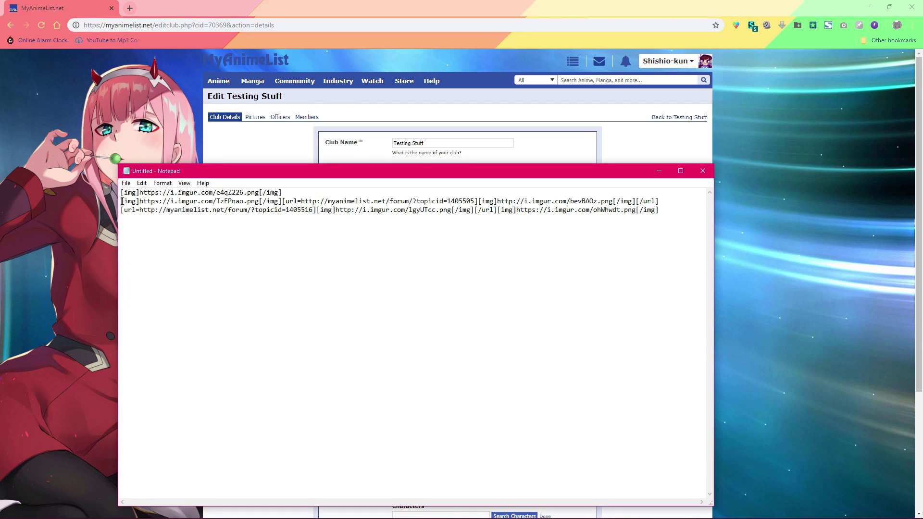
Remove the line breaks in the pasted BBCode so that all image and link tags run on one line
{"action": "left_click", "coordinate": [121, 201]}
{"action": "key", "text": "BackSpace"}
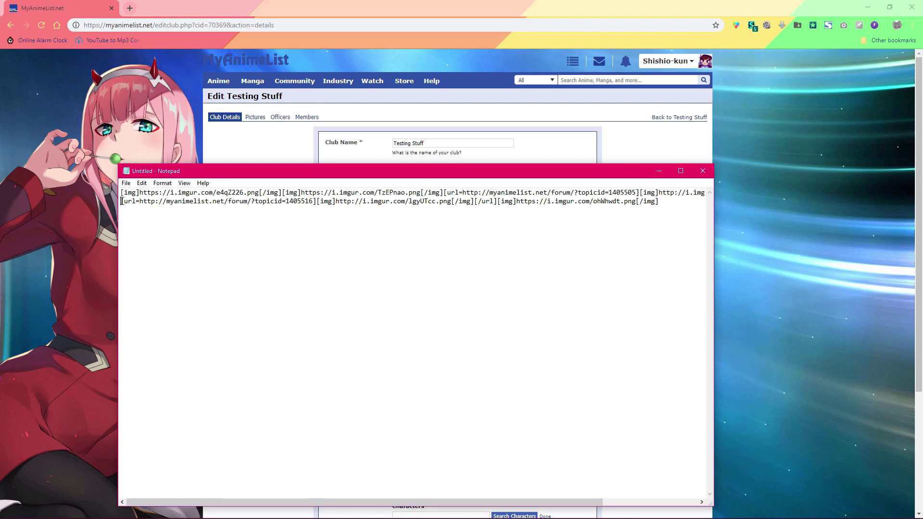
{"action": "key", "text": "BackSpace"}
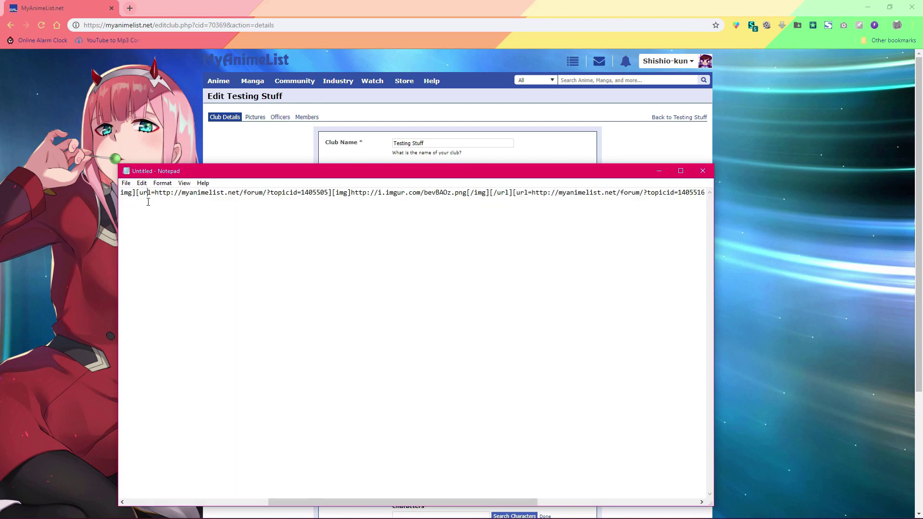
Copy the whole joined BBCode from Notepad and paste it into the club's empty description in the browser
{"action": "key", "text": "ctrl+a"}
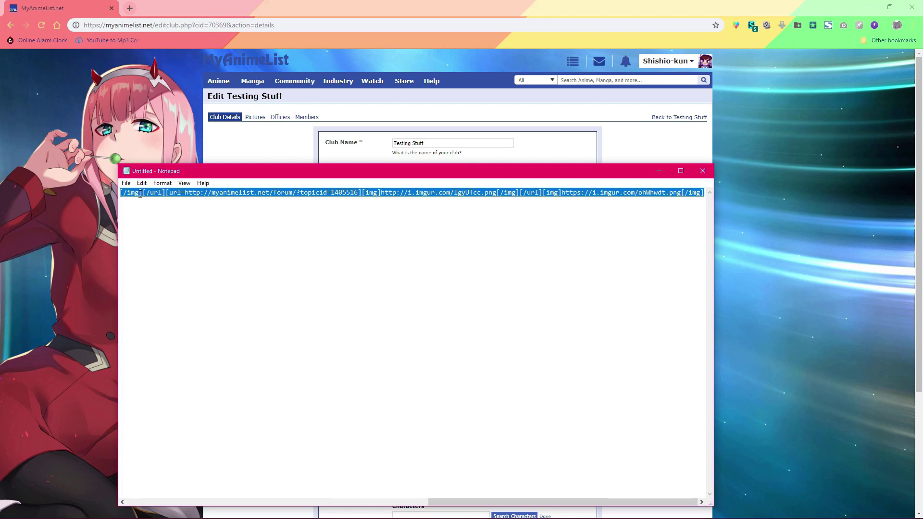
{"action": "right_click", "coordinate": [140, 194]}
{"action": "left_click", "coordinate": [153, 215]}
{"action": "left_click", "coordinate": [72, 227]}
{"action": "left_click", "coordinate": [441, 251]}
{"action": "key", "text": "ctrl+v"}
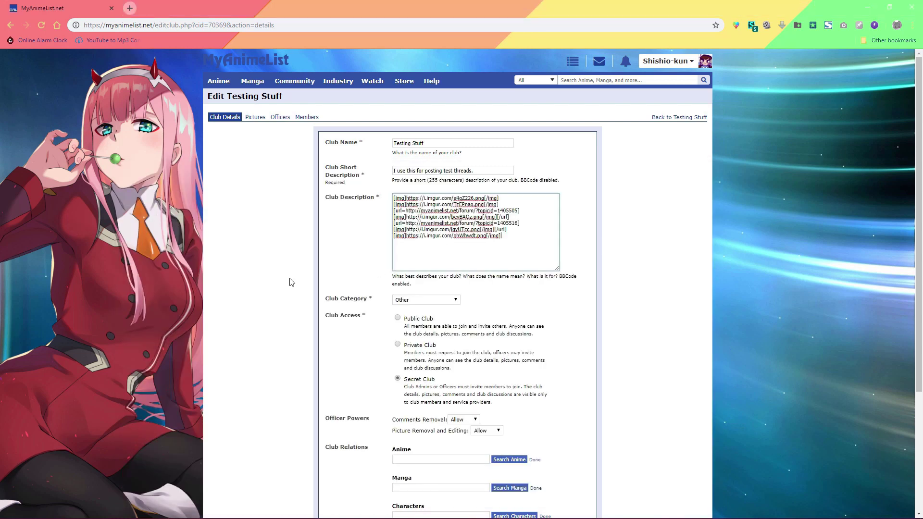
Save the club changes and go back to the Testing Stuff club page
{"action": "scroll", "coordinate": [270, 284], "scroll_direction": "down", "scroll_amount": 4}
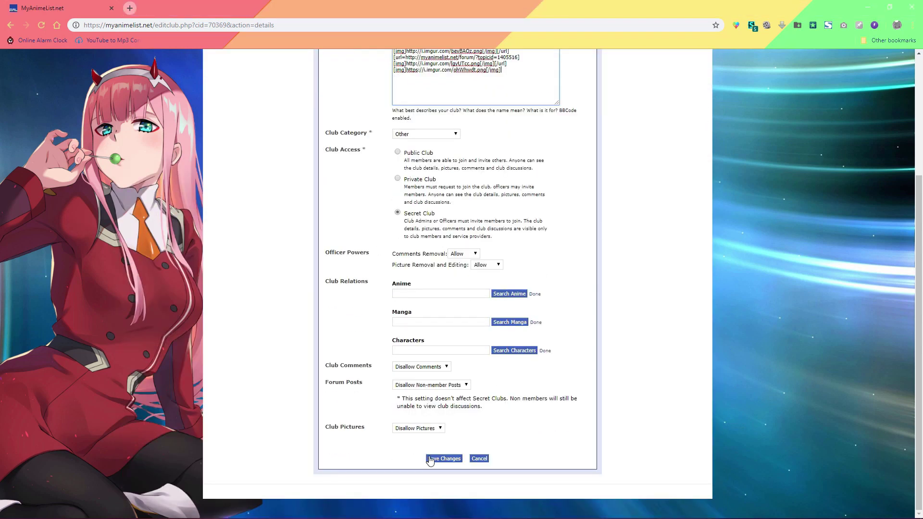
{"action": "left_click", "coordinate": [429, 459]}
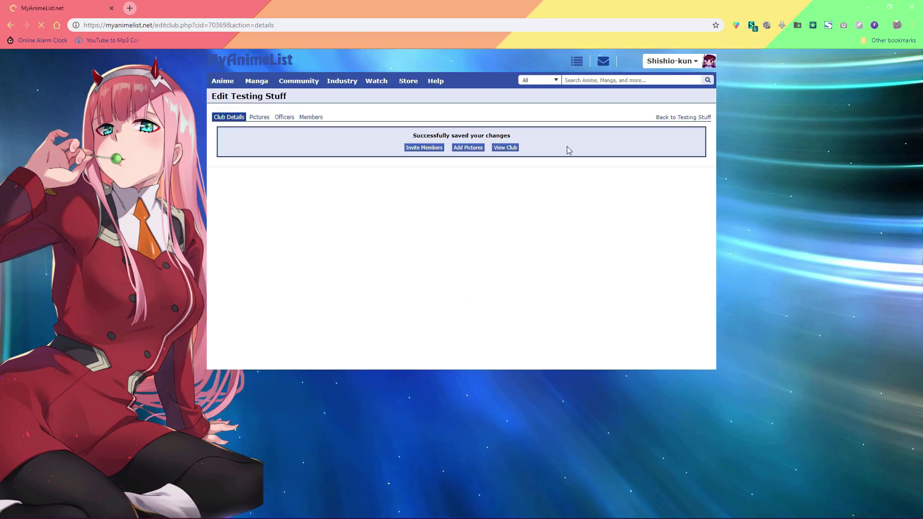
{"action": "left_click", "coordinate": [677, 118]}
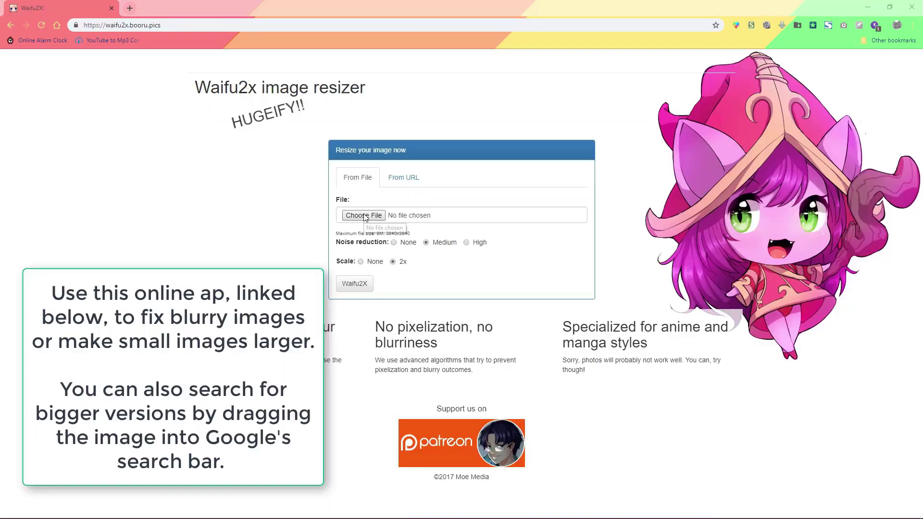
Choose the D.Va image f2f2ba60bd2d52b0a10449cab5108855.png from Downloads as the file to resize in Waifu2x
{"action": "left_click", "coordinate": [364, 216]}
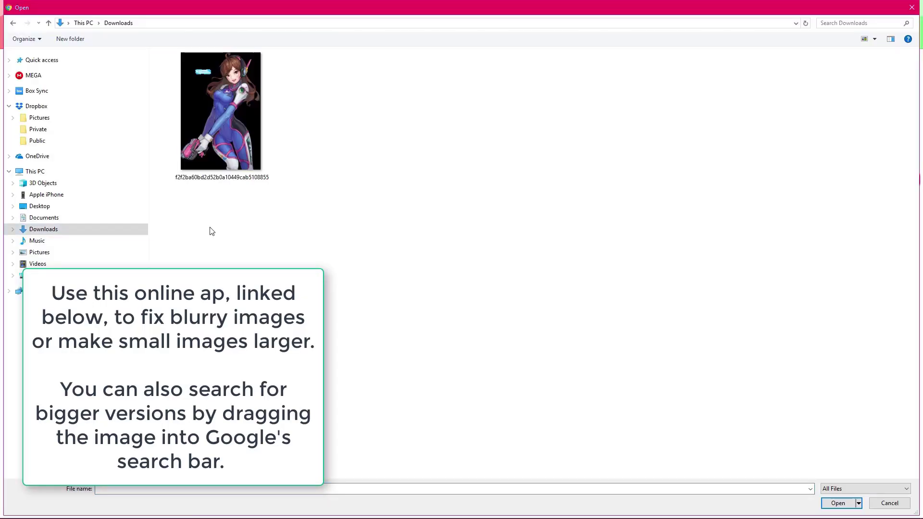
{"action": "left_click", "coordinate": [231, 154]}
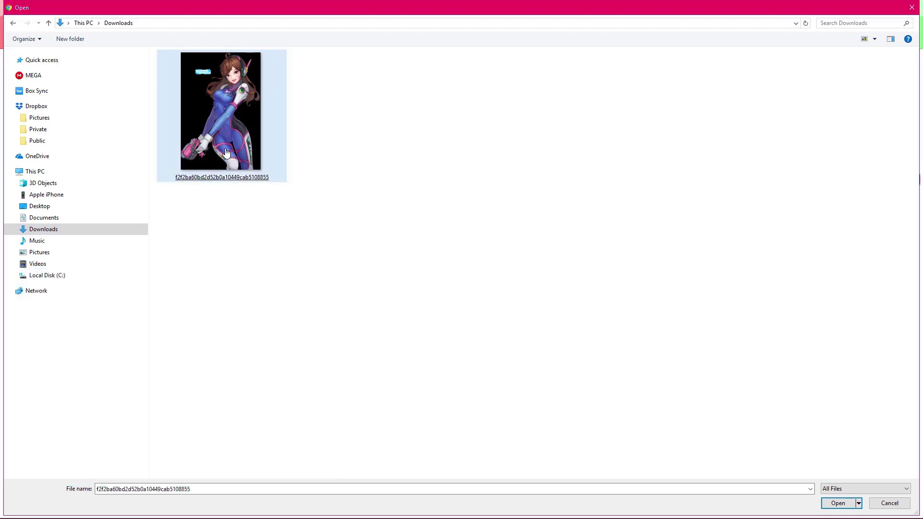
{"action": "key", "text": "Return"}
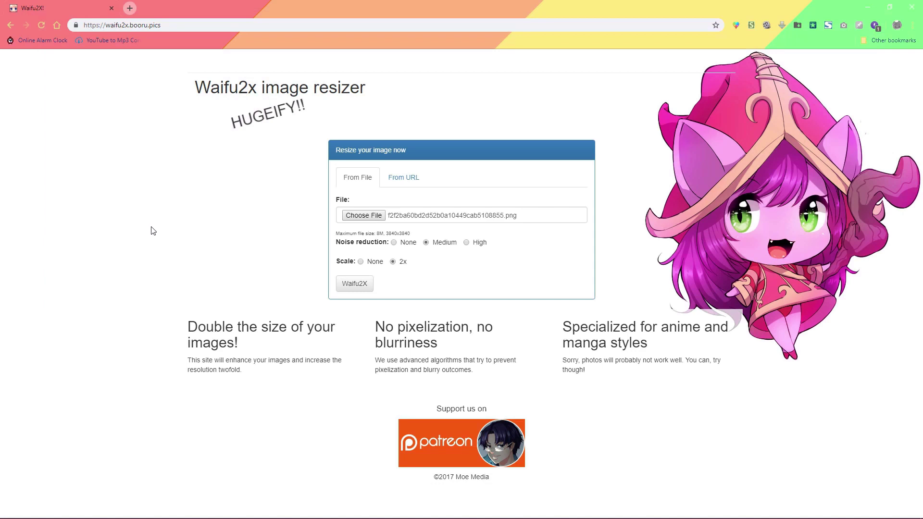
Start the Waifu2x enlargement of the chosen D.Va image with medium noise reduction and 2x scale
{"action": "left_click", "coordinate": [348, 286]}
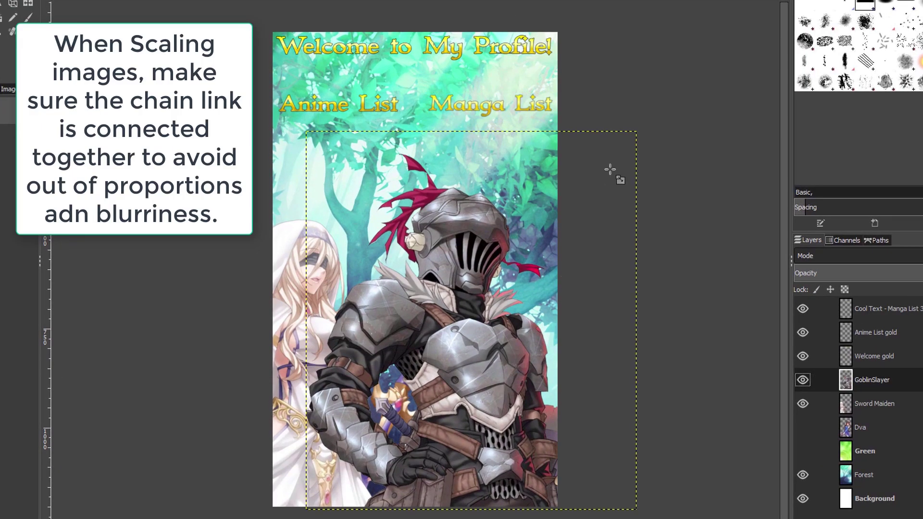
In GIMP, try narrowing the GoblinSlayer layer to 445 × 956 px with width and height unlinked, and reset the scaling
{"action": "left_click", "coordinate": [515, 210]}
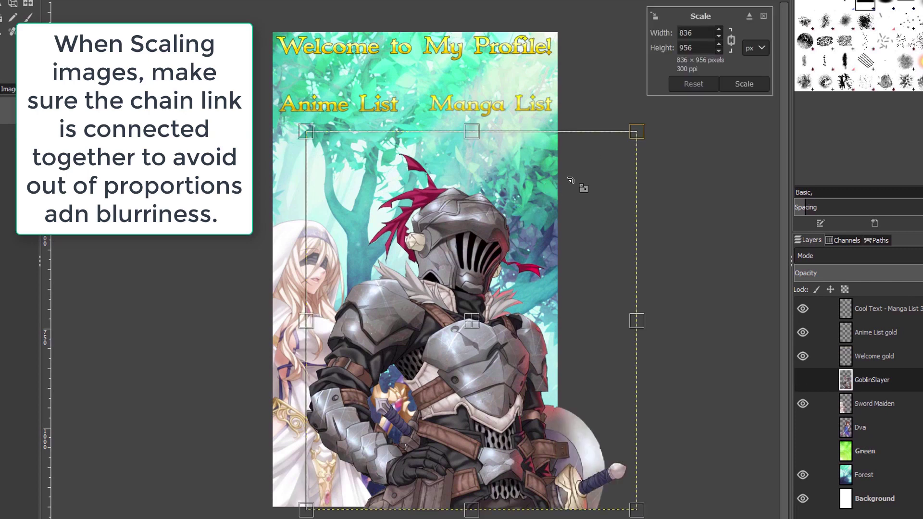
{"action": "left_click", "coordinate": [731, 42]}
{"action": "left_click_drag", "start_coordinate": [638, 319], "coordinate": [482, 320]}
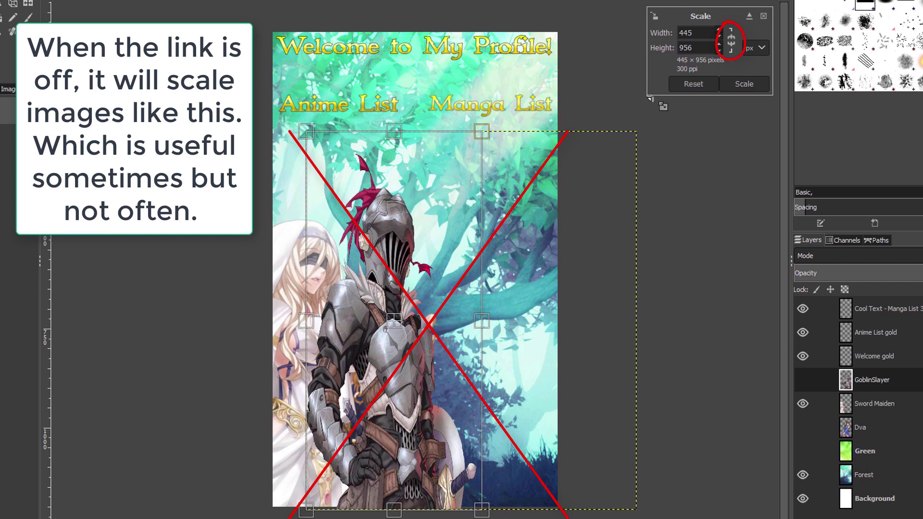
{"action": "left_click", "coordinate": [694, 85]}
Relink width and height and scale the GoblinSlayer layer in proportion, down to 554 × 634 px and back up to about 833 × 953 px
{"action": "left_click", "coordinate": [731, 43]}
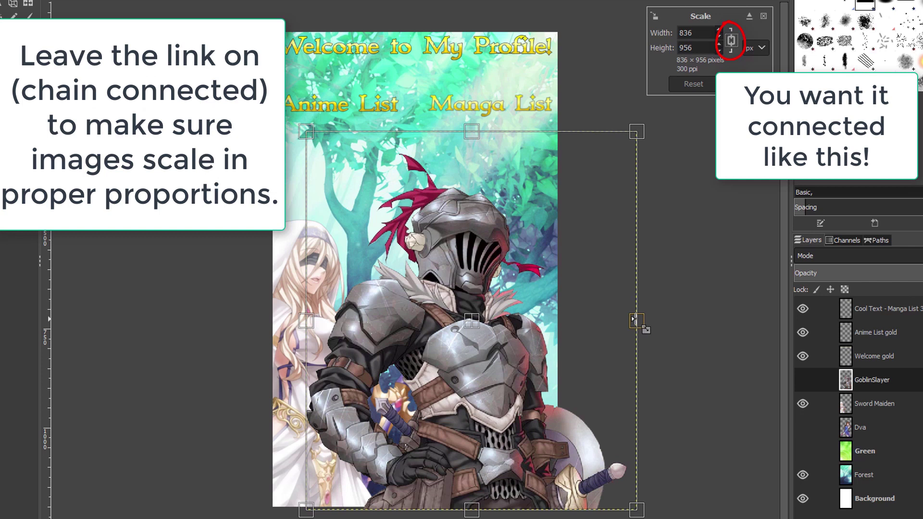
{"action": "left_click_drag", "start_coordinate": [637, 321], "coordinate": [516, 321]}
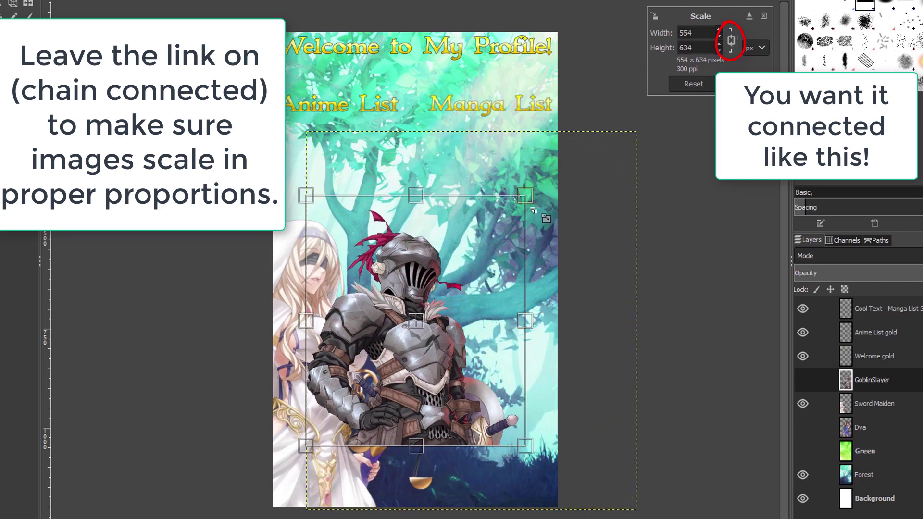
{"action": "left_click_drag", "start_coordinate": [522, 196], "coordinate": [581, 132]}
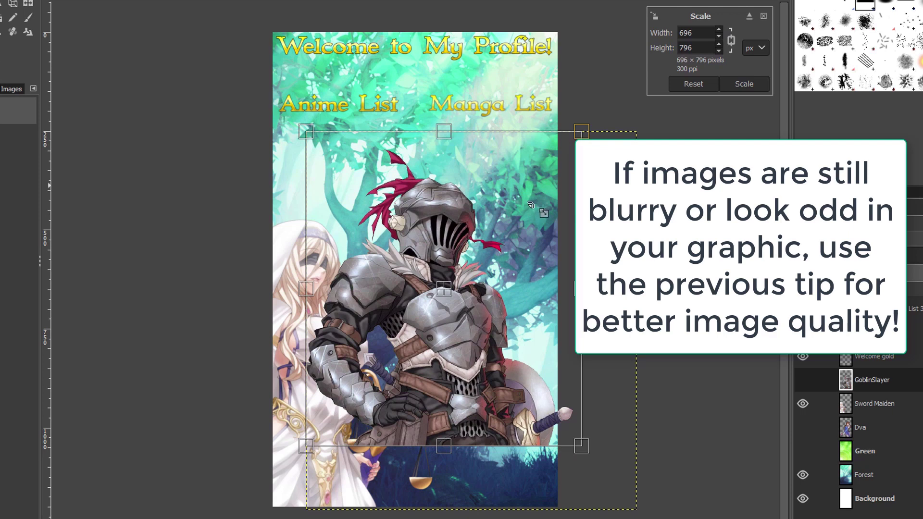
{"action": "left_click_drag", "start_coordinate": [582, 448], "coordinate": [625, 517]}
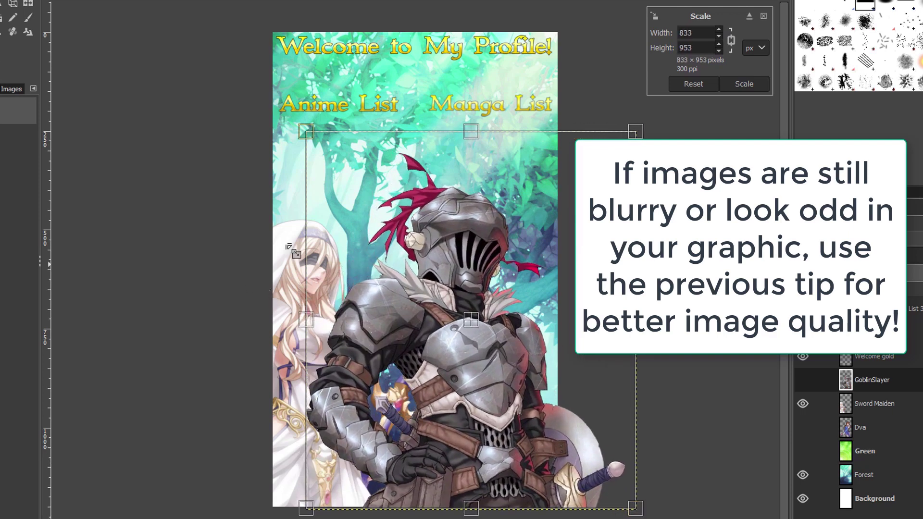